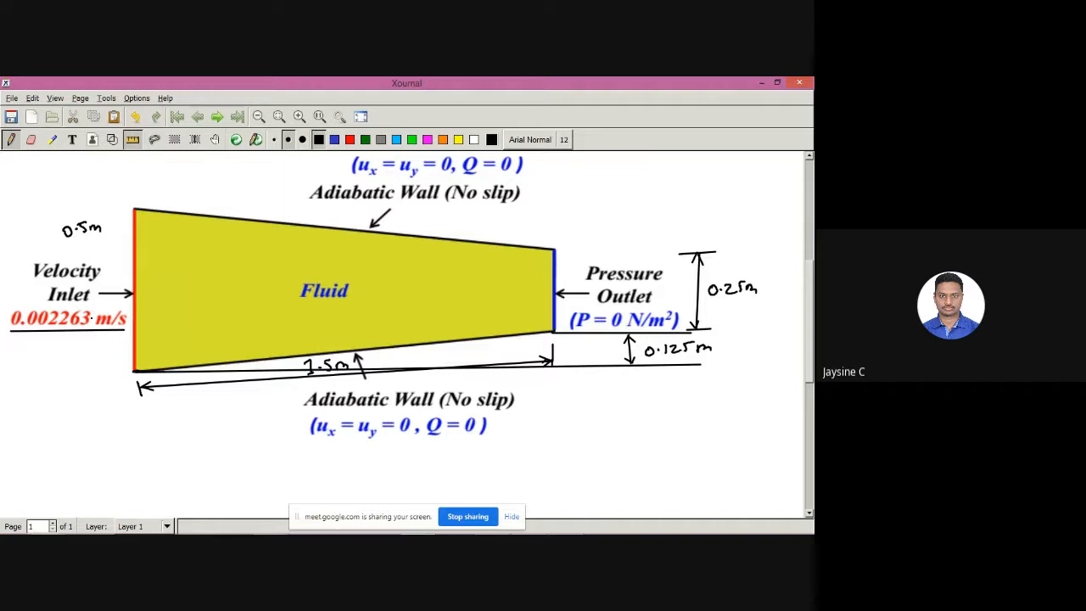
# Draw arrows pointing to the velocity inlet label and the pressure outlet edge, and add hatch marks along the duct's upper wall.
pyautogui.moveTo(14, 291)
pyautogui.mouseDown()
pyautogui.moveTo(32, 291)
pyautogui.moveTo(24, 299)
pyautogui.moveTo(39, 287)
pyautogui.moveTo(27, 297)
pyautogui.mouseUp()
pyautogui.moveTo(562, 262)
pyautogui.mouseDown()
pyautogui.moveTo(613, 249)
pyautogui.moveTo(562, 262)
pyautogui.moveTo(575, 264)
pyautogui.mouseUp()
pyautogui.moveTo(169, 203)
pyautogui.mouseDown()
pyautogui.moveTo(165, 210)
pyautogui.moveTo(227, 217)
pyautogui.mouseUp()
pyautogui.moveTo(266, 207)
pyautogui.mouseDown()
pyautogui.moveTo(258, 219)
pyautogui.moveTo(320, 227)
pyautogui.mouseUp()
pyautogui.moveTo(356, 218); pyautogui.dragTo(346, 229)
pyautogui.moveTo(432, 225)
pyautogui.mouseDown()
pyautogui.moveTo(421, 236)
pyautogui.moveTo(449, 239)
pyautogui.mouseUp()
pyautogui.moveTo(495, 230)
pyautogui.mouseDown()
pyautogui.moveTo(486, 242)
pyautogui.moveTo(551, 248)
pyautogui.mouseUp()
# Add hatch marks along the duct's lower wall and draw an arrow pointing to the lower "Adiabatic Wall (No slip)" label.
pyautogui.moveTo(177, 368); pyautogui.dragTo(170, 378)
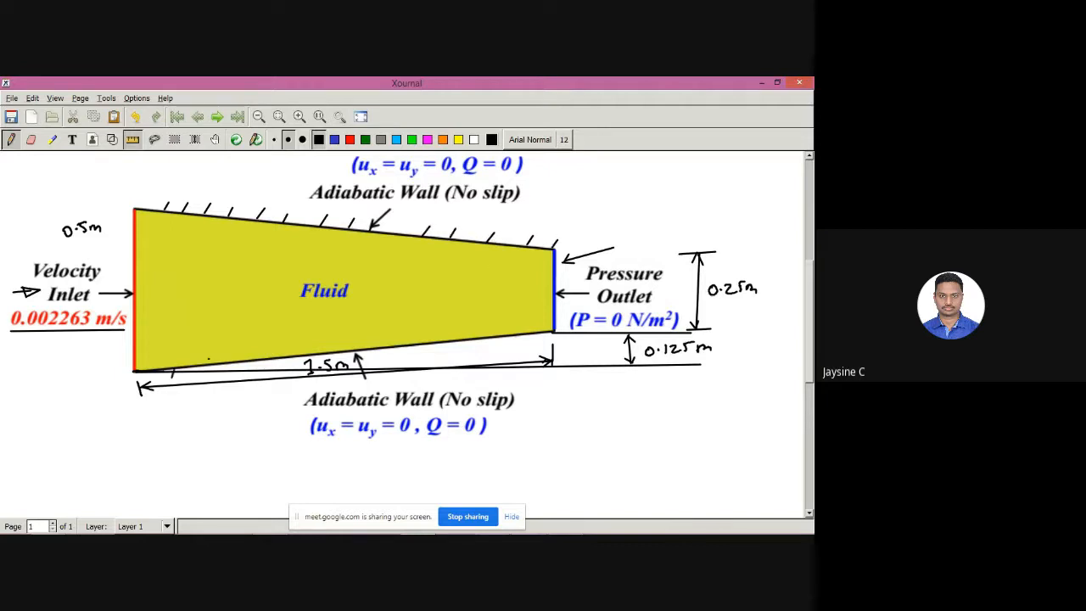
pyautogui.moveTo(219, 353)
pyautogui.mouseDown()
pyautogui.moveTo(211, 366)
pyautogui.moveTo(220, 375)
pyautogui.moveTo(201, 377)
pyautogui.moveTo(319, 366)
pyautogui.mouseUp()
pyautogui.moveTo(377, 346)
pyautogui.mouseDown()
pyautogui.moveTo(369, 359)
pyautogui.moveTo(432, 356)
pyautogui.mouseUp()
pyautogui.moveTo(465, 341)
pyautogui.mouseDown()
pyautogui.moveTo(455, 356)
pyautogui.moveTo(481, 356)
pyautogui.mouseUp()
pyautogui.moveTo(511, 339)
pyautogui.mouseDown()
pyautogui.moveTo(503, 349)
pyautogui.moveTo(535, 343)
pyautogui.mouseUp()
pyautogui.moveTo(269, 396); pyautogui.dragTo(297, 403)
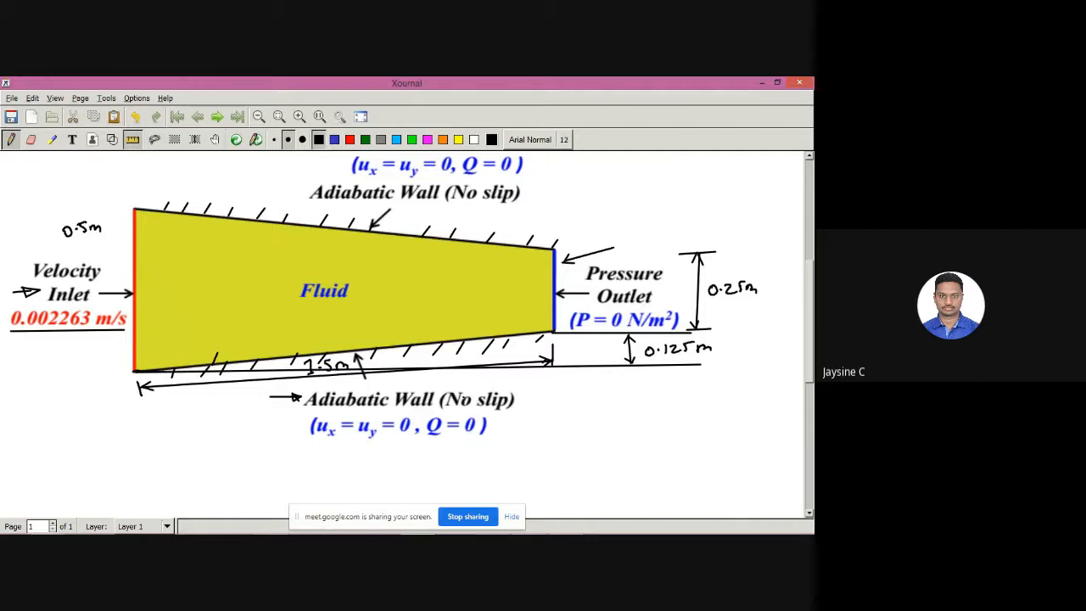
# Draw horizontal and vertical axis arrows below the duct and hand-label them ux and uy with the ruler off.
pyautogui.moveTo(149, 430)
pyautogui.mouseDown()
pyautogui.moveTo(152, 474)
pyautogui.moveTo(187, 467)
pyautogui.mouseUp()
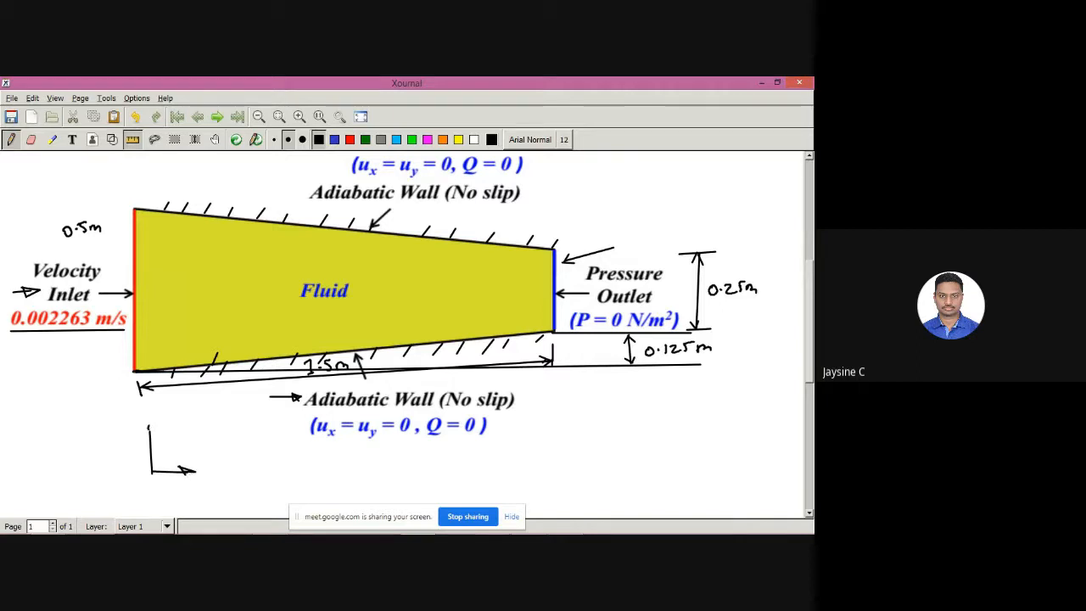
pyautogui.moveTo(150, 427)
pyautogui.mouseDown()
pyautogui.moveTo(145, 438)
pyautogui.moveTo(156, 438)
pyautogui.mouseUp()
pyautogui.click(132, 139)
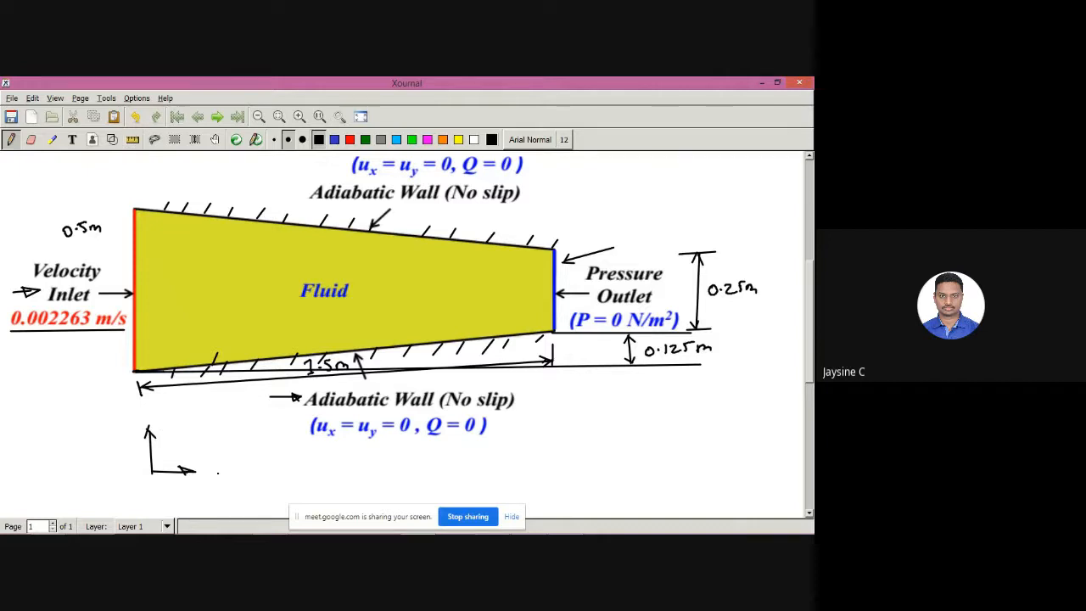
pyautogui.moveTo(204, 469); pyautogui.dragTo(235, 480)
pyautogui.moveTo(234, 471); pyautogui.dragTo(221, 480)
pyautogui.moveTo(153, 424); pyautogui.dragTo(172, 431)
pyautogui.moveTo(177, 422)
pyautogui.mouseDown()
pyautogui.moveTo(171, 437)
pyautogui.moveTo(163, 429)
pyautogui.mouseUp()
# Draw horizontal flow arrows along the inlet edge and above the duct's upper wall to show the incoming flow direction.
pyautogui.moveTo(102, 219)
pyautogui.mouseDown()
pyautogui.moveTo(126, 216)
pyautogui.moveTo(129, 267)
pyautogui.mouseUp()
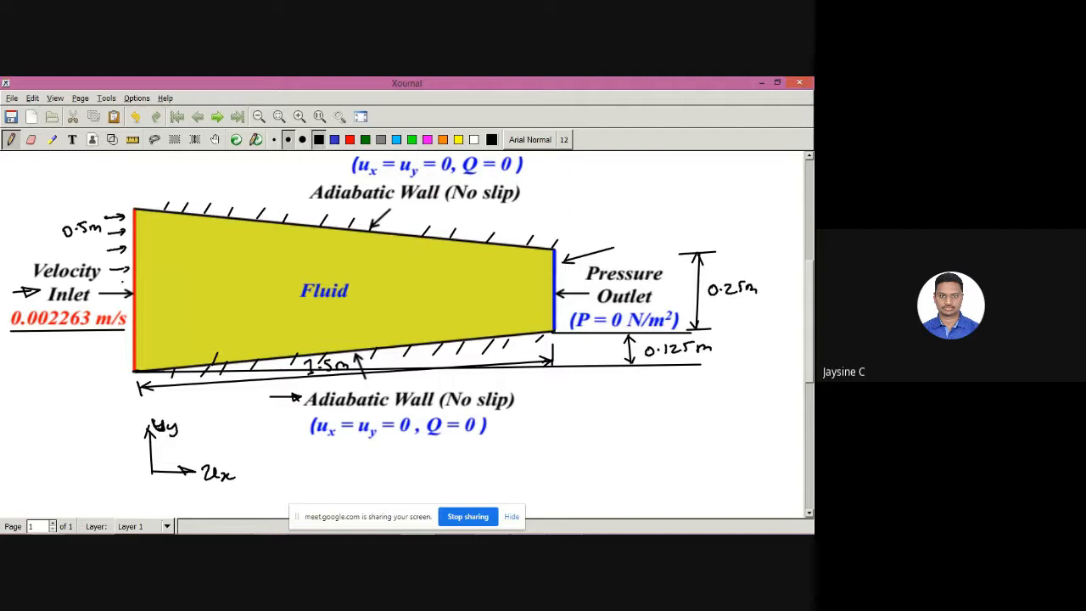
pyautogui.moveTo(110, 347)
pyautogui.mouseDown()
pyautogui.moveTo(128, 344)
pyautogui.moveTo(129, 359)
pyautogui.mouseUp()
pyautogui.moveTo(105, 184); pyautogui.dragTo(139, 181)
pyautogui.moveTo(127, 176)
pyautogui.mouseDown()
pyautogui.moveTo(129, 187)
pyautogui.moveTo(134, 168)
pyautogui.moveTo(129, 194)
pyautogui.mouseUp()
pyautogui.moveTo(123, 190); pyautogui.dragTo(126, 198)
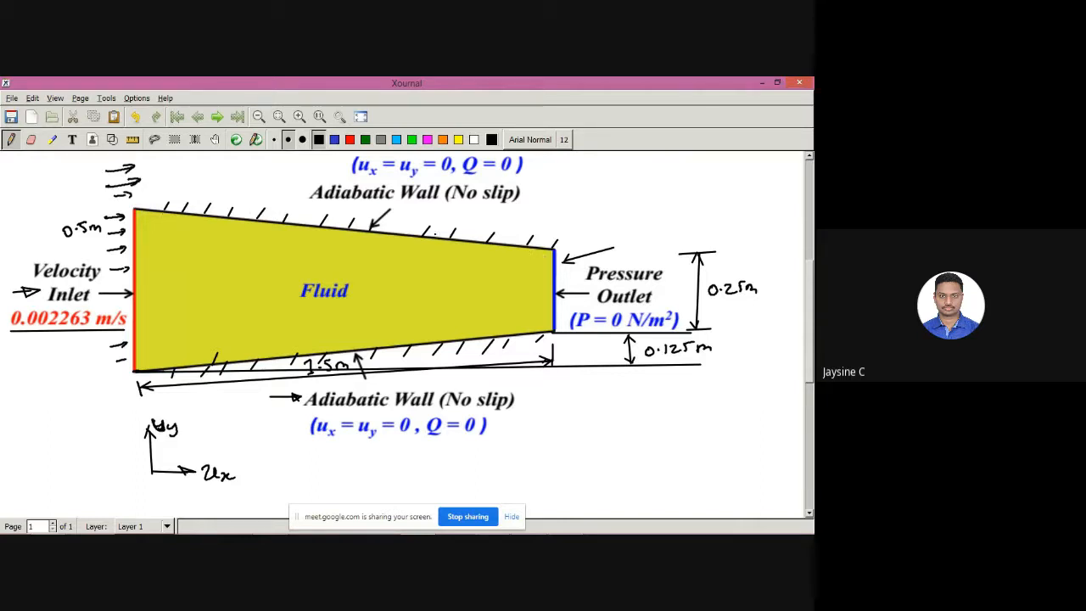
pyautogui.moveTo(188, 196)
pyautogui.mouseDown()
pyautogui.moveTo(268, 189)
pyautogui.moveTo(252, 197)
pyautogui.moveTo(250, 169)
pyautogui.mouseUp()
pyautogui.moveTo(226, 166); pyautogui.dragTo(239, 176)
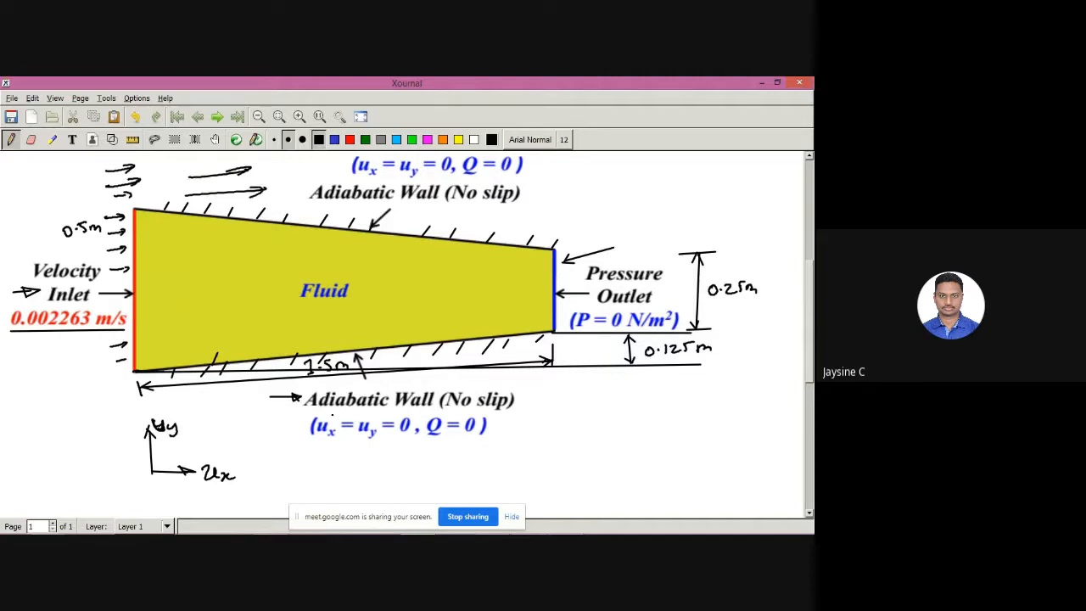
# Circle "ux = uy" in the lower wall condition and sketch a near-wall velocity profile annotated "ux=0 = No Slip".
pyautogui.moveTo(331, 415)
pyautogui.mouseDown()
pyautogui.moveTo(312, 419)
pyautogui.moveTo(327, 441)
pyautogui.moveTo(375, 439)
pyautogui.moveTo(332, 412)
pyautogui.mouseUp()
pyautogui.moveTo(547, 478)
pyautogui.mouseDown()
pyautogui.moveTo(705, 475)
pyautogui.moveTo(551, 477)
pyautogui.moveTo(672, 431)
pyautogui.mouseUp()
pyautogui.moveTo(543, 480)
pyautogui.mouseDown()
pyautogui.moveTo(549, 499)
pyautogui.moveTo(547, 482)
pyautogui.moveTo(574, 499)
pyautogui.moveTo(621, 492)
pyautogui.mouseUp()
pyautogui.moveTo(610, 498)
pyautogui.mouseDown()
pyautogui.moveTo(632, 489)
pyautogui.moveTo(643, 500)
pyautogui.mouseUp()
pyautogui.moveTo(648, 496)
pyautogui.mouseDown()
pyautogui.moveTo(677, 497)
pyautogui.moveTo(670, 503)
pyautogui.mouseUp()
pyautogui.moveTo(688, 487)
pyautogui.mouseDown()
pyautogui.moveTo(692, 501)
pyautogui.moveTo(710, 500)
pyautogui.mouseUp()
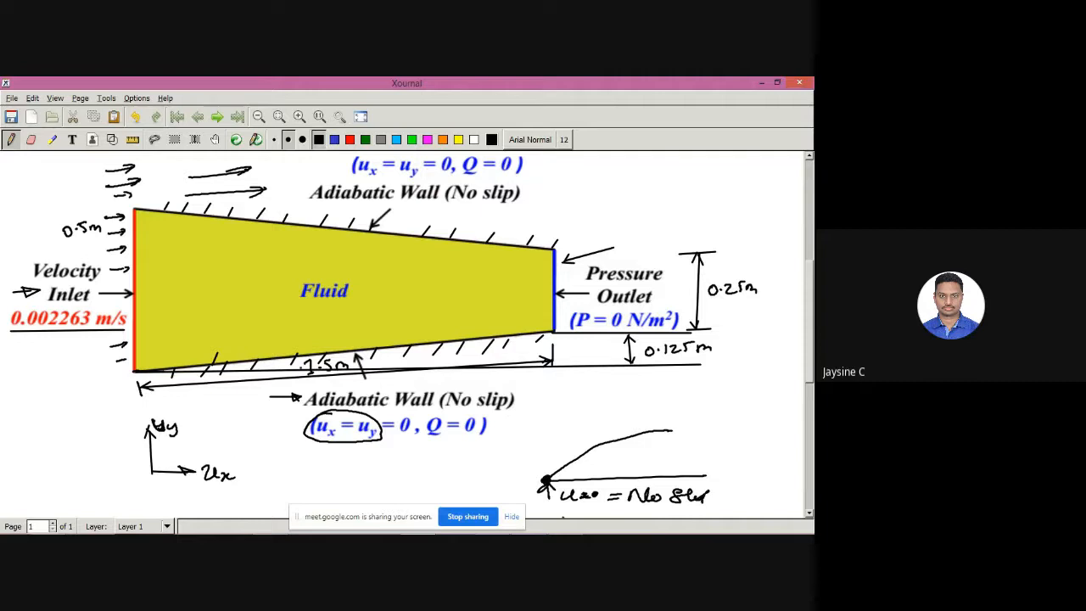
# Trace over the duct's upper wall in black, and write "ux = uy = 0" in red just above it.
pyautogui.moveTo(134, 208); pyautogui.dragTo(556, 249)
pyautogui.moveTo(461, 237)
pyautogui.mouseDown()
pyautogui.moveTo(513, 244)
pyautogui.moveTo(342, 231)
pyautogui.mouseUp()
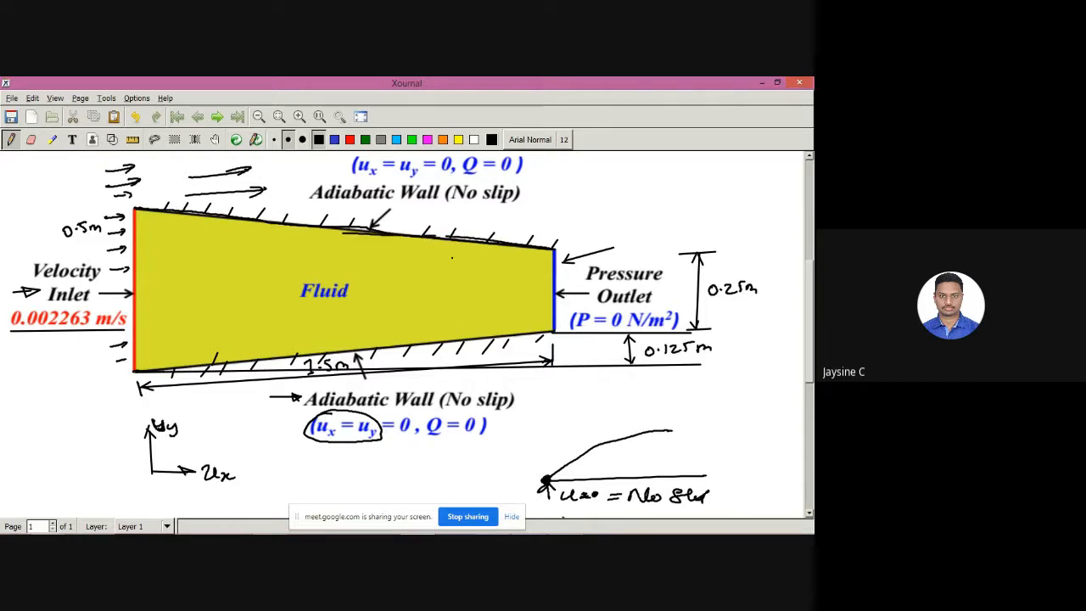
pyautogui.click(349, 140)
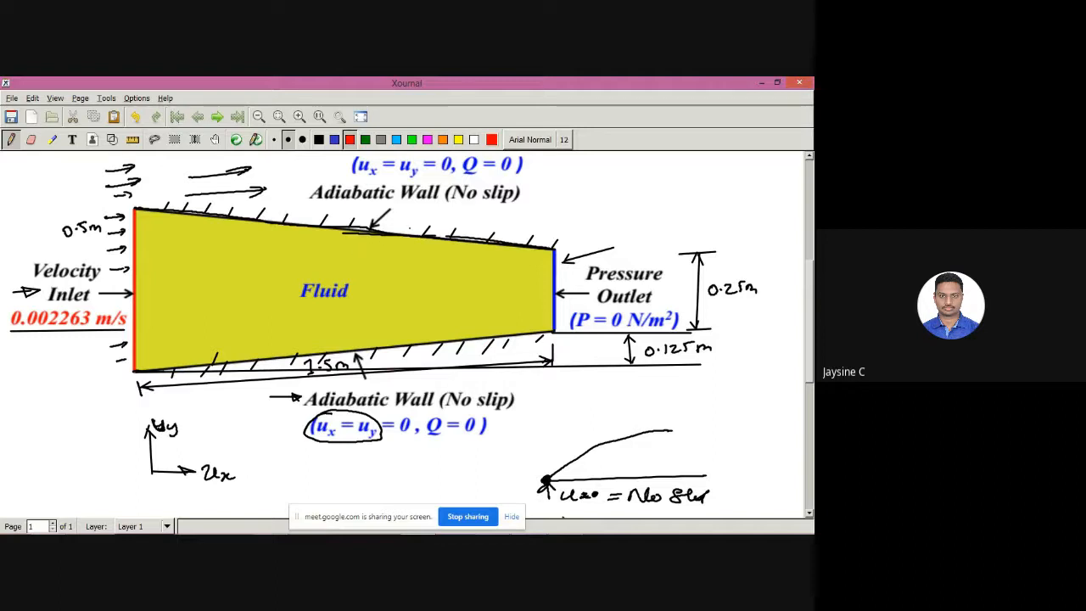
pyautogui.moveTo(434, 205)
pyautogui.mouseDown()
pyautogui.moveTo(497, 219)
pyautogui.moveTo(502, 230)
pyautogui.moveTo(472, 217)
pyautogui.moveTo(530, 212)
pyautogui.mouseUp()
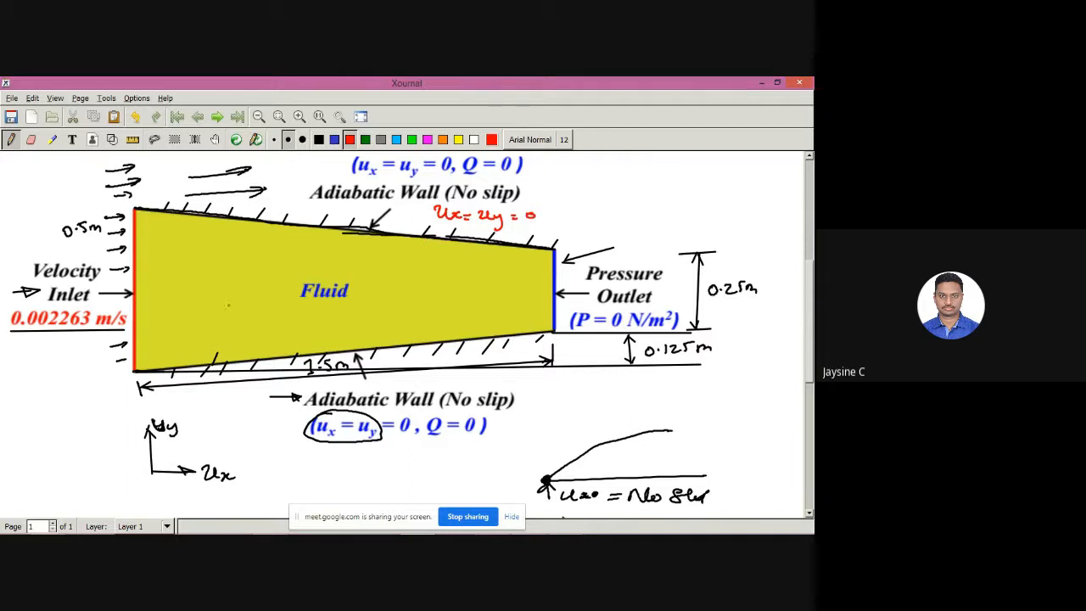
# Draw two opposing red heat-flow arrows across the upper wall and label them "Q = 0".
pyautogui.moveTo(288, 203); pyautogui.dragTo(277, 241)
pyautogui.moveTo(272, 229)
pyautogui.mouseDown()
pyautogui.moveTo(276, 242)
pyautogui.moveTo(285, 233)
pyautogui.mouseUp()
pyautogui.moveTo(287, 188)
pyautogui.mouseDown()
pyautogui.moveTo(296, 198)
pyautogui.moveTo(311, 179)
pyautogui.mouseUp()
pyautogui.moveTo(310, 240)
pyautogui.mouseDown()
pyautogui.moveTo(312, 211)
pyautogui.moveTo(316, 221)
pyautogui.moveTo(304, 193)
pyautogui.mouseUp()
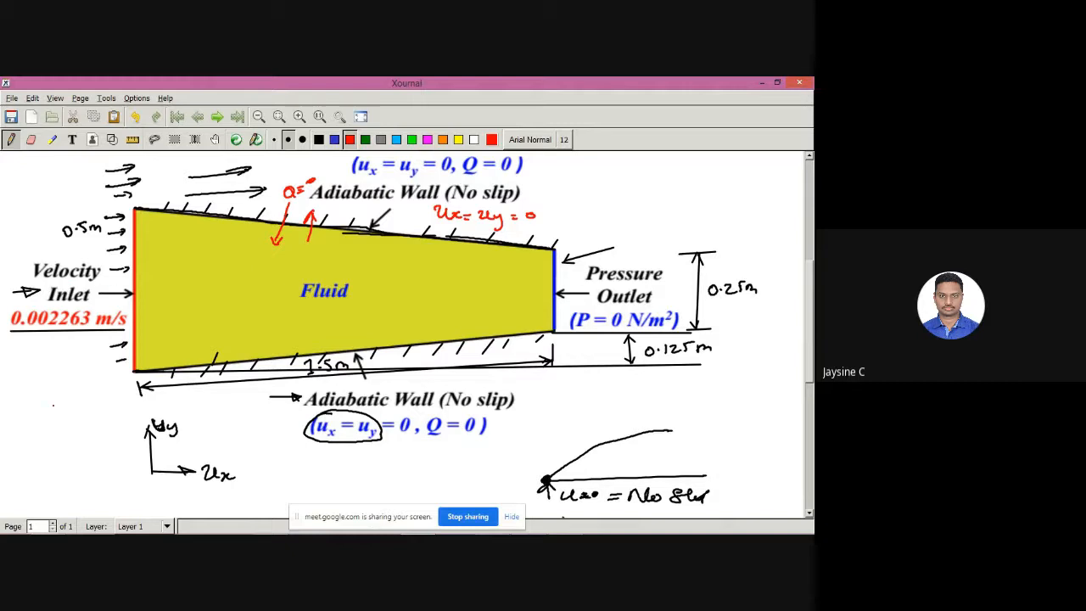
# Write two red arrowed notes below the velocity inlet value: "Velo" and "P = 0".
pyautogui.moveTo(20, 385); pyautogui.dragTo(84, 380)
pyautogui.moveTo(86, 373); pyautogui.dragTo(90, 379)
pyautogui.moveTo(34, 417)
pyautogui.mouseDown()
pyautogui.moveTo(67, 426)
pyautogui.moveTo(88, 411)
pyautogui.mouseUp()
pyautogui.moveTo(81, 418); pyautogui.dragTo(88, 417)
pyautogui.moveTo(98, 406)
pyautogui.mouseDown()
pyautogui.moveTo(93, 412)
pyautogui.moveTo(99, 406)
pyautogui.mouseUp()
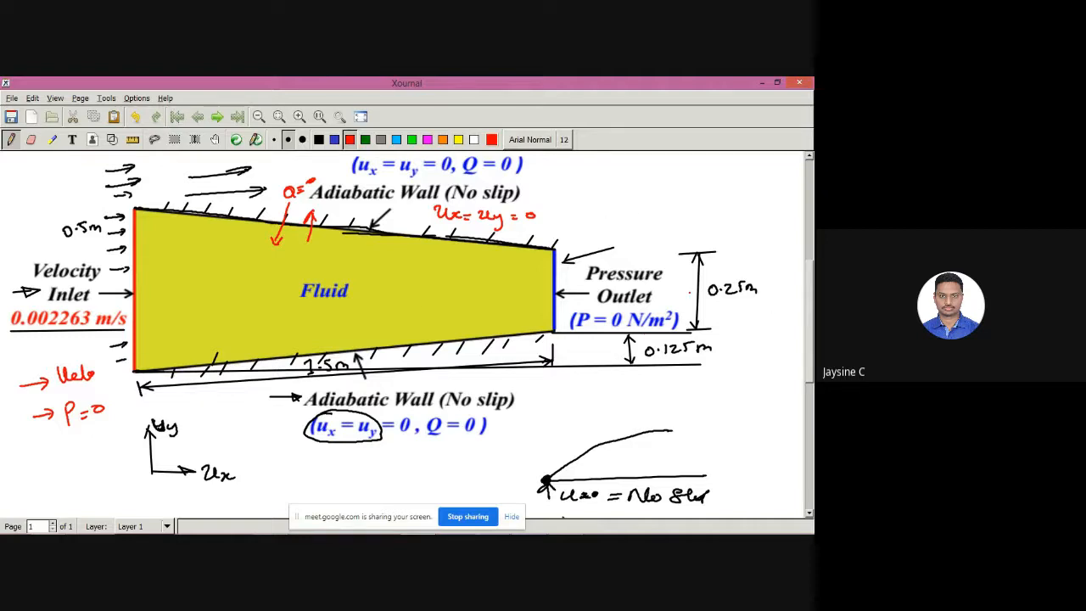
# Draw a red curved arrow from the upper "Adiabatic Wall (No slip)" label to its "(ux = uy = 0, Q = 0)" condition.
pyautogui.moveTo(807, 315)
pyautogui.mouseDown()
pyautogui.moveTo(806, 346)
pyautogui.moveTo(808, 288)
pyautogui.mouseUp()
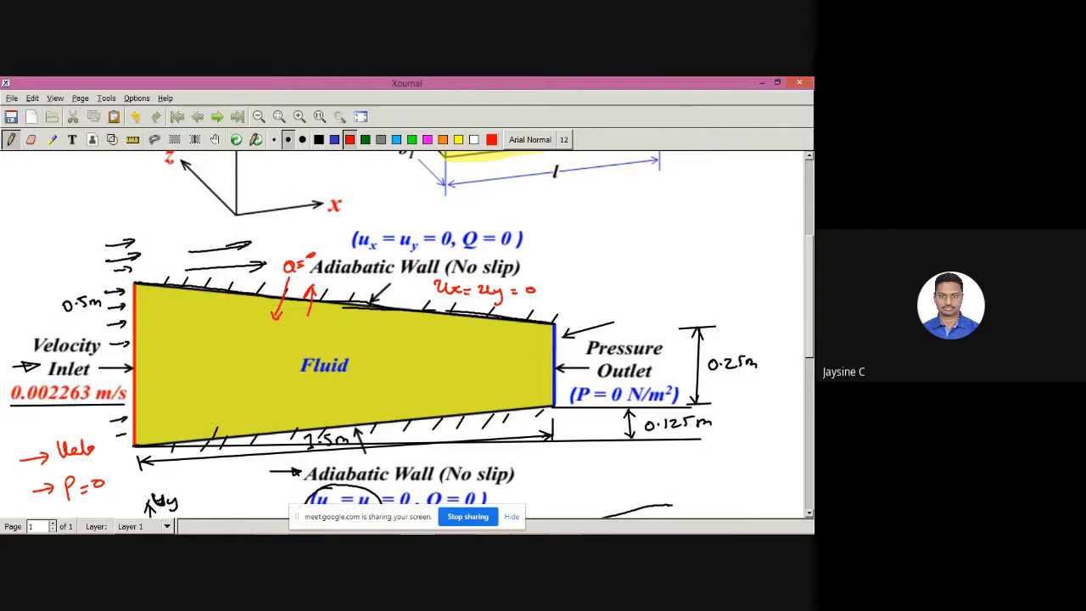
pyautogui.moveTo(520, 269); pyautogui.dragTo(529, 248)
pyautogui.scroll(5, 759, 346)
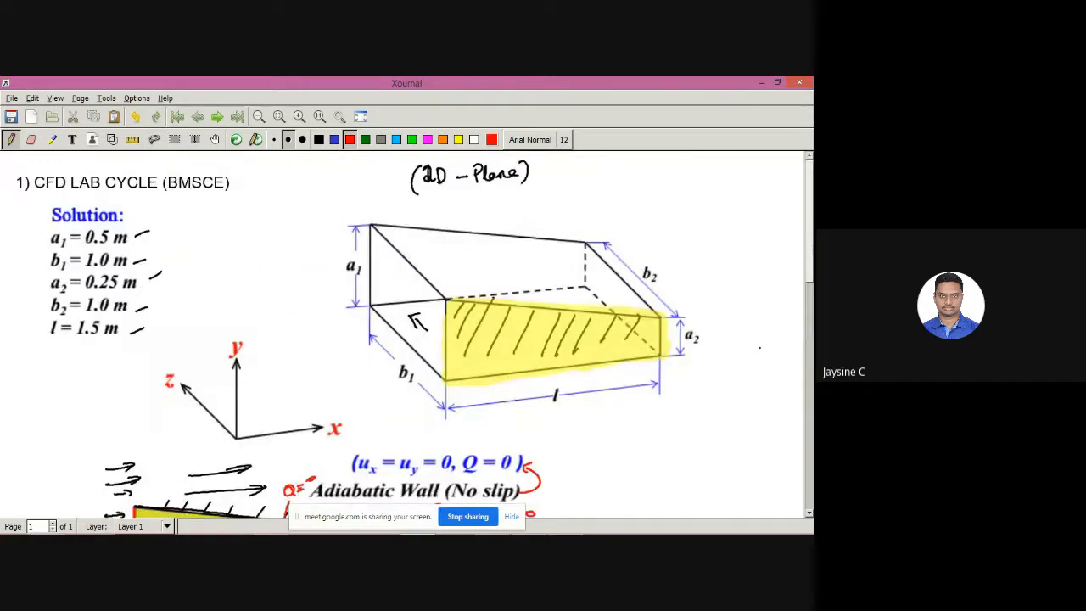
# Leave the notes, search the computer for "WO", and launch Workbench 2021 R1.
pyautogui.click(760, 82)
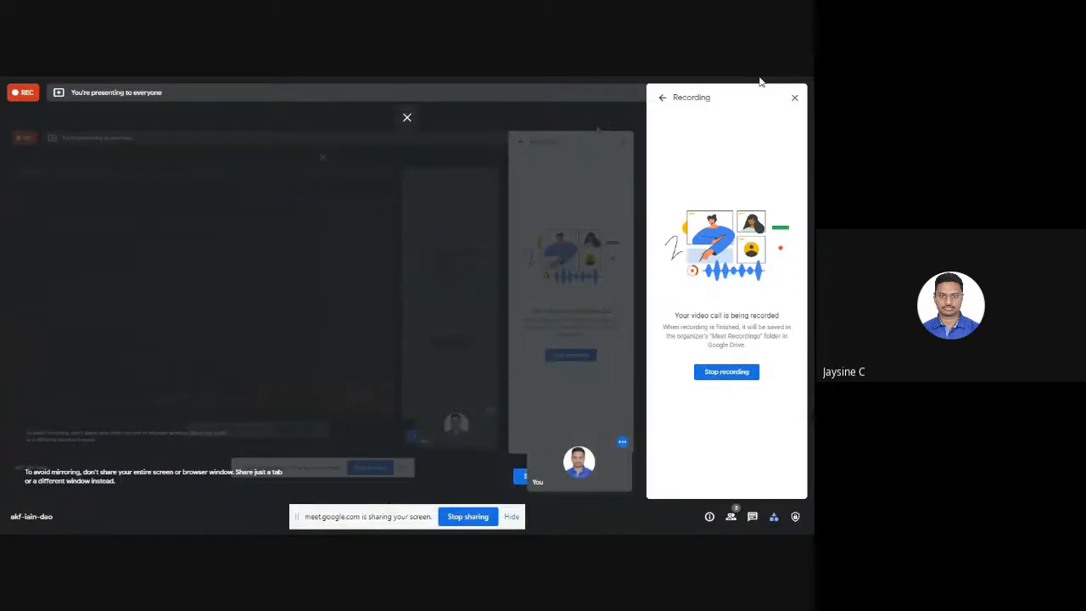
pyautogui.hotkey('alt', 'Tab')
pyautogui.hotkey('alt', 'Tab')
pyautogui.hotkey('alt', 'Tab')
pyautogui.hotkey('alt', 'Tab')
pyautogui.hotkey('alt', 'Tab')
pyautogui.hotkey('alt', 'Tab')
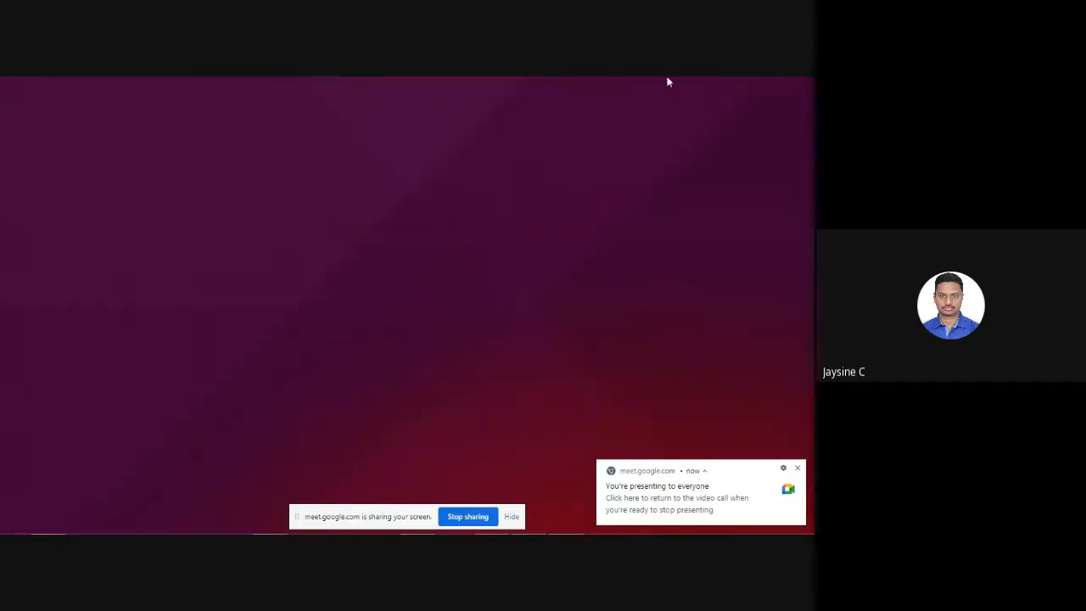
pyautogui.moveTo(812, 78)
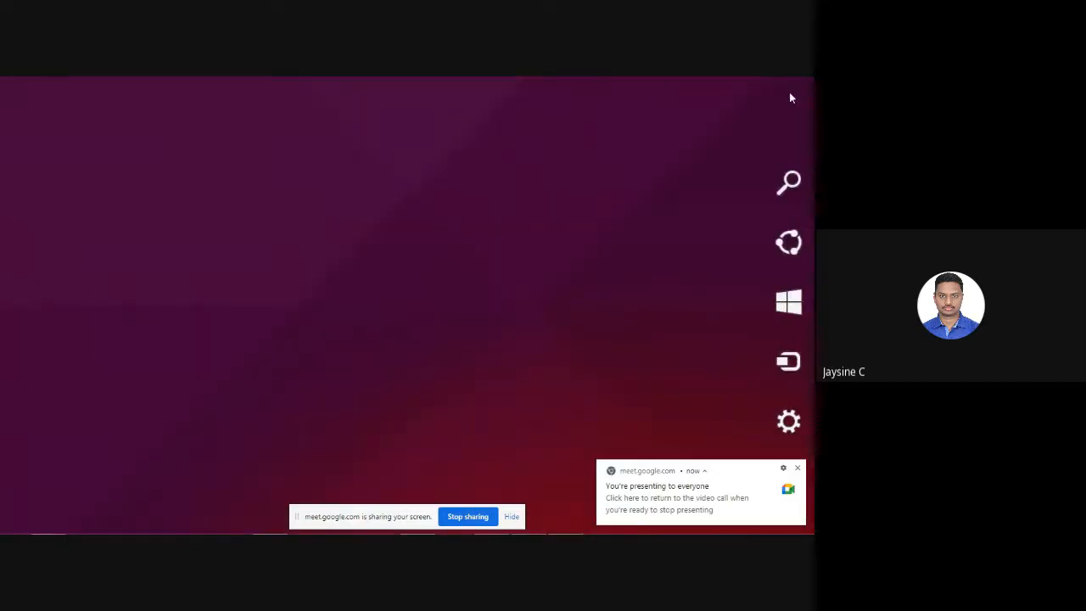
pyautogui.click(789, 181)
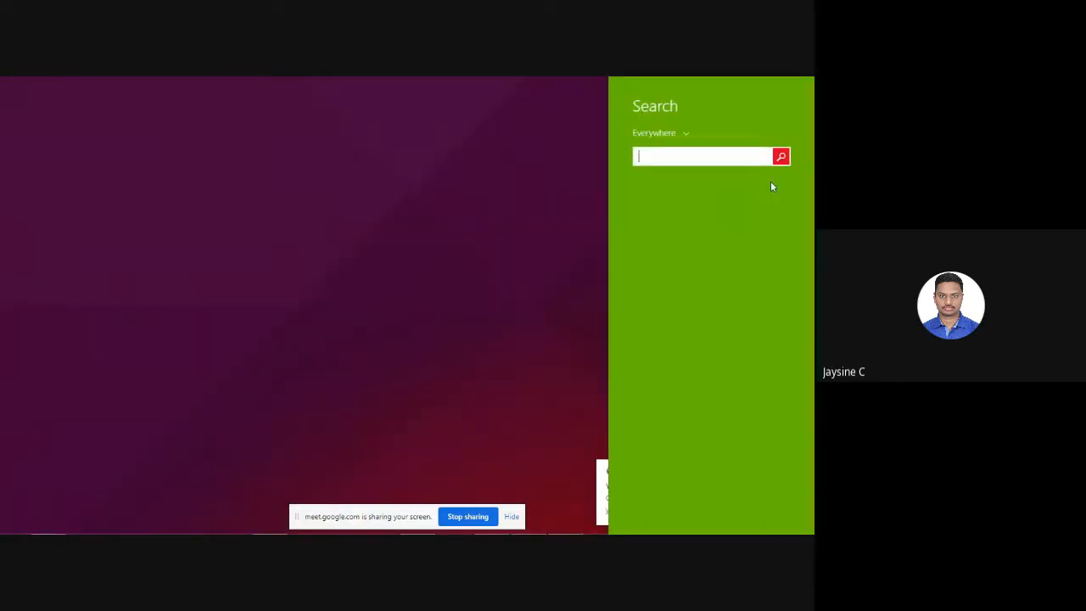
pyautogui.write('WOrd 2016')
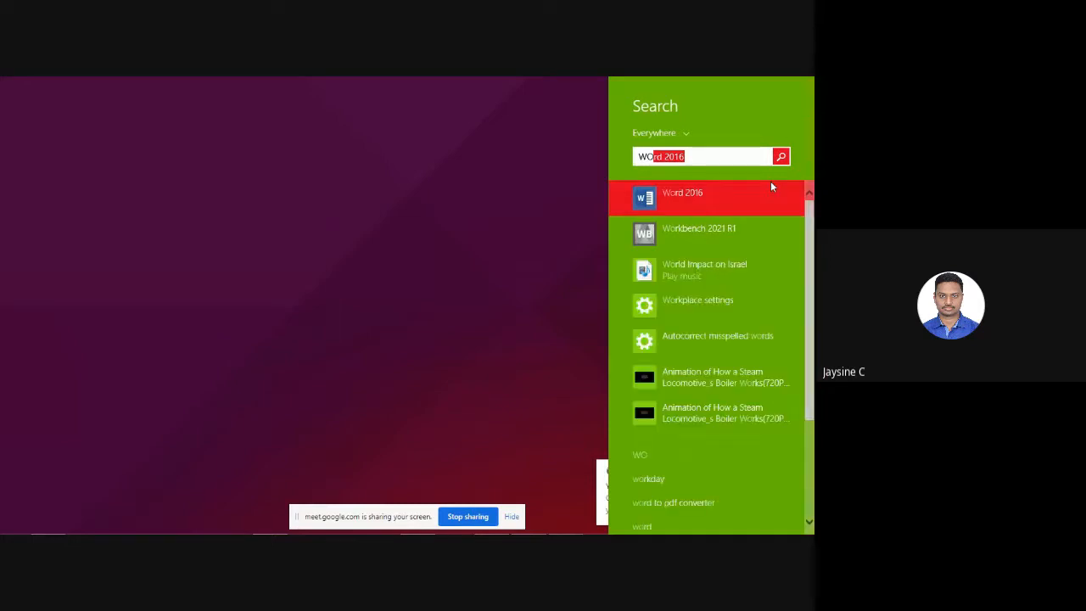
pyautogui.press('Down')
pyautogui.press('Return')
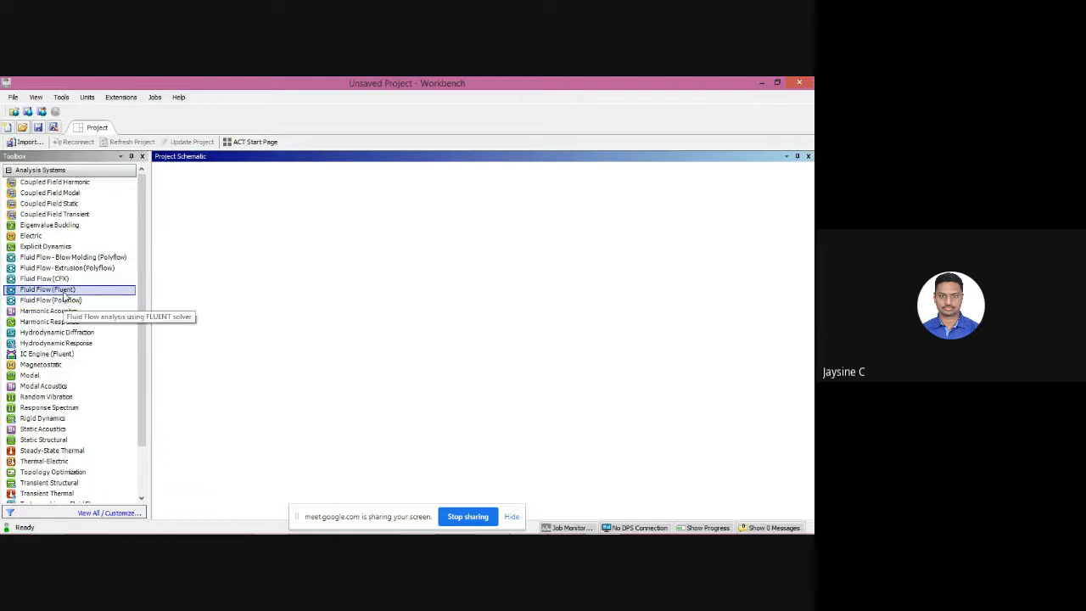
# Add a Fluid Flow (Fluent) system to the project schematic and open a new DesignModeler geometry for it.
pyautogui.moveTo(65, 293); pyautogui.dragTo(239, 227)
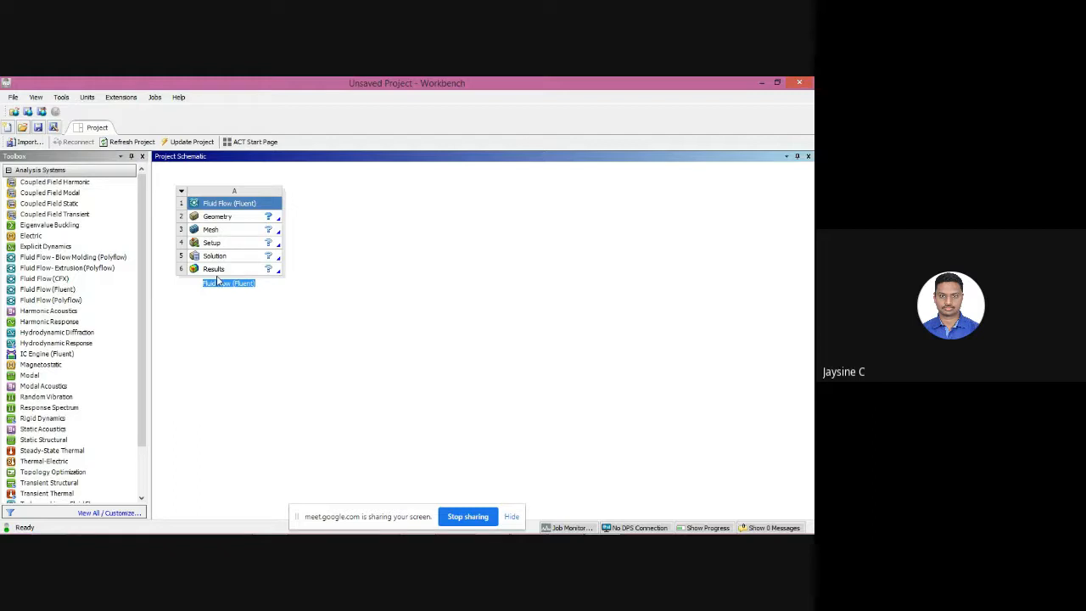
pyautogui.click(229, 218)
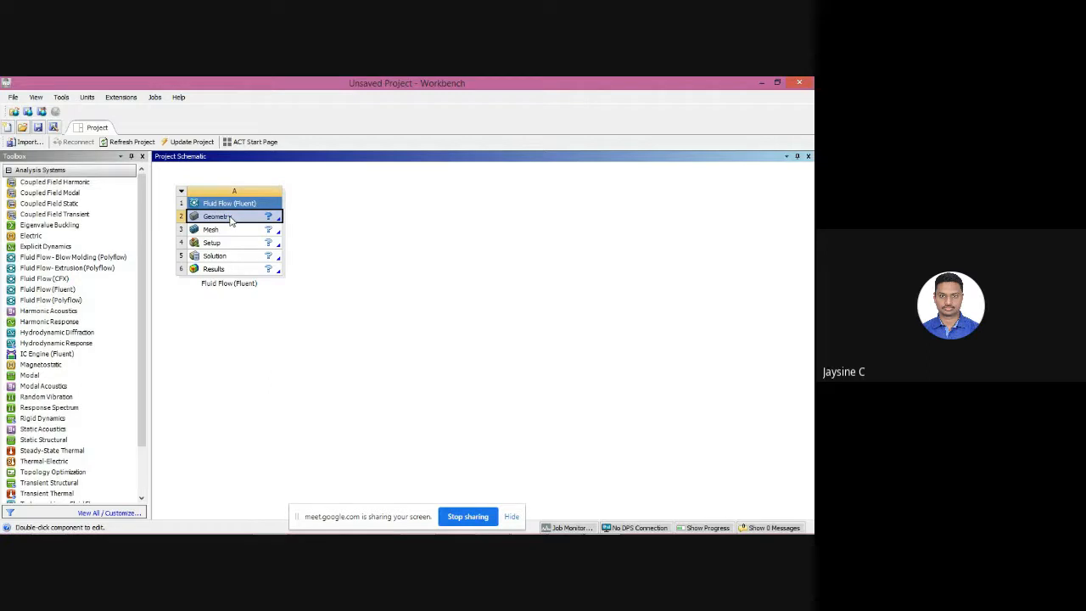
pyautogui.rightClick(229, 218)
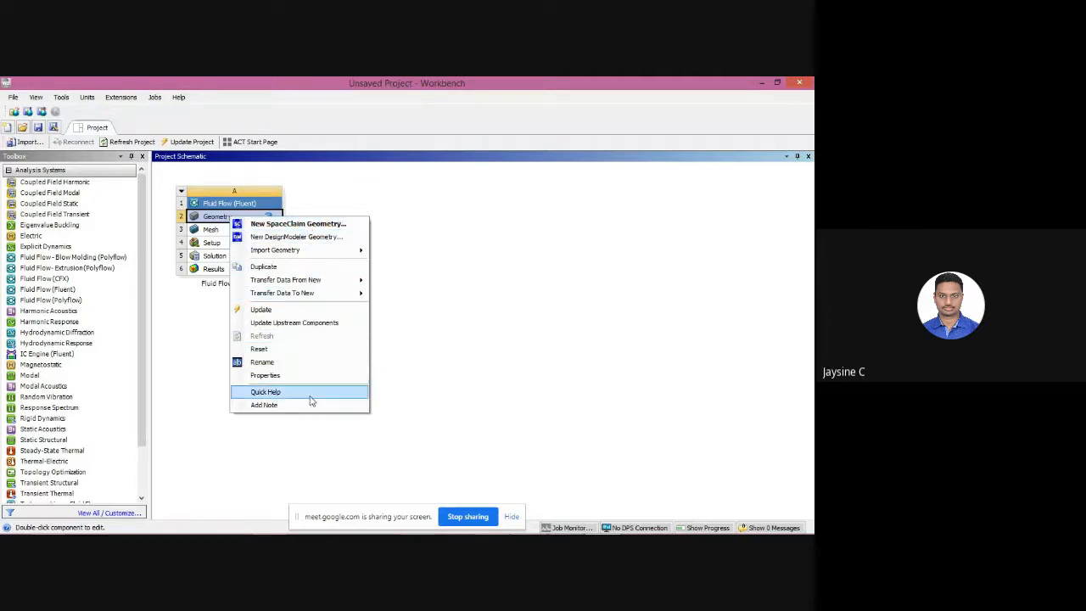
pyautogui.moveTo(310, 249)
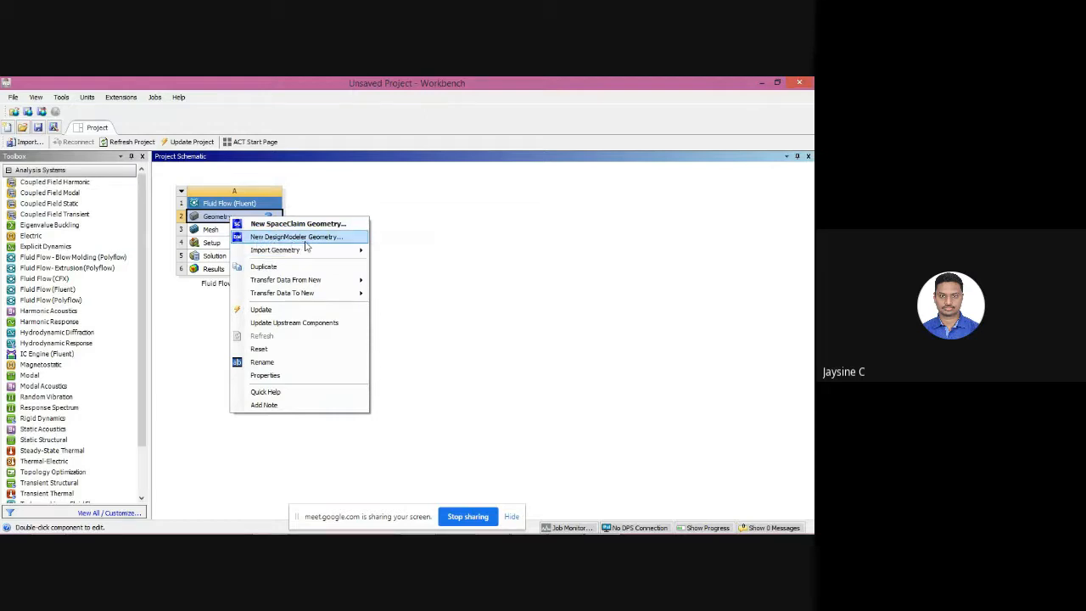
pyautogui.moveTo(263, 248)
pyautogui.click(282, 239)
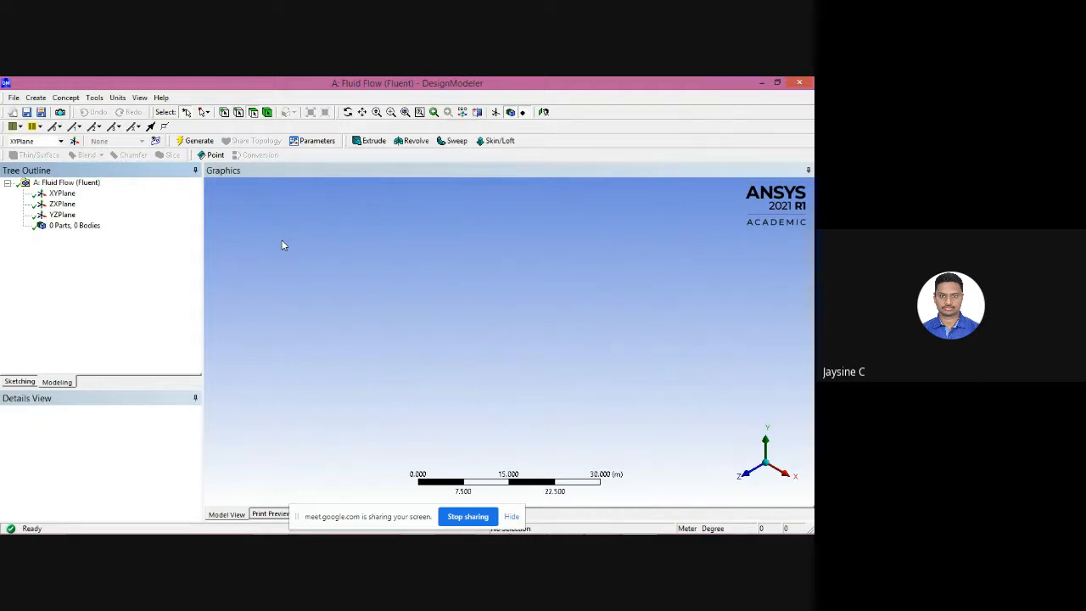
# Switch to the Xournal notes to review the duct's dimensions and boundary conditions, and return to DesignModeler.
pyautogui.moveTo(407, 531)
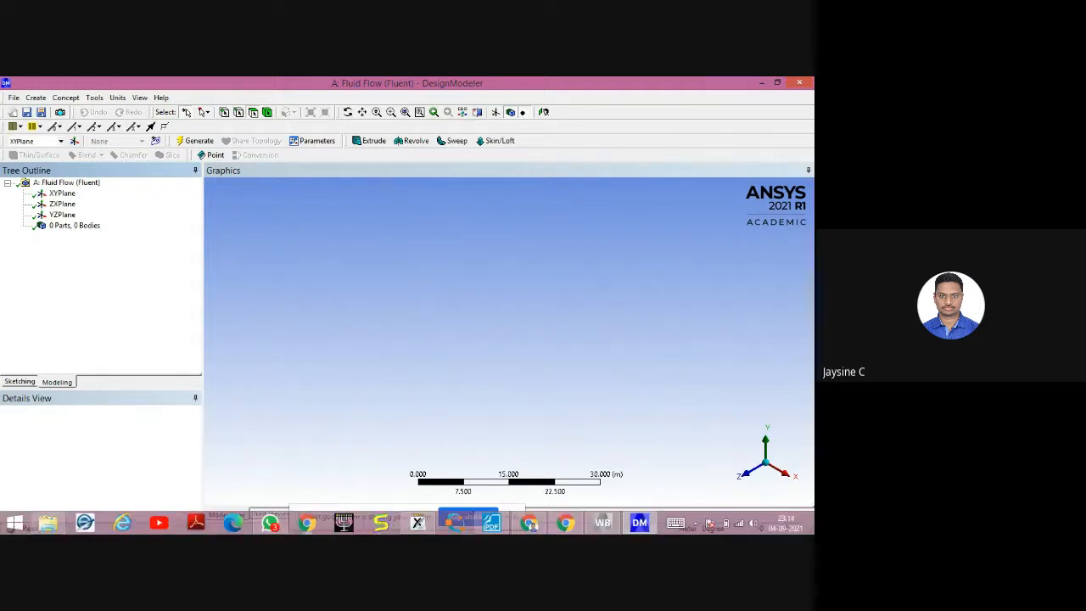
pyautogui.click(416, 523)
pyautogui.scroll(-8, 407, 339)
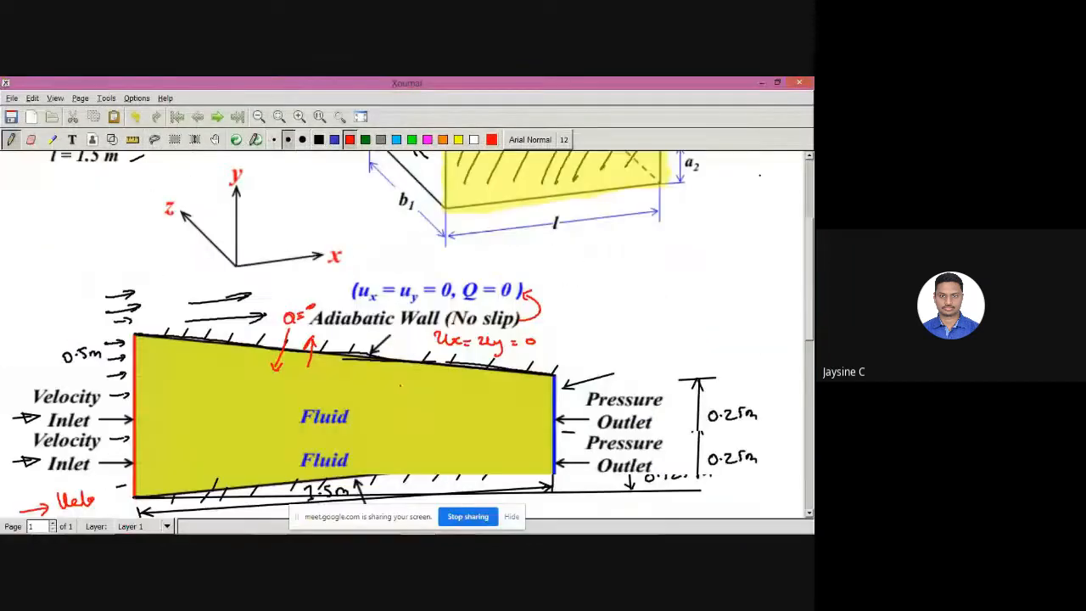
pyautogui.scroll(1, 407, 339)
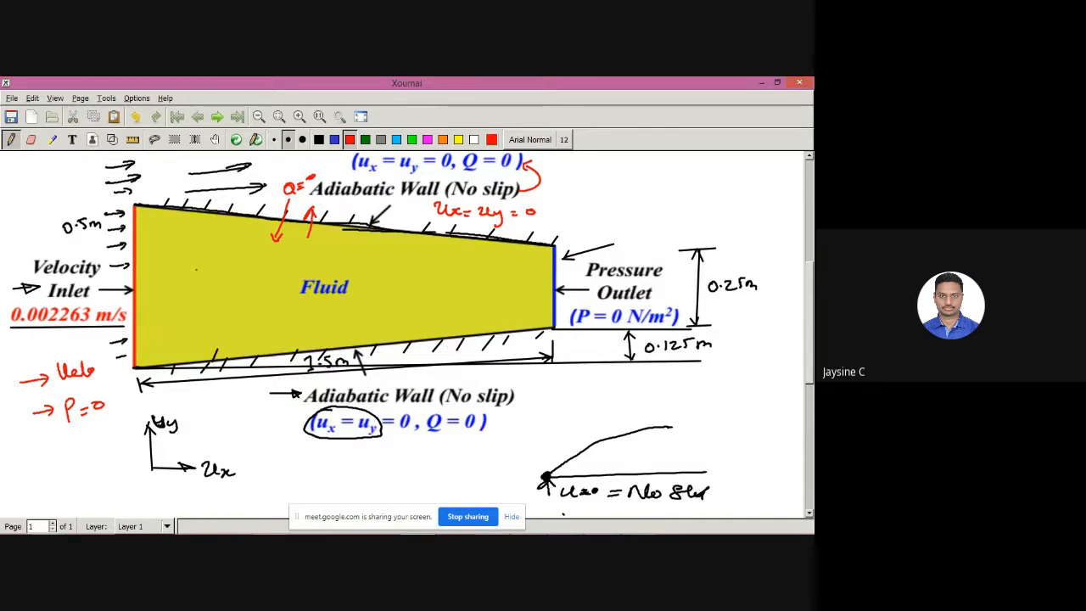
pyautogui.scroll(-1, 274, 305)
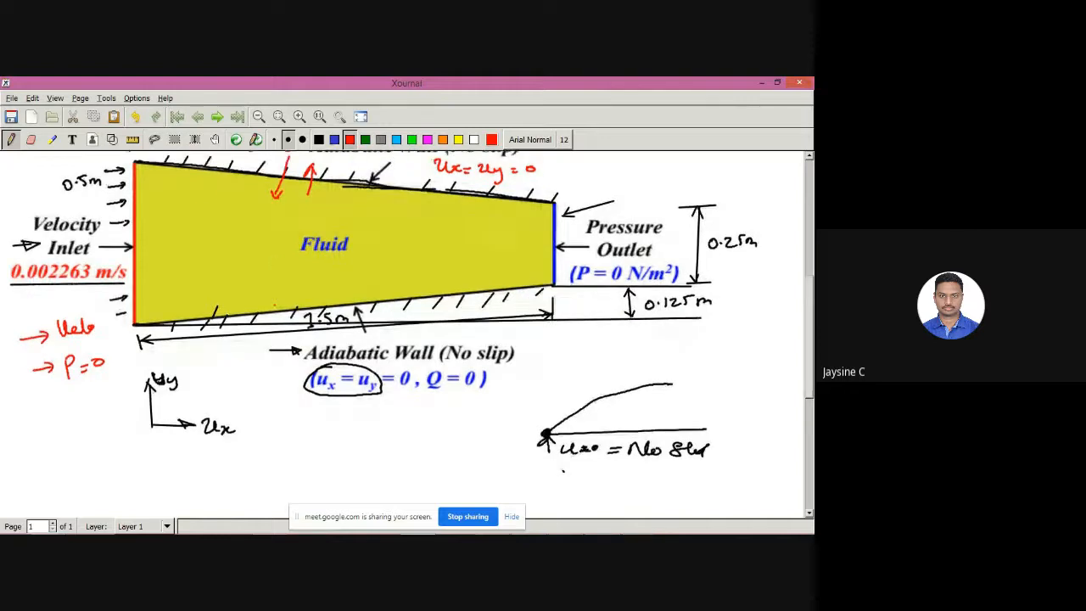
pyautogui.scroll(2, 274, 305)
pyautogui.hotkey('alt', 'Tab')
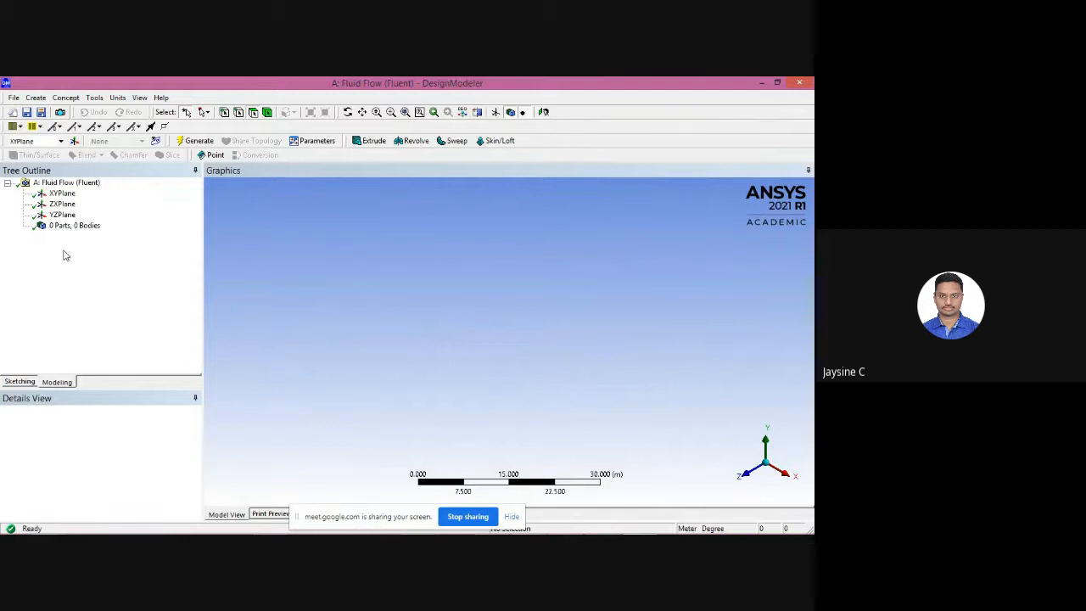
pyautogui.click(18, 382)
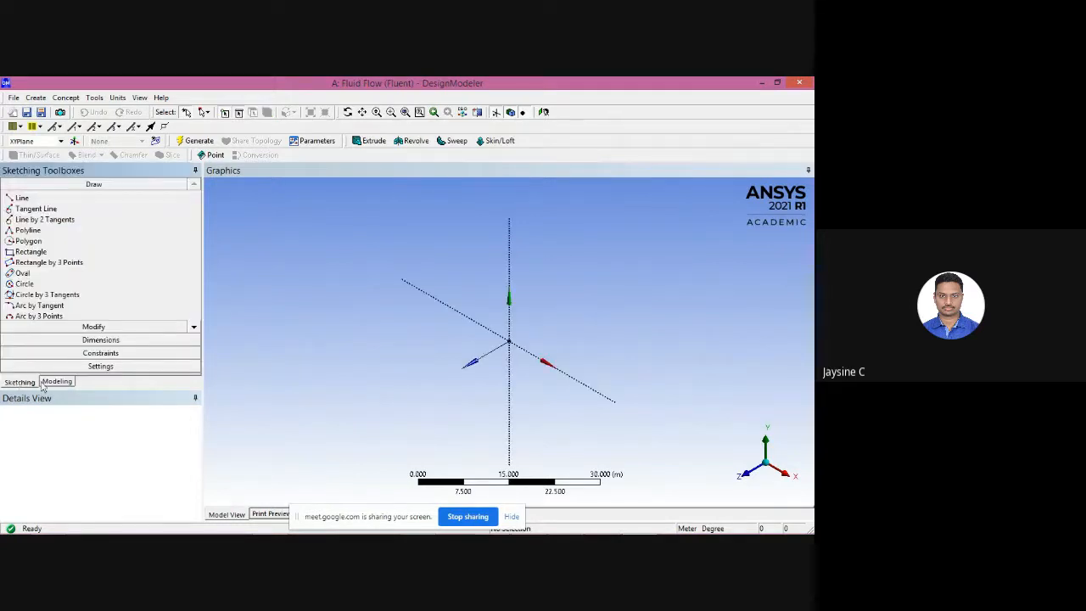
pyautogui.click(51, 383)
pyautogui.click(32, 382)
pyautogui.click(53, 382)
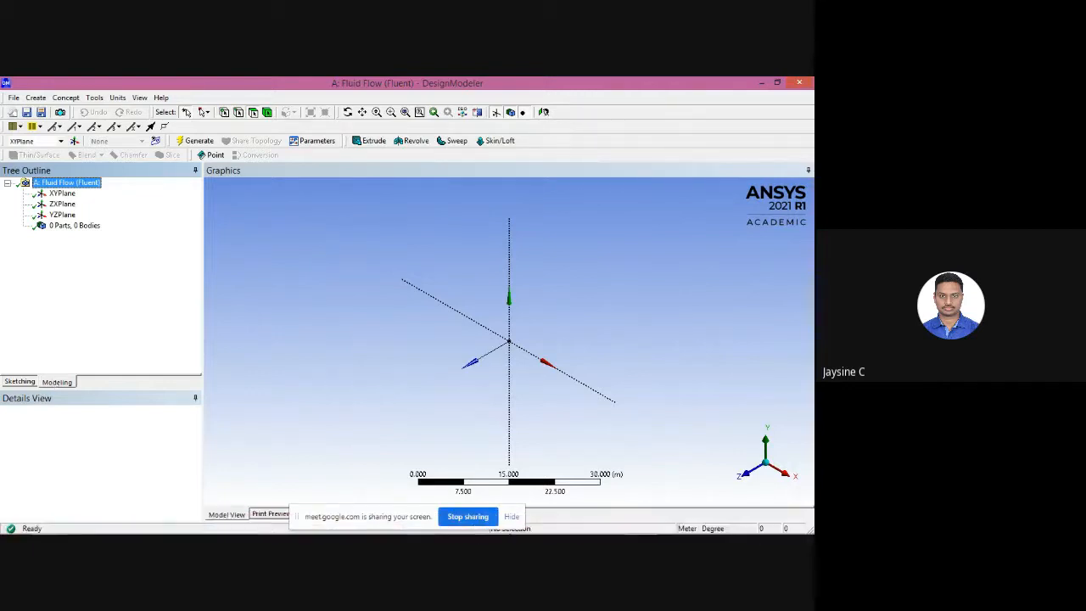
# Switch to the Xournal notes and draw red arrows marking the x and y directions beside the axes and on the shaded duct face.
pyautogui.moveTo(622, 524)
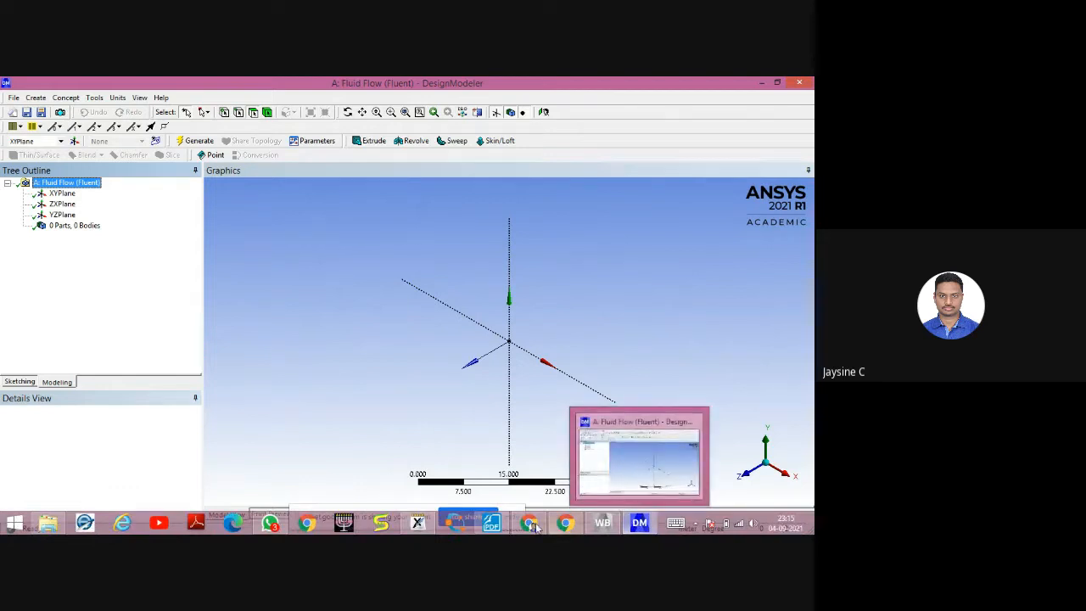
pyautogui.click(420, 523)
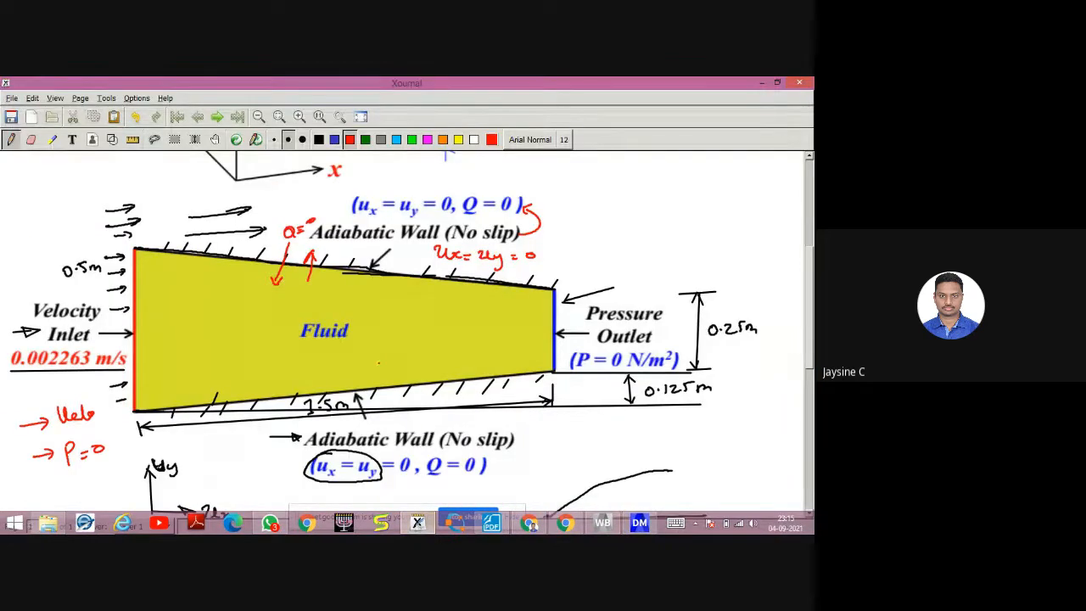
pyautogui.scroll(5, 759, 348)
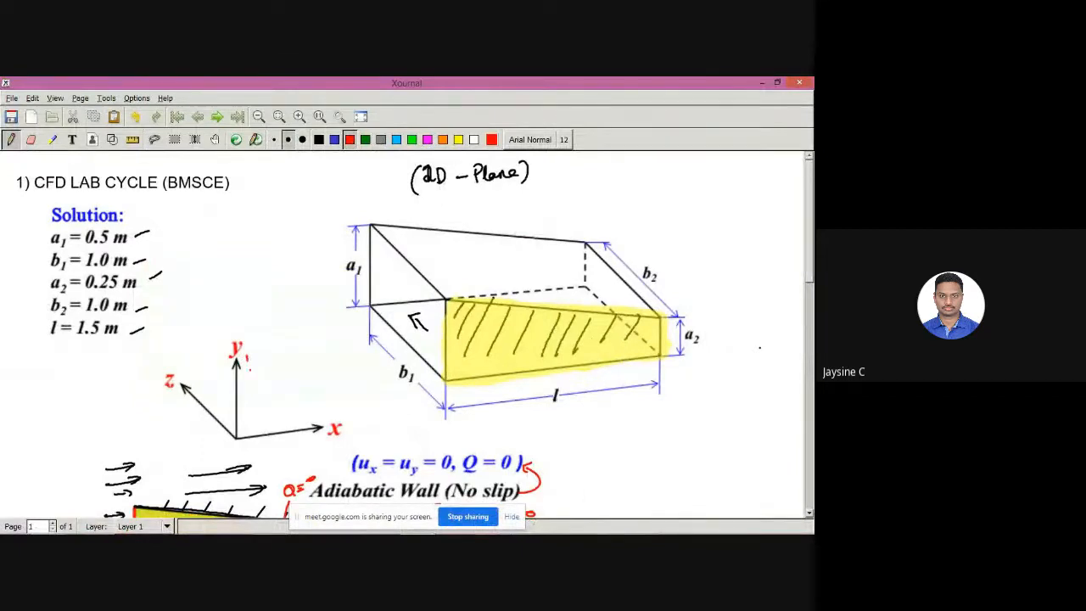
pyautogui.moveTo(249, 365)
pyautogui.mouseDown()
pyautogui.moveTo(251, 394)
pyautogui.moveTo(340, 404)
pyautogui.mouseUp()
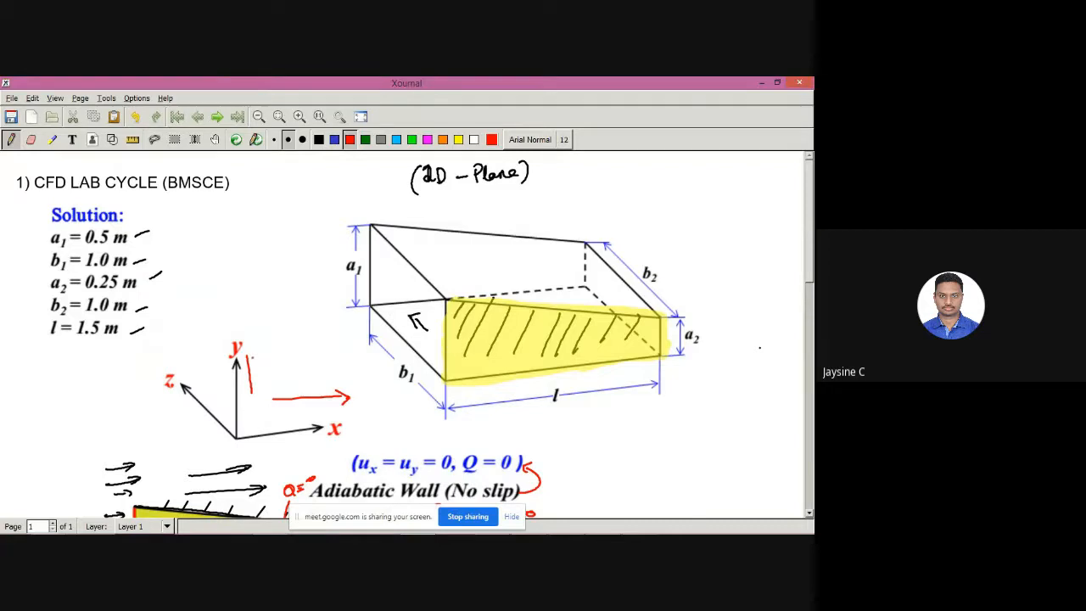
pyautogui.moveTo(247, 355)
pyautogui.mouseDown()
pyautogui.moveTo(244, 363)
pyautogui.moveTo(260, 362)
pyautogui.mouseUp()
pyautogui.moveTo(468, 340)
pyautogui.mouseDown()
pyautogui.moveTo(524, 329)
pyautogui.moveTo(553, 347)
pyautogui.mouseUp()
pyautogui.moveTo(440, 316)
pyautogui.mouseDown()
pyautogui.moveTo(441, 340)
pyautogui.moveTo(448, 317)
pyautogui.mouseUp()
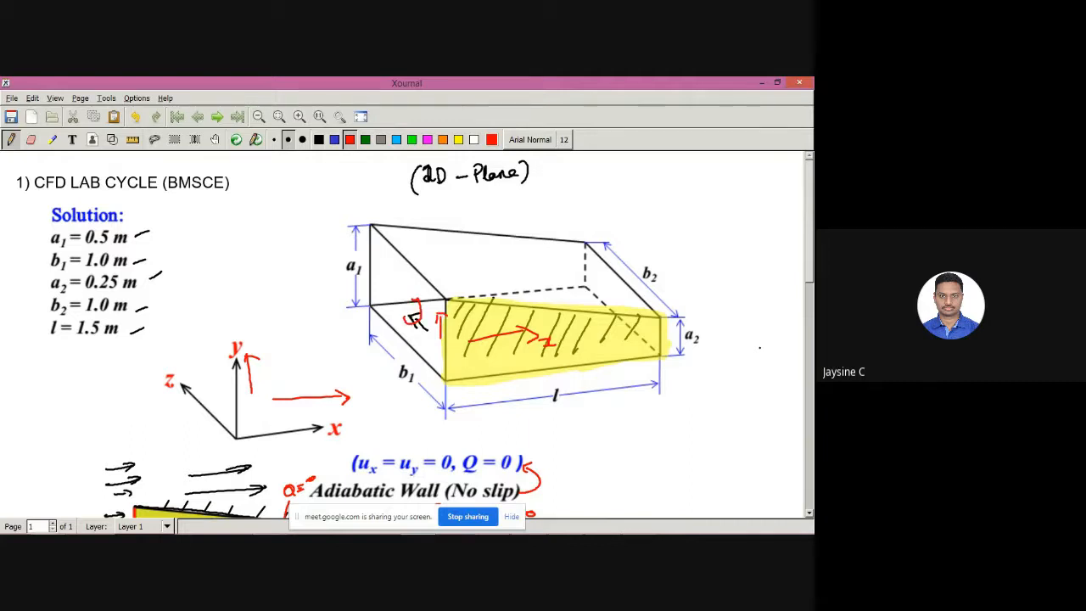
# Return to DesignModeler and face the view normal to the XY plane for sketching.
pyautogui.hotkey('alt', 'Tab')
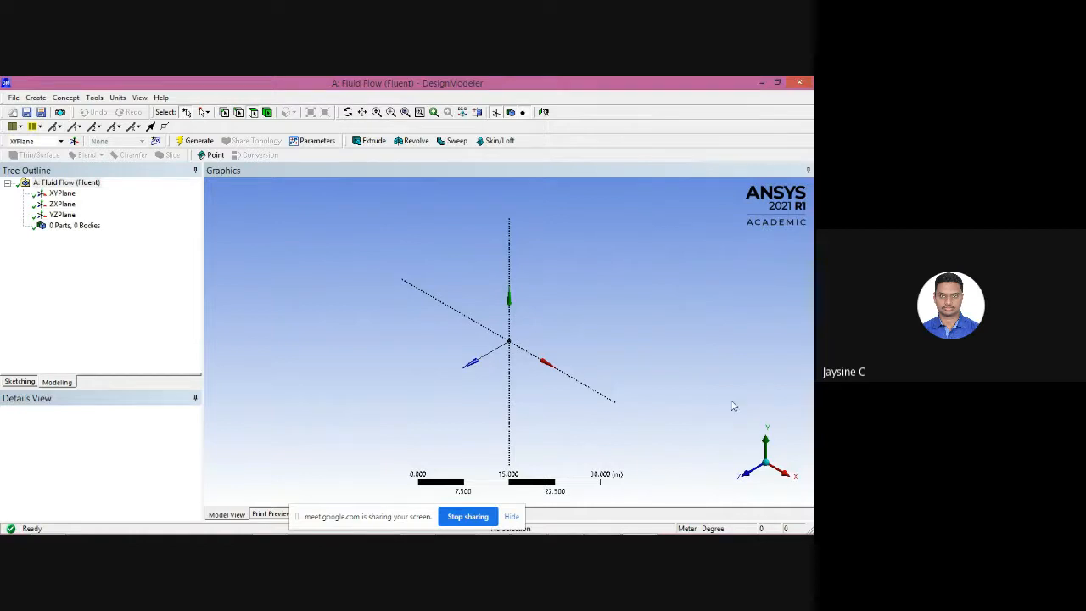
pyautogui.click(750, 477)
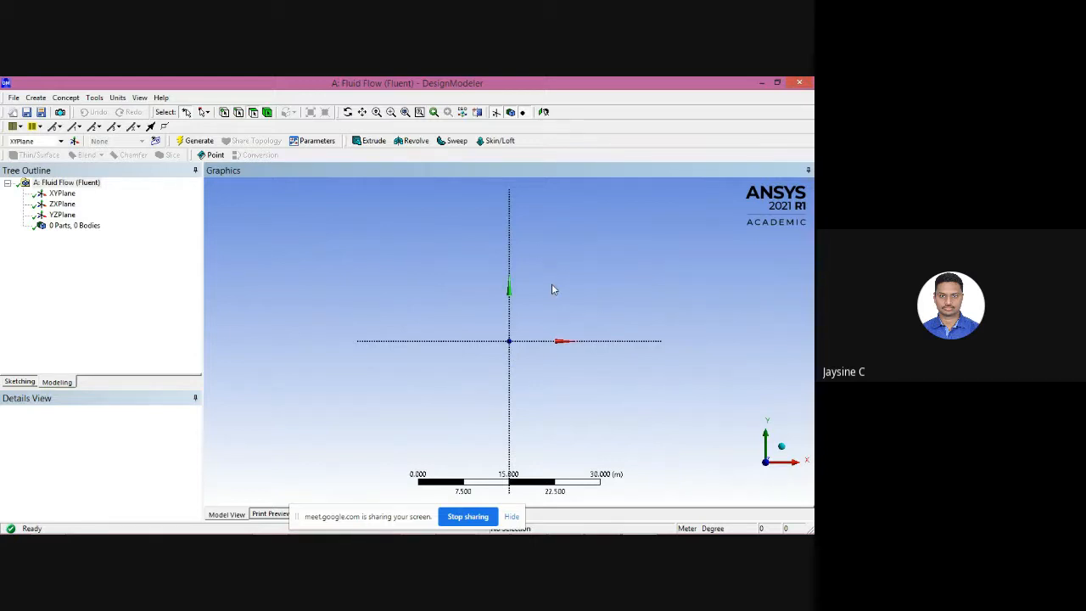
pyautogui.click(20, 382)
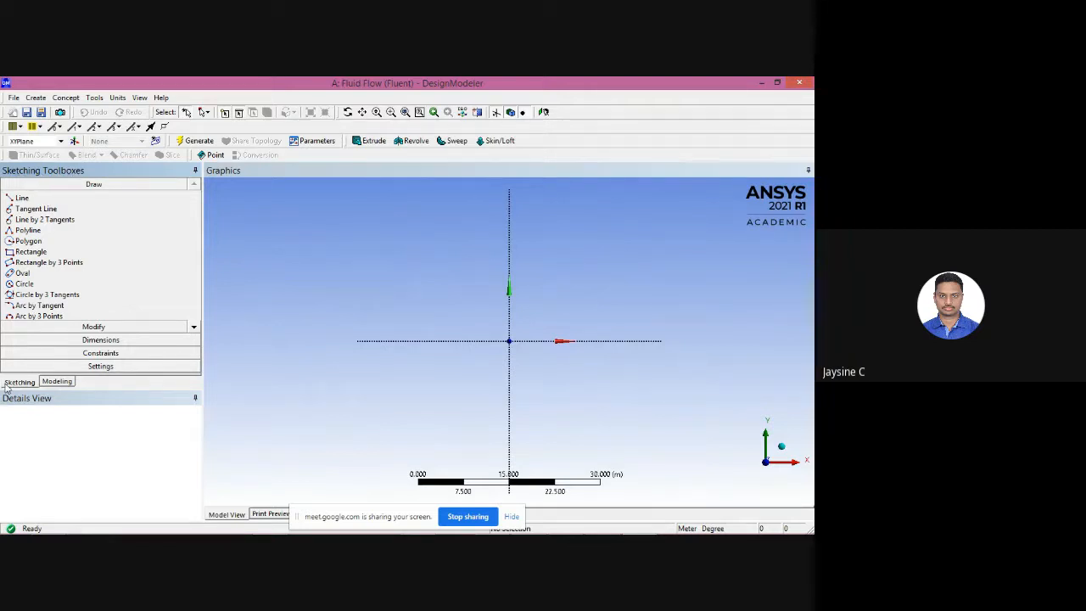
# Look over the sketch constraints, review the 2D duct profile and its dimensions in the Xournal notes, and return to DesignModeler.
pyautogui.click(98, 355)
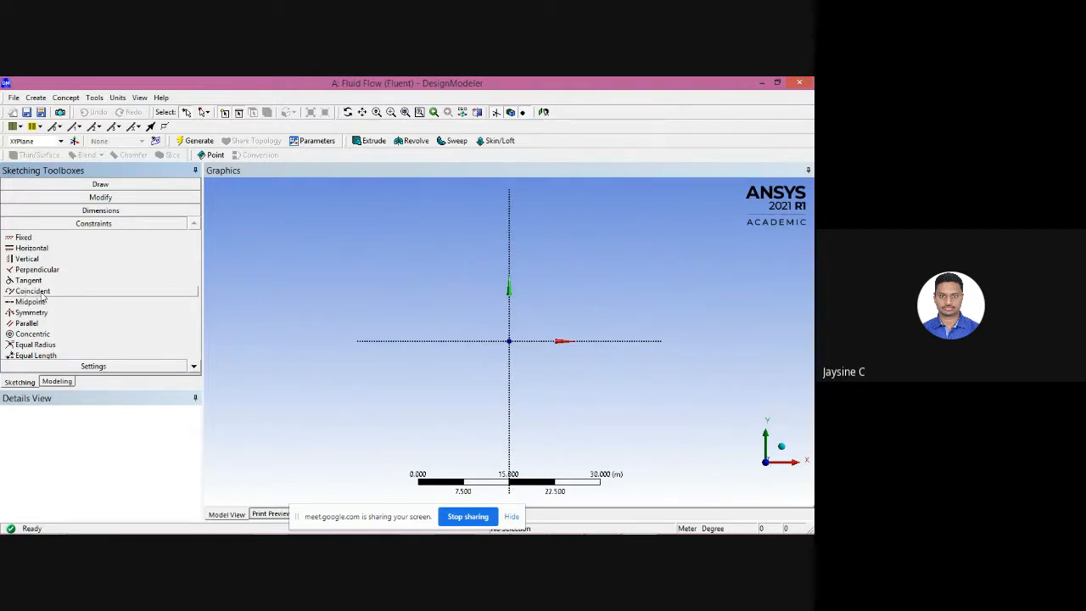
pyautogui.click(42, 293)
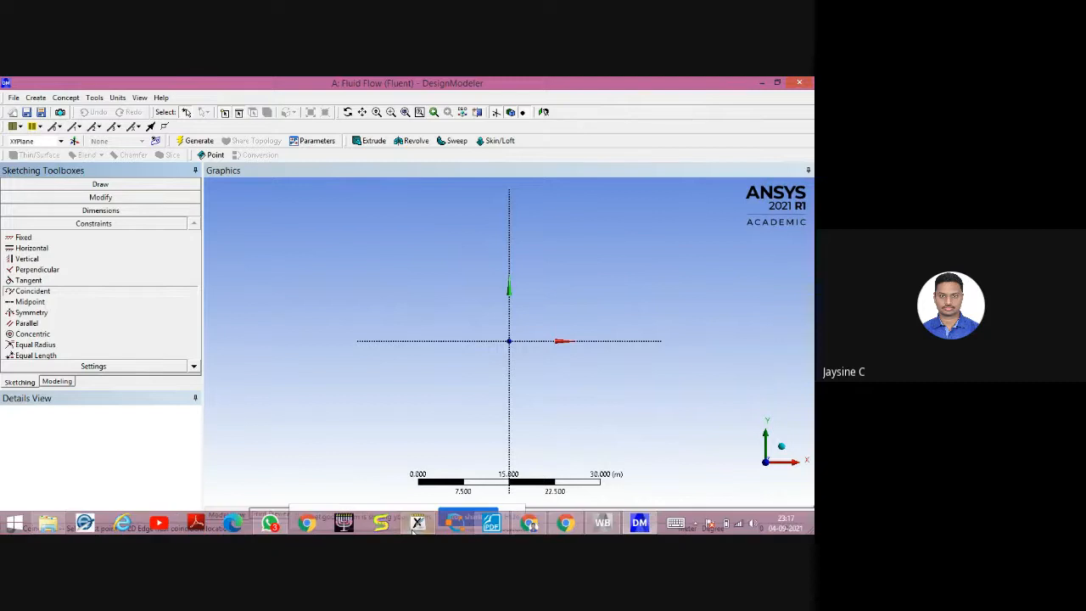
pyautogui.click(414, 526)
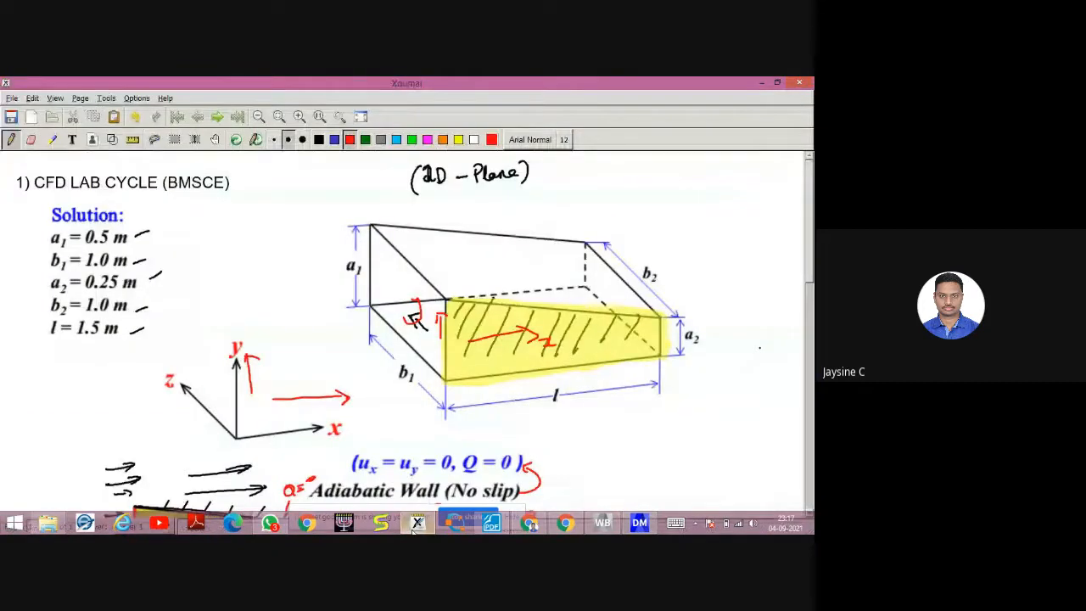
pyautogui.scroll(-5, 407, 340)
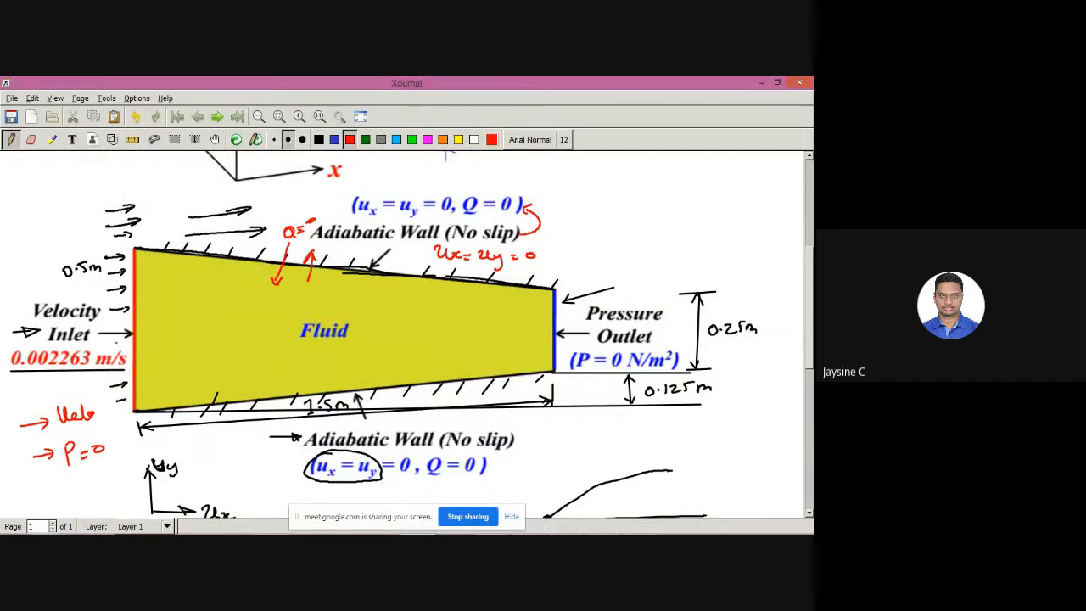
pyautogui.hotkey('alt', 'Tab')
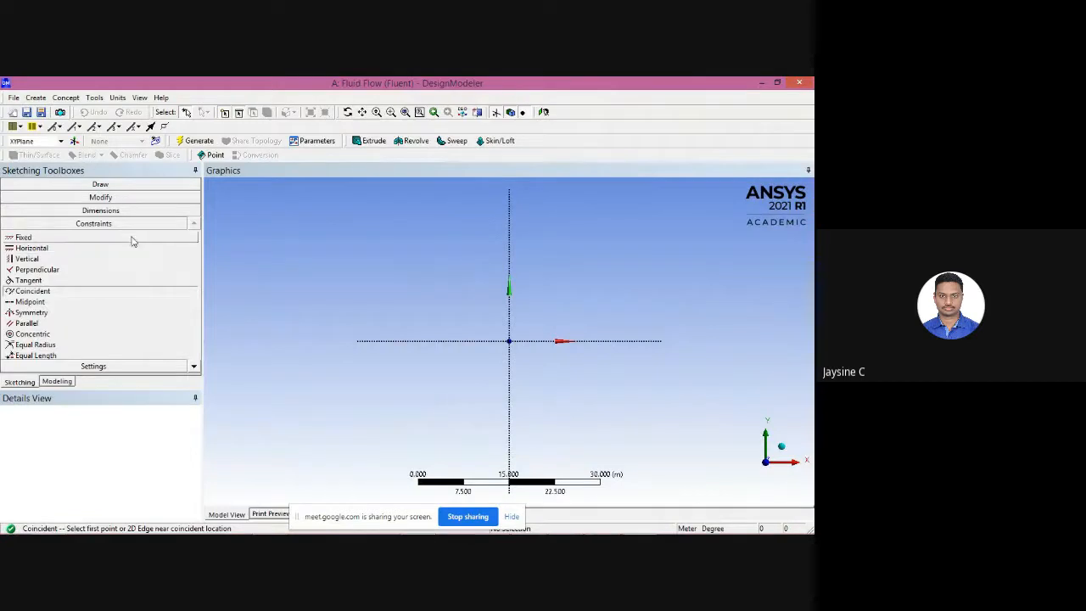
# Draw a closed four-line tapered duct profile from the origin, about 23.5 m long, with its inlet edge on the Y axis and a vertical outlet edge.
pyautogui.click(121, 186)
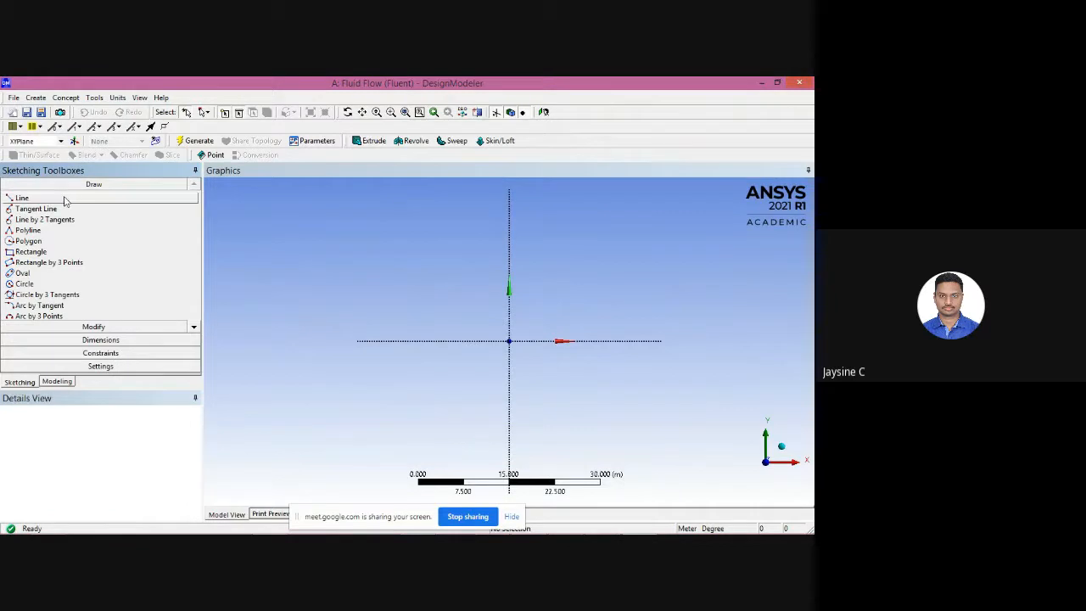
pyautogui.click(65, 200)
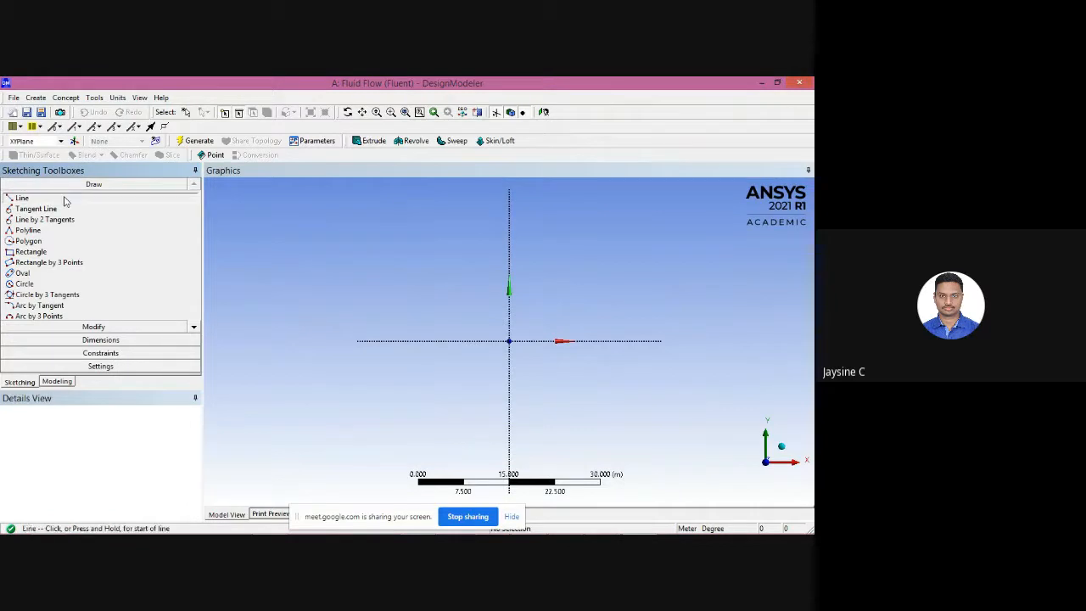
pyautogui.click(509, 340)
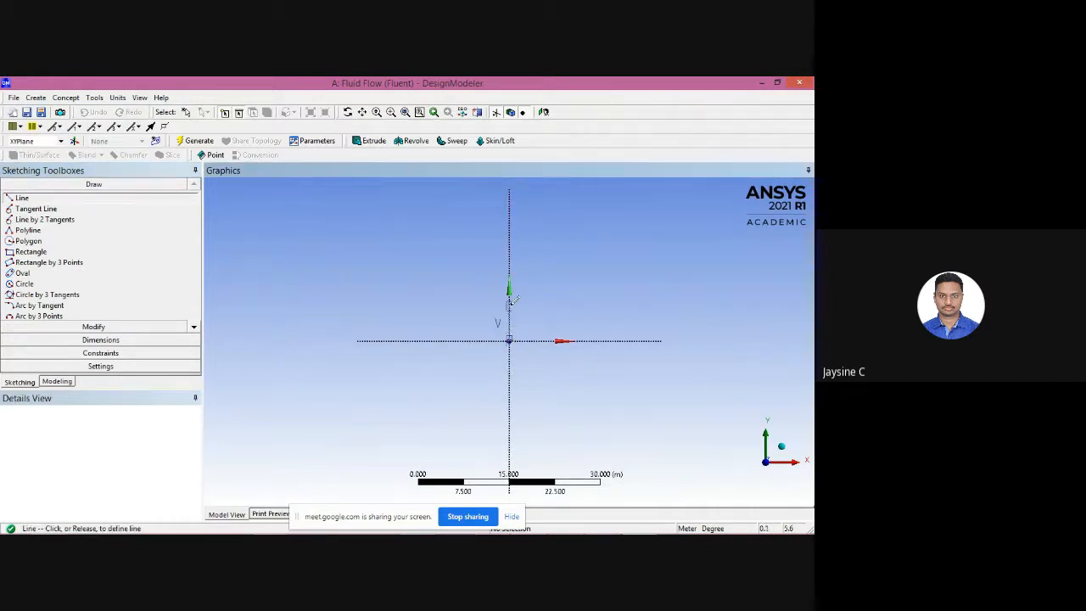
pyautogui.click(510, 244)
pyautogui.click(510, 246)
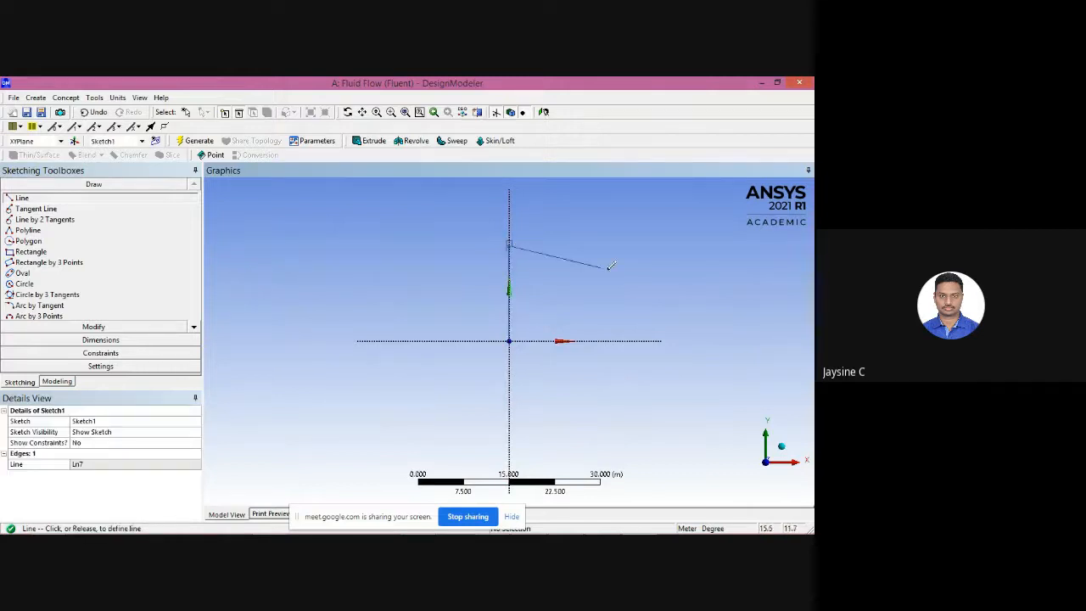
pyautogui.click(652, 277)
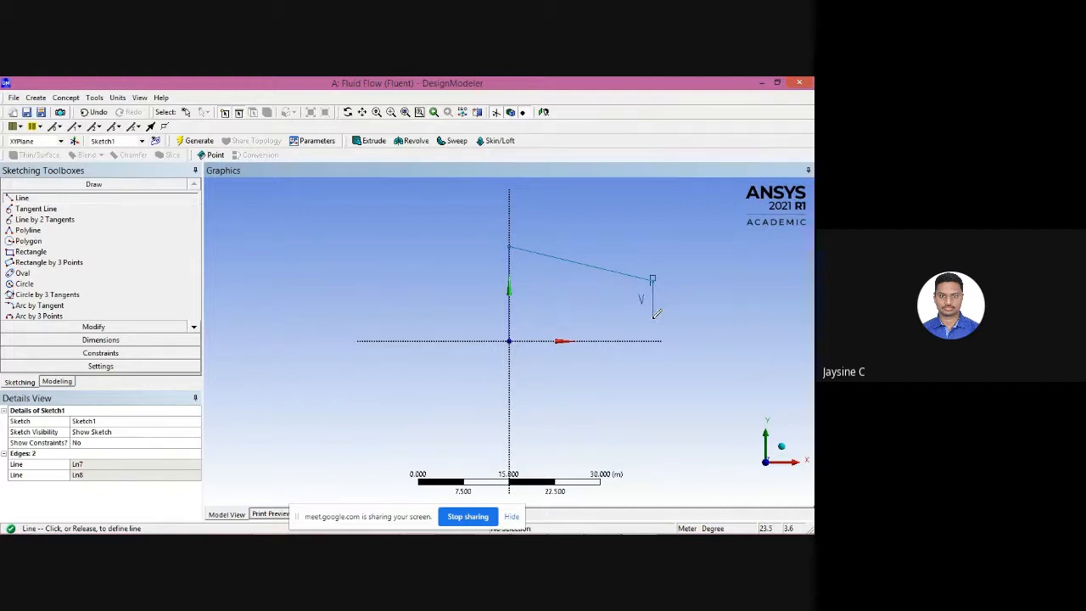
pyautogui.click(653, 317)
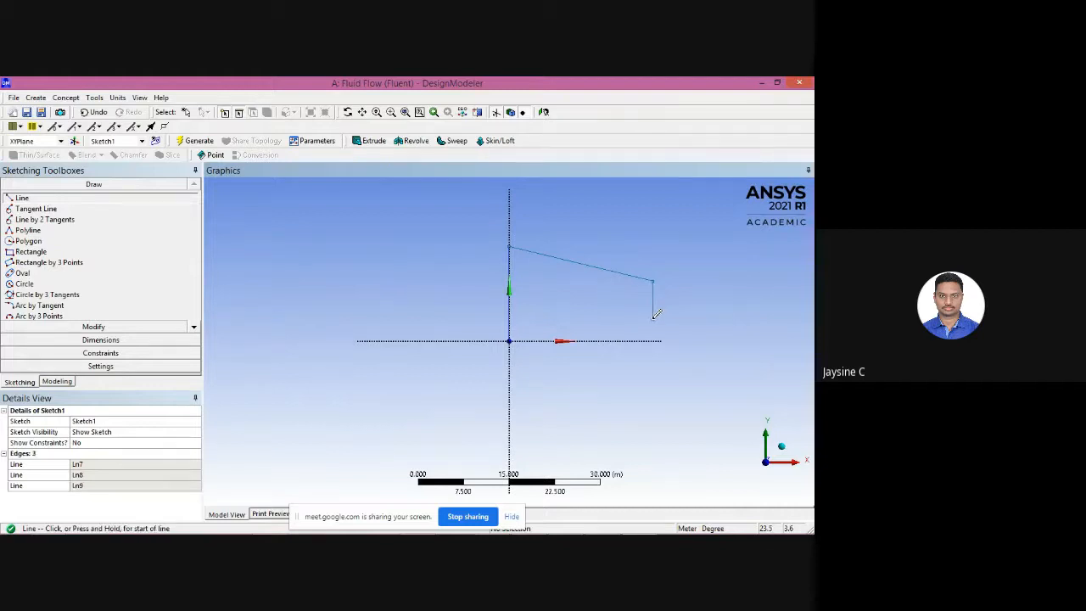
pyautogui.click(510, 339)
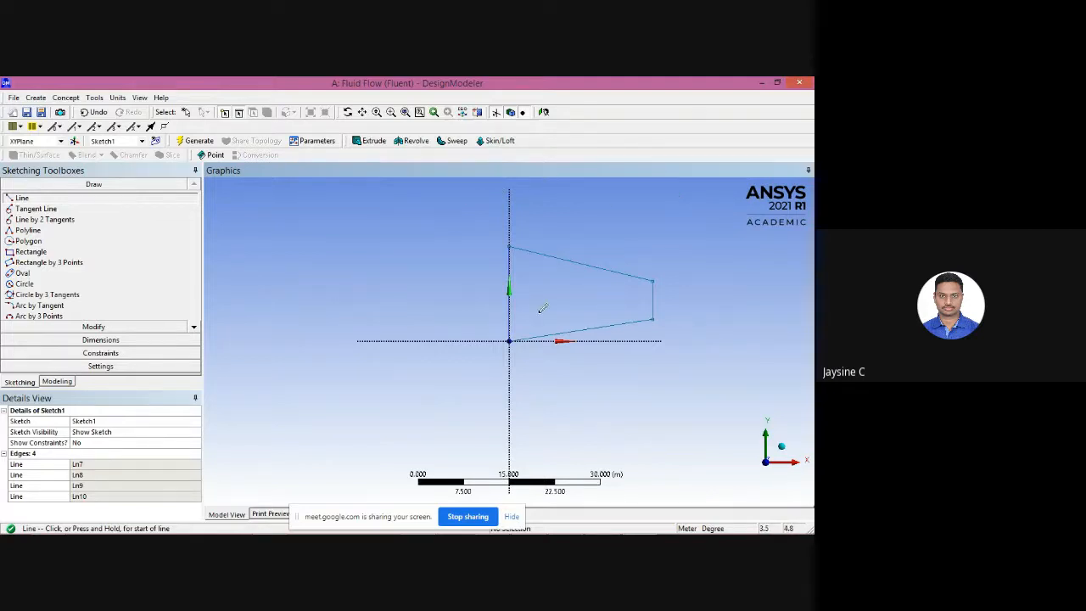
# Try to add a horizontal dimension using the lower slanted edge and the horizontal axis.
pyautogui.click(100, 340)
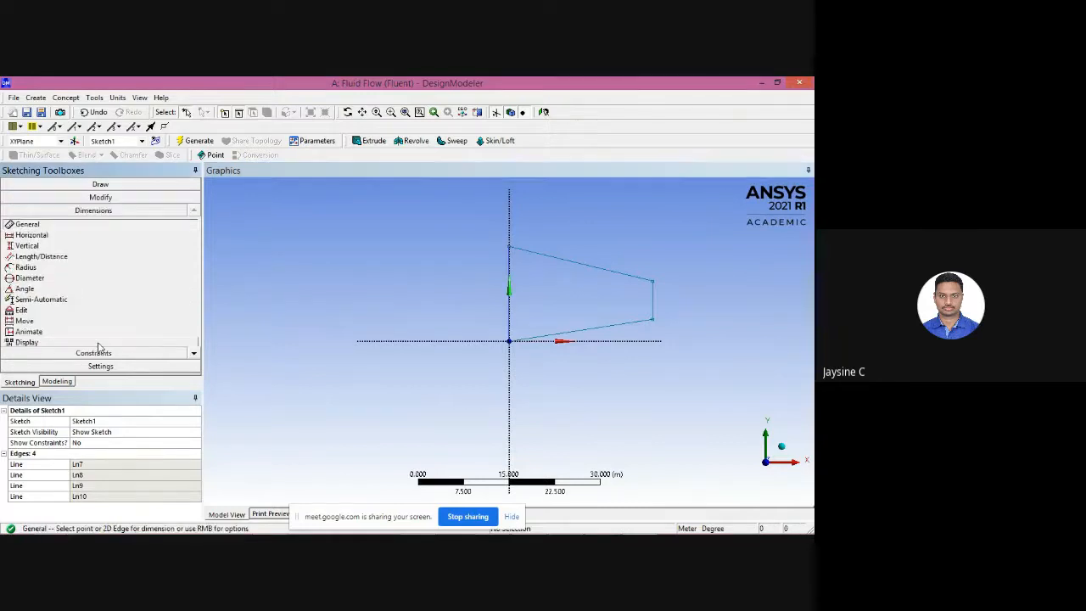
pyautogui.click(28, 237)
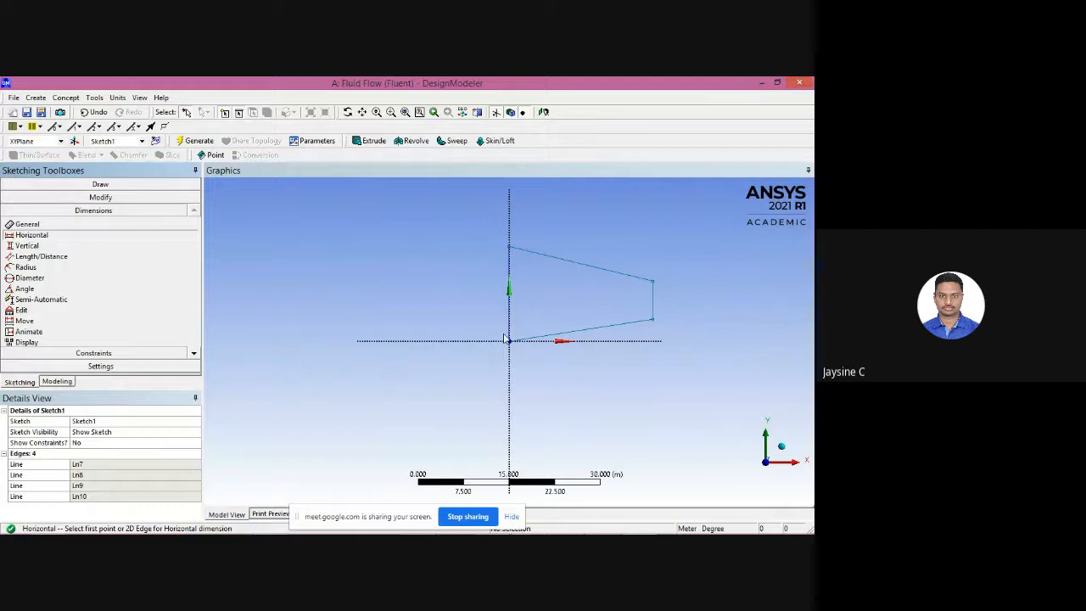
pyautogui.click(639, 343)
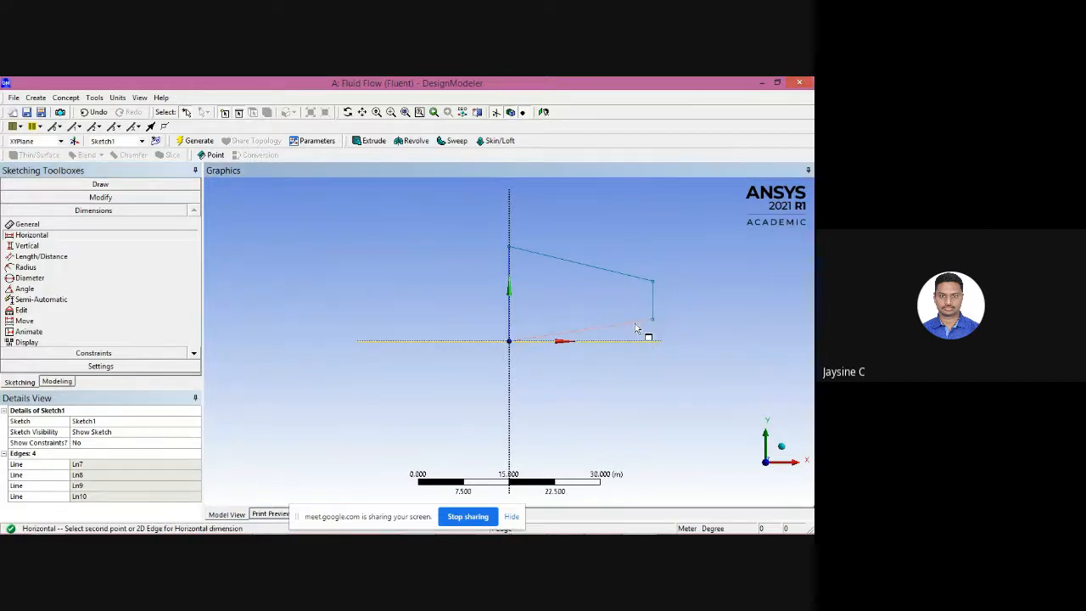
pyautogui.click(636, 328)
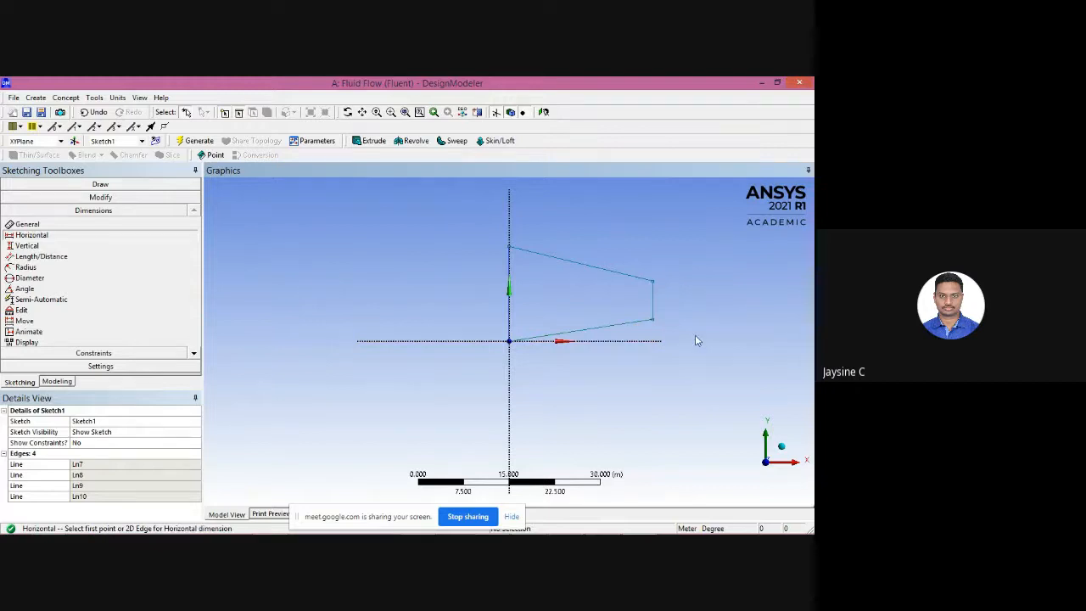
pyautogui.click(123, 234)
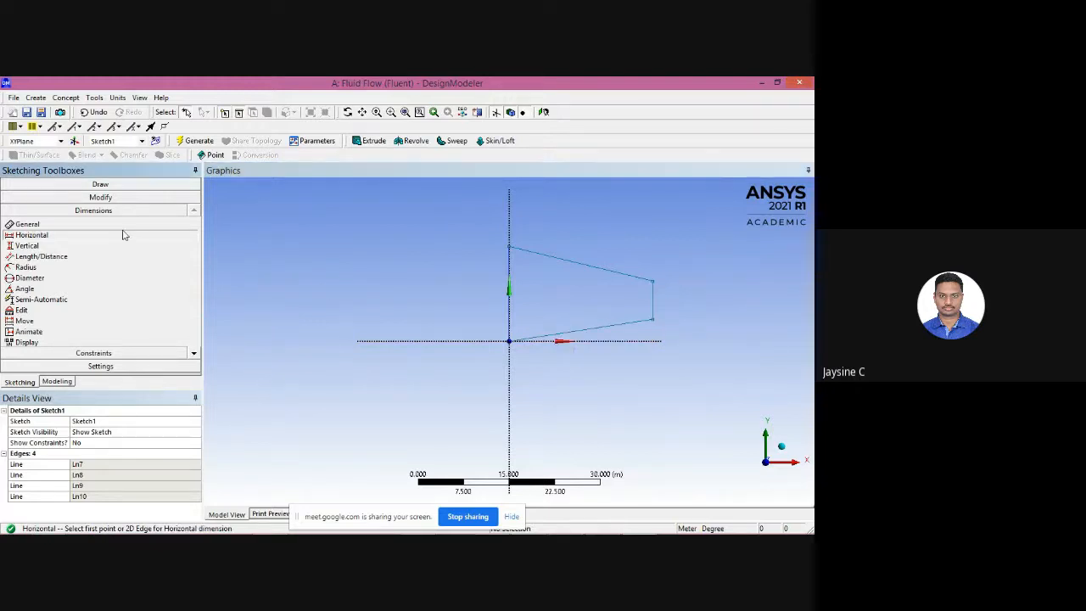
pyautogui.click(626, 324)
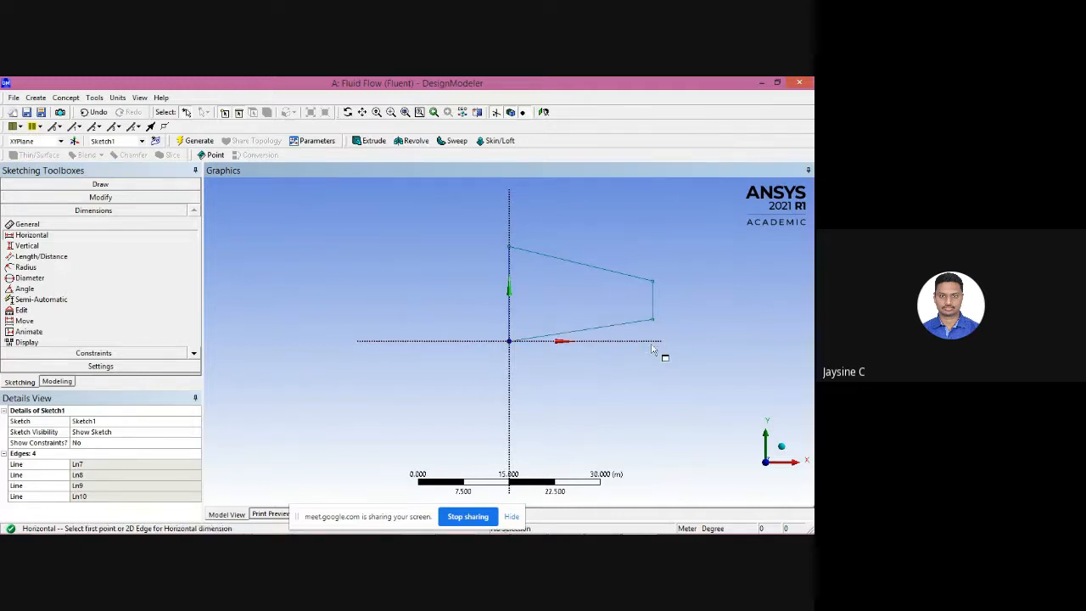
pyautogui.press('Escape')
# Add a vertical dimension for the outlet height between the outlet ends of the upper and lower slanted edges.
pyautogui.click(82, 248)
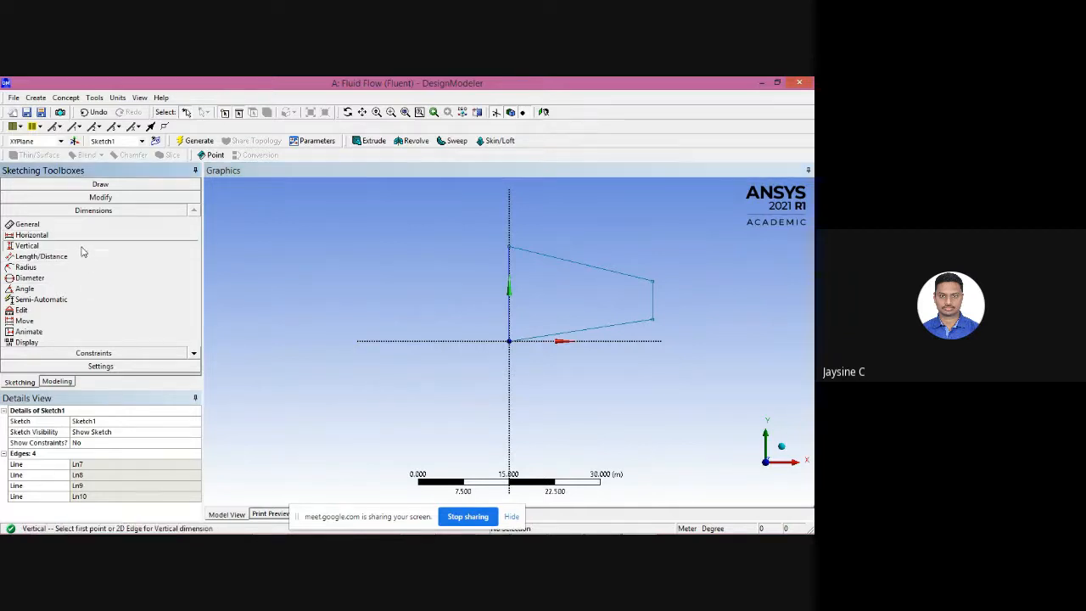
pyautogui.click(653, 301)
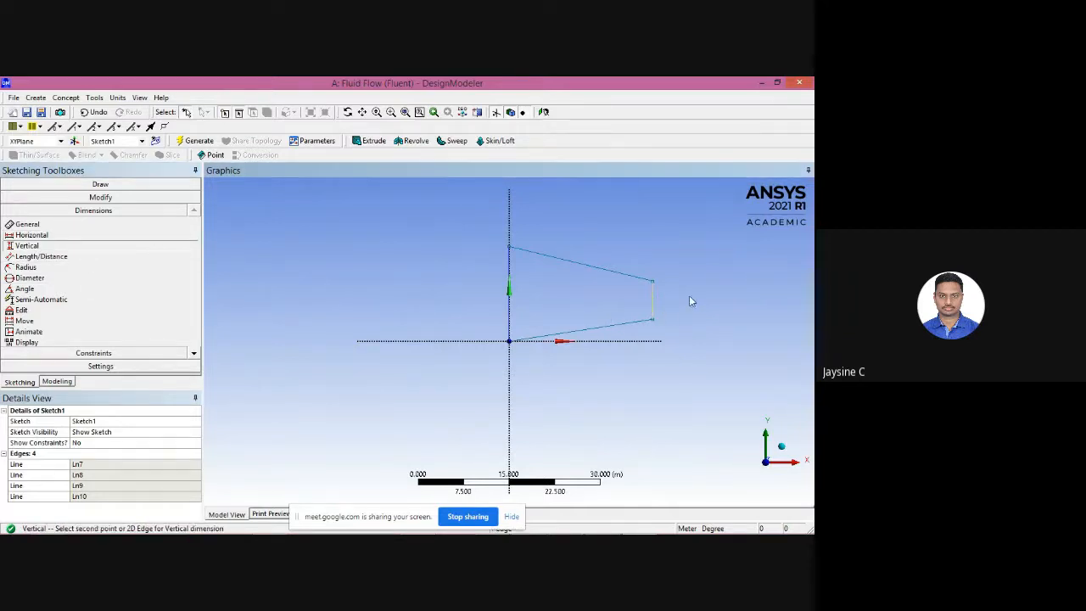
pyautogui.click(644, 341)
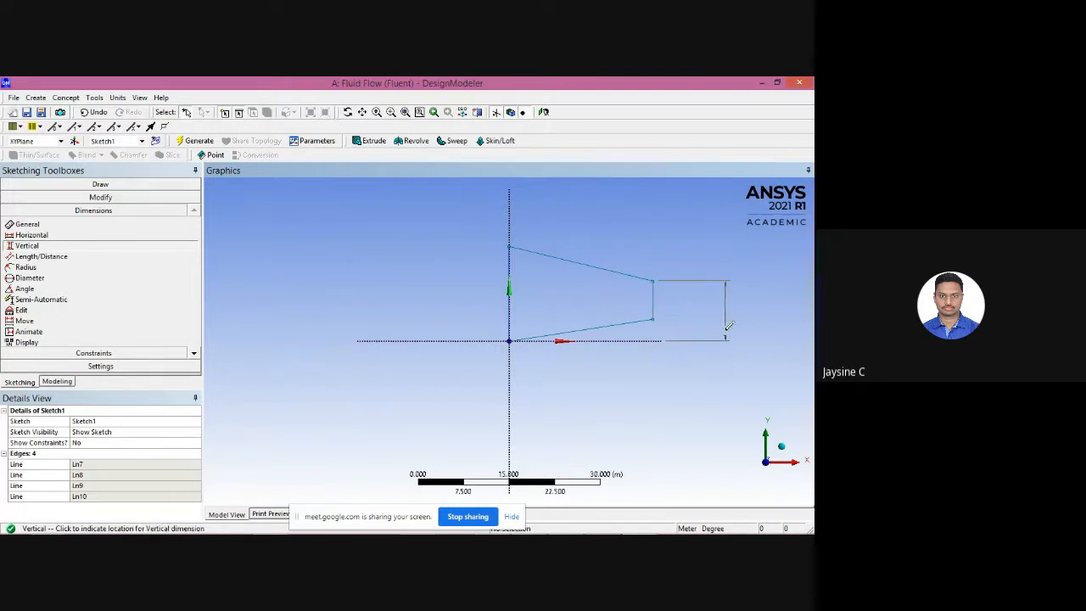
pyautogui.press('Escape')
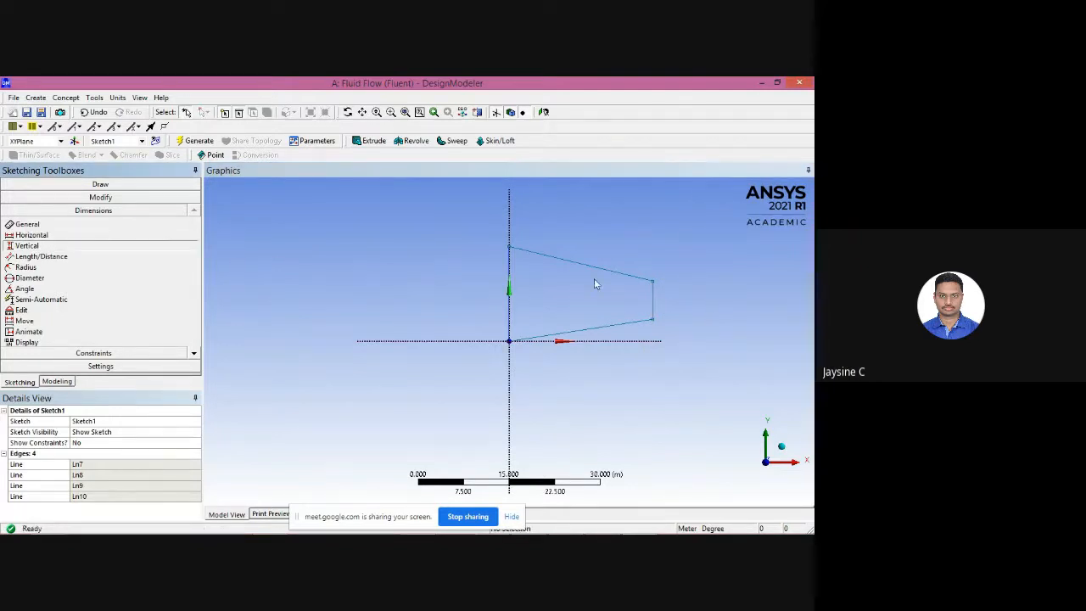
pyautogui.click(649, 282)
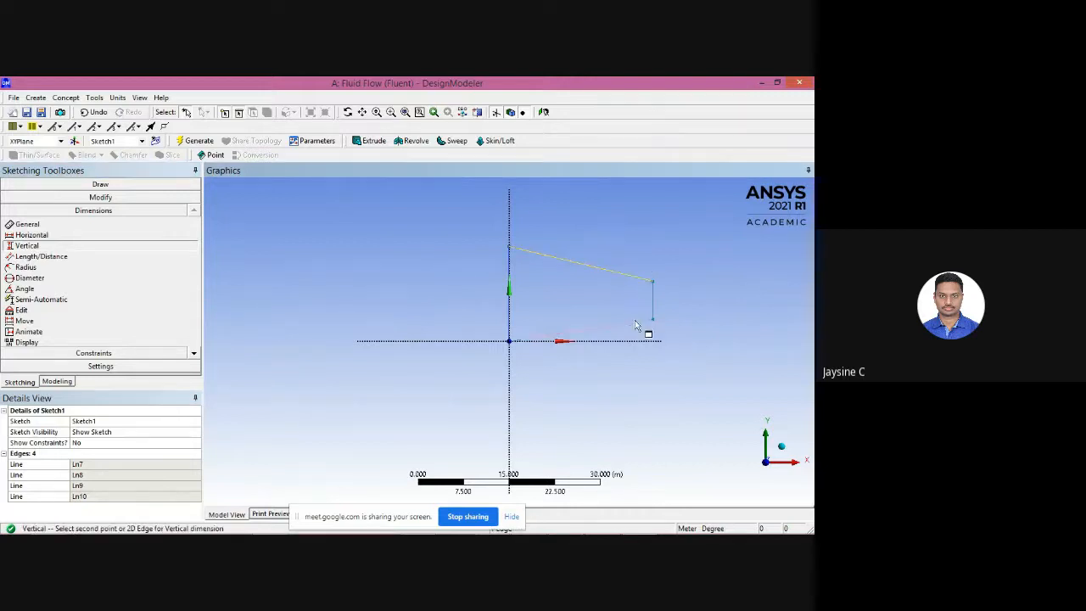
pyautogui.click(648, 315)
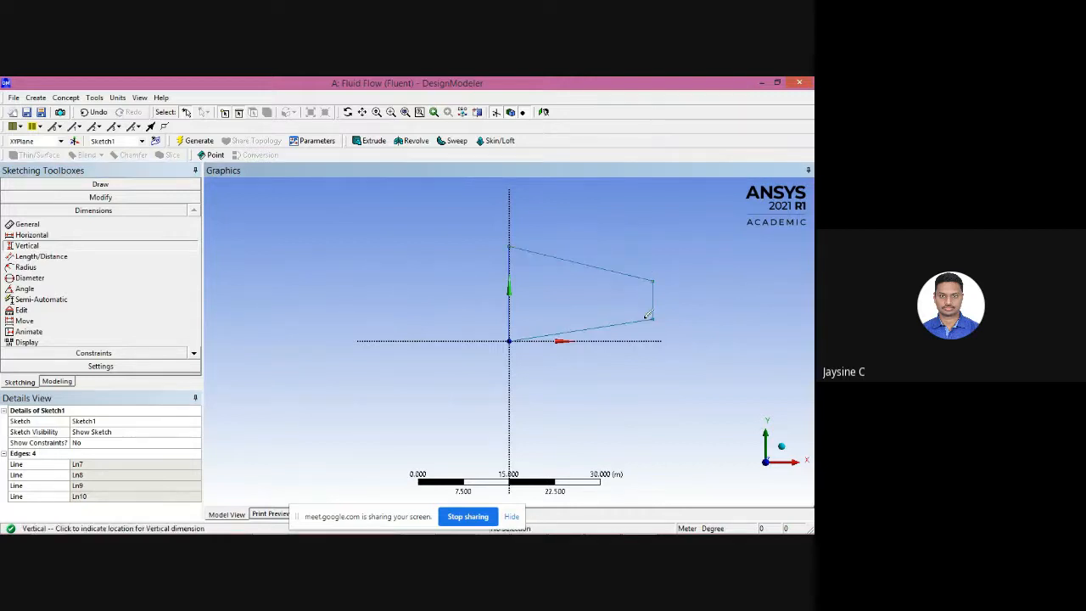
pyautogui.click(698, 291)
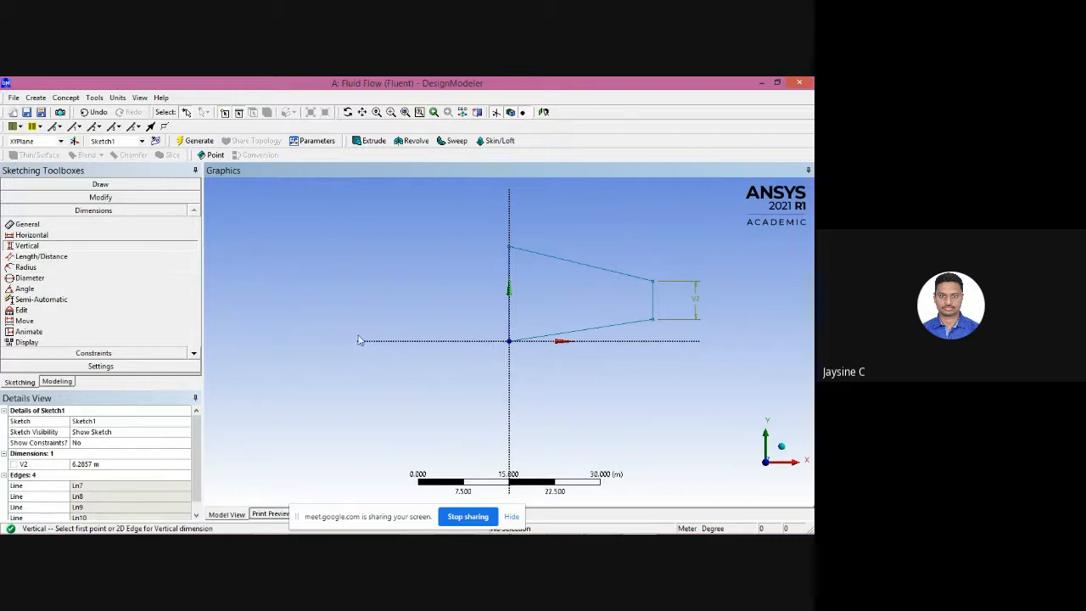
# Add a vertical dimension from the horizontal axis to the outlet end of the lower slanted edge.
pyautogui.click(631, 324)
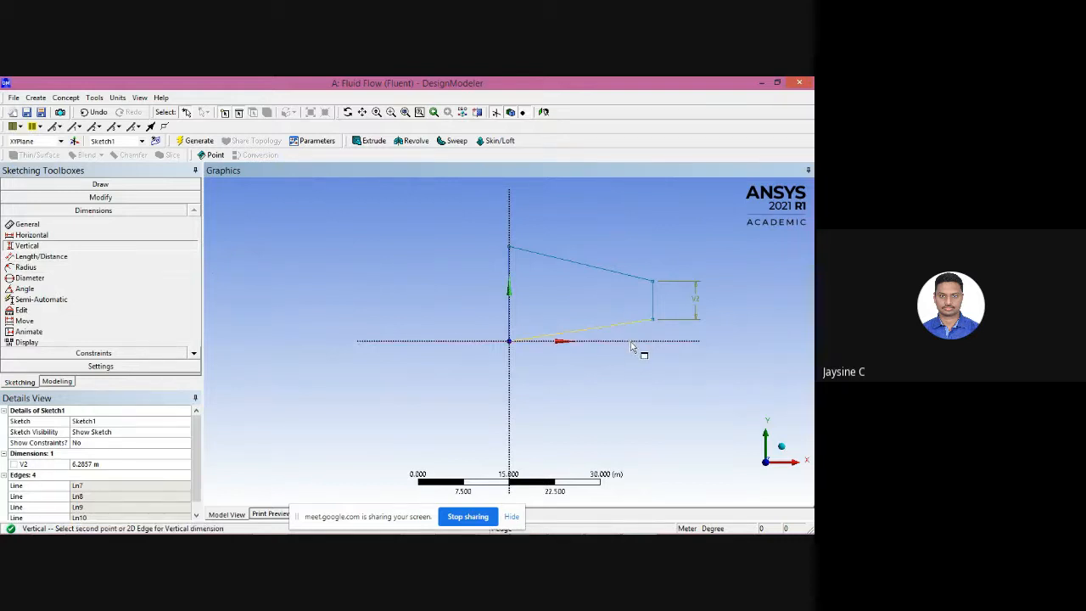
pyautogui.click(631, 342)
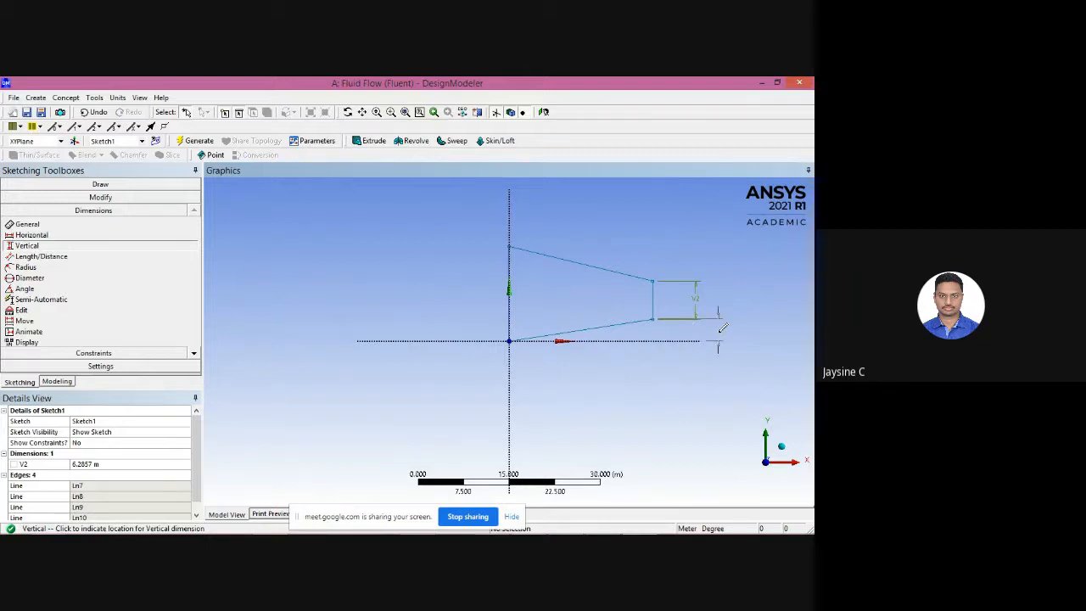
pyautogui.click(722, 328)
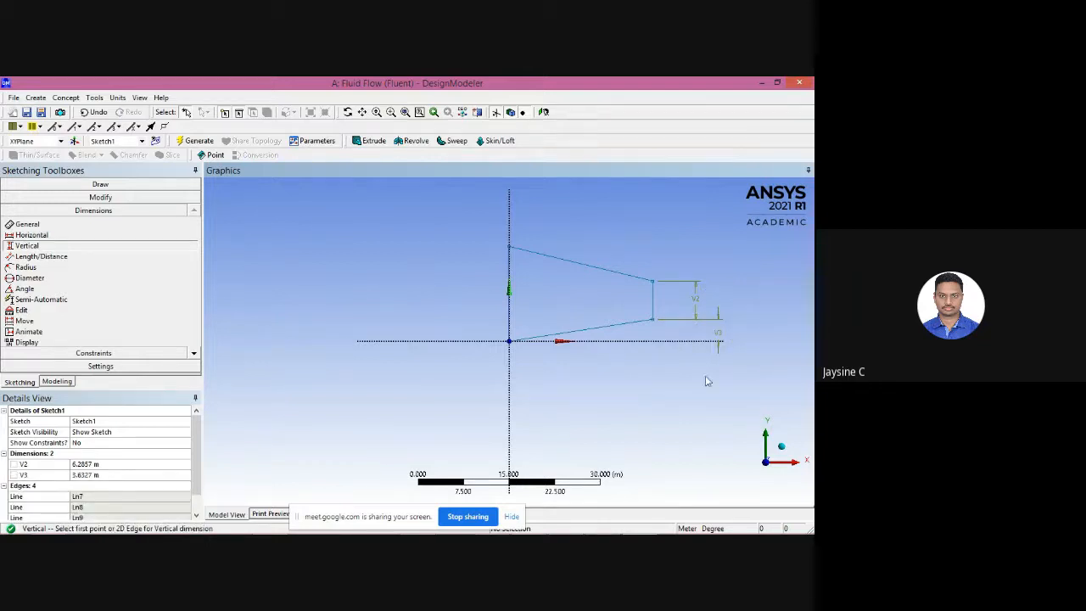
# Add a horizontal dimension for the duct length between the vertical axis and the outlet edge, placed below the profile.
pyautogui.click(102, 235)
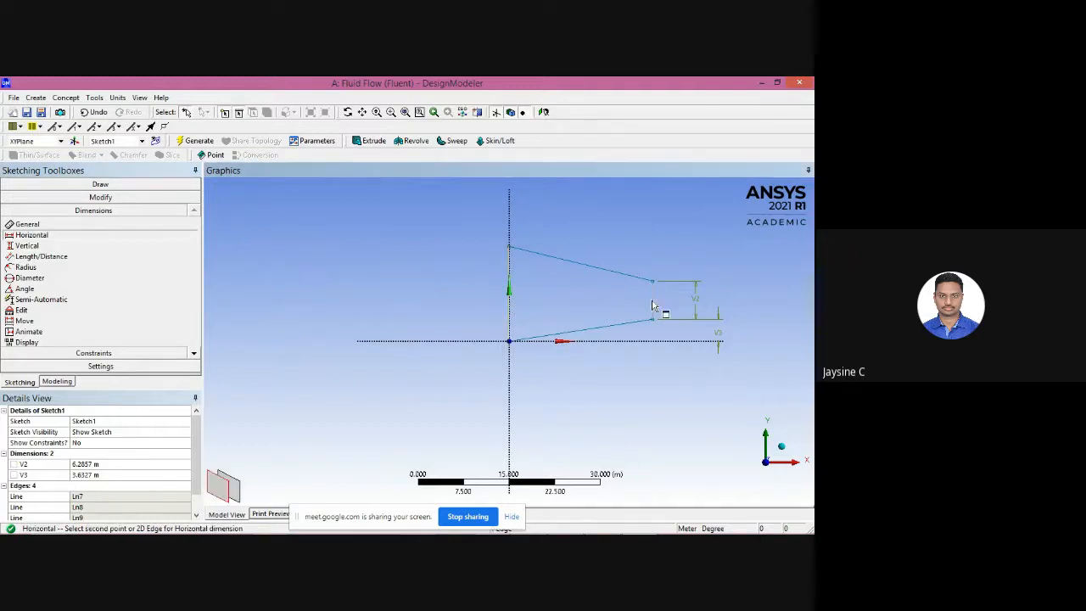
pyautogui.click(654, 296)
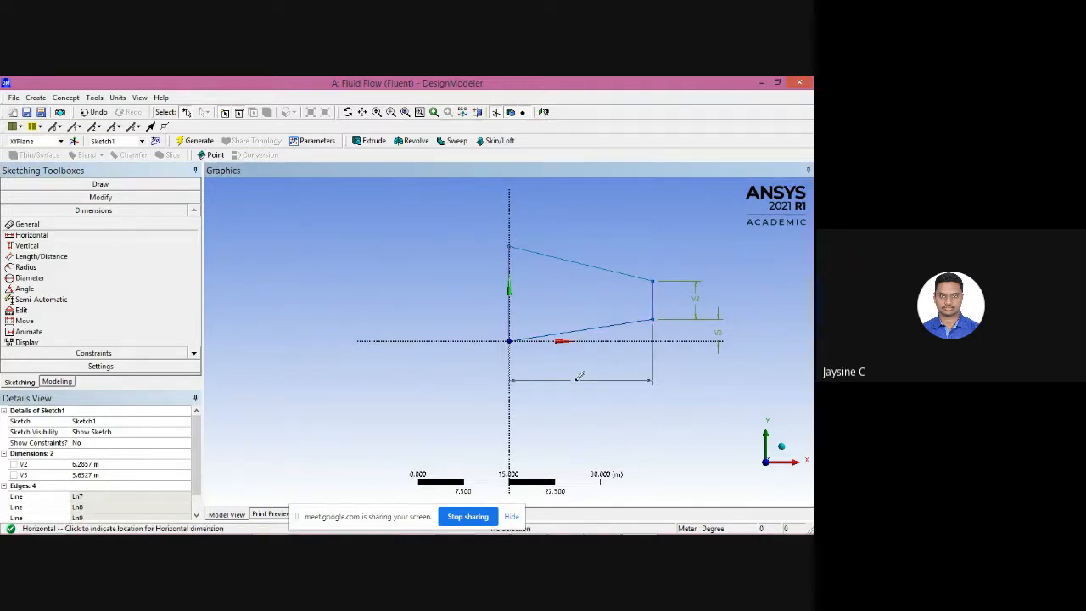
pyautogui.click(580, 376)
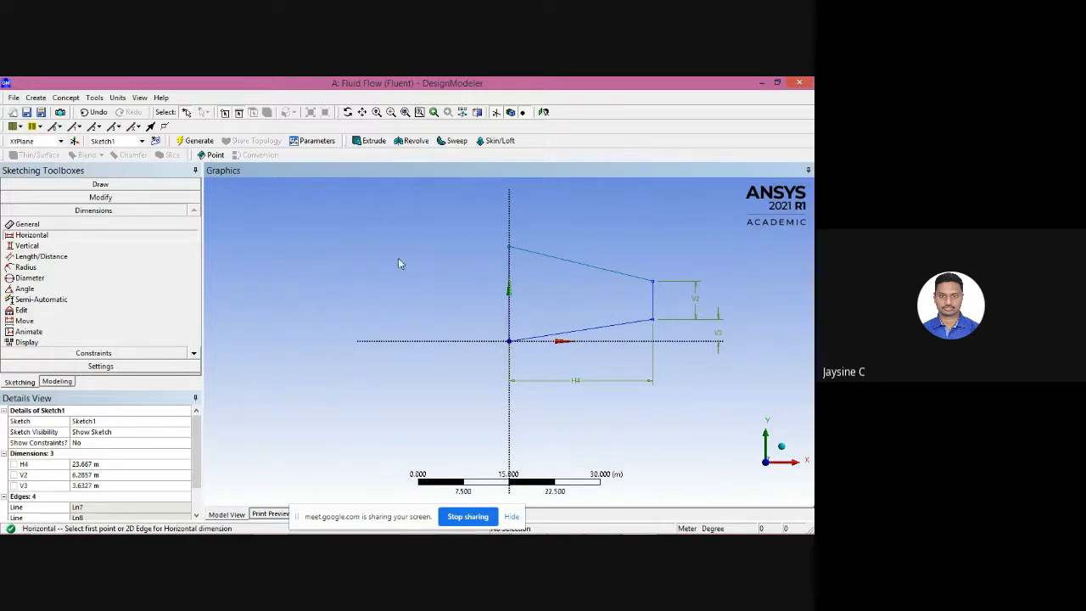
# Add a vertical dimension for the inlet height between the inlet end of the upper slanted edge and the horizontal axis.
pyautogui.click(129, 245)
pyautogui.click(534, 254)
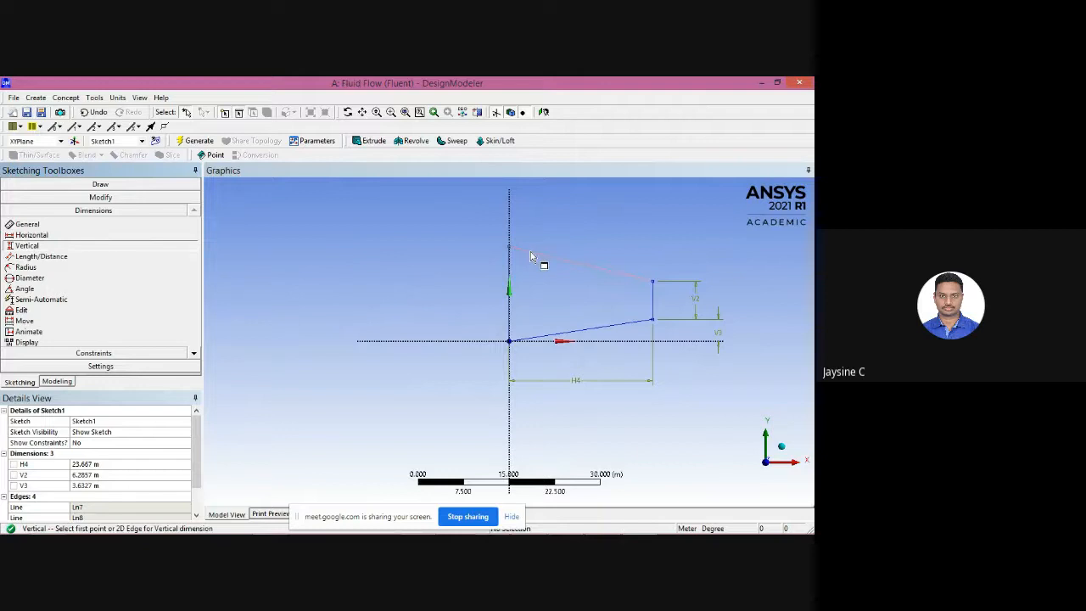
pyautogui.click(530, 339)
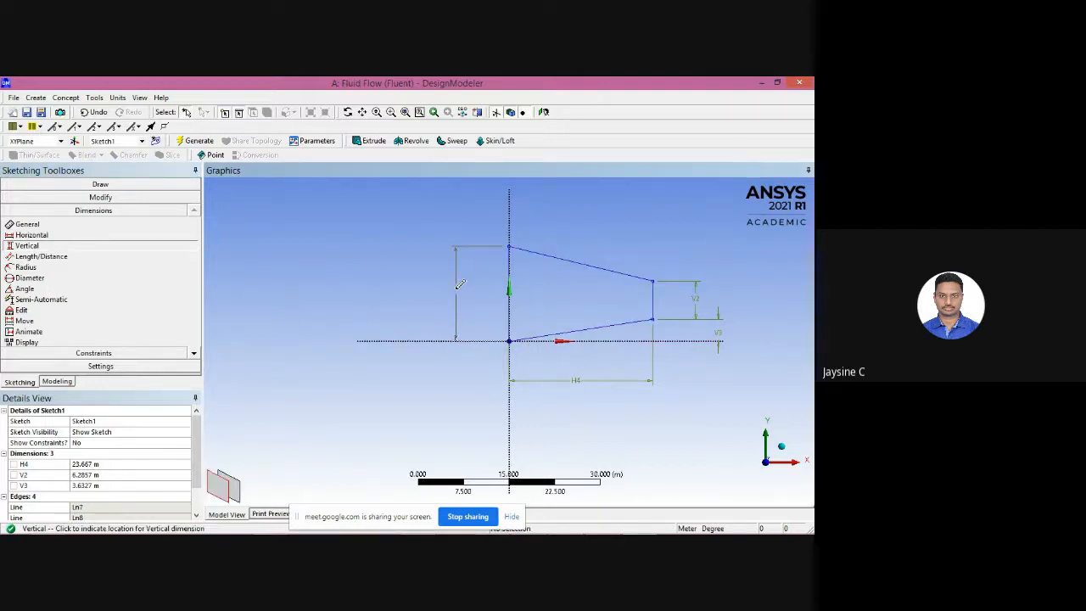
pyautogui.click(455, 297)
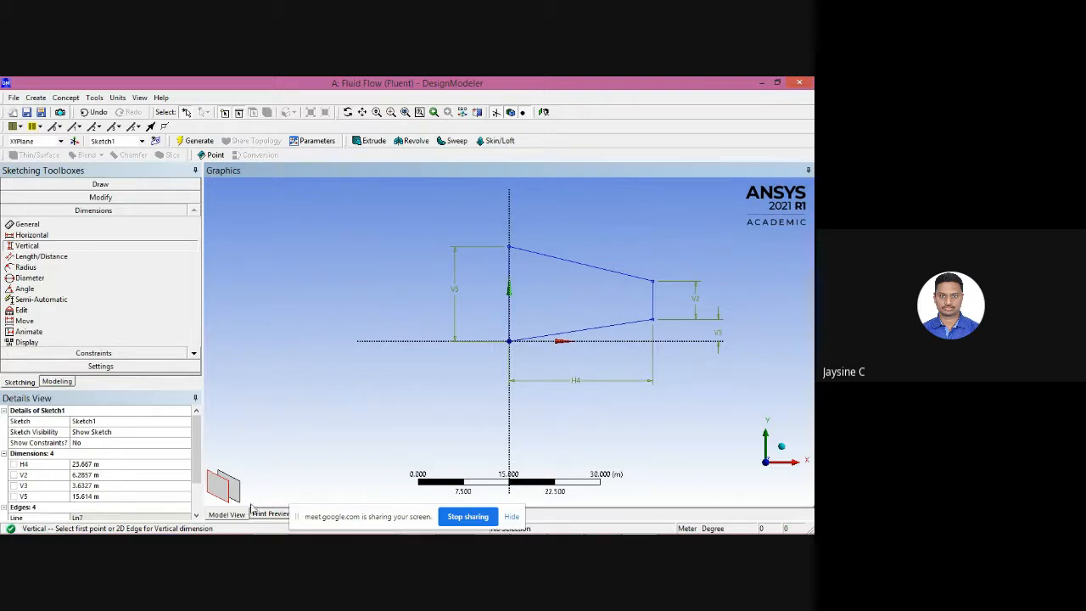
# Check that the length unit is meter and set the duct's horizontal length dimension to 1.5 m.
pyautogui.click(196, 515)
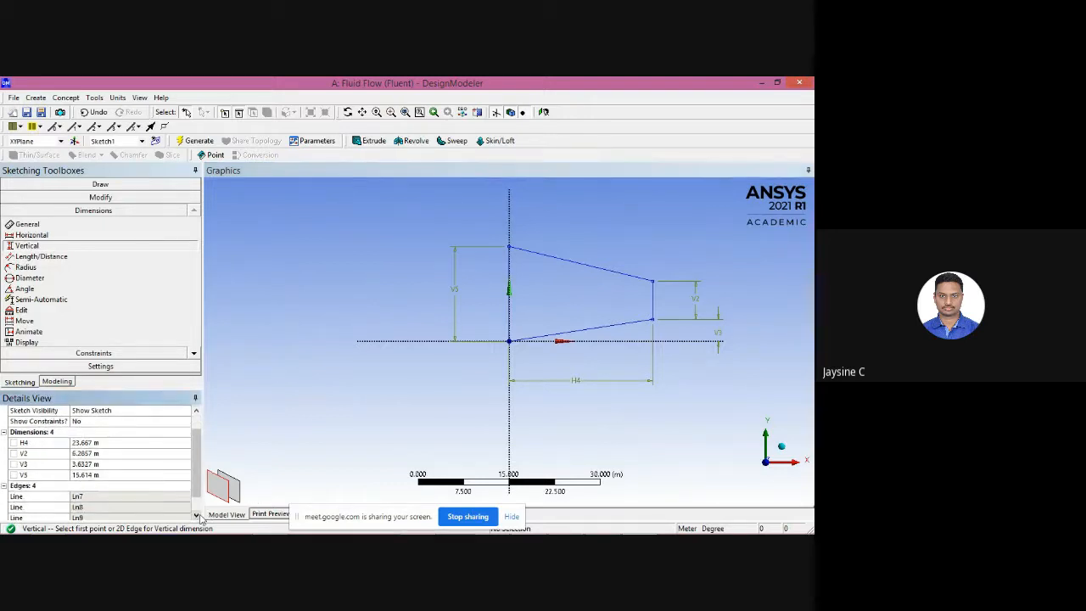
pyautogui.click(197, 515)
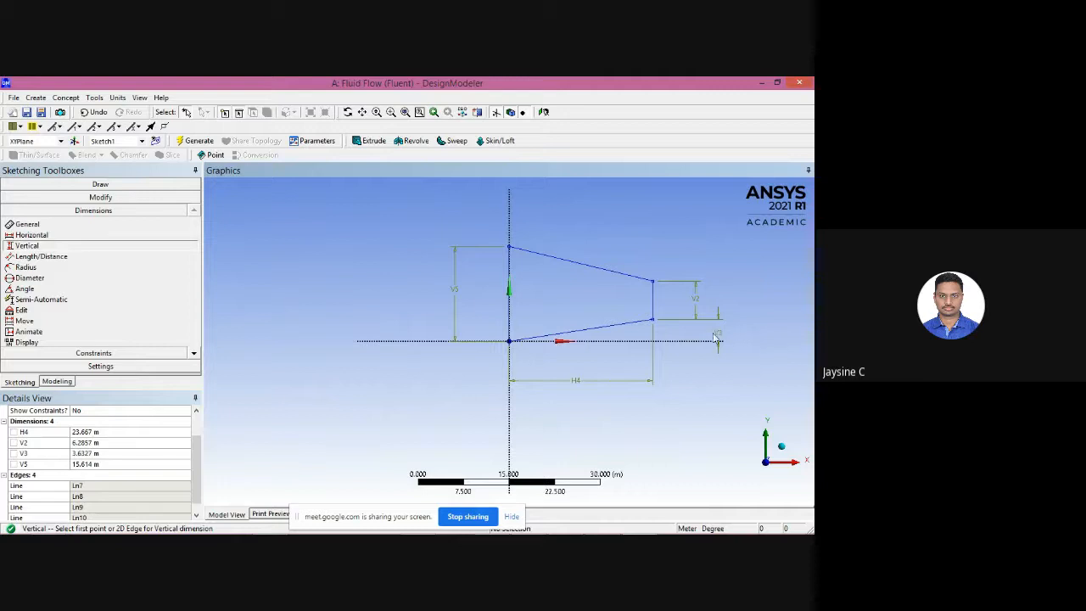
pyautogui.click(158, 434)
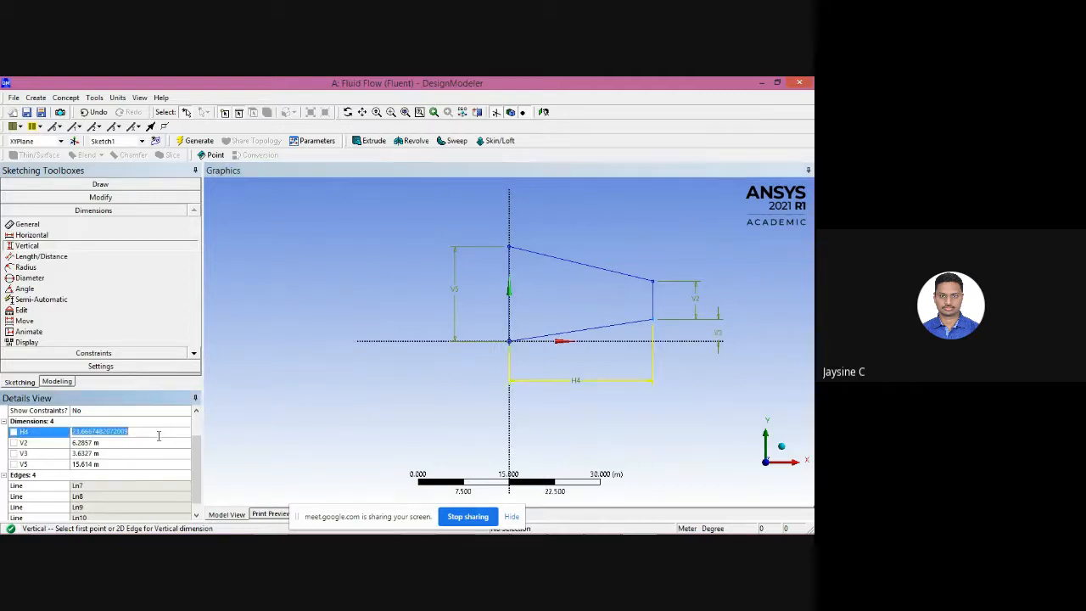
pyautogui.click(235, 417)
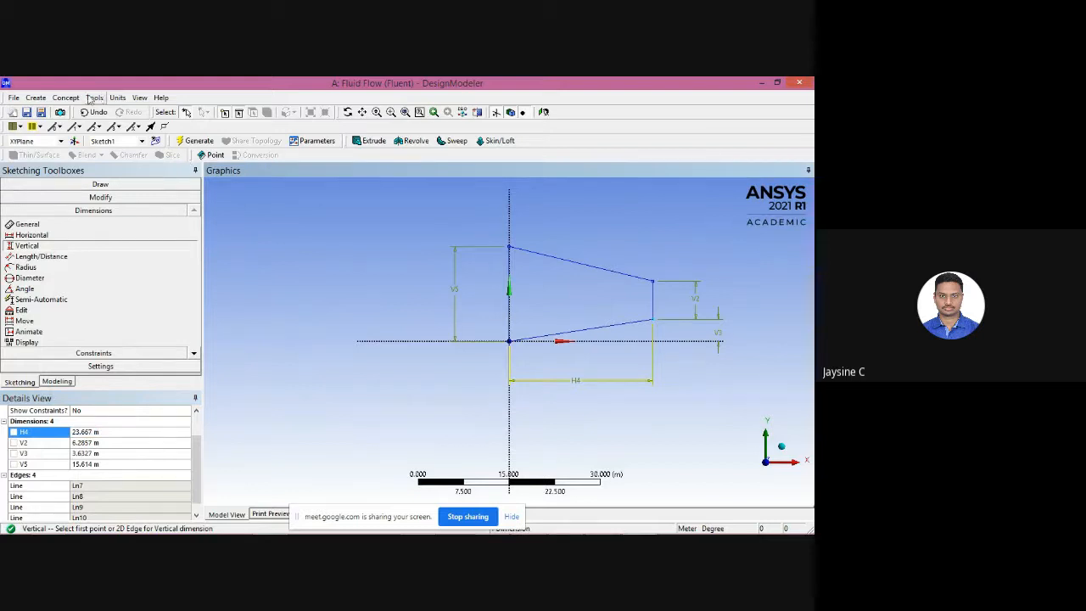
pyautogui.click(120, 98)
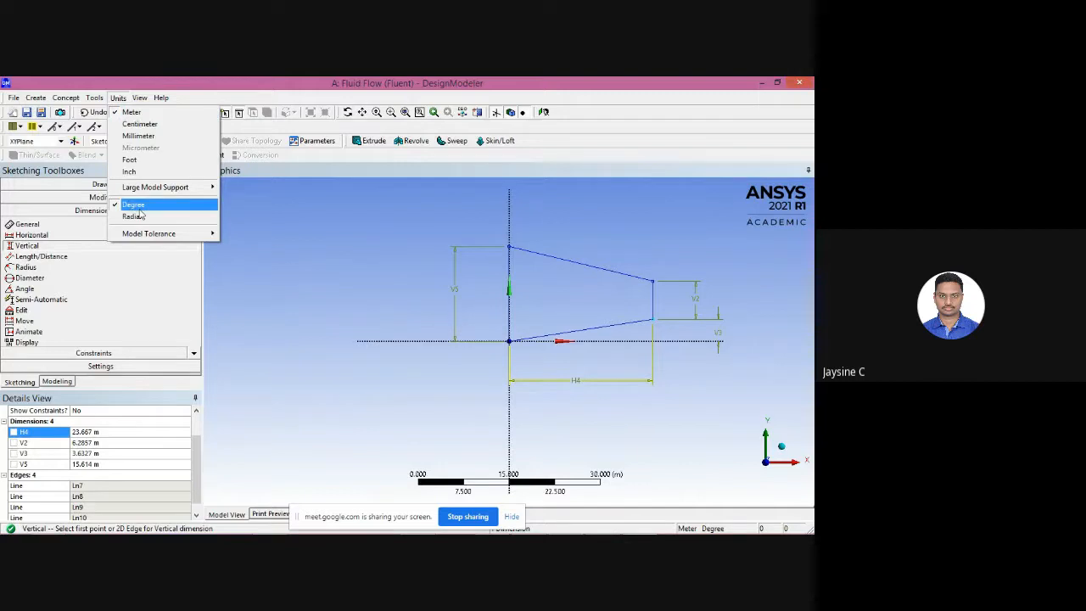
pyautogui.click(279, 245)
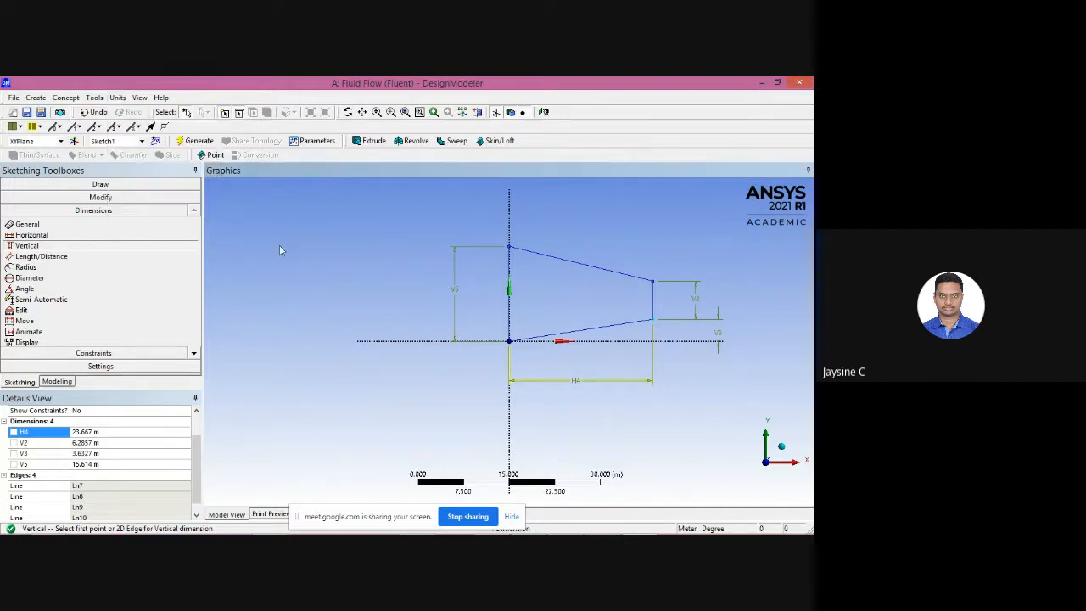
pyautogui.click(107, 434)
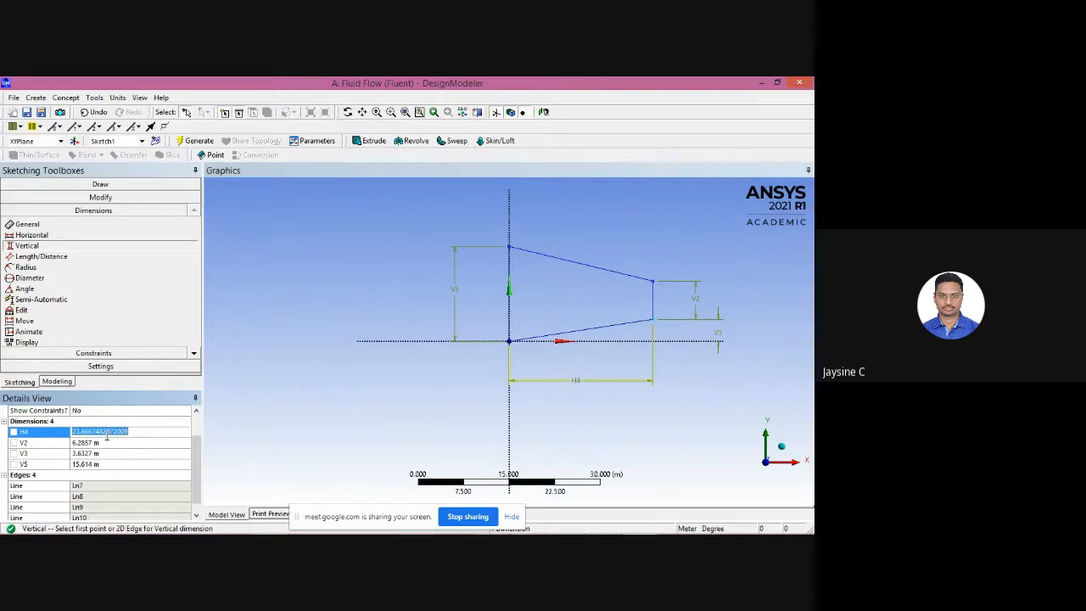
pyautogui.write('1')
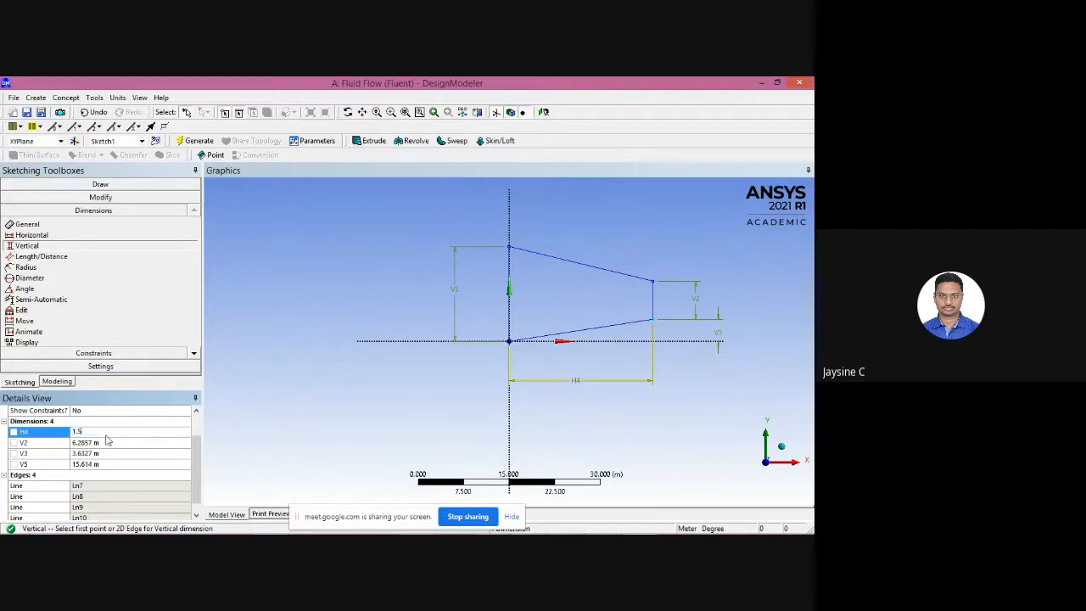
pyautogui.write('.5')
pyautogui.press('Return')
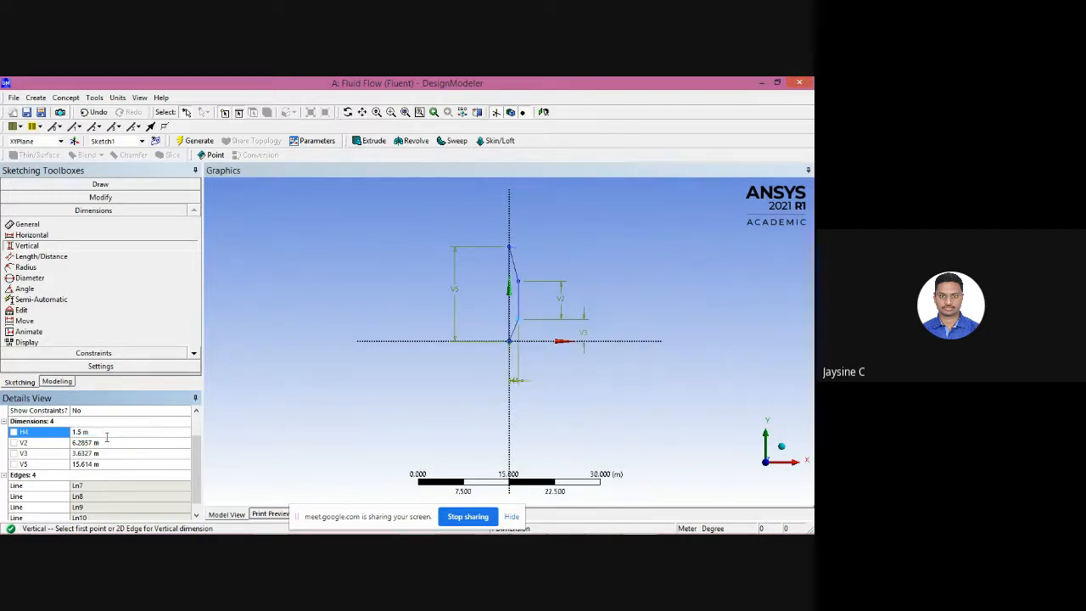
# Set the outlet height to 0.25 m and the outlet's offset above the horizontal axis to 0.125 m.
pyautogui.click(107, 442)
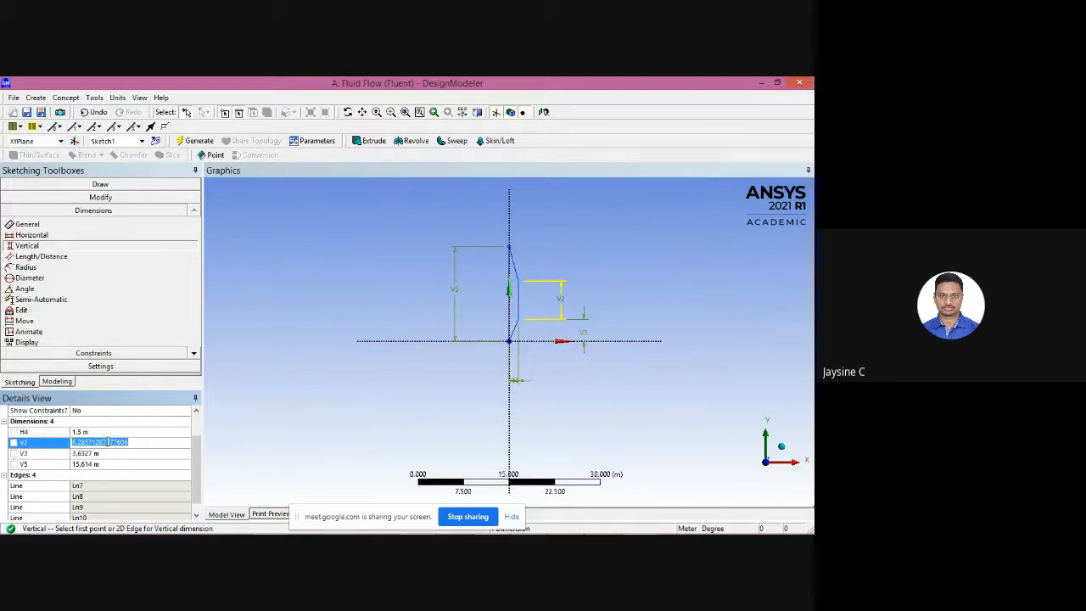
pyautogui.press('BackSpace')
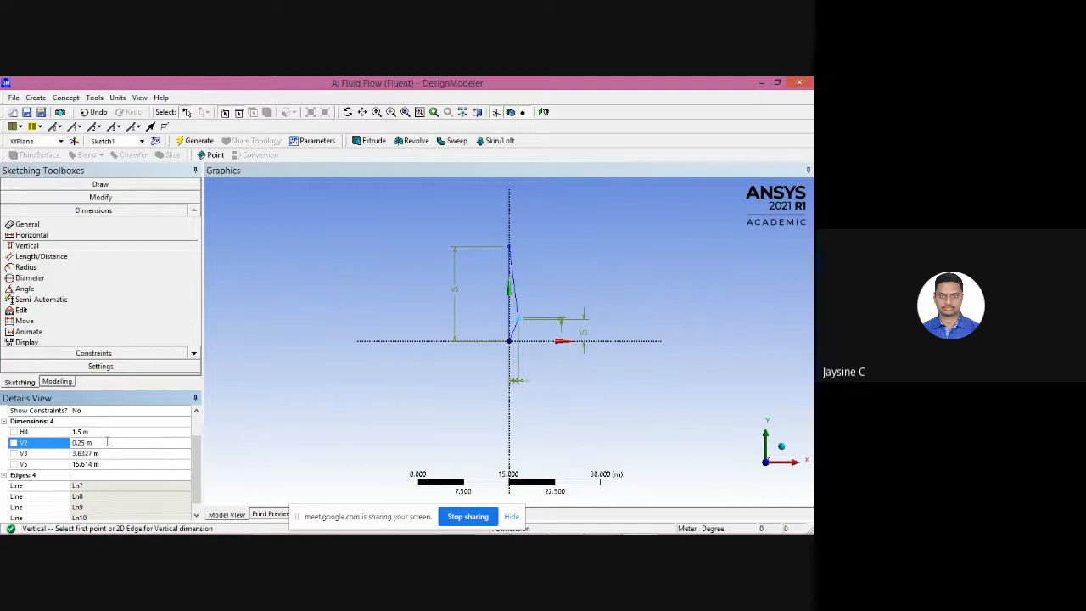
pyautogui.click(110, 453)
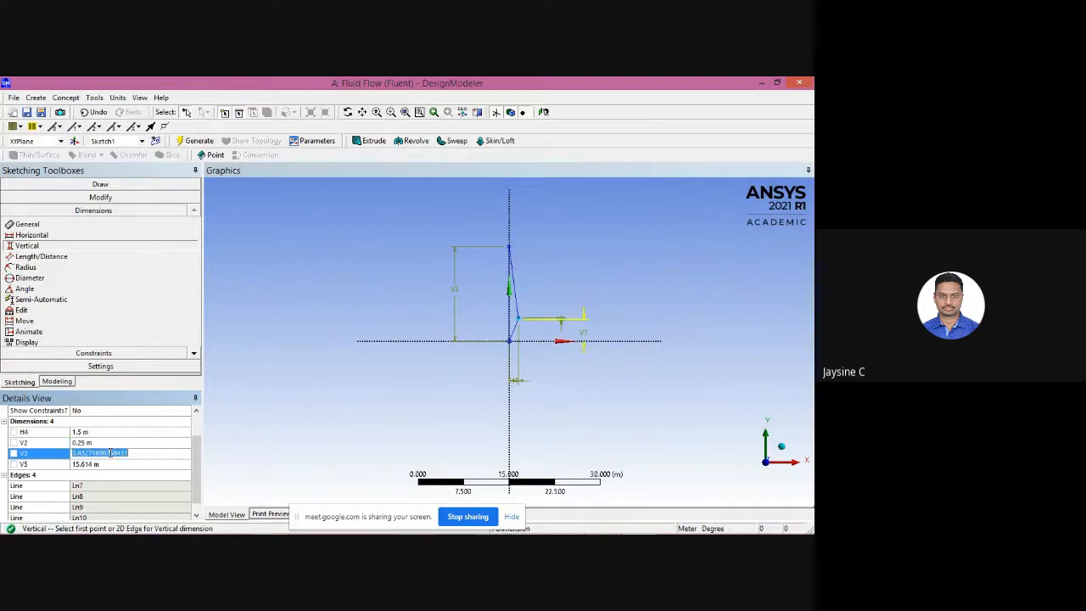
pyautogui.write('0.125')
pyautogui.press('Return')
# Set the inlet height dimension along the vertical axis to 0.5 m.
pyautogui.click(114, 464)
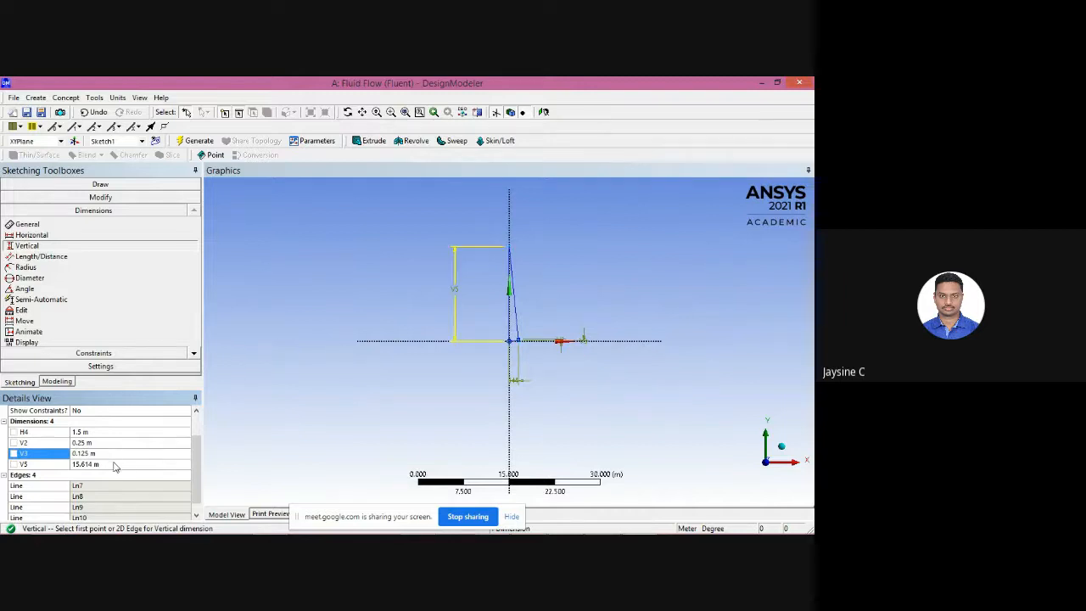
pyautogui.click(114, 463)
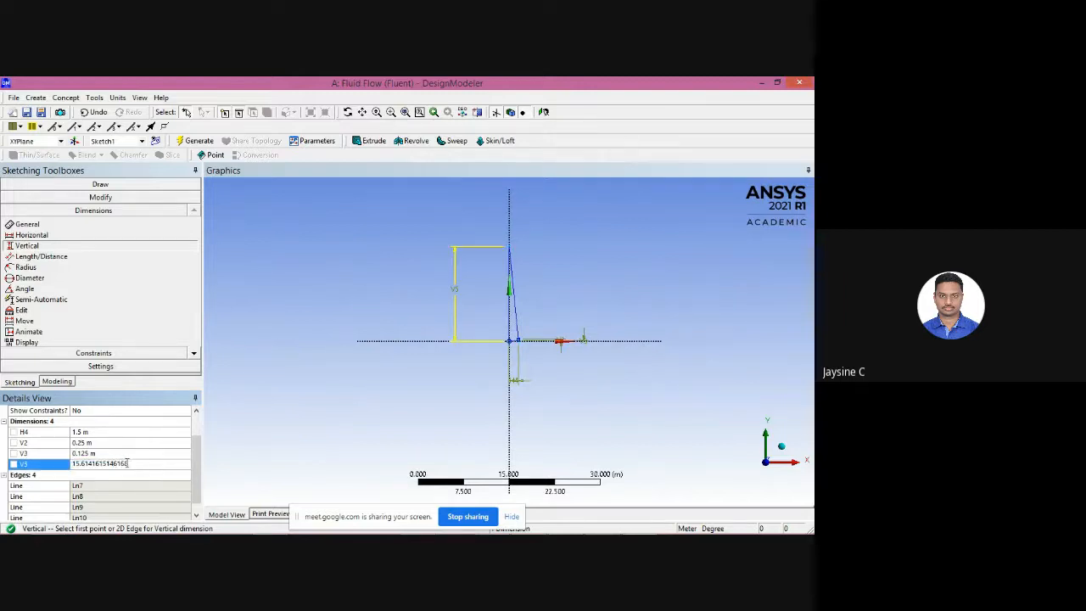
pyautogui.press('BackSpace')
pyautogui.press('BackSpace')
pyautogui.press('BackSpace')
pyautogui.press('BackSpace')
pyautogui.press('BackSpace')
pyautogui.press('BackSpace')
pyautogui.press('BackSpace')
pyautogui.press('BackSpace')
pyautogui.press('BackSpace')
pyautogui.press('BackSpace')
pyautogui.press('BackSpace')
pyautogui.press('BackSpace')
pyautogui.press('BackSpace')
pyautogui.press('BackSpace')
pyautogui.press('BackSpace')
pyautogui.press('BackSpace')
pyautogui.write('0.5')
pyautogui.press('Return')
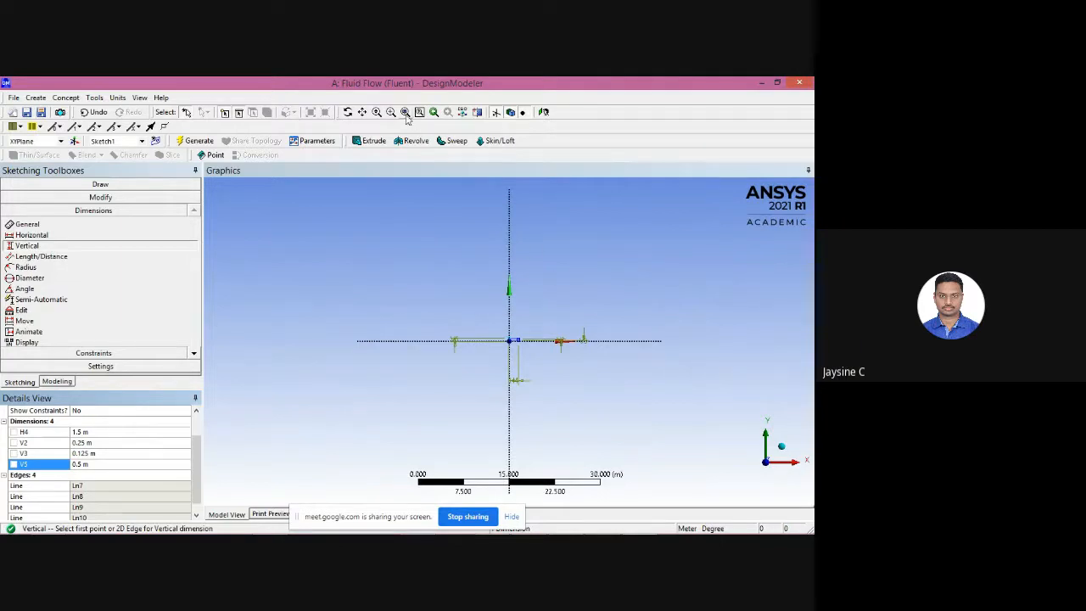
# Generate the model with the dimensioned duct sketch and switch from sketching to modeling mode.
pyautogui.moveTo(495, 324)
pyautogui.mouseDown()
pyautogui.moveTo(552, 357)
pyautogui.moveTo(381, 315)
pyautogui.mouseUp()
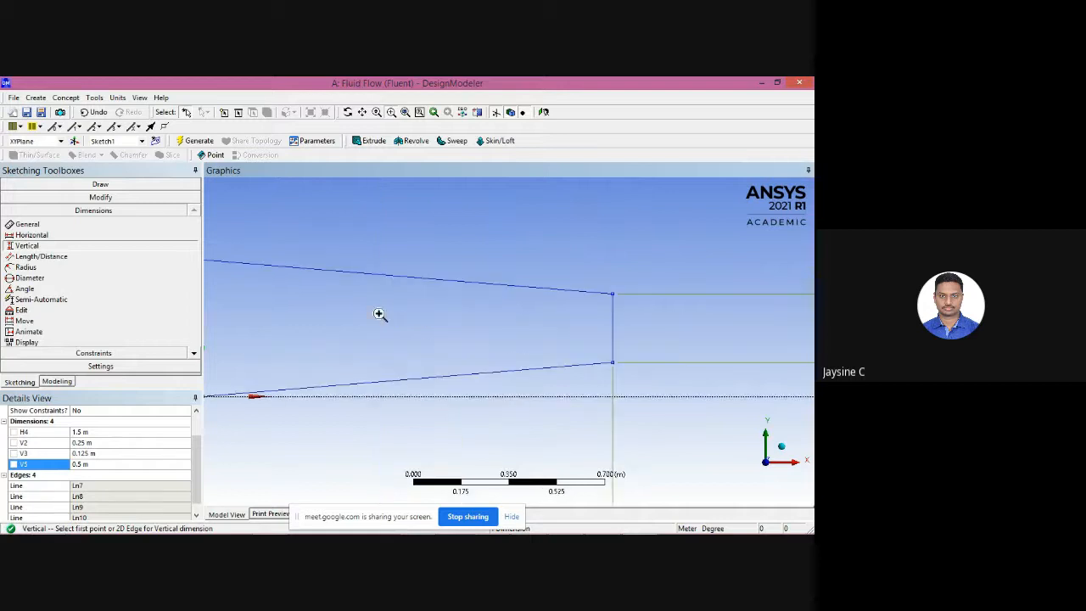
pyautogui.click(361, 112)
pyautogui.moveTo(371, 245)
pyautogui.mouseDown()
pyautogui.moveTo(467, 242)
pyautogui.moveTo(481, 218)
pyautogui.moveTo(466, 218)
pyautogui.mouseUp()
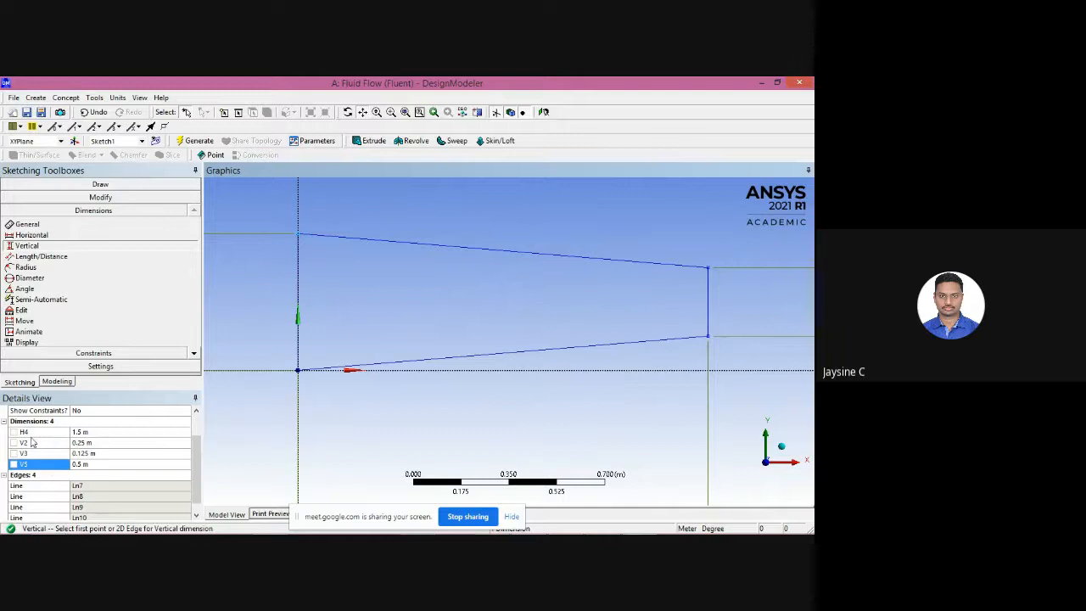
pyautogui.click(197, 142)
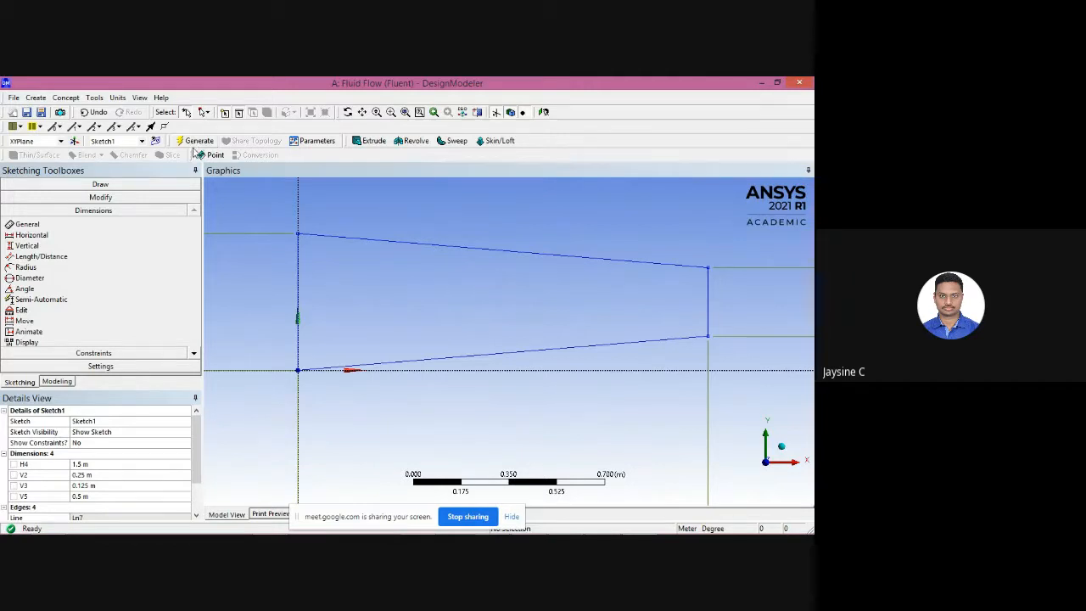
pyautogui.click(17, 382)
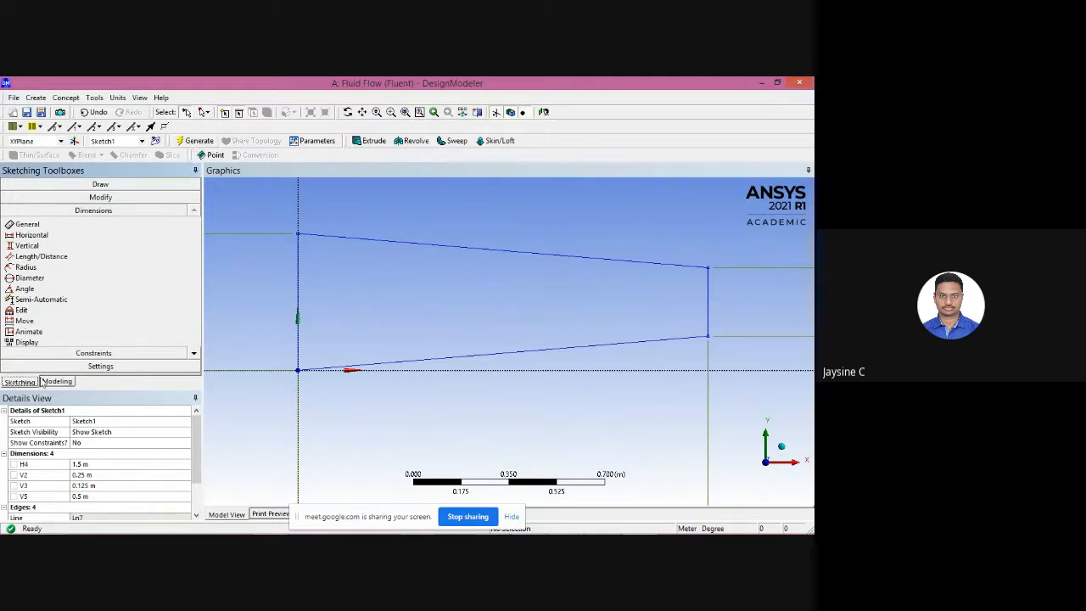
pyautogui.click(52, 382)
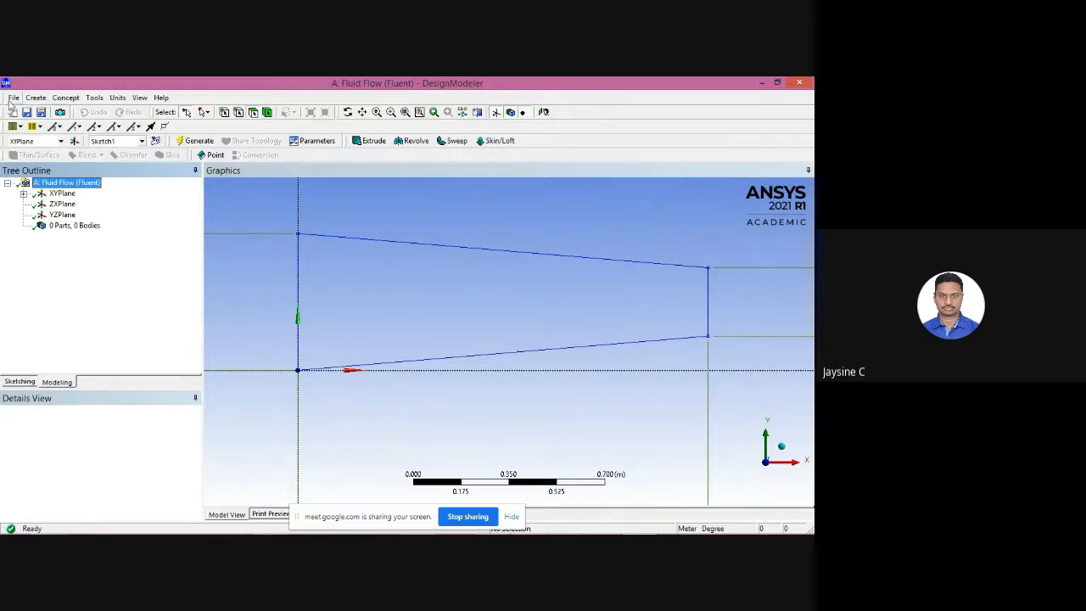
# Try to generate a surface from sketches with the XYPlane as base object, Add Material operation and 0 m thickness.
pyautogui.click(64, 98)
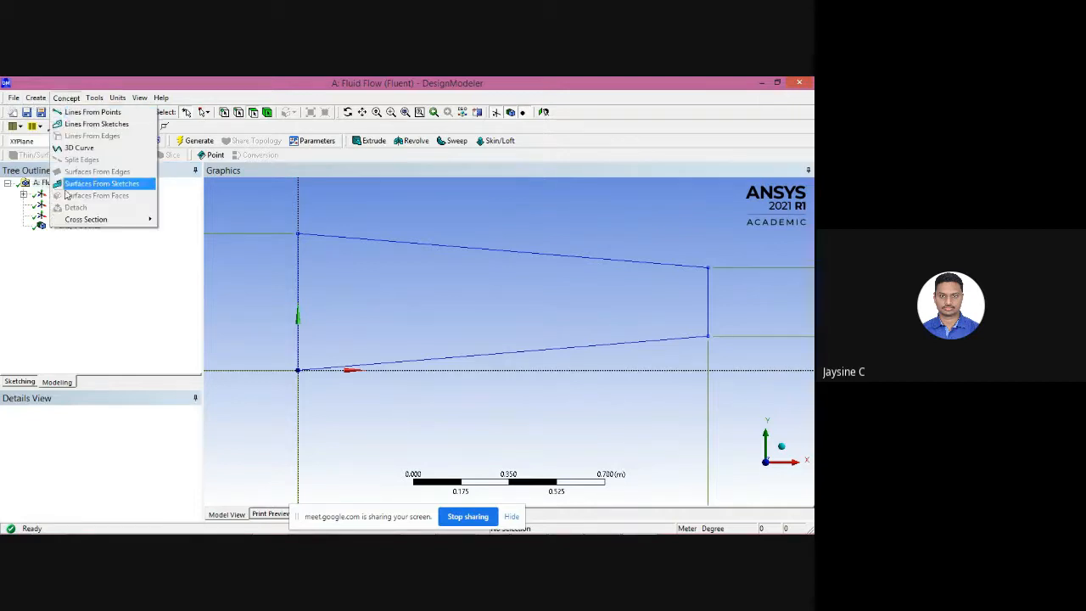
pyautogui.click(107, 185)
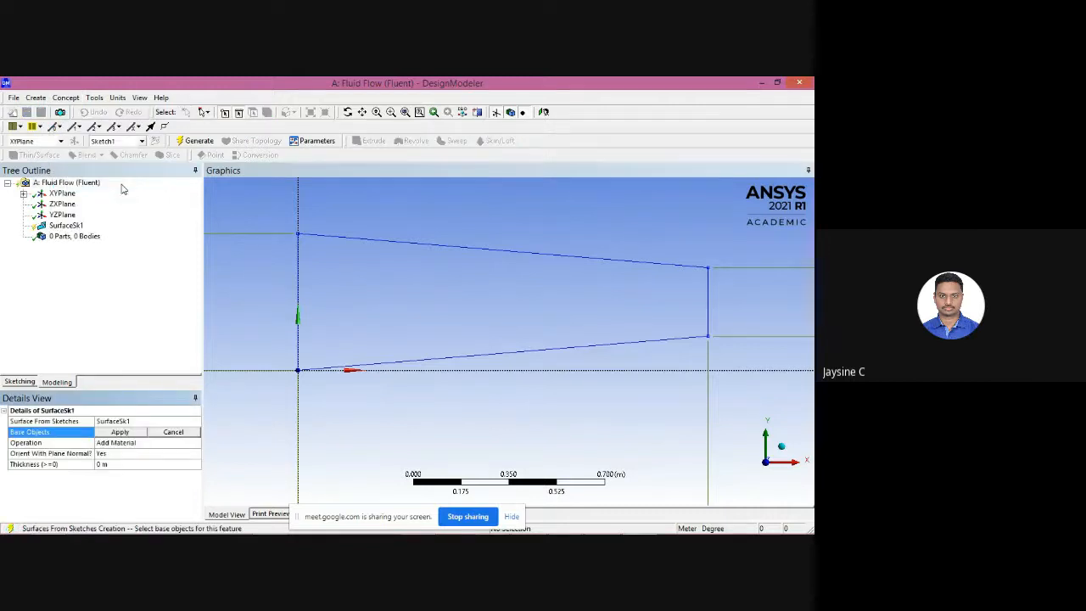
pyautogui.click(71, 226)
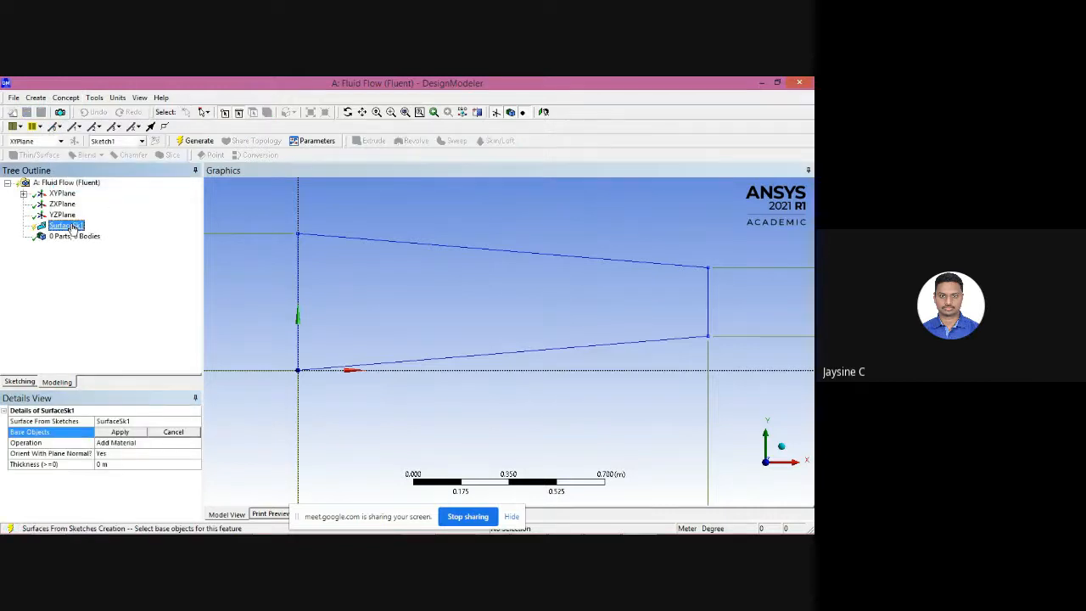
pyautogui.click(64, 195)
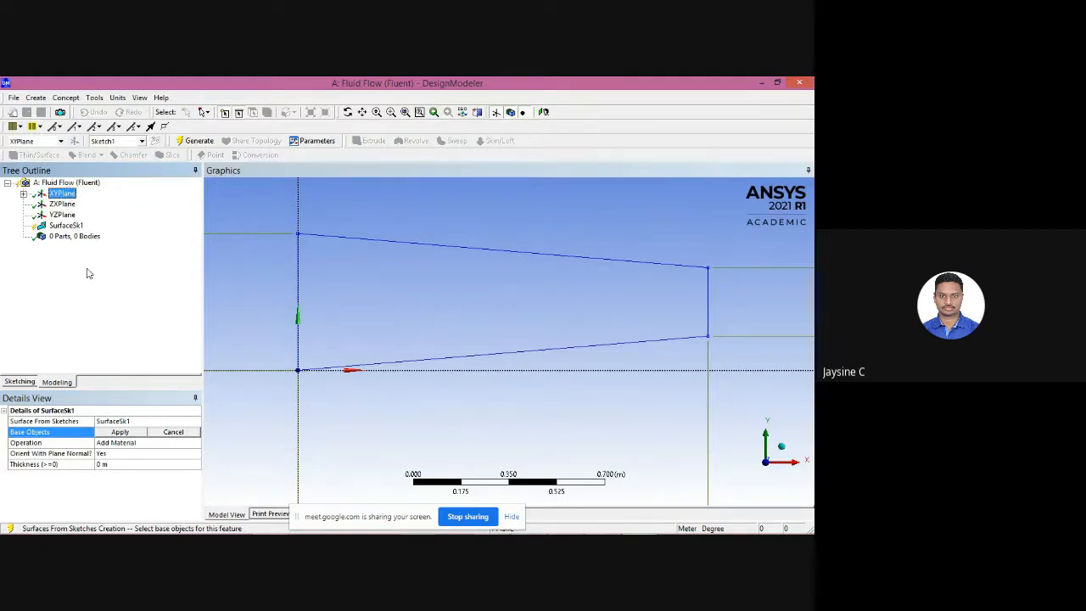
pyautogui.click(121, 432)
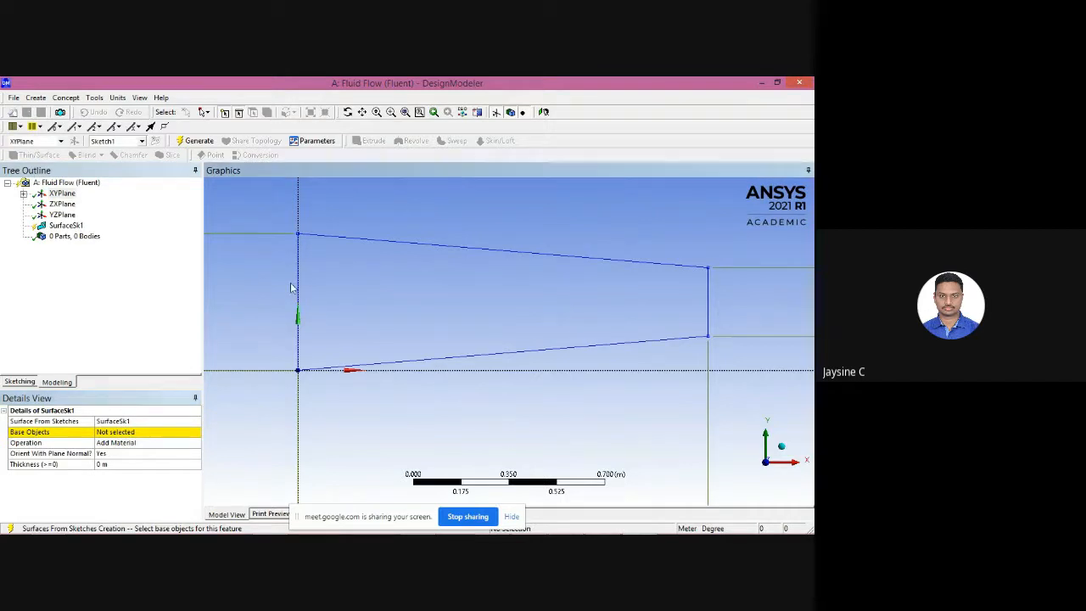
pyautogui.click(196, 141)
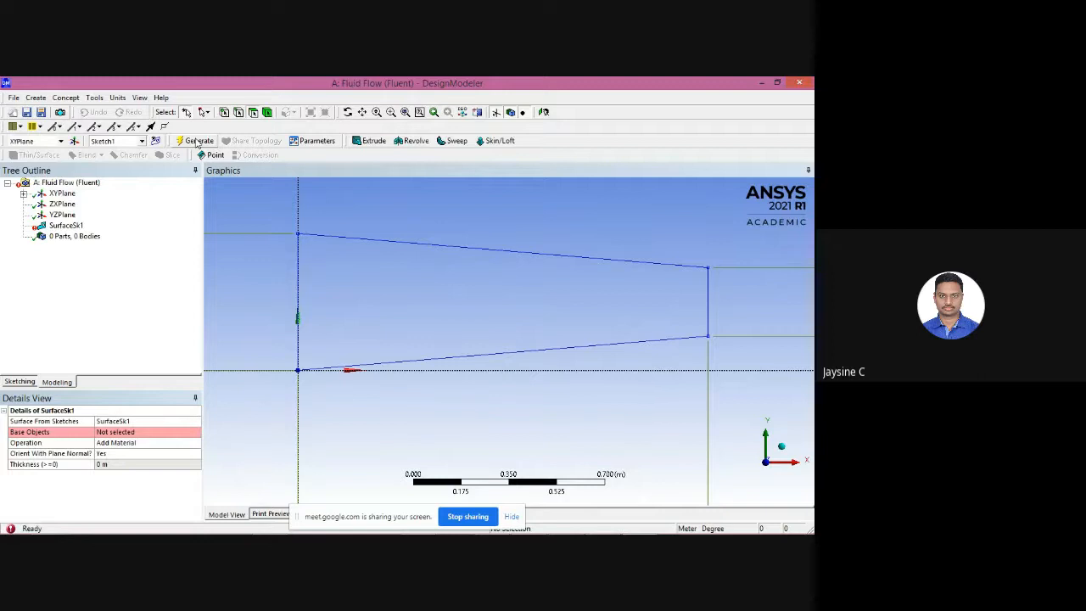
pyautogui.click(75, 237)
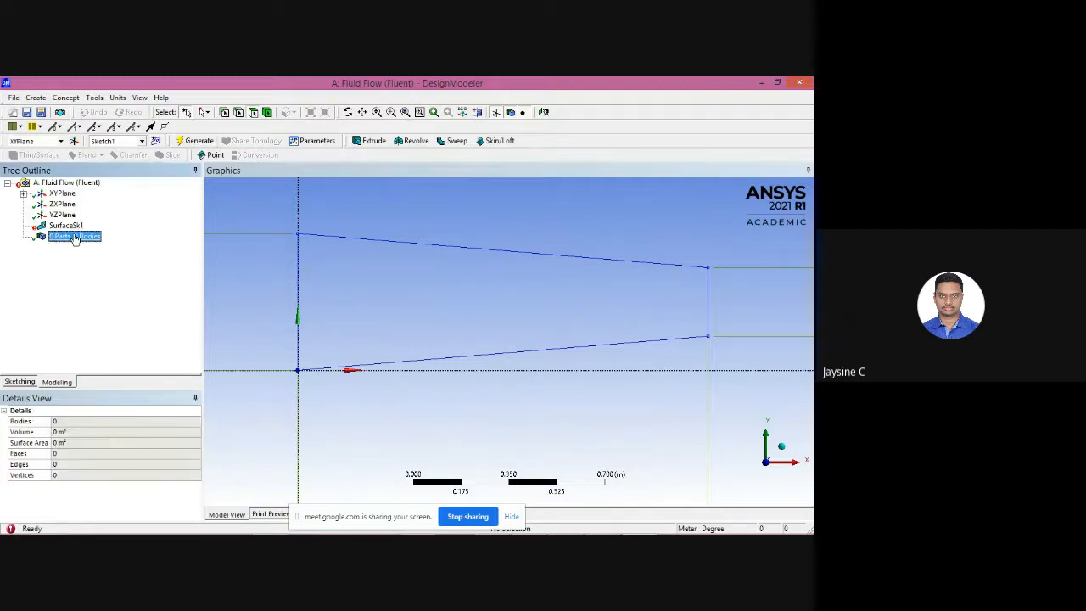
pyautogui.click(66, 193)
pyautogui.click(71, 183)
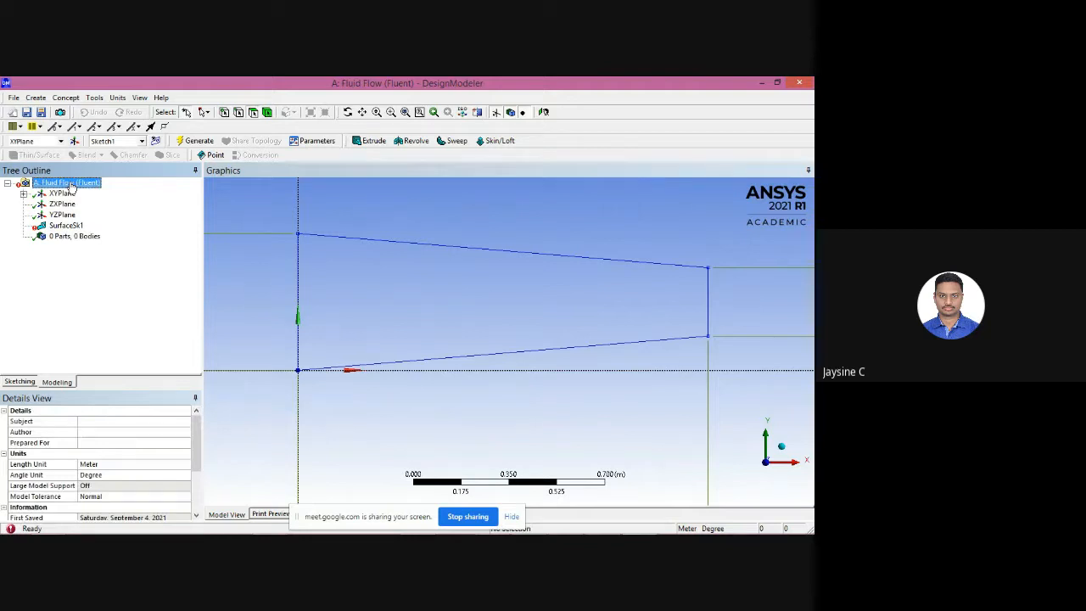
pyautogui.click(67, 98)
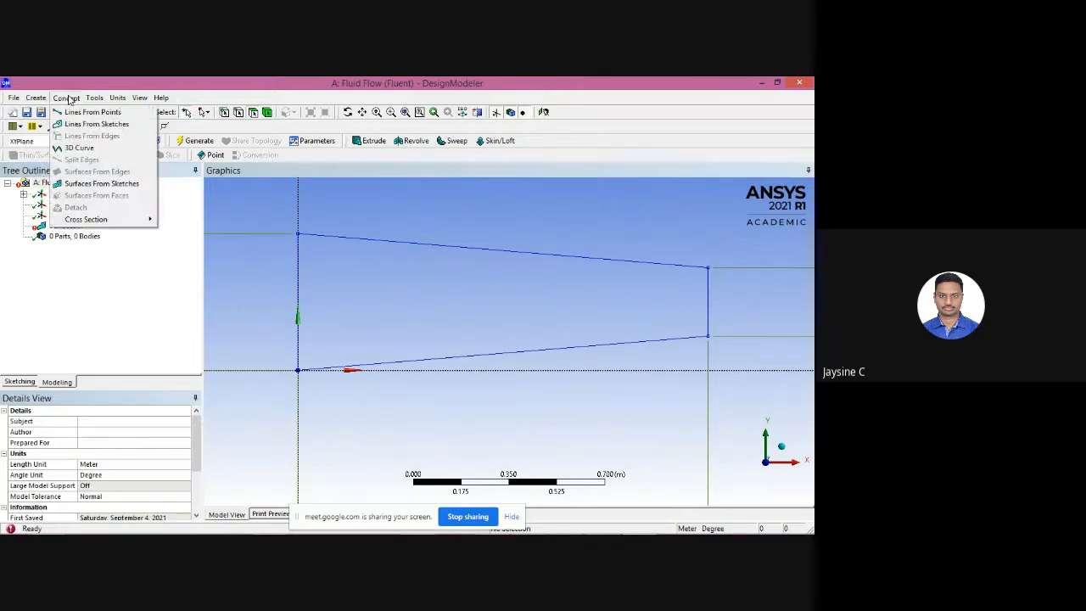
pyautogui.click(95, 183)
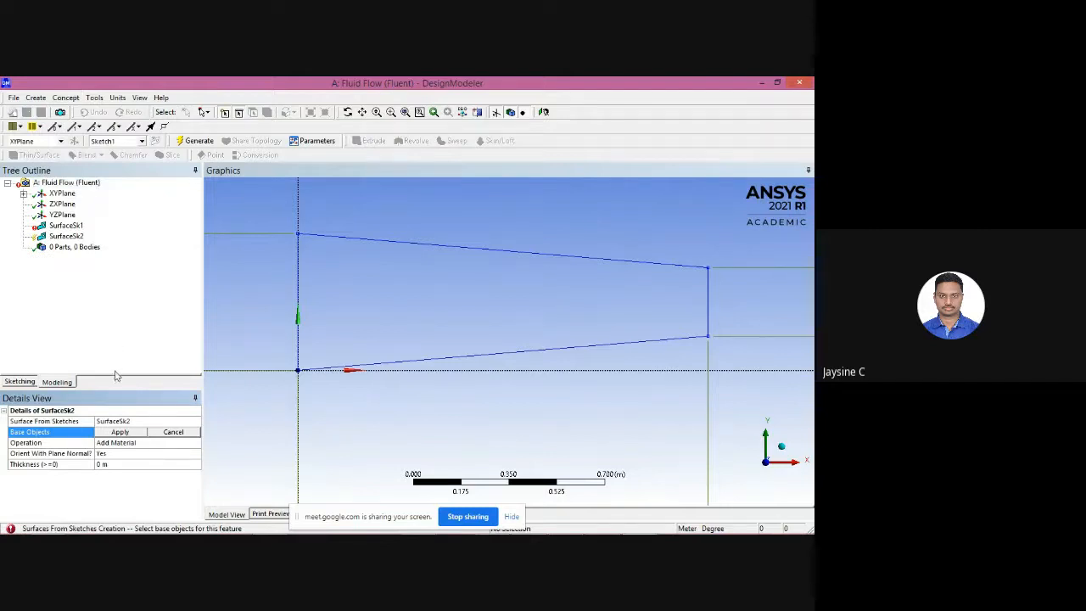
pyautogui.click(68, 226)
pyautogui.press('Delete')
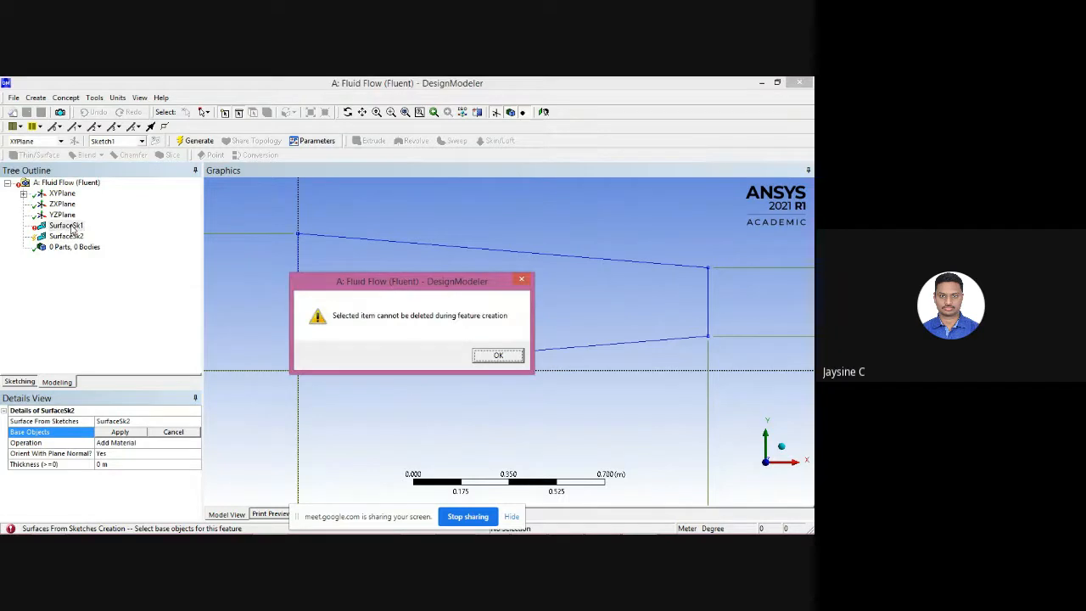
pyautogui.click(497, 355)
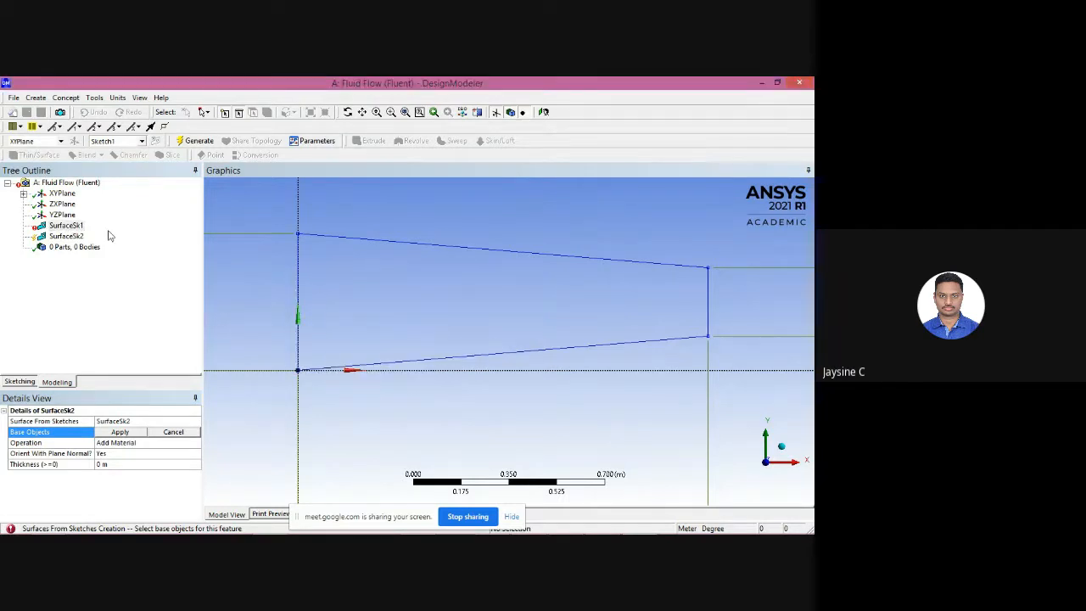
pyautogui.rightClick(68, 225)
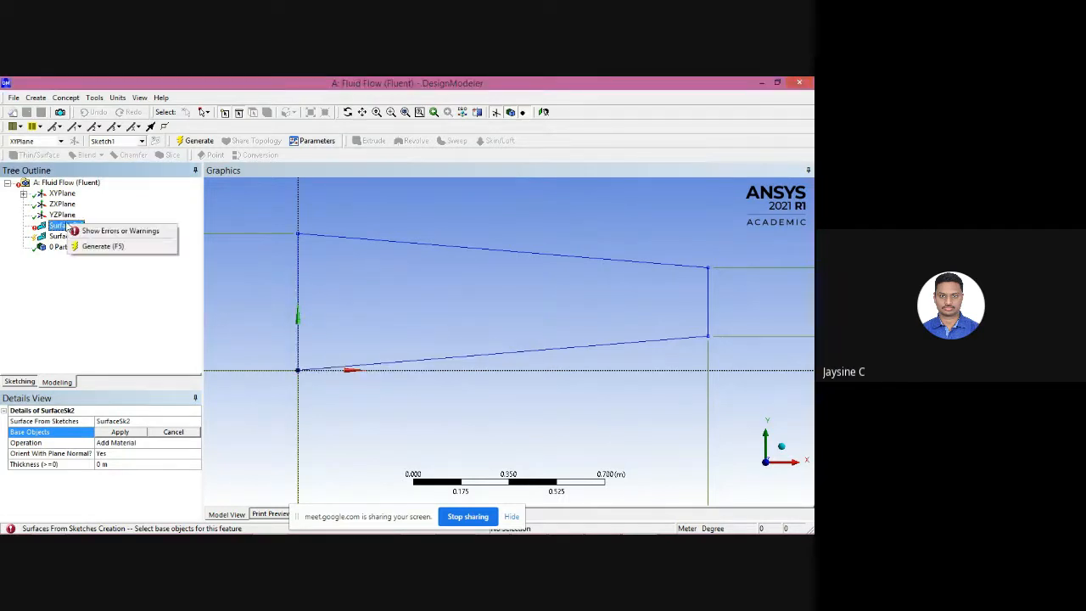
pyautogui.click(80, 248)
pyautogui.rightClick(73, 235)
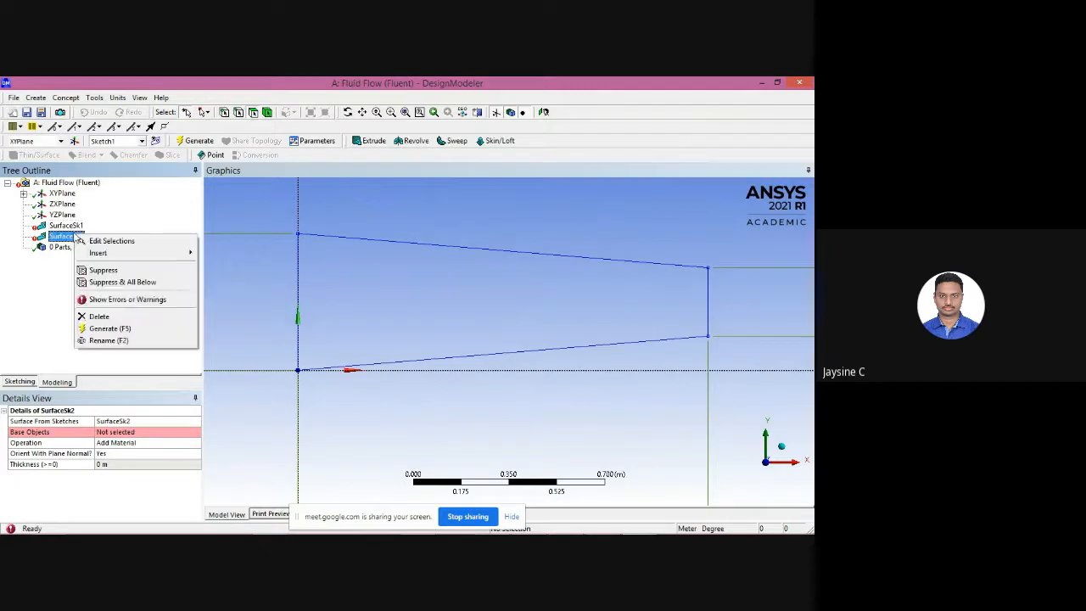
pyautogui.click(95, 316)
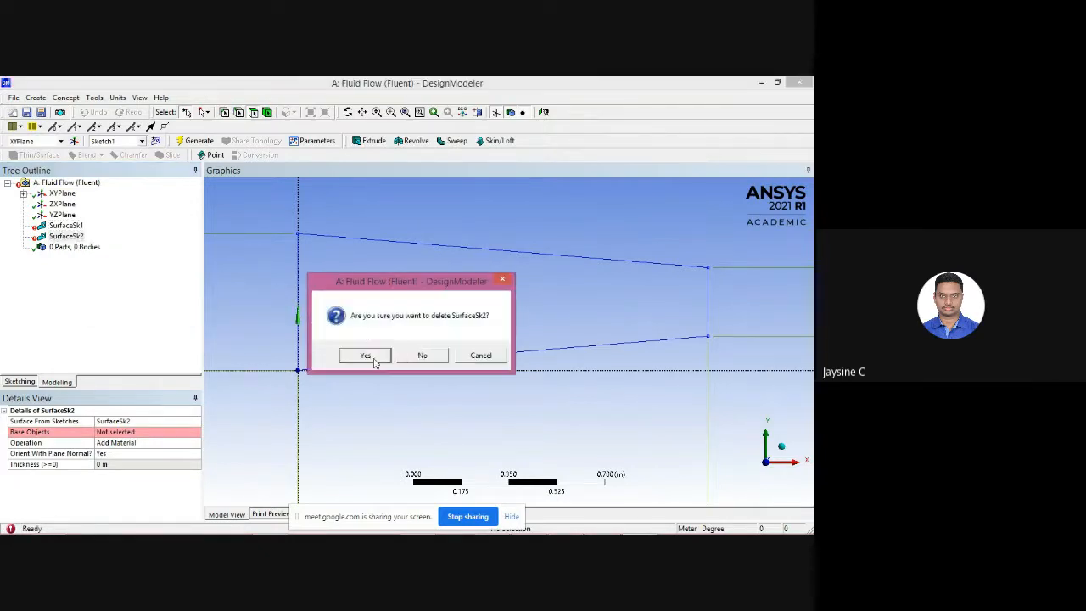
pyautogui.click(366, 356)
# Delete the failed SurfaceSk1 feature from the model tree.
pyautogui.click(69, 227)
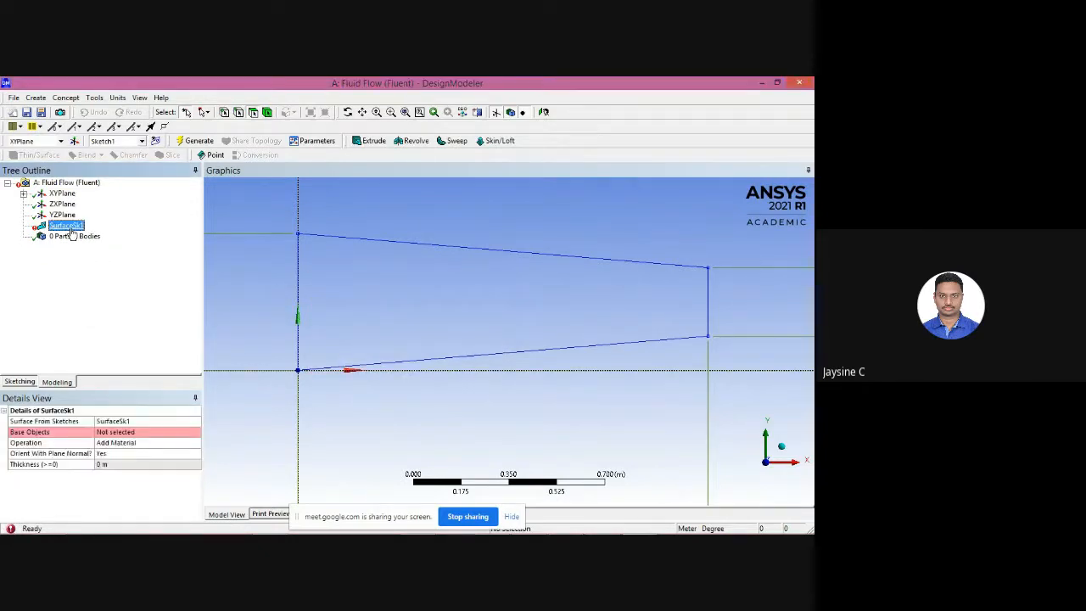
pyautogui.rightClick(71, 228)
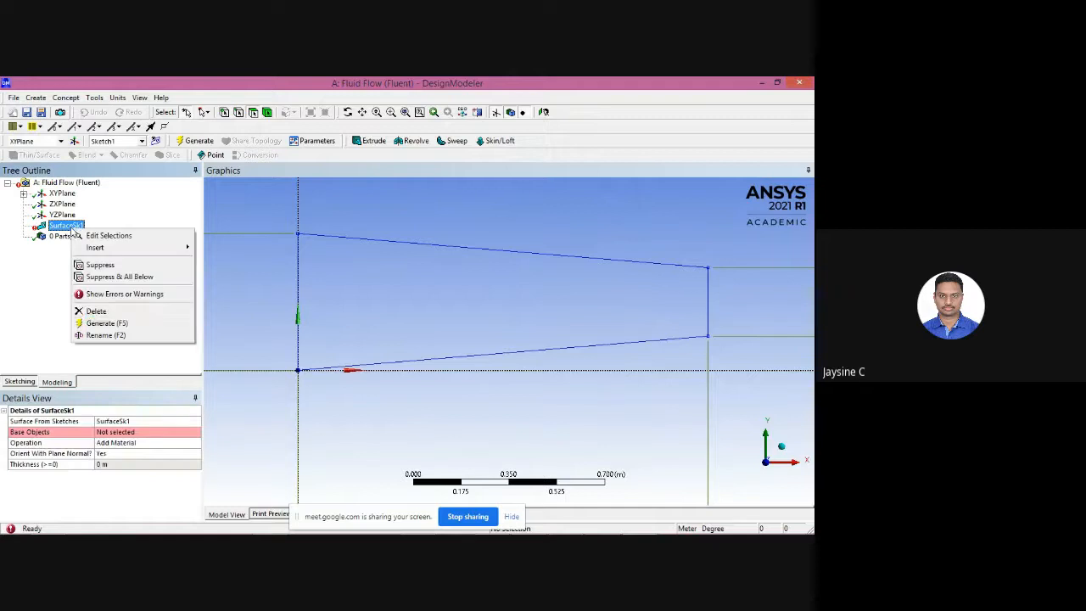
pyautogui.click(102, 313)
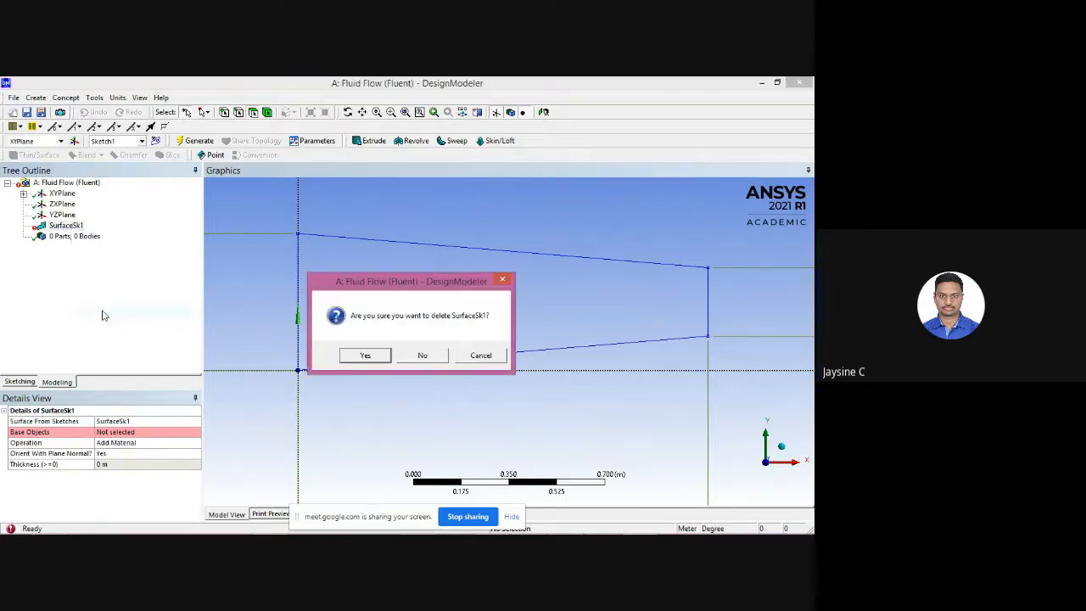
pyautogui.click(370, 357)
pyautogui.click(63, 195)
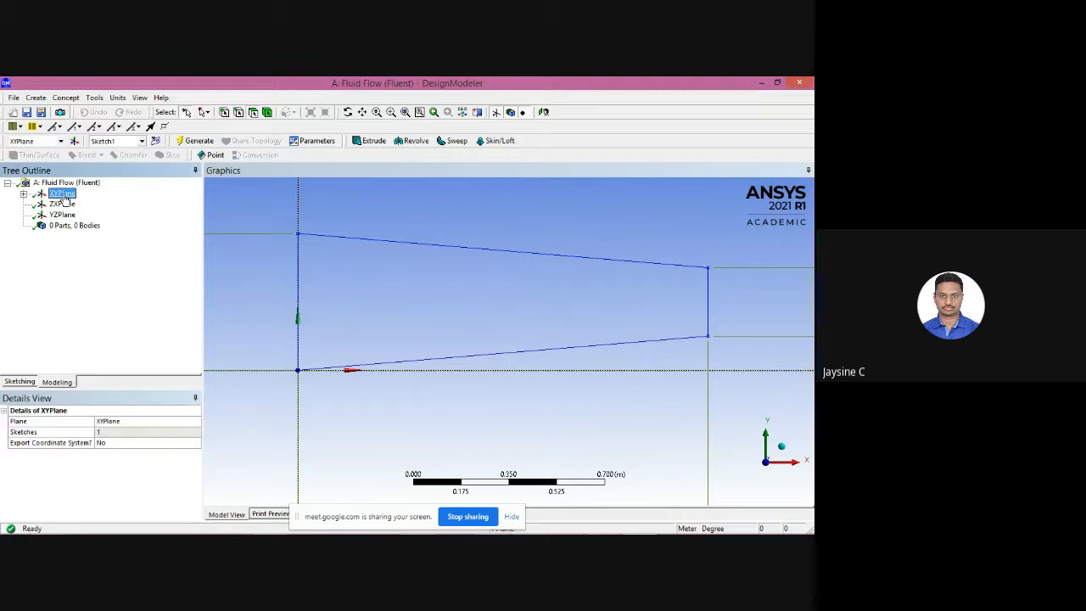
pyautogui.click(192, 142)
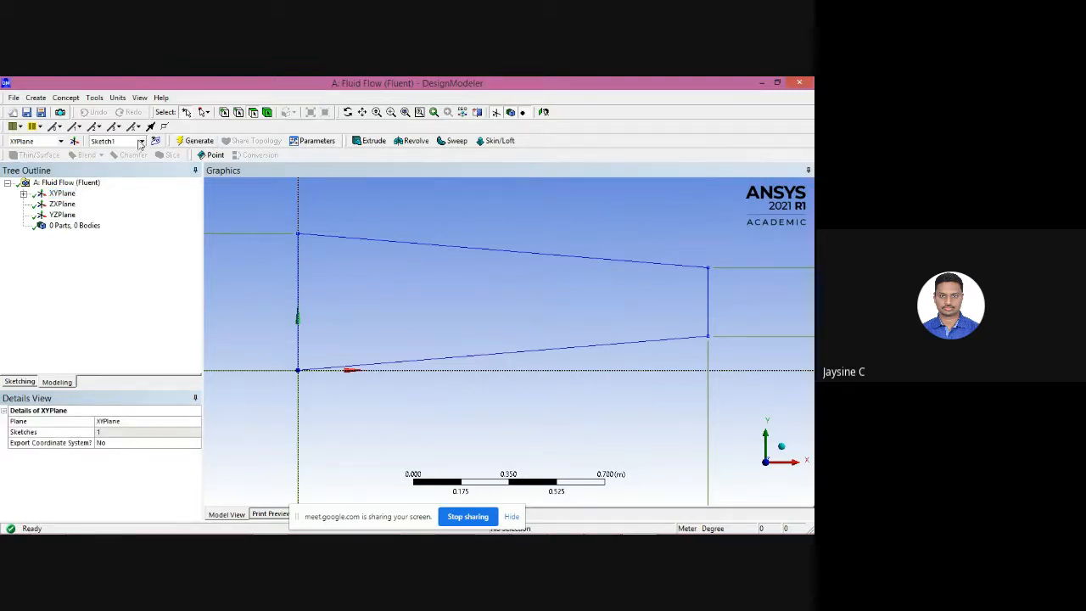
pyautogui.click(155, 141)
pyautogui.click(156, 141)
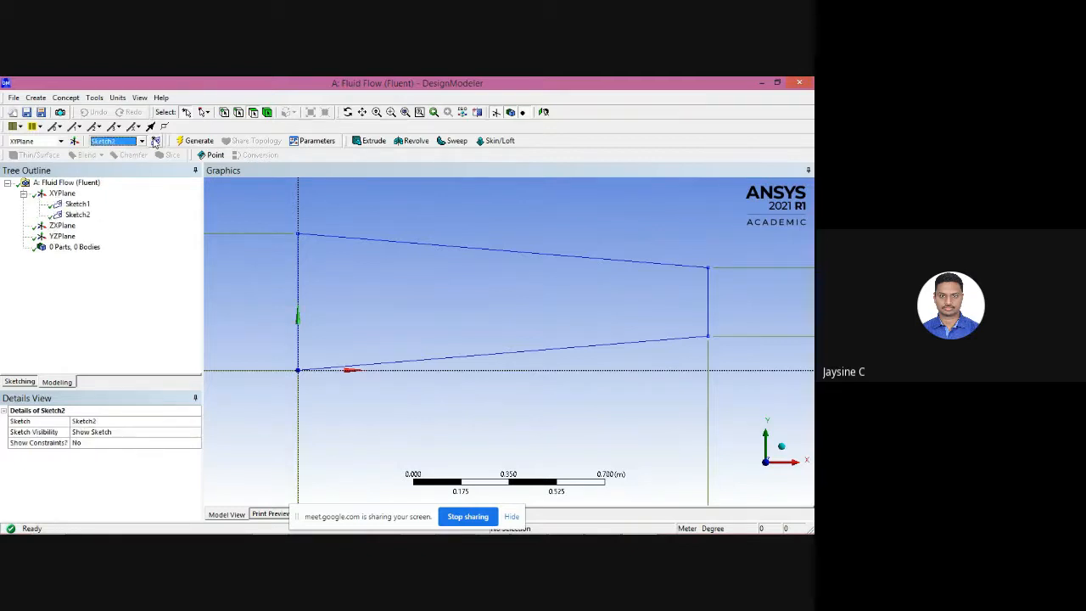
pyautogui.rightClick(73, 214)
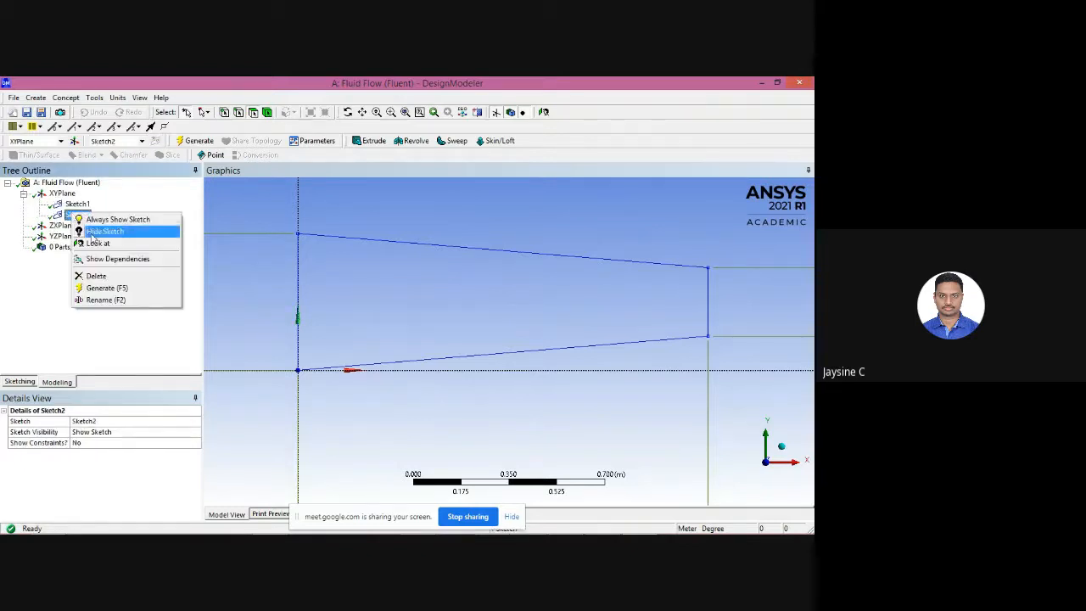
pyautogui.click(96, 275)
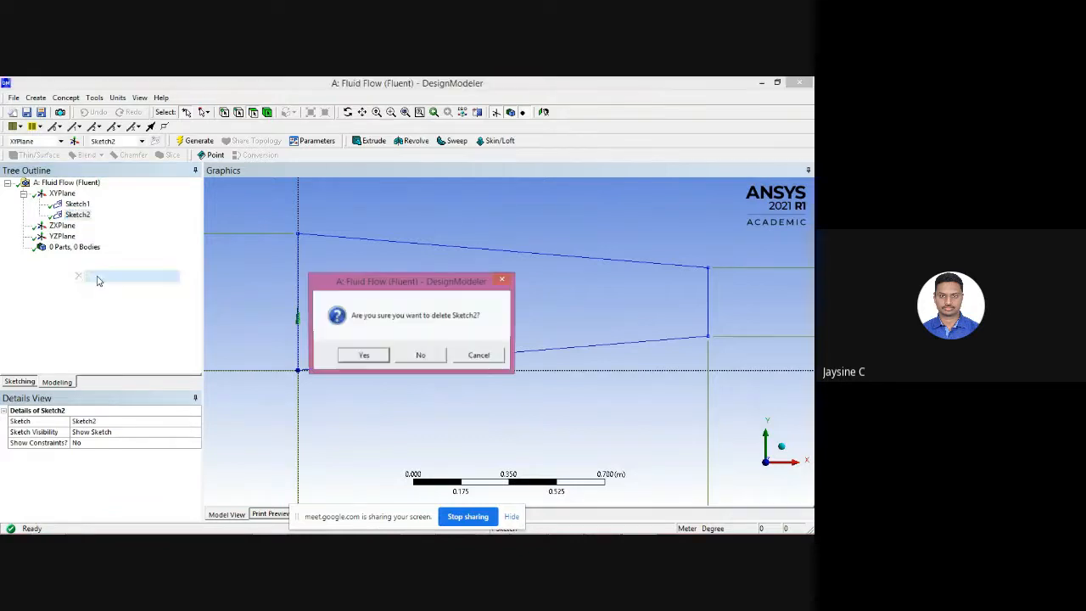
pyautogui.click(365, 355)
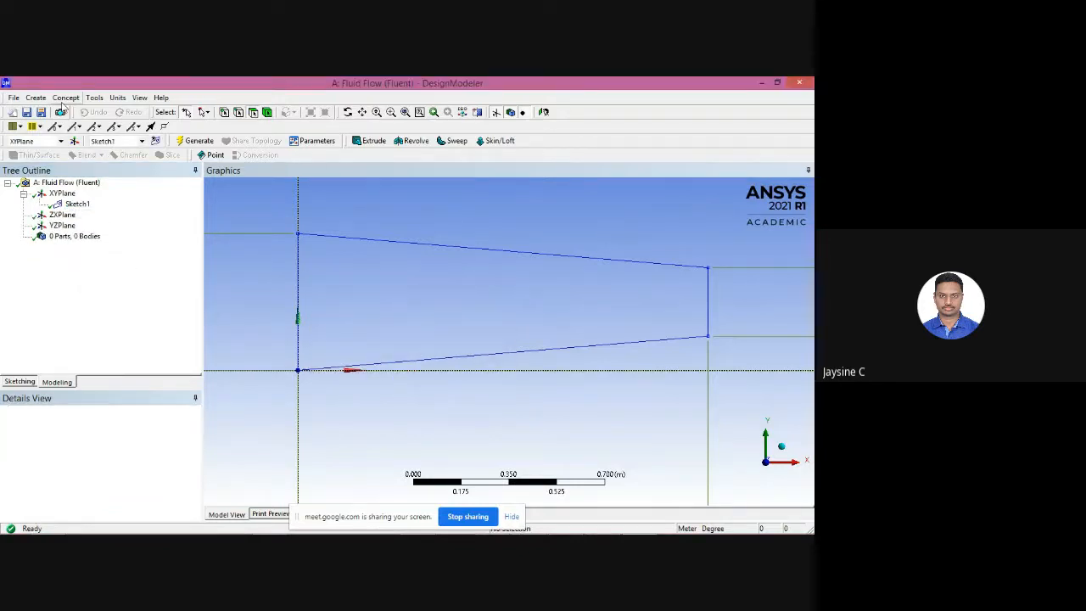
# Generate a surface from sketches using Sketch1 as base object, with the Add Material operation and 0 m thickness.
pyautogui.click(64, 98)
pyautogui.click(90, 184)
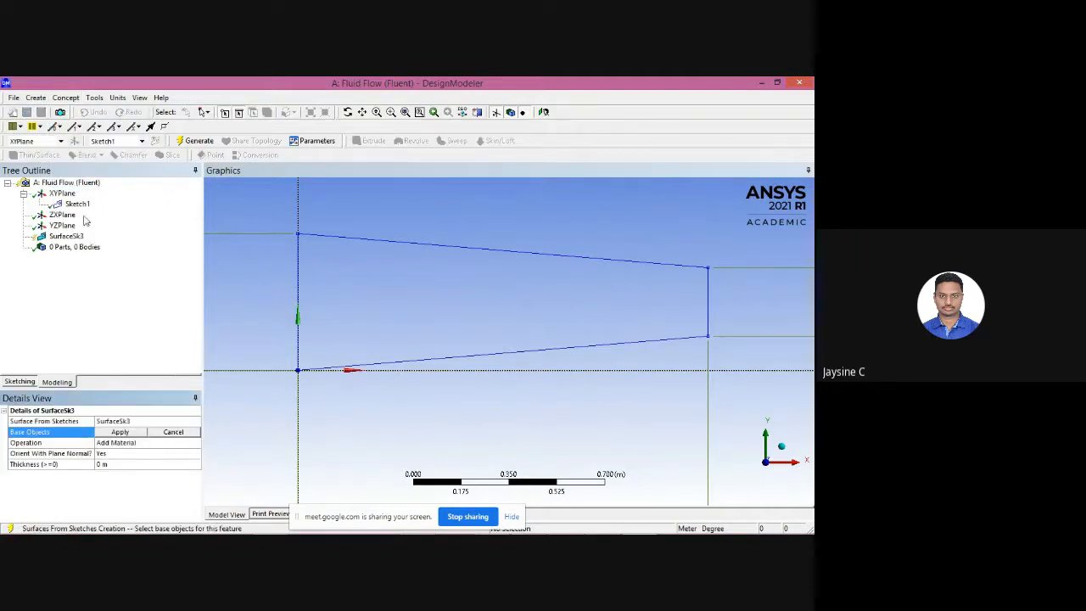
pyautogui.click(75, 205)
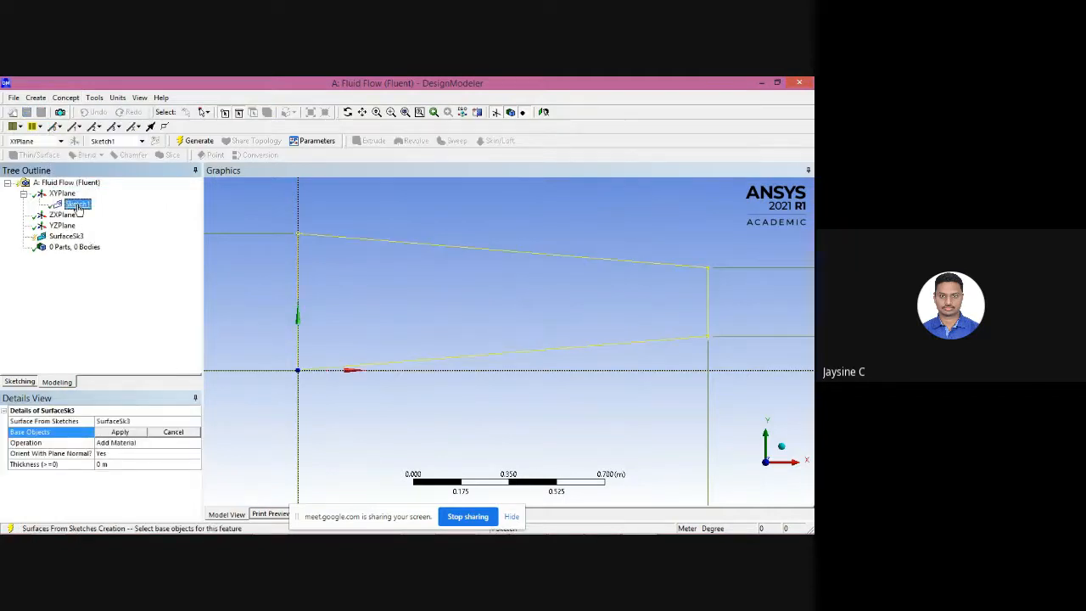
pyautogui.click(121, 432)
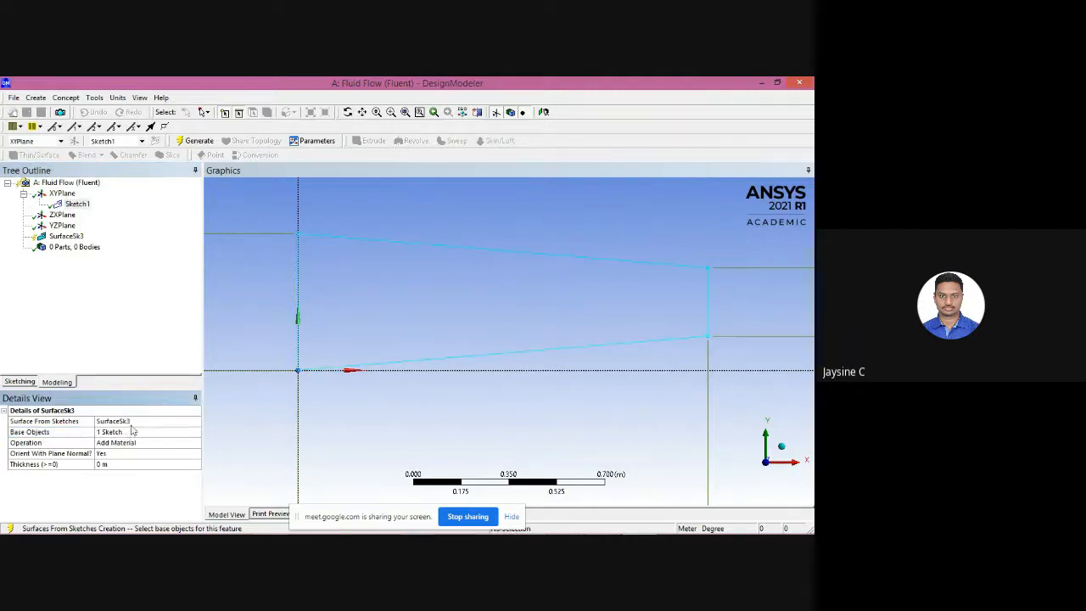
pyautogui.click(196, 143)
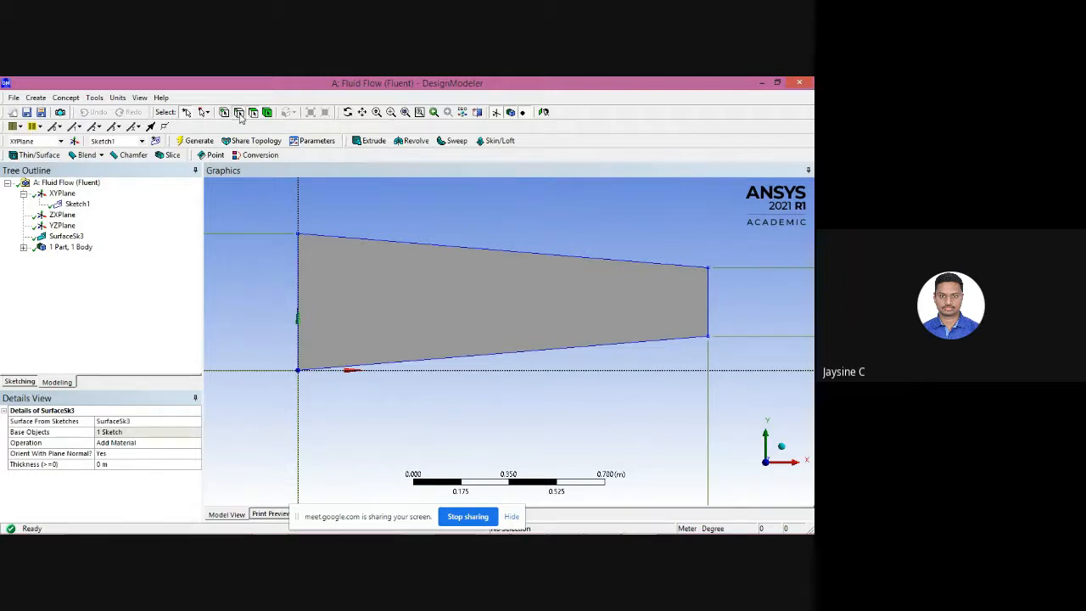
# Create a named selection INLET on the duct's taller vertical edge along the Y axis and generate it.
pyautogui.click(299, 264)
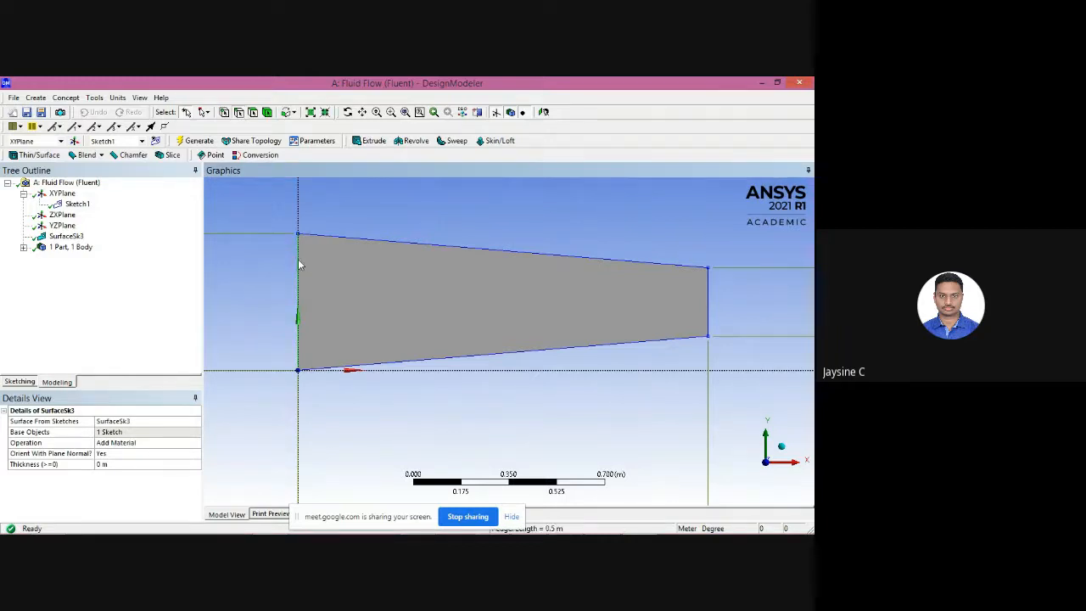
pyautogui.rightClick(299, 262)
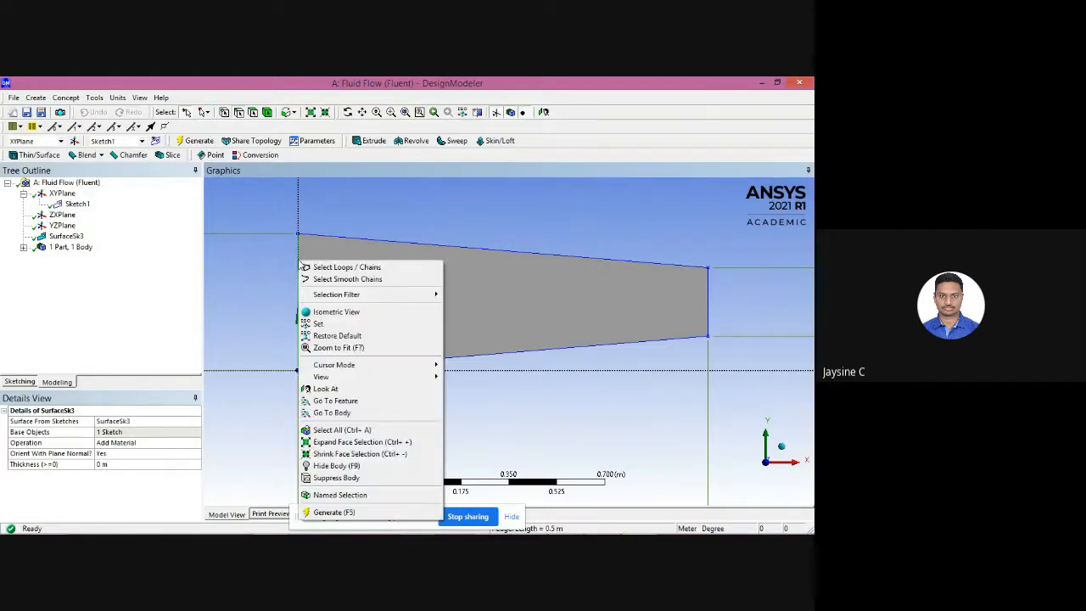
pyautogui.click(366, 501)
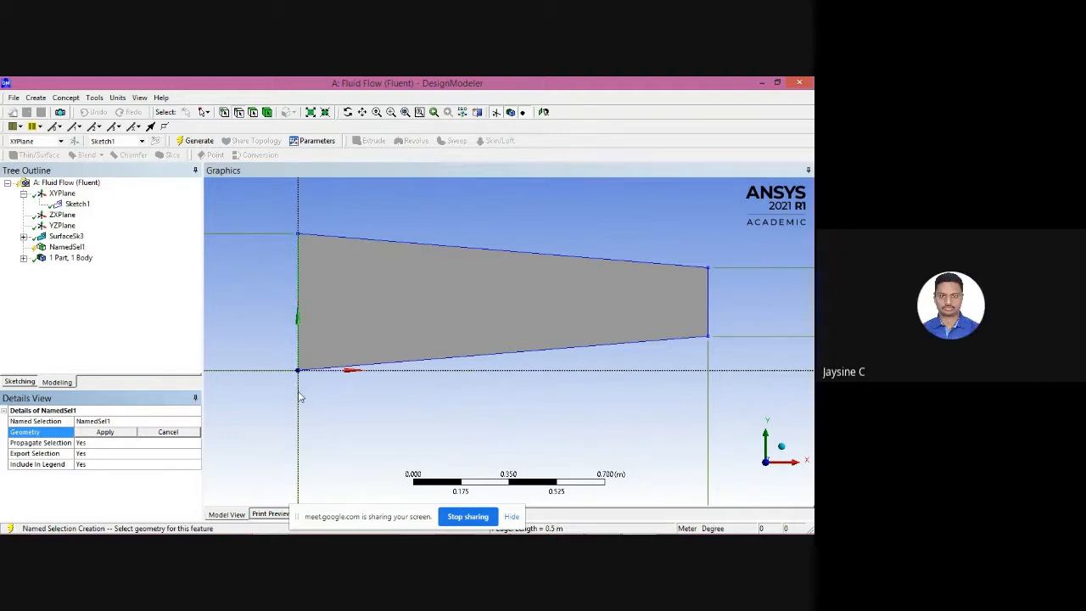
pyautogui.click(157, 421)
pyautogui.press('BackSpace')
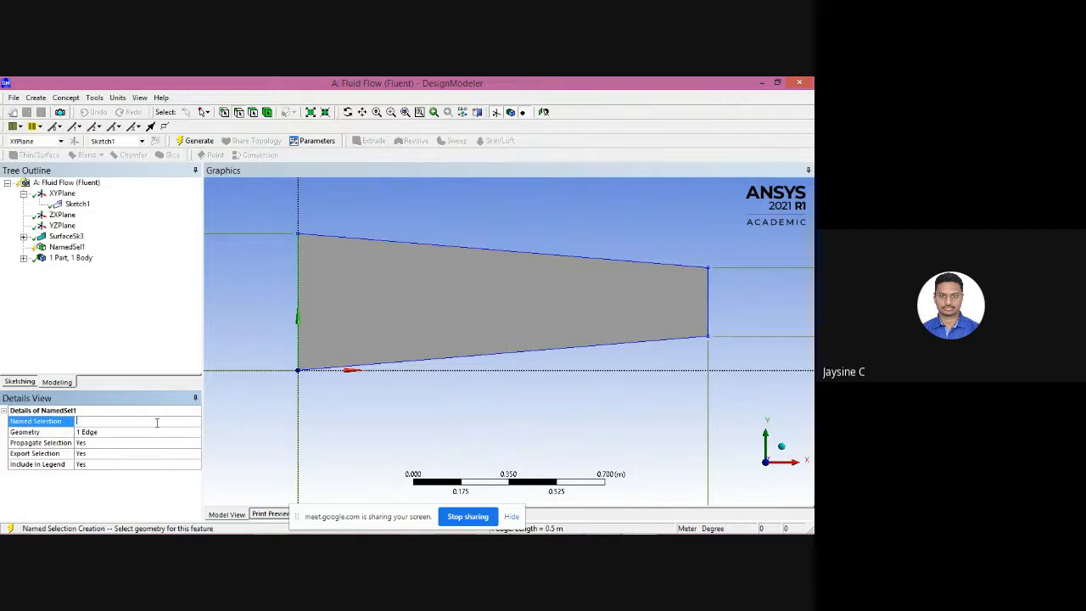
pyautogui.write('INLET')
pyautogui.press('Return')
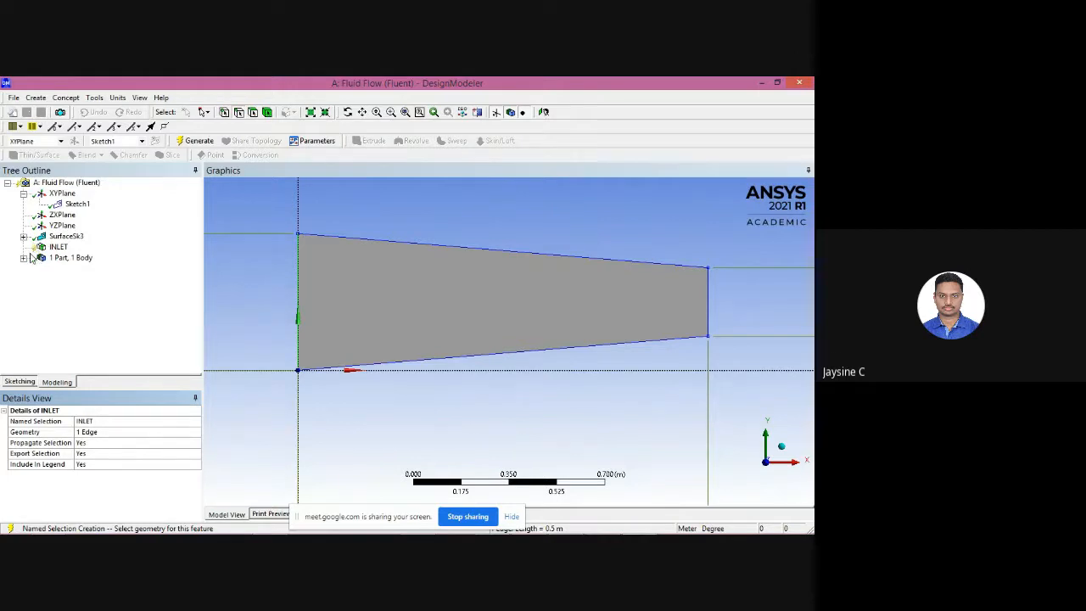
pyautogui.click(195, 140)
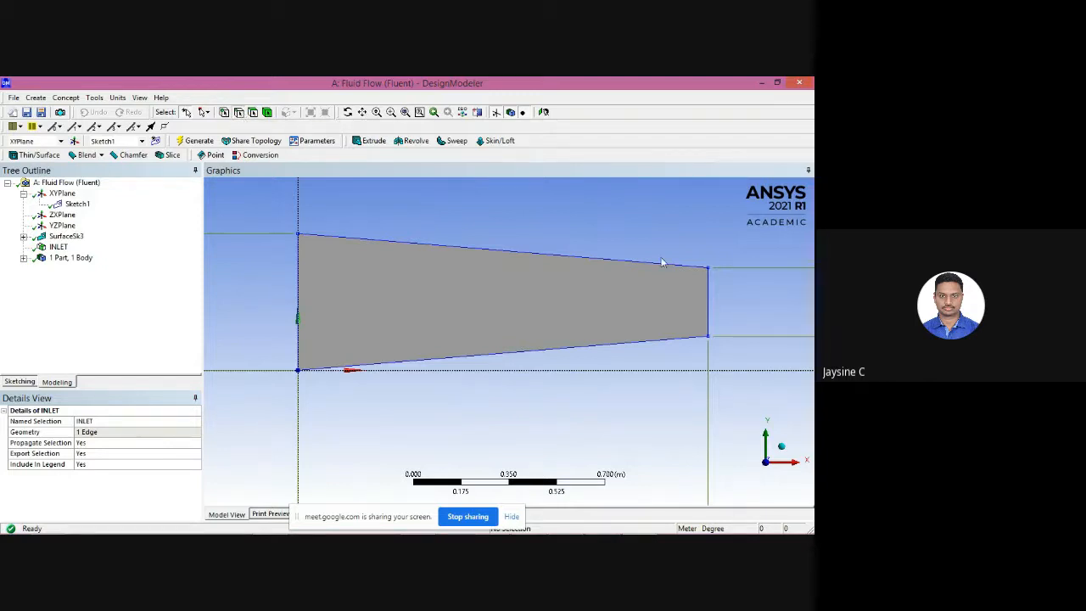
# Create a named selection OUTLET on the duct's shorter vertical edge at the narrow end and generate it.
pyautogui.click(708, 299)
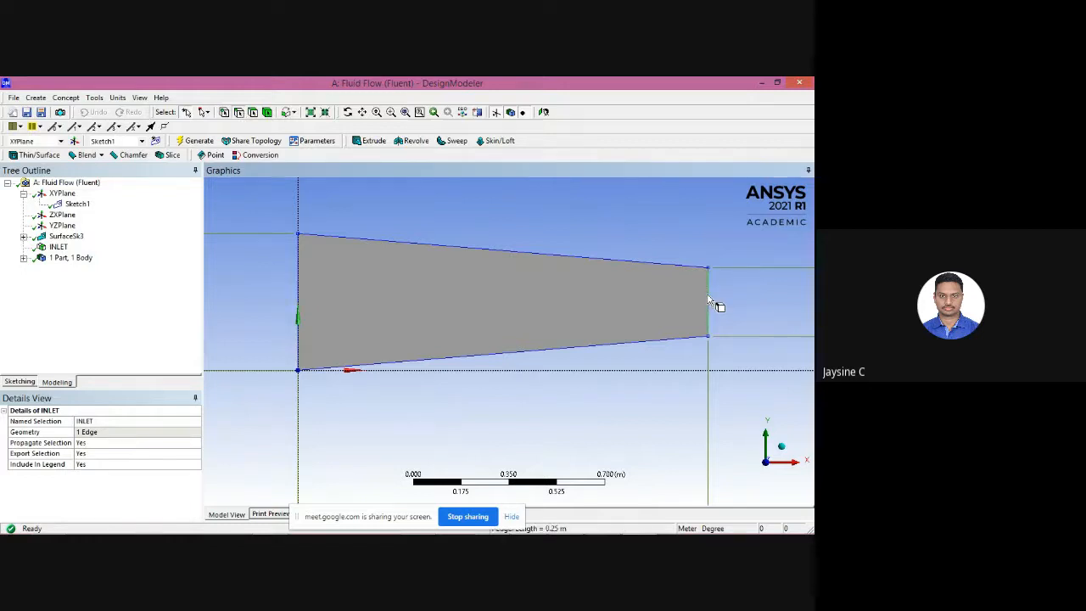
pyautogui.rightClick(708, 298)
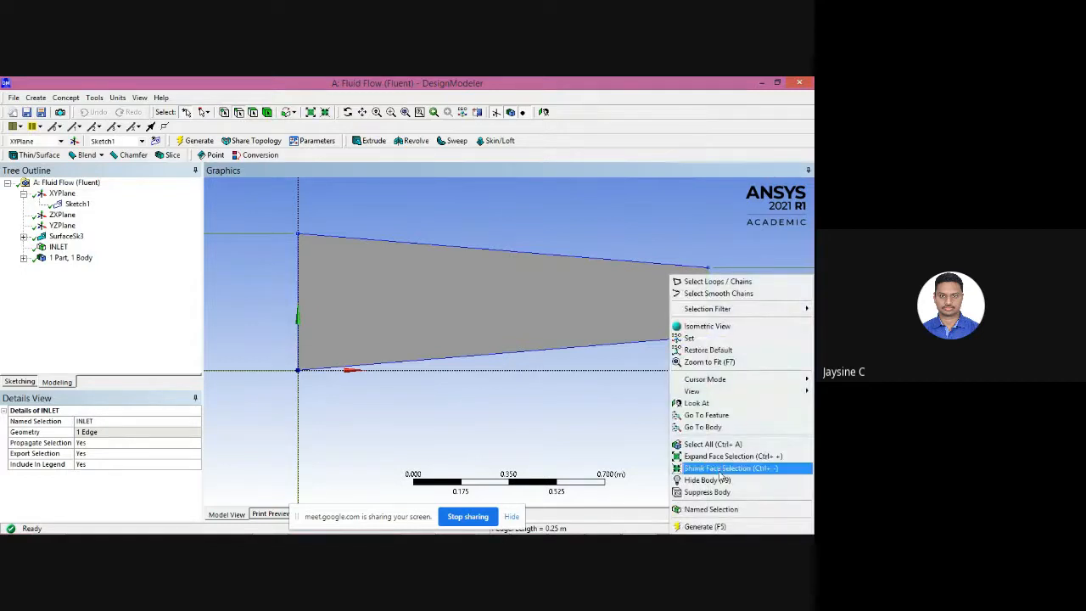
pyautogui.click(717, 509)
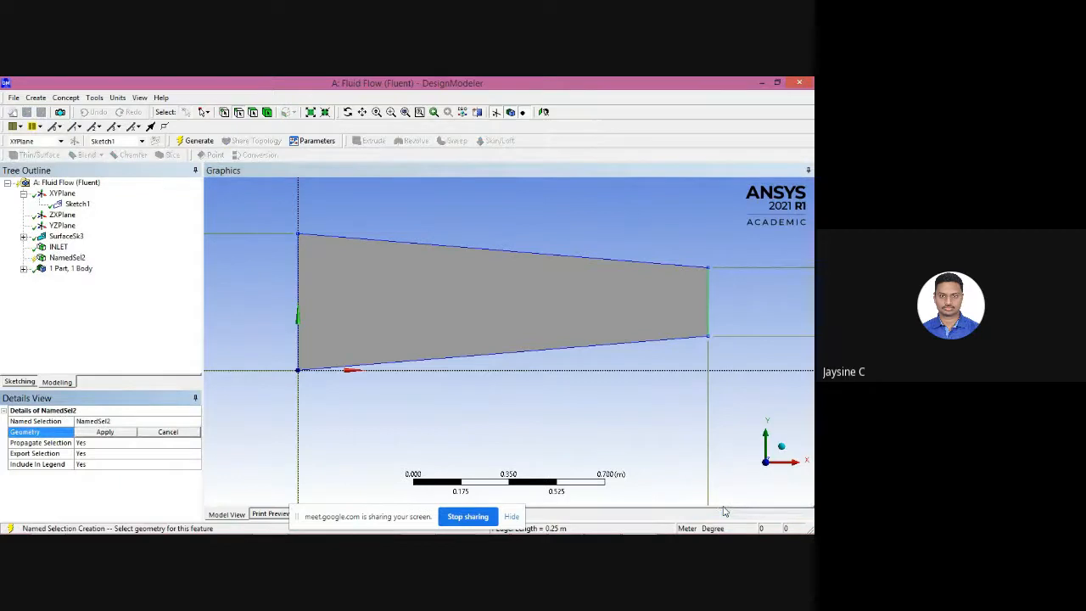
pyautogui.click(157, 422)
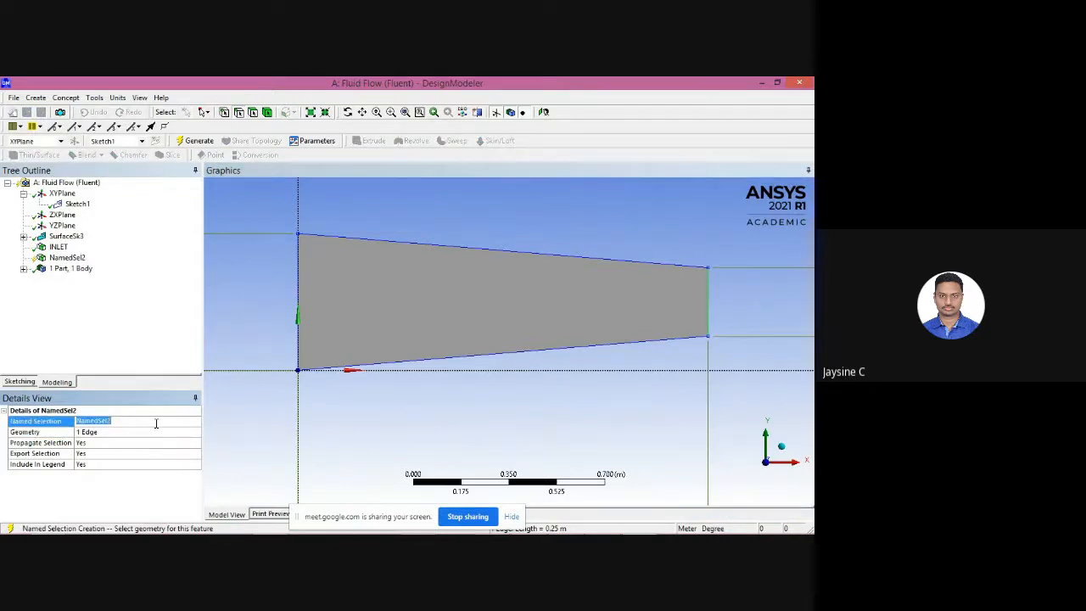
pyautogui.press('BackSpace')
pyautogui.write('OUTLET')
pyautogui.press('Return')
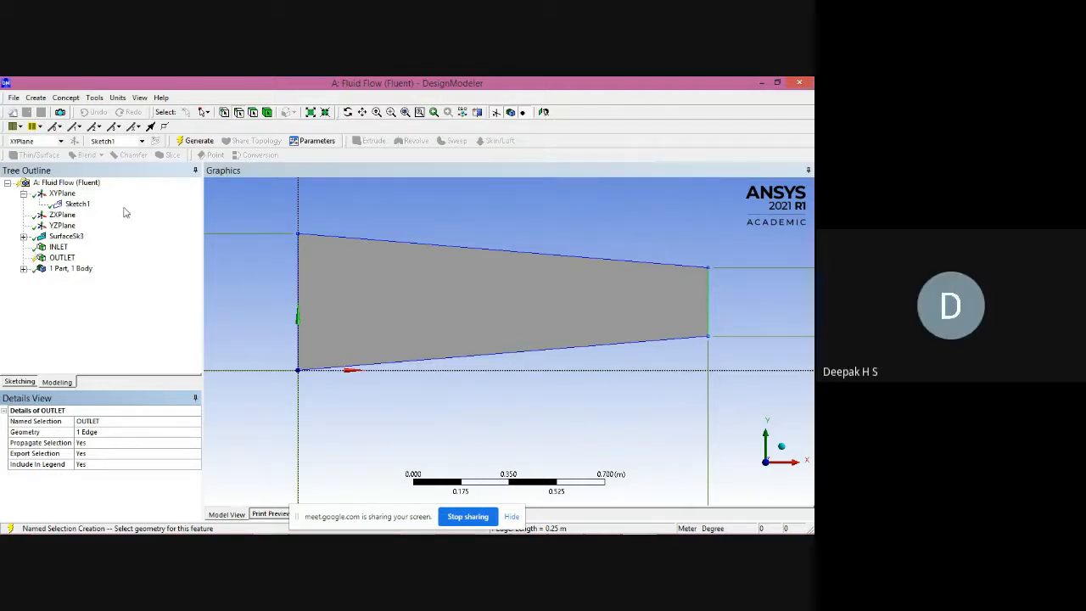
pyautogui.click(197, 141)
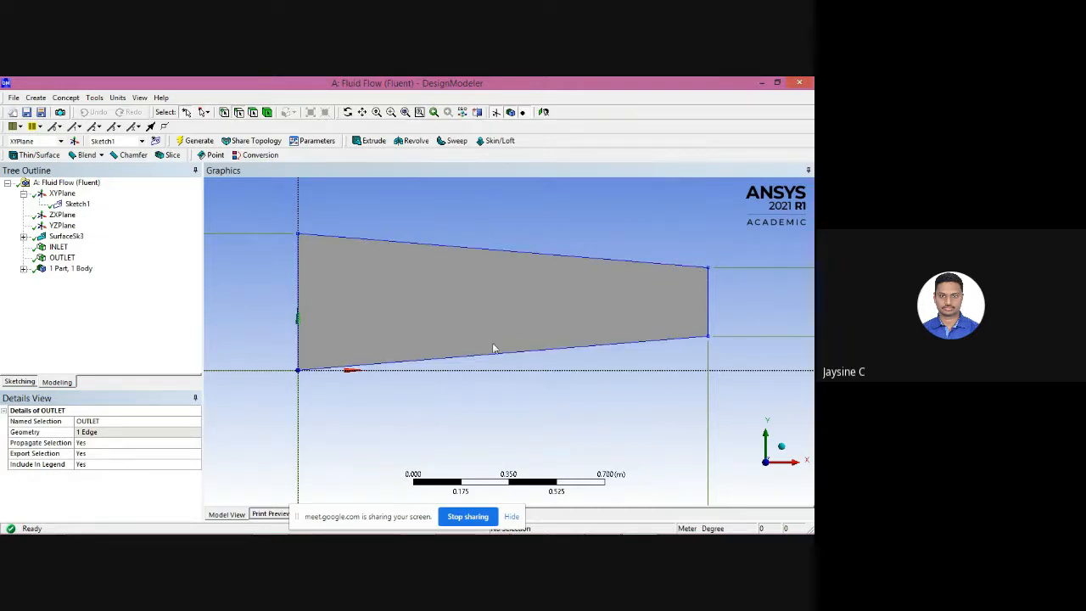
# Create a named selection WALL on the duct's two sloped edges and generate it.
pyautogui.click(416, 245)
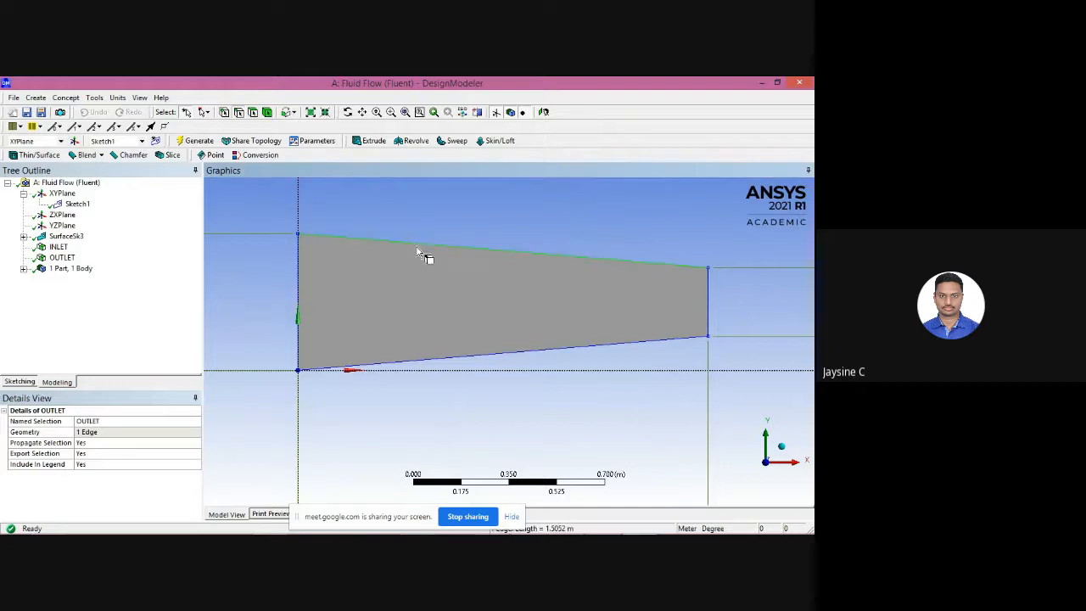
pyautogui.keyDown('ctrl'); pyautogui.click(451, 363); pyautogui.keyUp('ctrl')
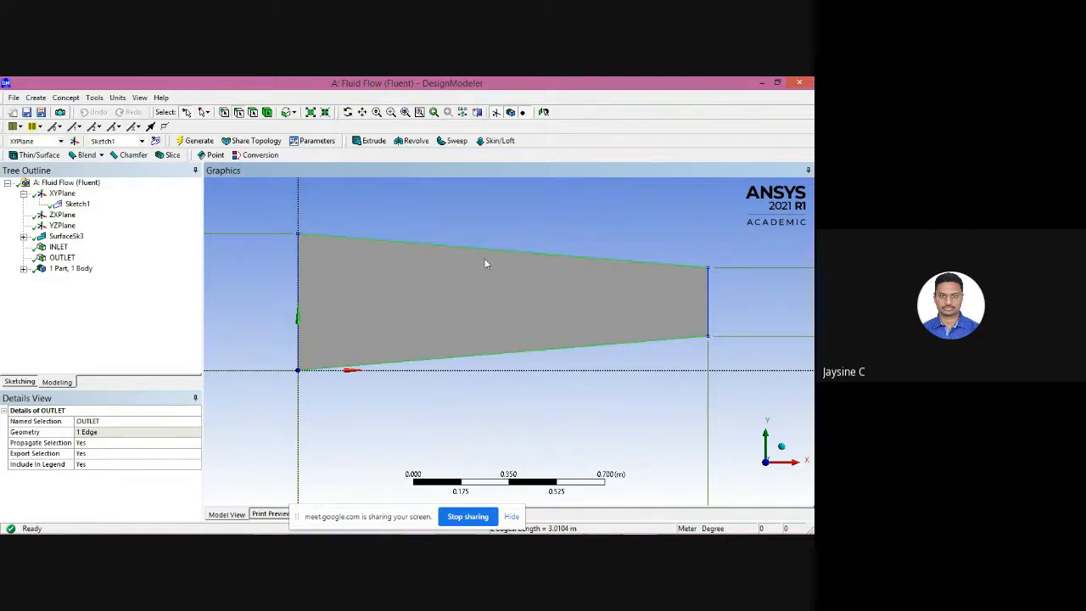
pyautogui.rightClick(499, 358)
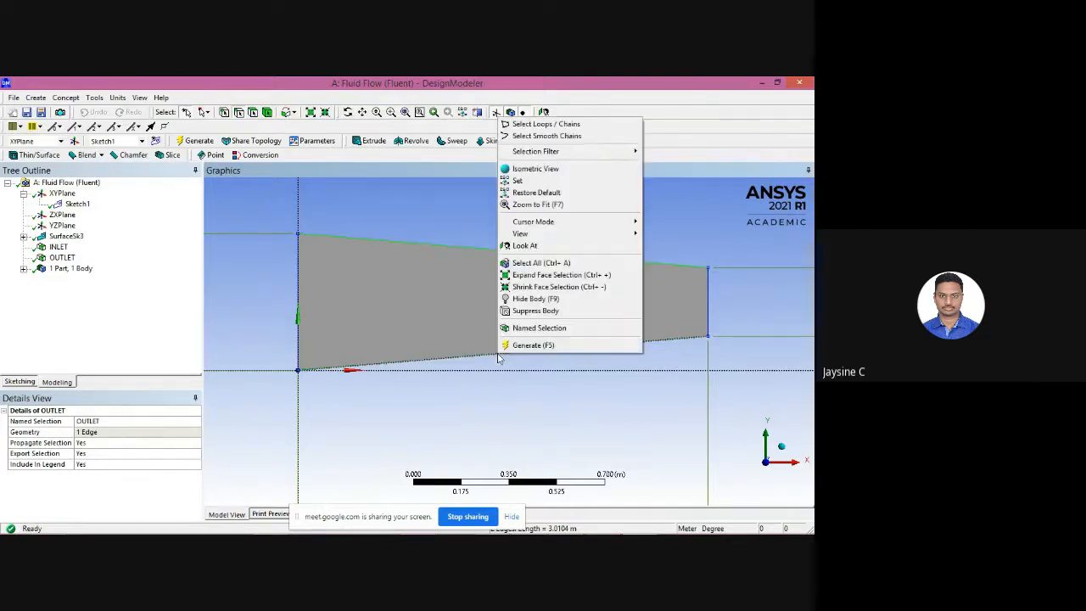
pyautogui.click(531, 329)
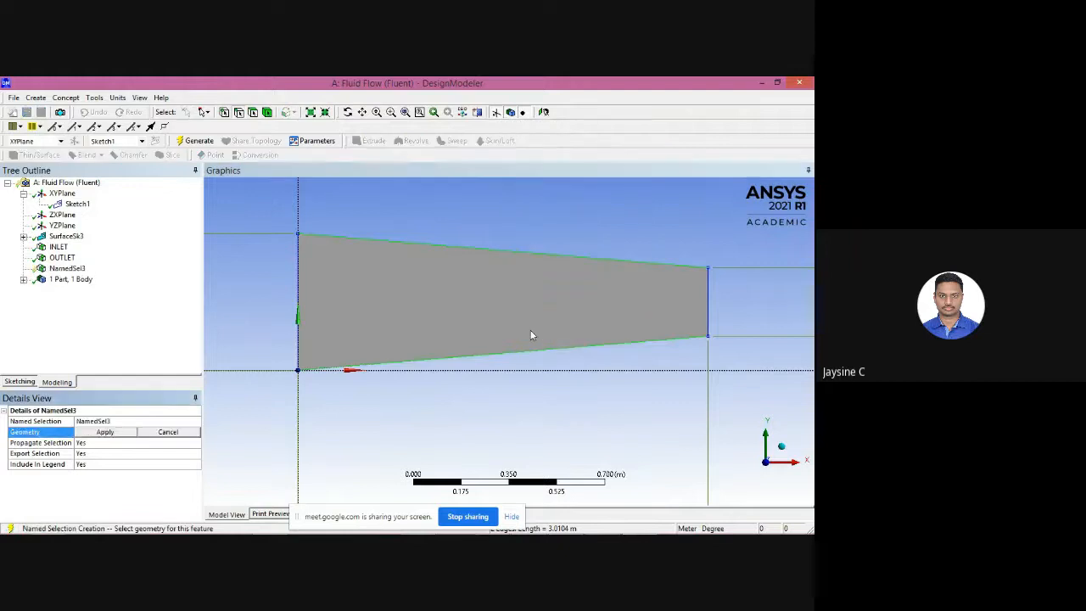
pyautogui.click(131, 420)
pyautogui.write('WALL')
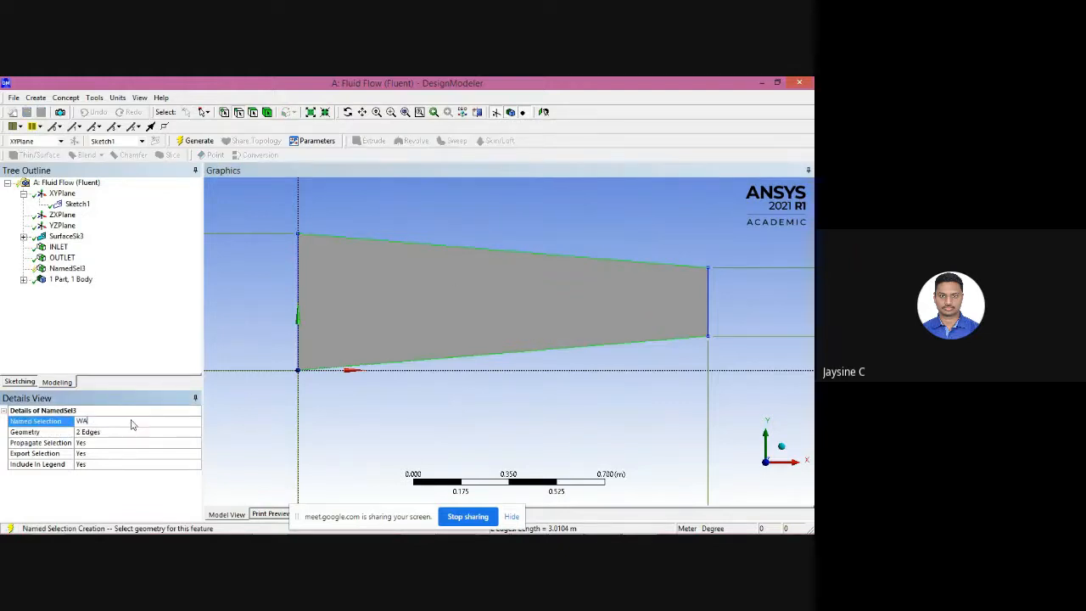
pyautogui.click(69, 384)
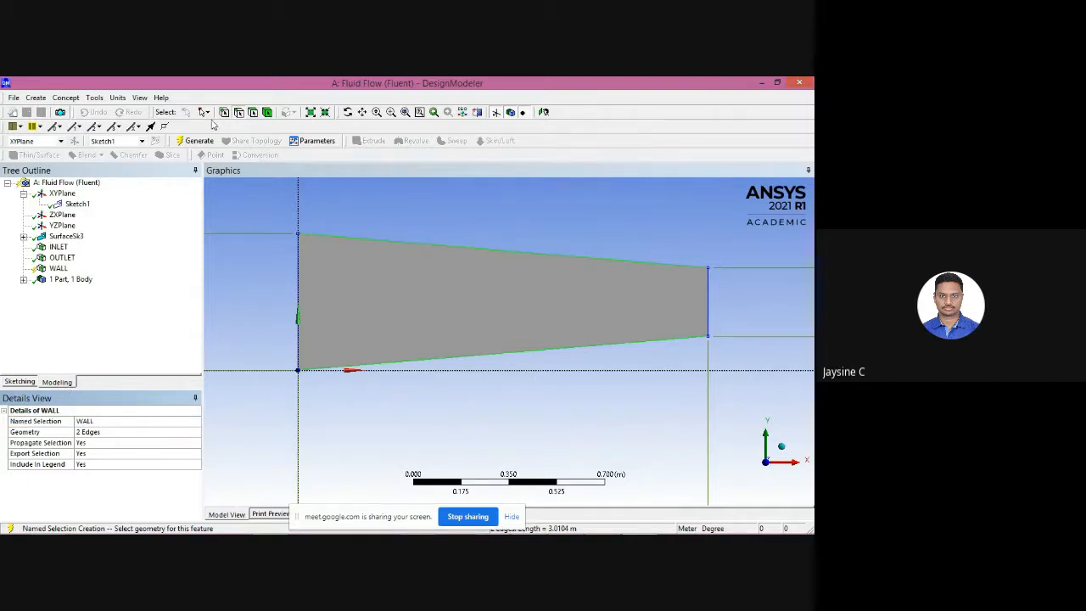
pyautogui.click(198, 142)
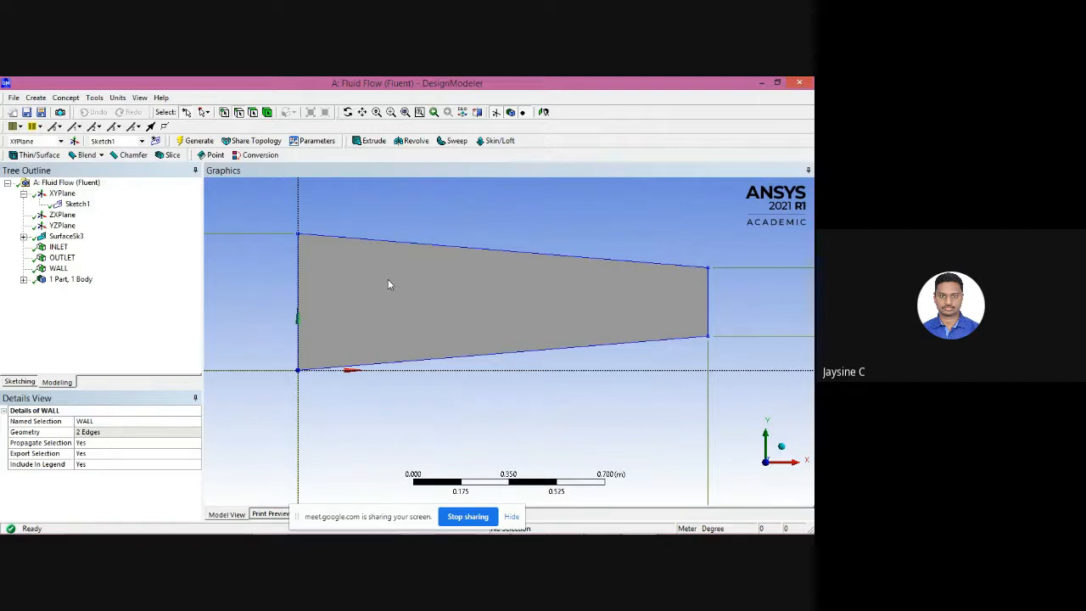
pyautogui.click(66, 98)
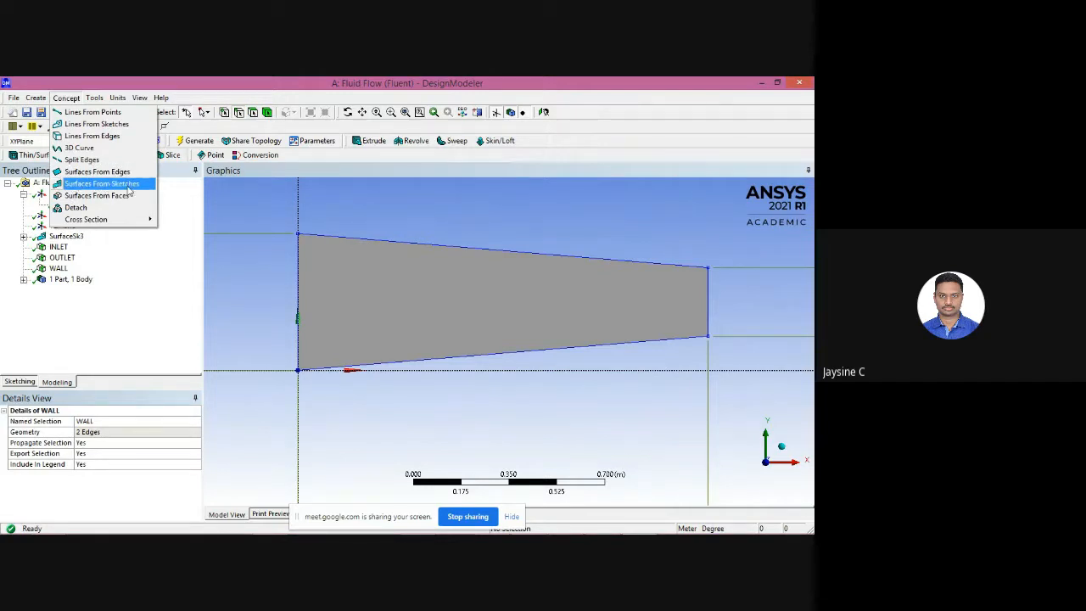
pyautogui.click(250, 233)
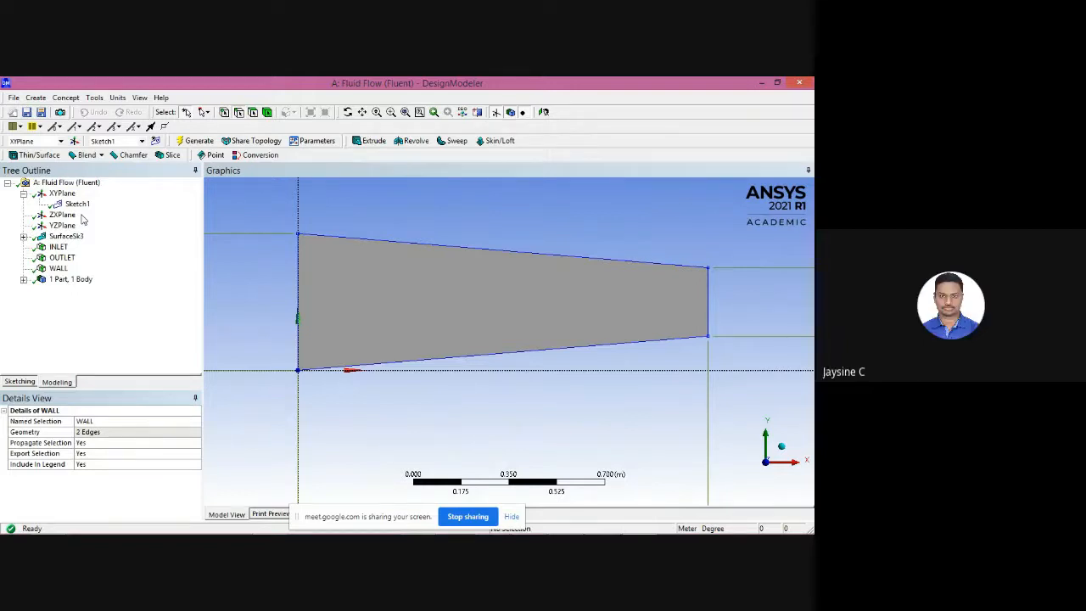
# Check which duct edges belong to the INLET, OUTLET and WALL named selections.
pyautogui.click(54, 250)
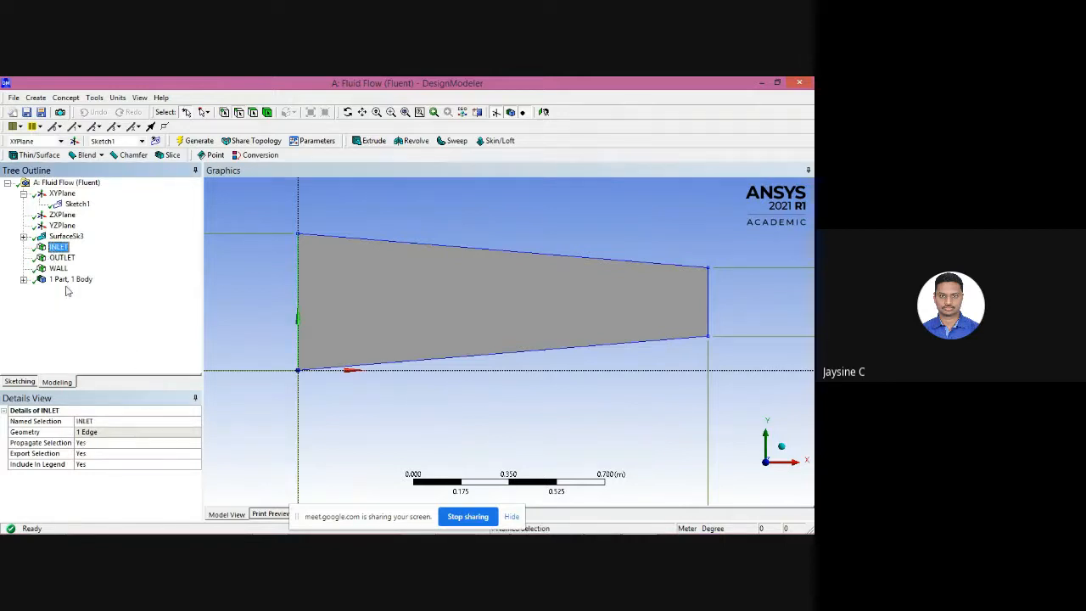
pyautogui.click(62, 258)
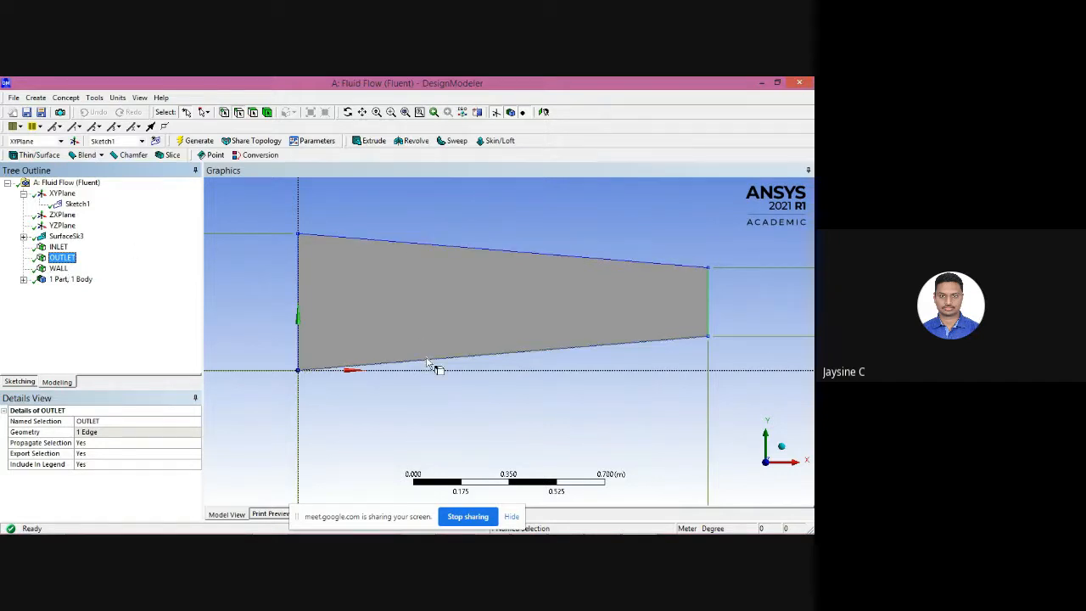
pyautogui.click(58, 268)
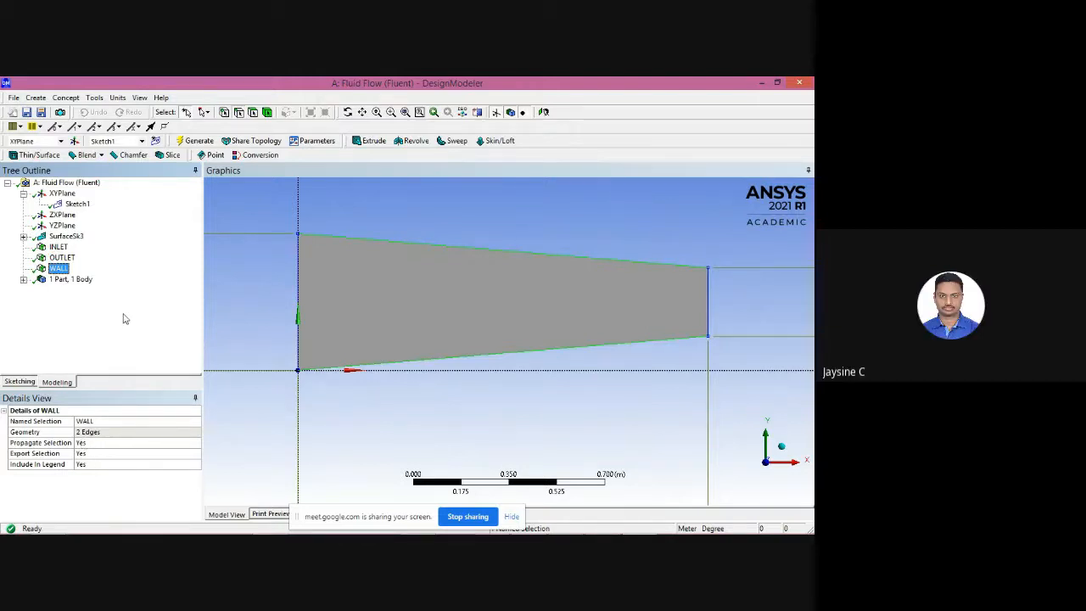
# Regenerate the duct model and close DesignModeler.
pyautogui.click(14, 97)
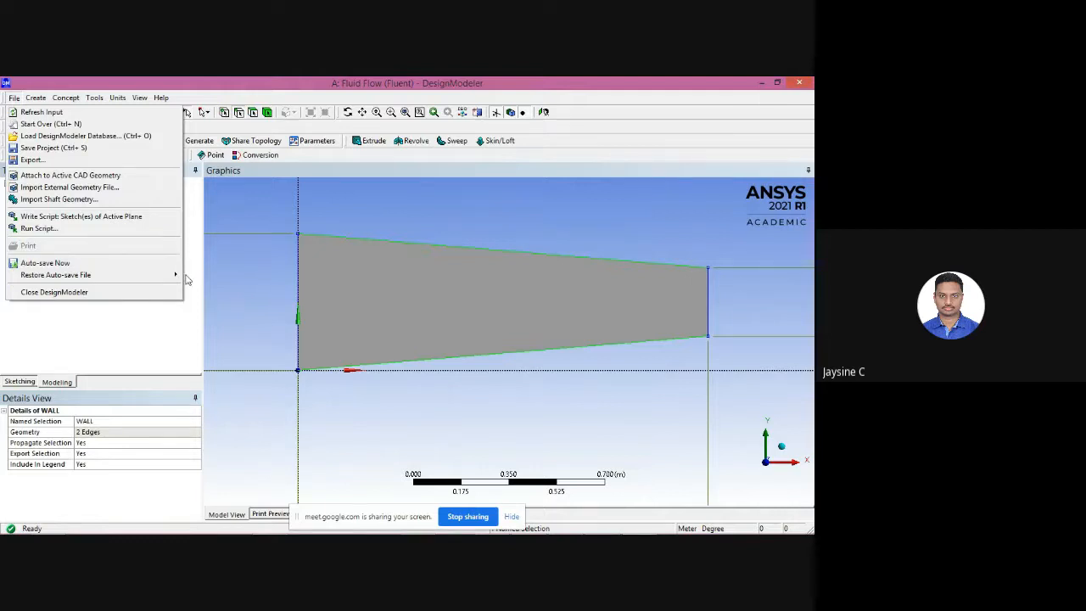
pyautogui.click(198, 144)
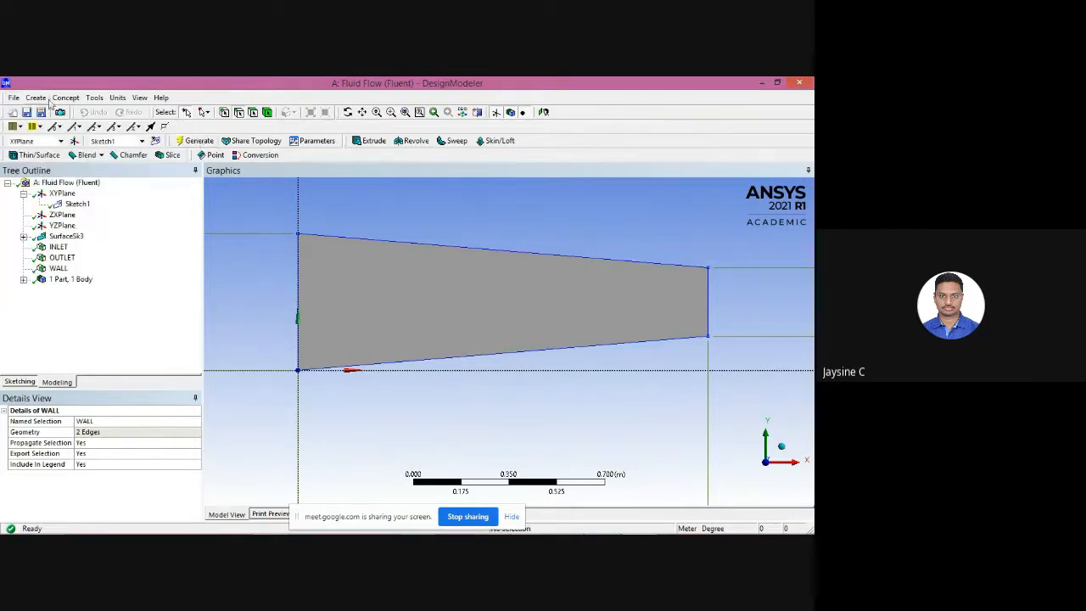
pyautogui.click(15, 97)
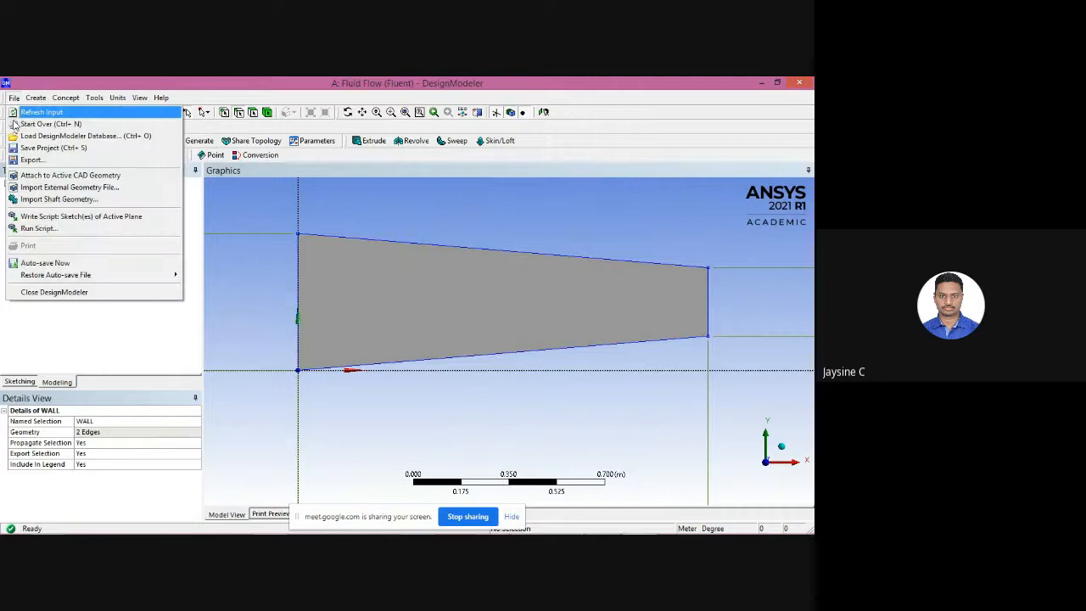
pyautogui.click(48, 294)
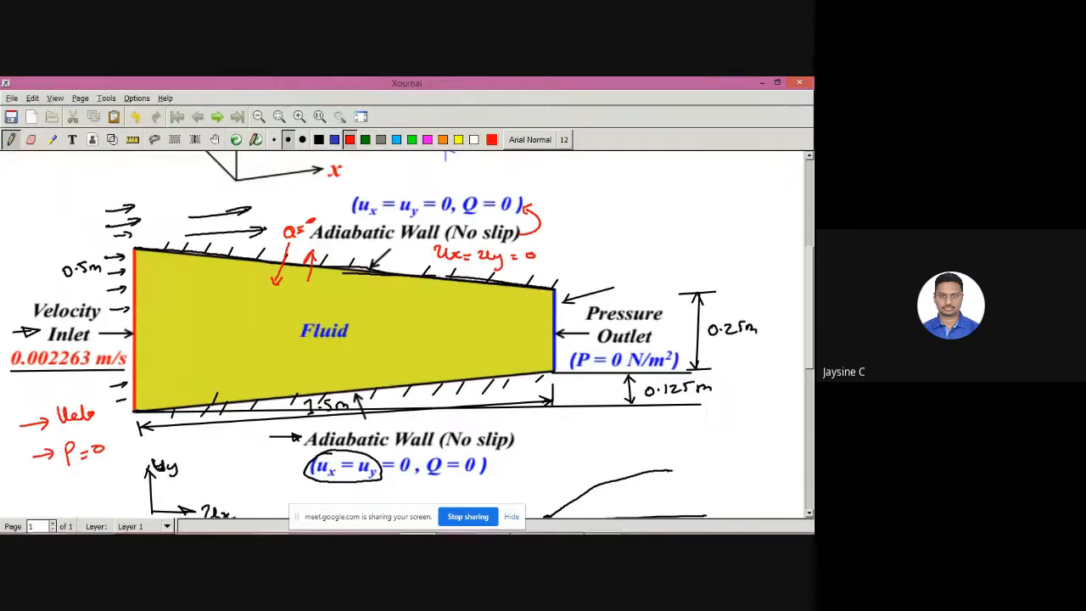
# Switch to Workbench, open the Mesh cell of the Fluid Flow (Fluent) system and view the duct face-on in the XY plane.
pyautogui.click(598, 523)
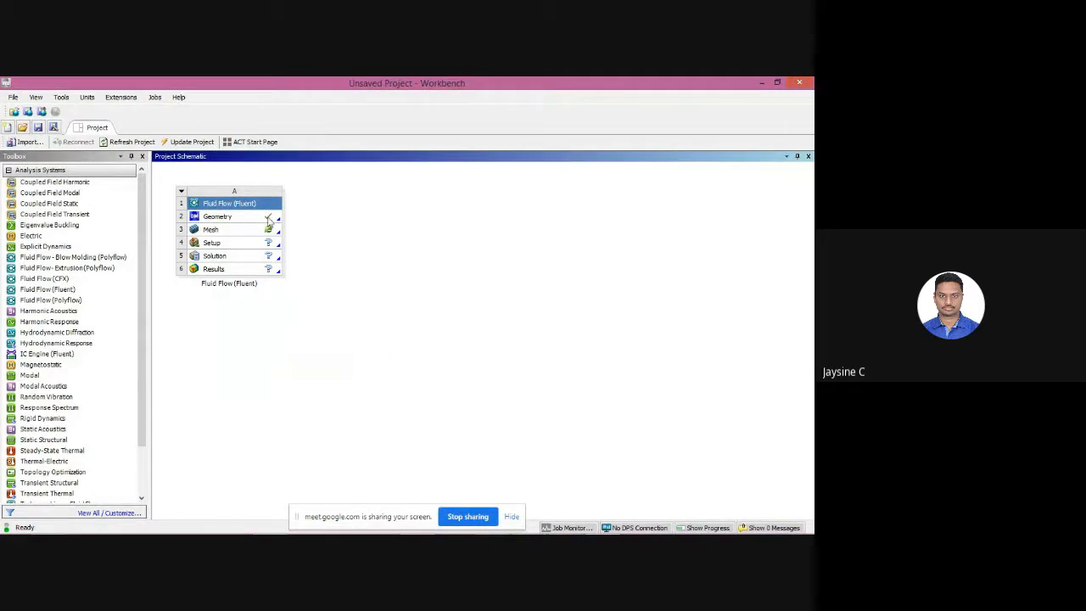
pyautogui.doubleClick(227, 232)
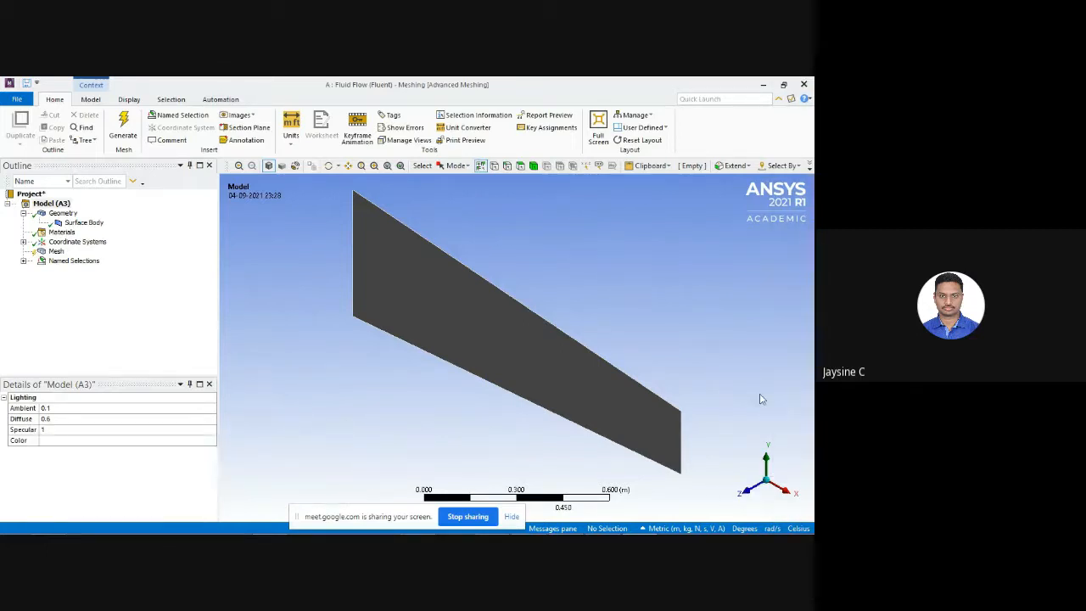
pyautogui.click(747, 496)
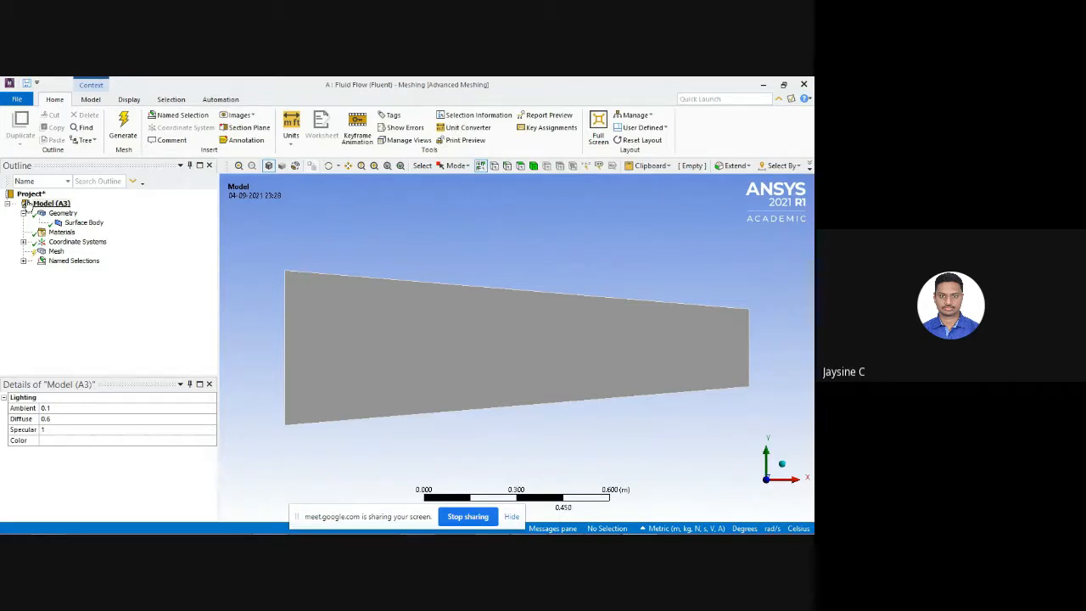
# Insert a mesh sizing control and scope it to the duct's taller vertical inlet edge.
pyautogui.rightClick(55, 253)
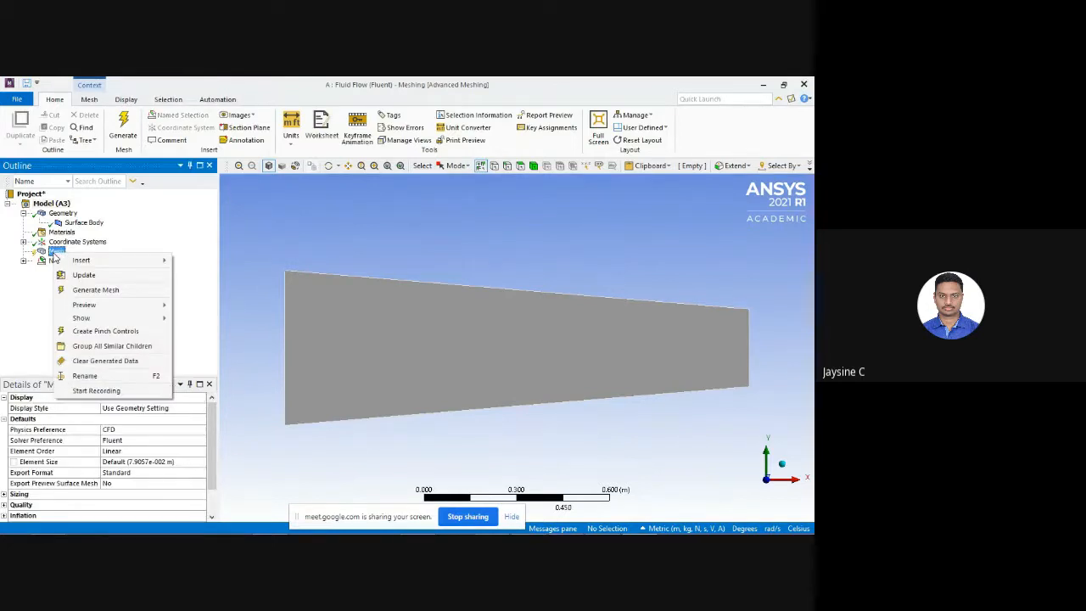
pyautogui.moveTo(157, 260)
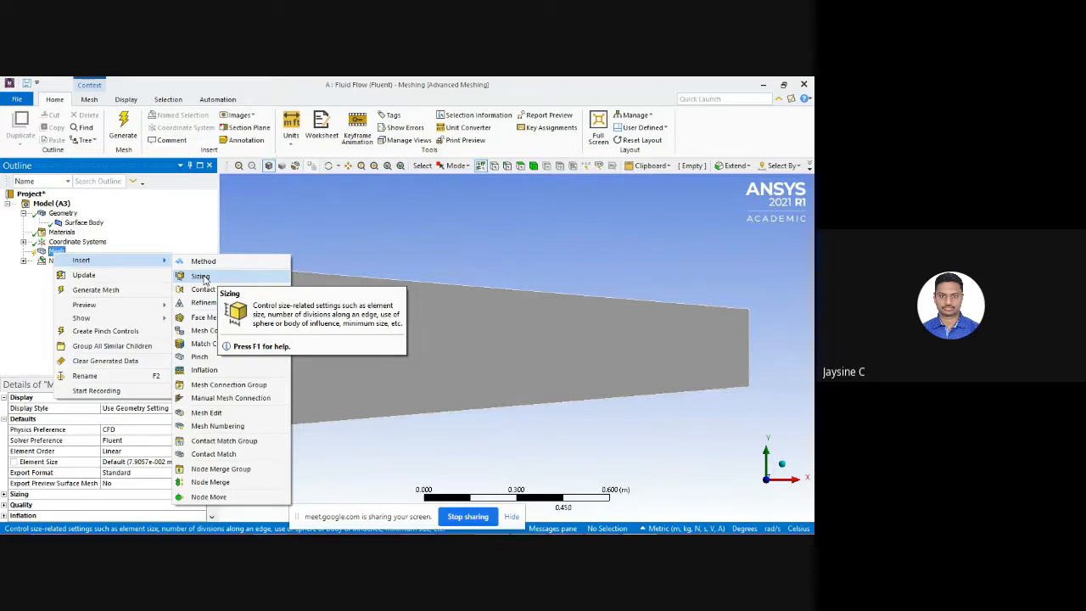
pyautogui.click(201, 277)
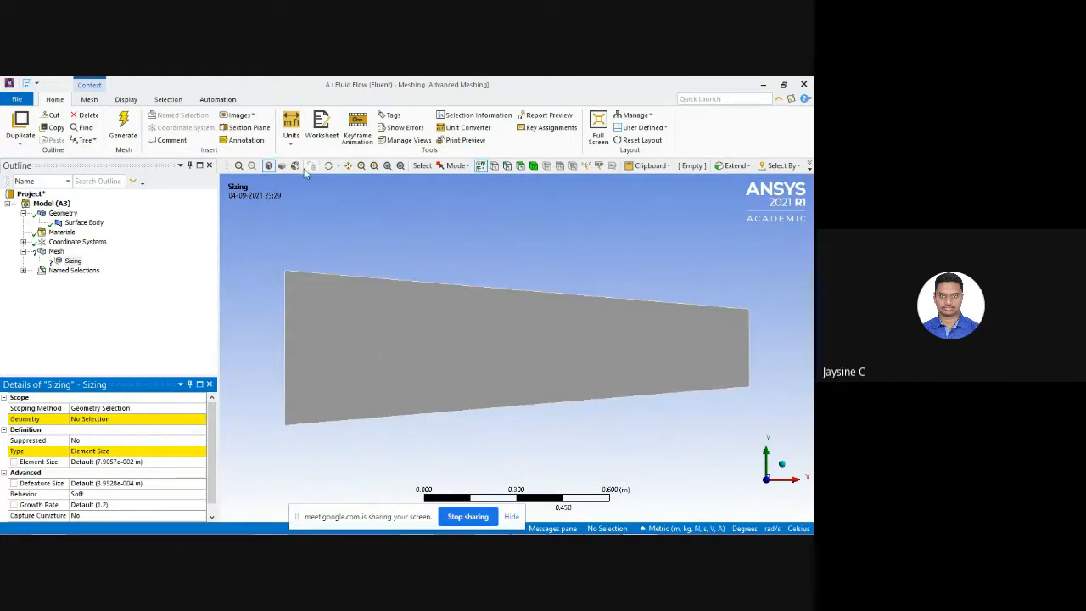
pyautogui.click(508, 166)
pyautogui.click(288, 341)
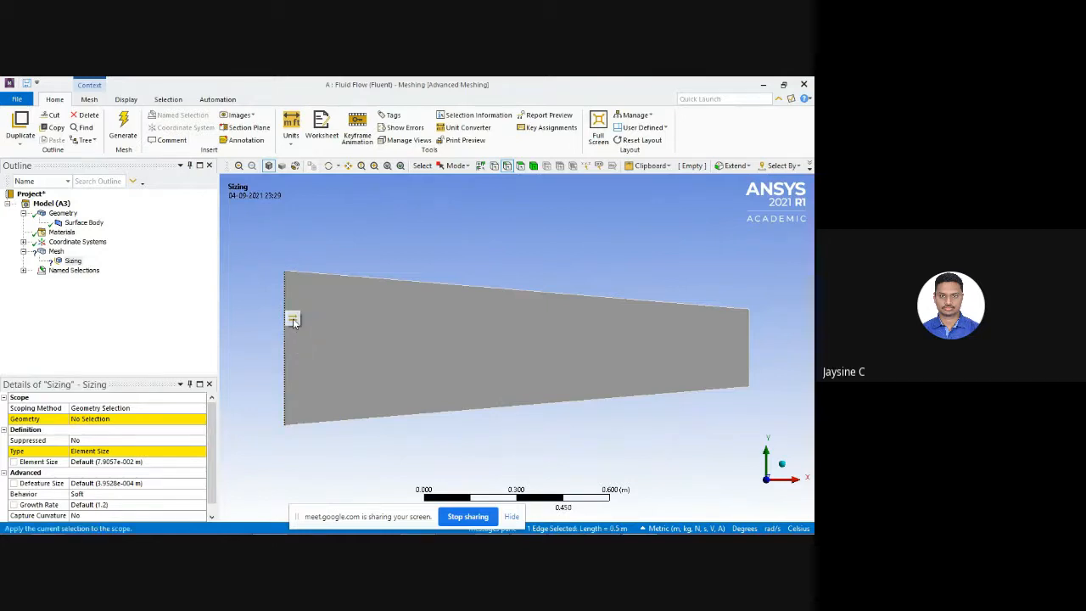
pyautogui.click(292, 319)
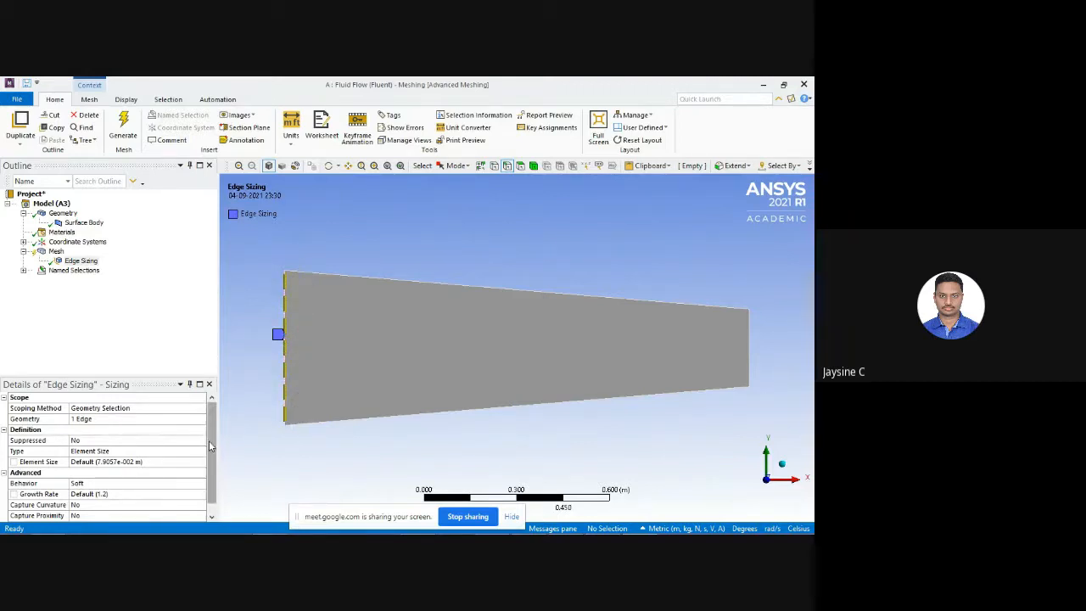
# Set the inlet edge sizing type to Number of Divisions with 50 divisions.
pyautogui.scroll(-1, 212, 445)
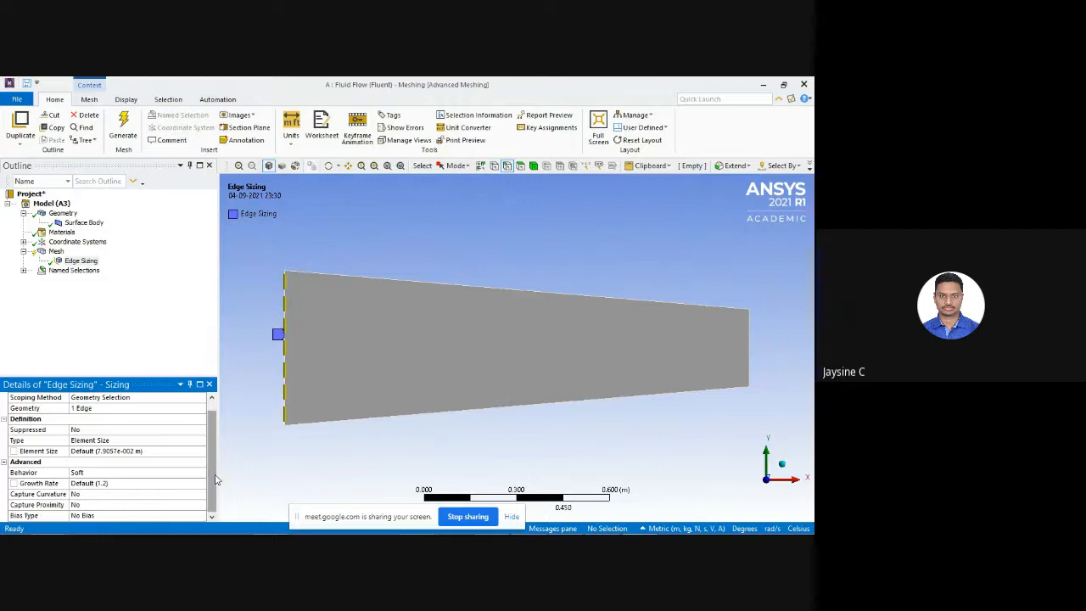
pyautogui.moveTo(215, 480); pyautogui.dragTo(217, 480)
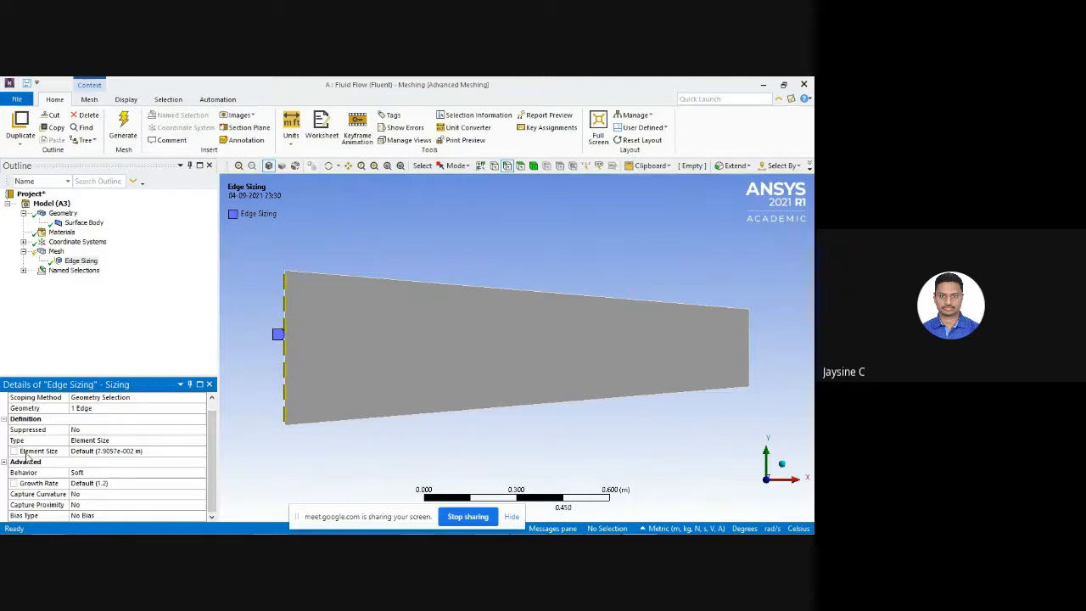
pyautogui.click(97, 440)
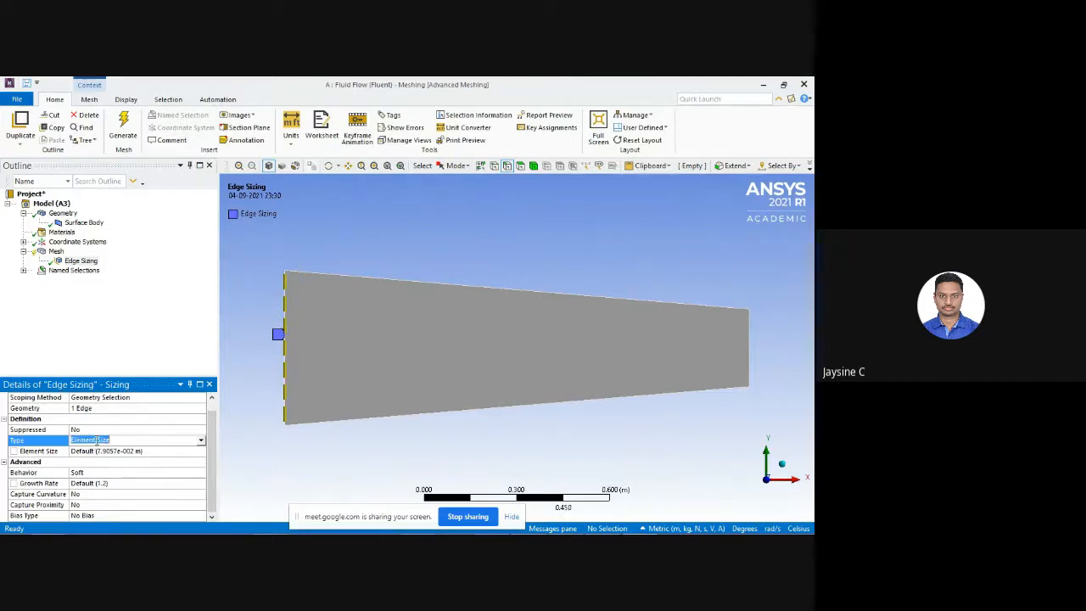
pyautogui.click(200, 442)
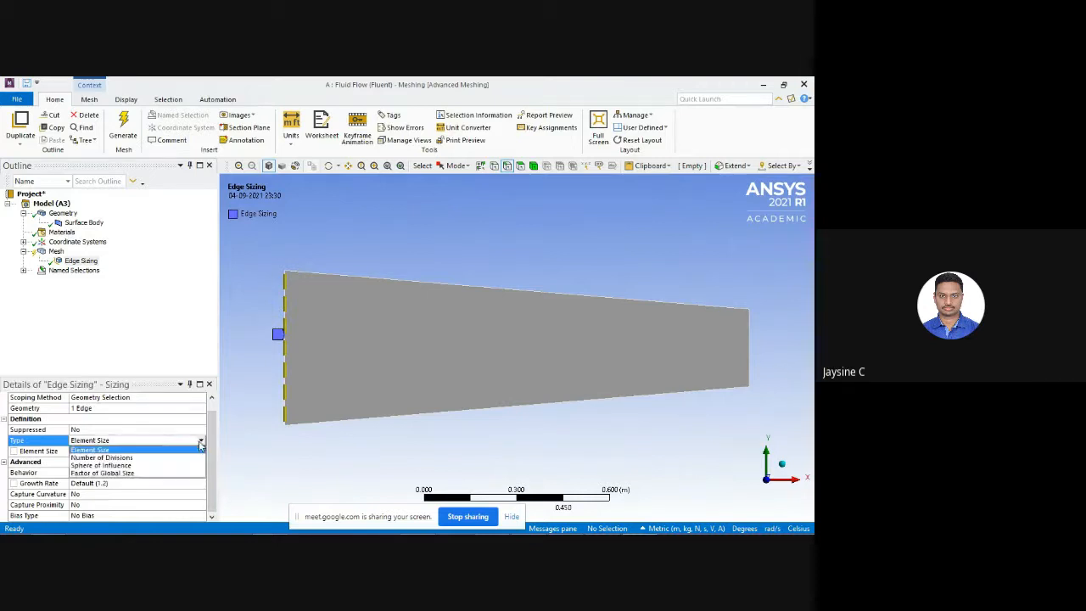
pyautogui.click(189, 461)
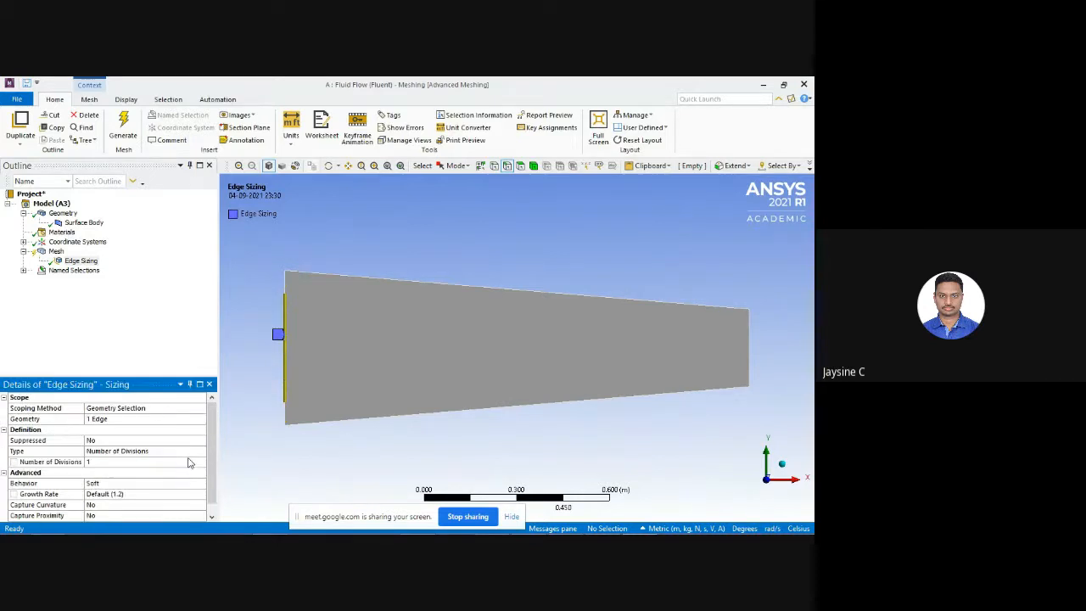
pyautogui.click(175, 461)
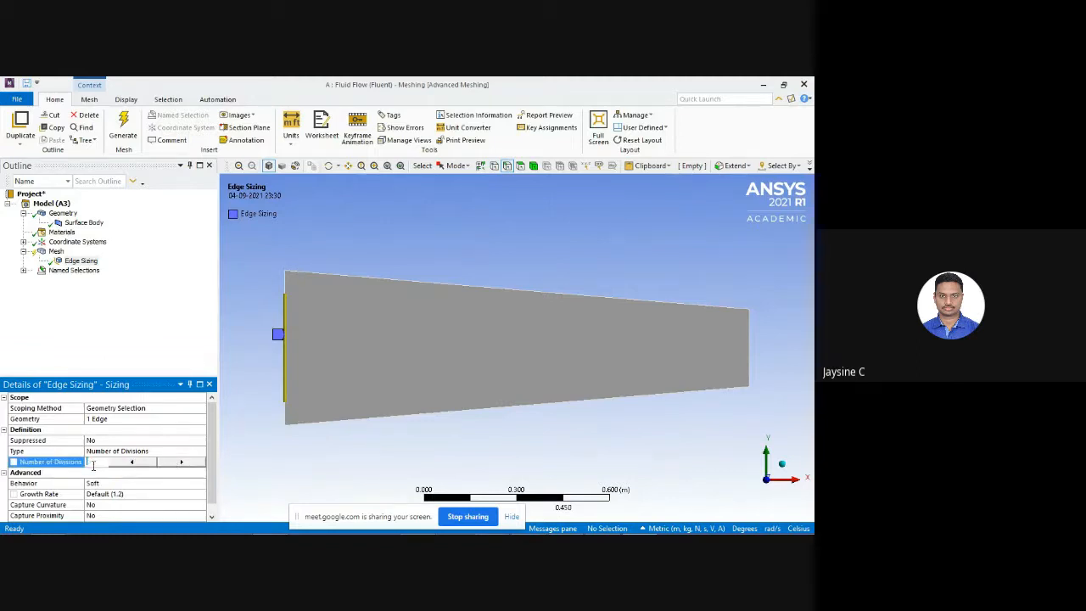
pyautogui.write('50')
pyautogui.click(468, 360)
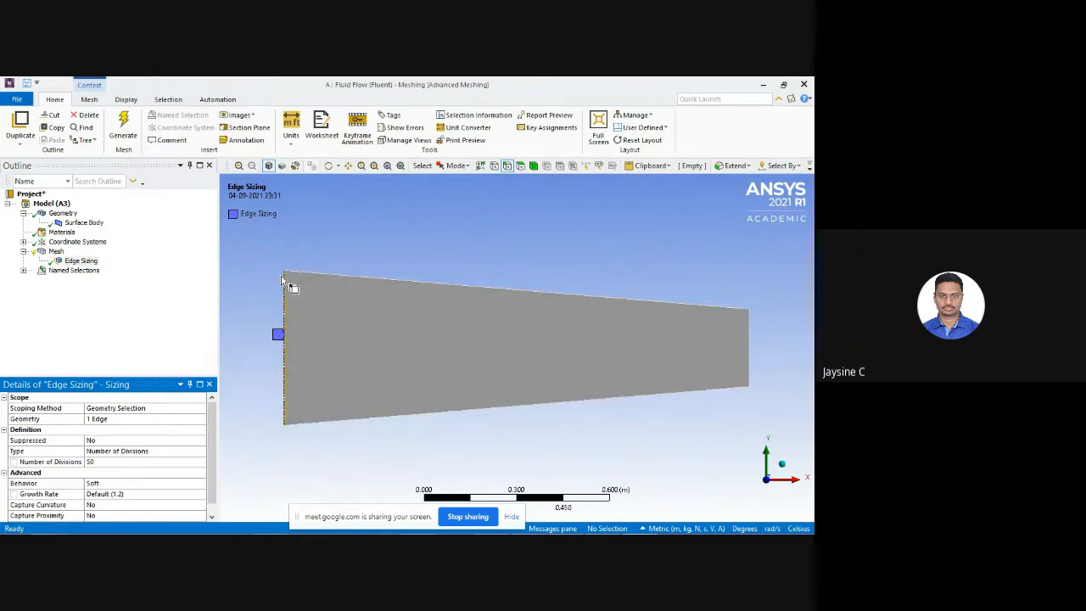
# Insert a second mesh sizing control and scope it to the duct's shorter vertical outlet edge.
pyautogui.rightClick(56, 253)
pyautogui.moveTo(83, 261)
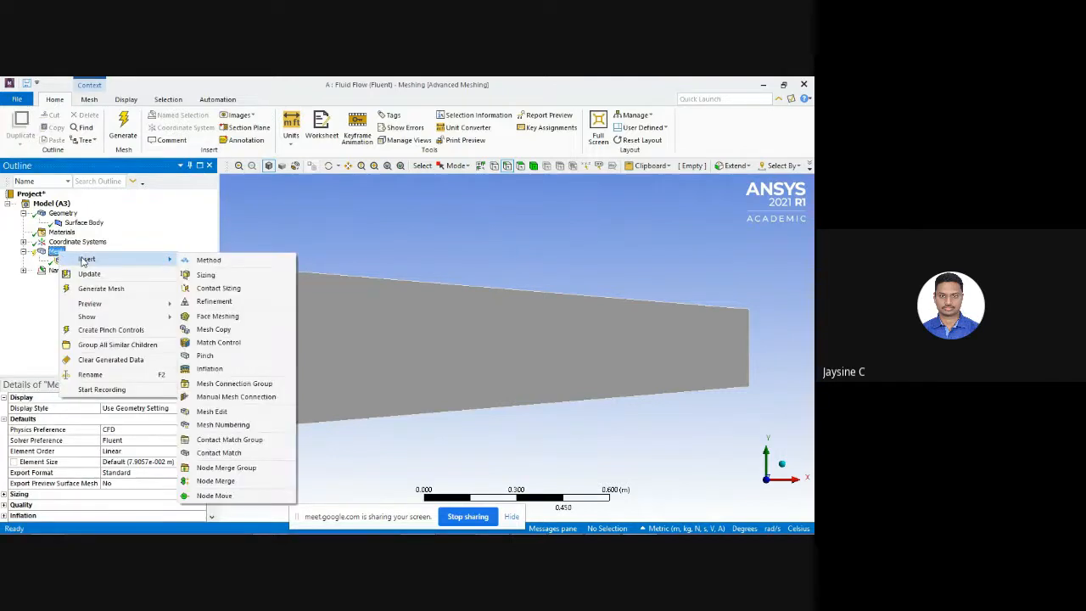
pyautogui.click(209, 274)
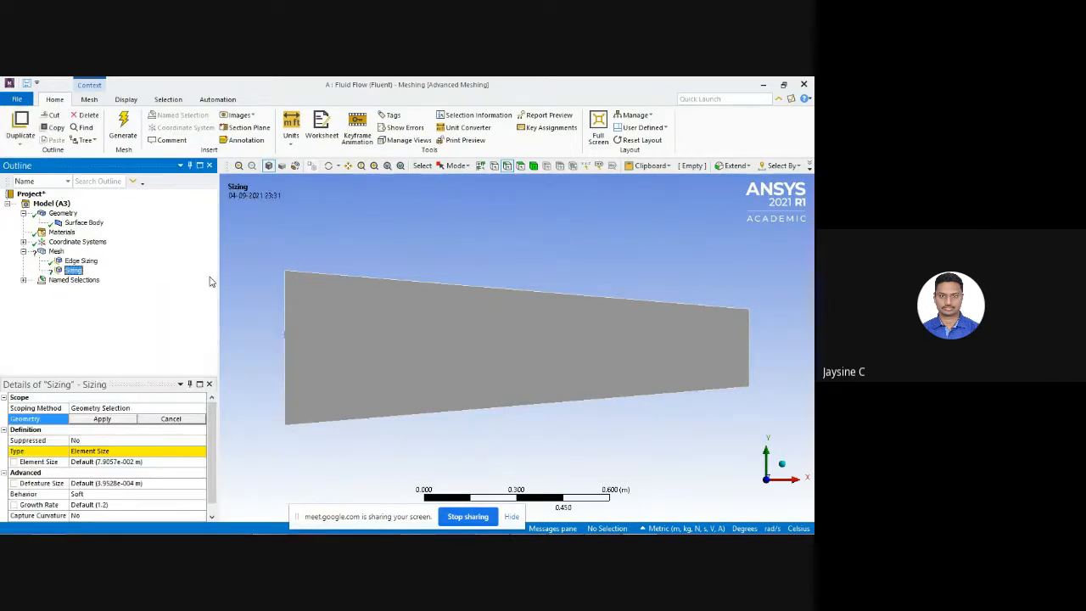
pyautogui.click(506, 167)
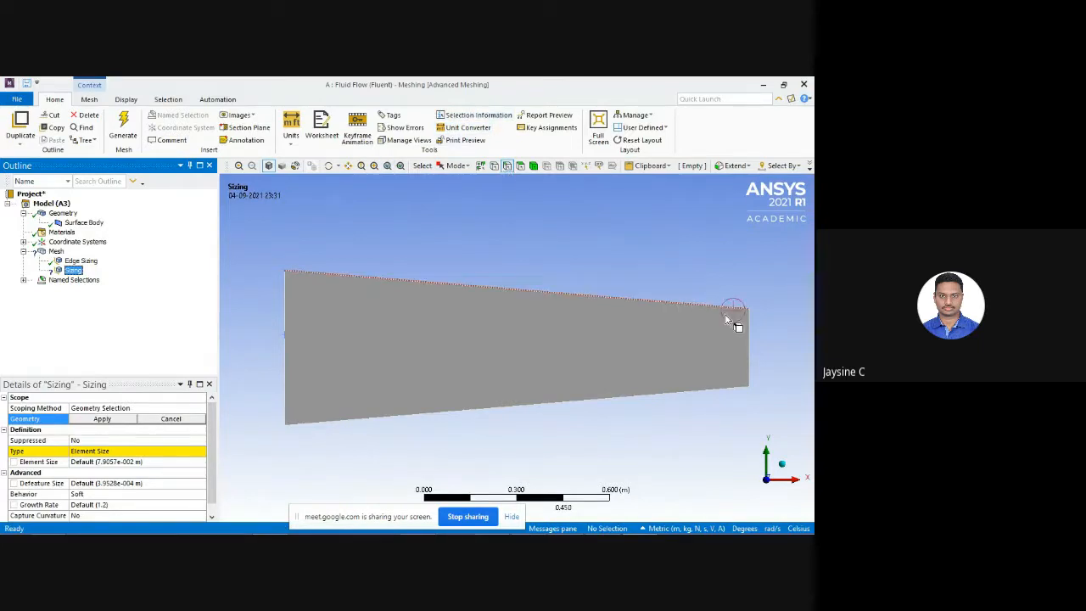
pyautogui.click(749, 340)
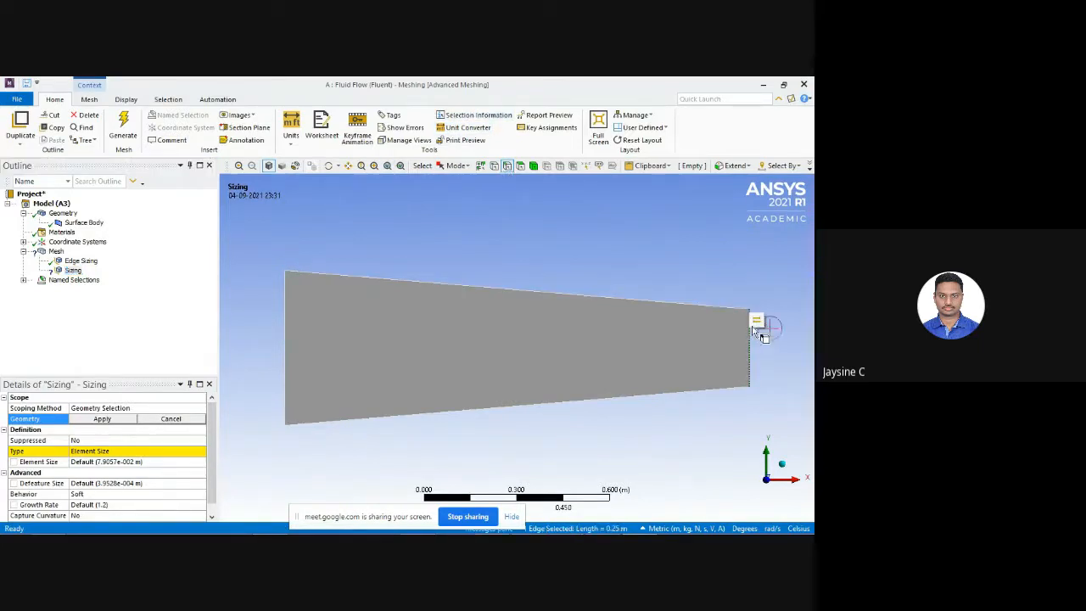
pyautogui.click(755, 322)
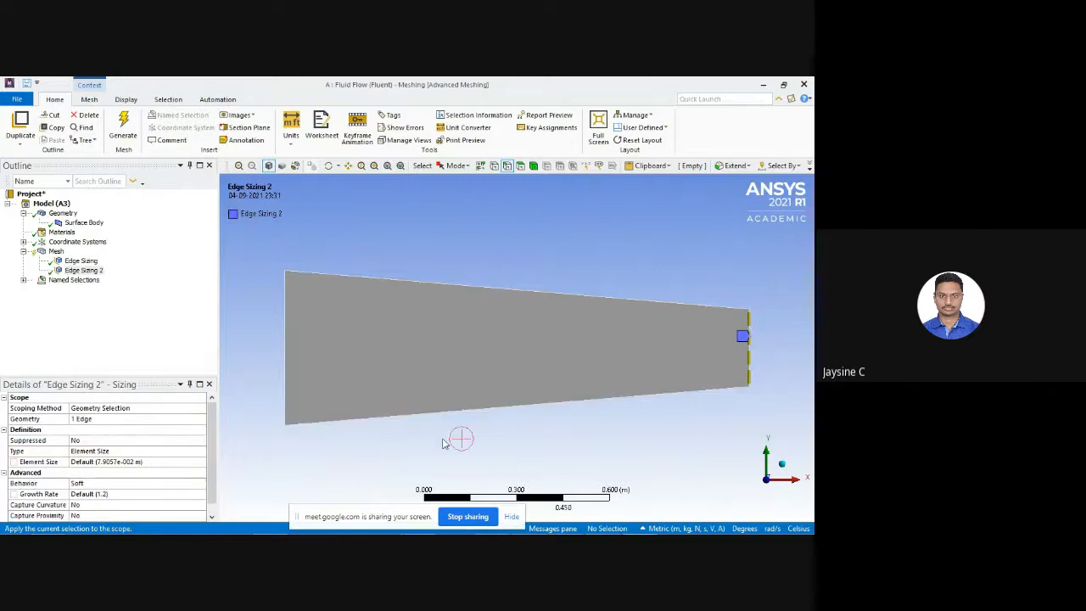
# Set the outlet edge sizing type to Number of Divisions with 50 divisions and inspect the divisions along the edge.
pyautogui.click(125, 451)
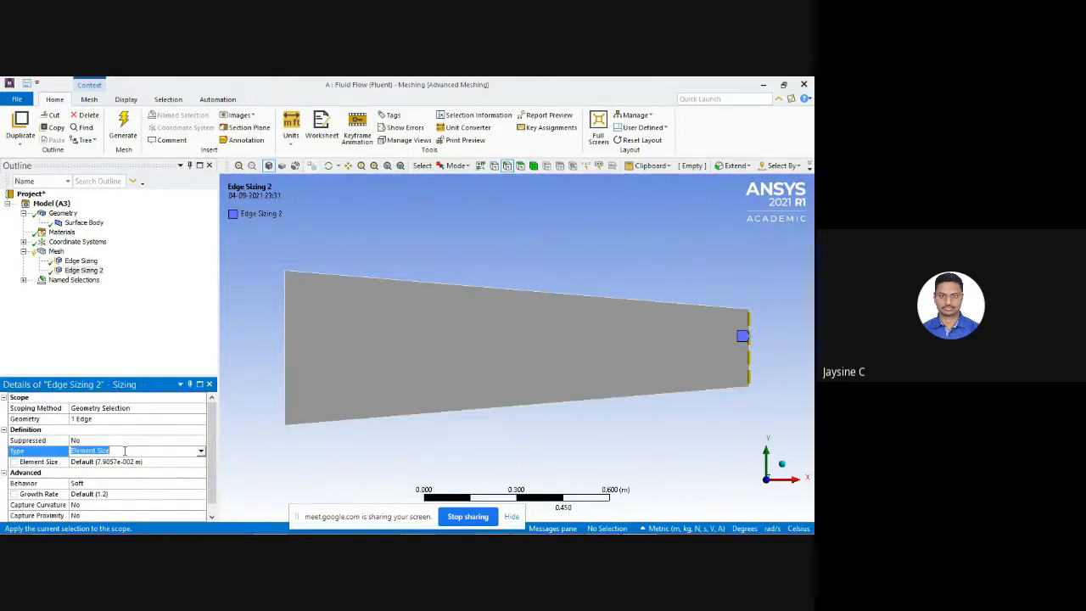
pyautogui.click(201, 451)
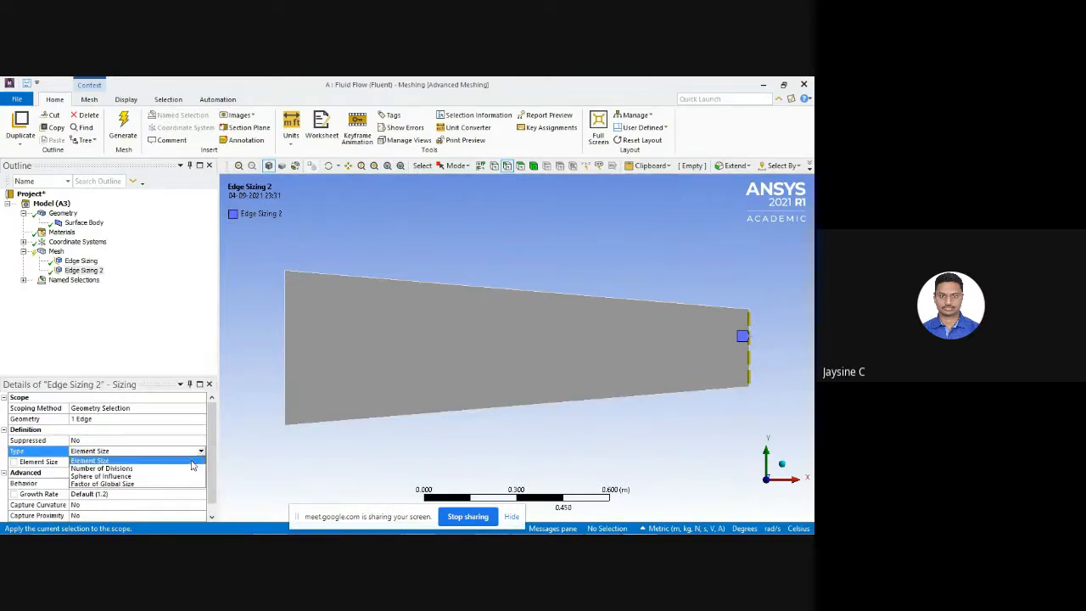
pyautogui.click(188, 472)
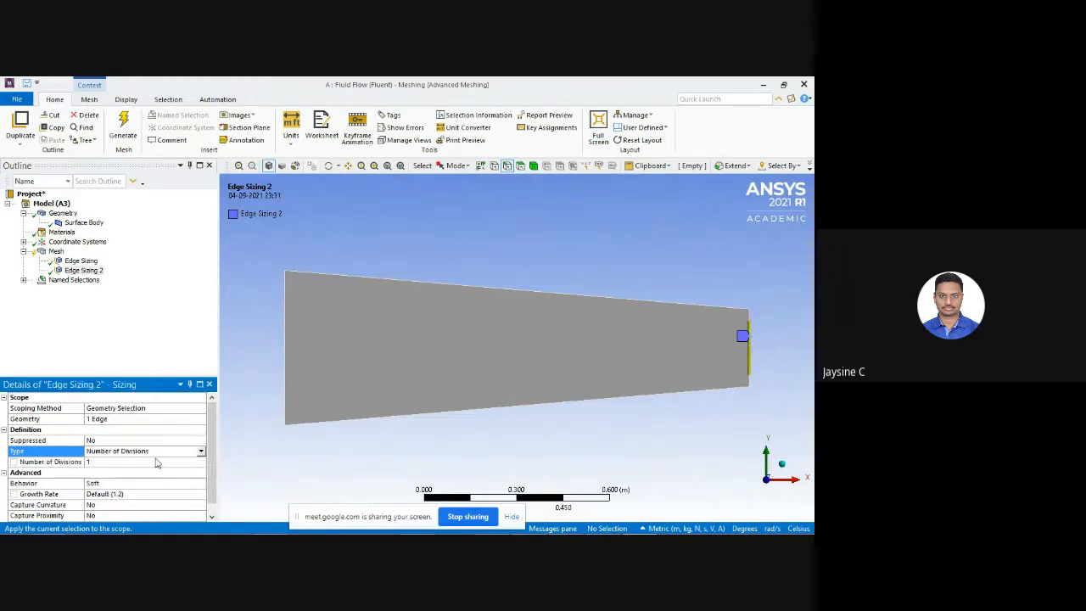
pyautogui.click(156, 461)
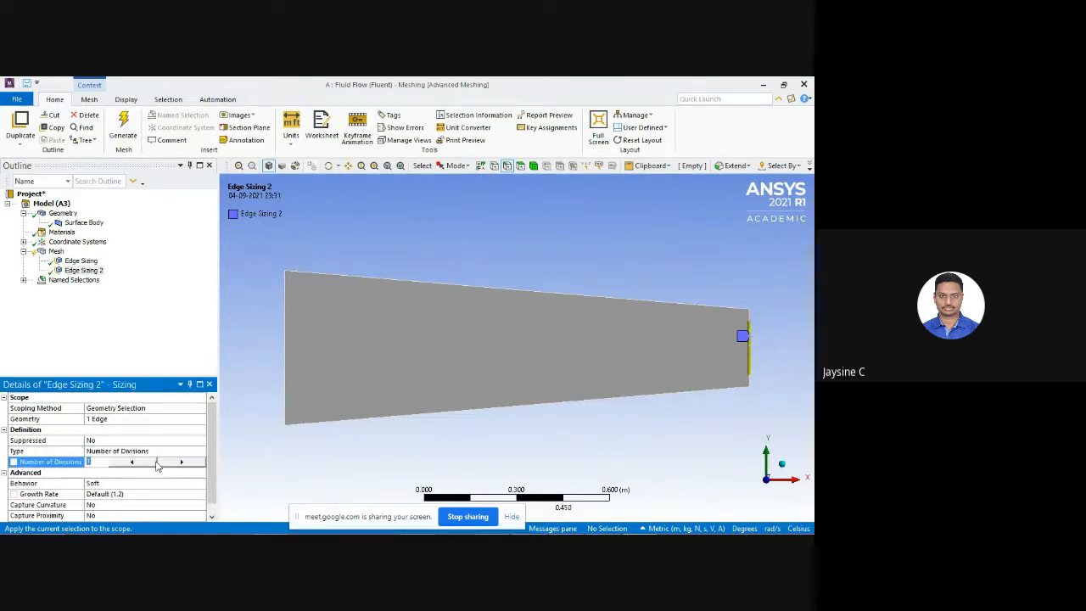
pyautogui.press('super+plus')
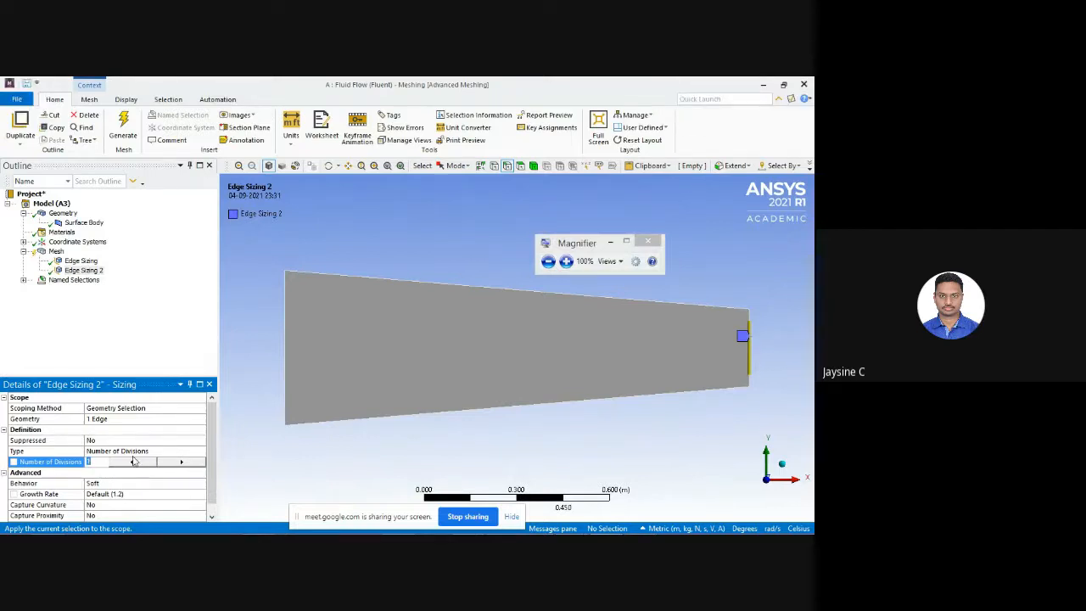
pyautogui.press('super+plus')
pyautogui.press('super+plus')
pyautogui.press('super+plus')
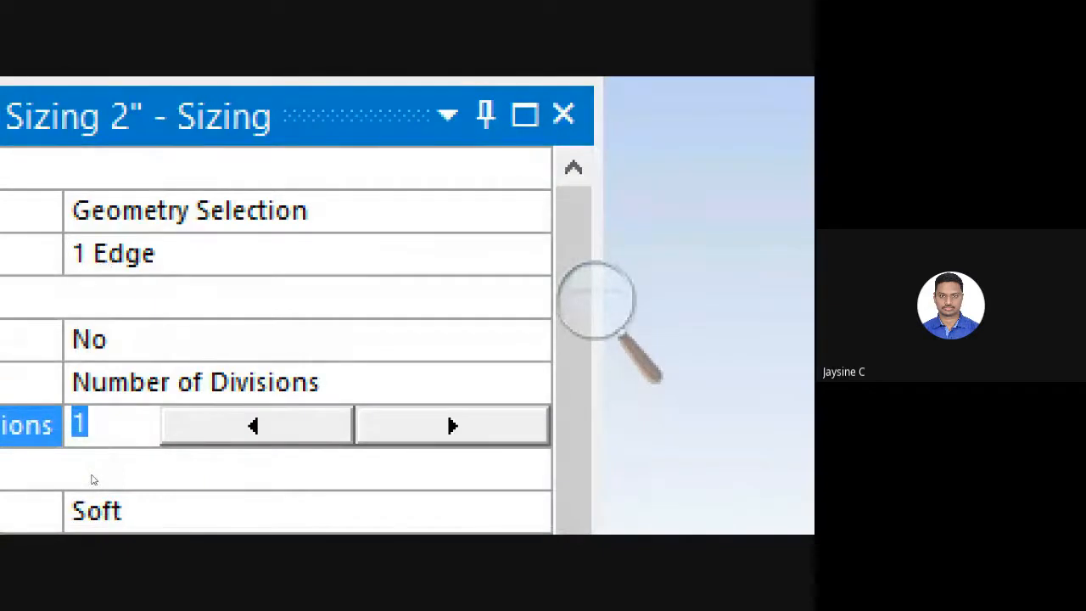
pyautogui.write('50')
pyautogui.press('Return')
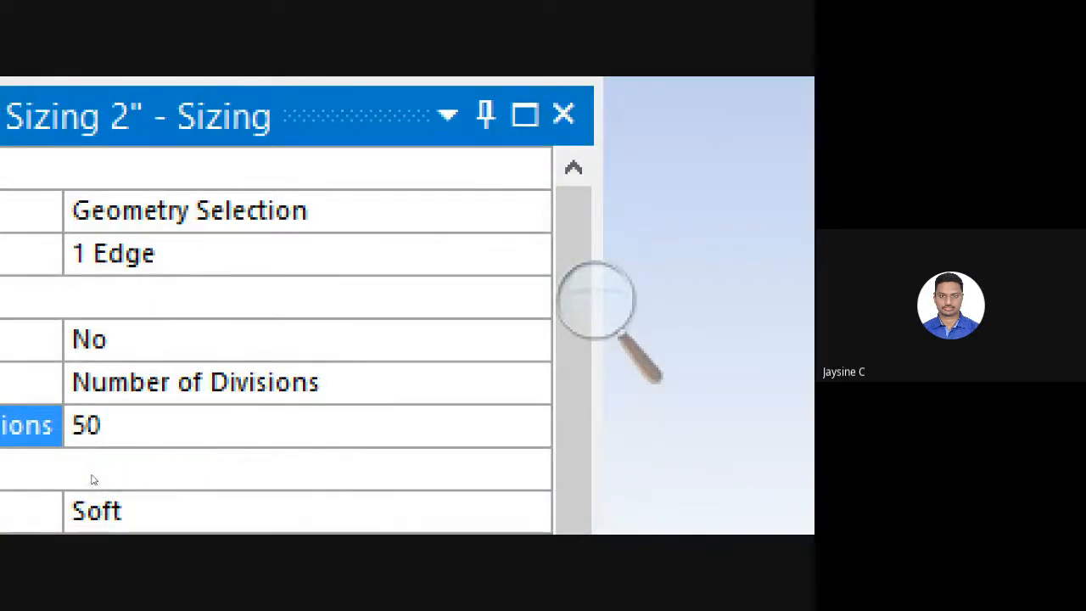
pyautogui.press('super+minus')
pyautogui.press('super+minus')
pyautogui.press('super+minus')
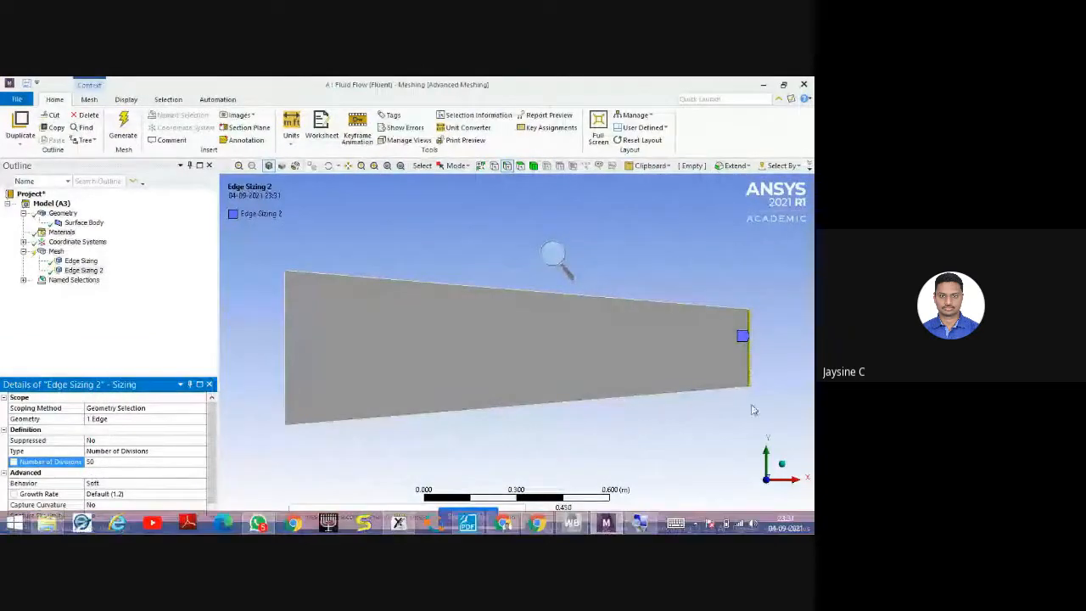
pyautogui.press('super+plus')
pyautogui.press('super+plus')
pyautogui.press('super+plus')
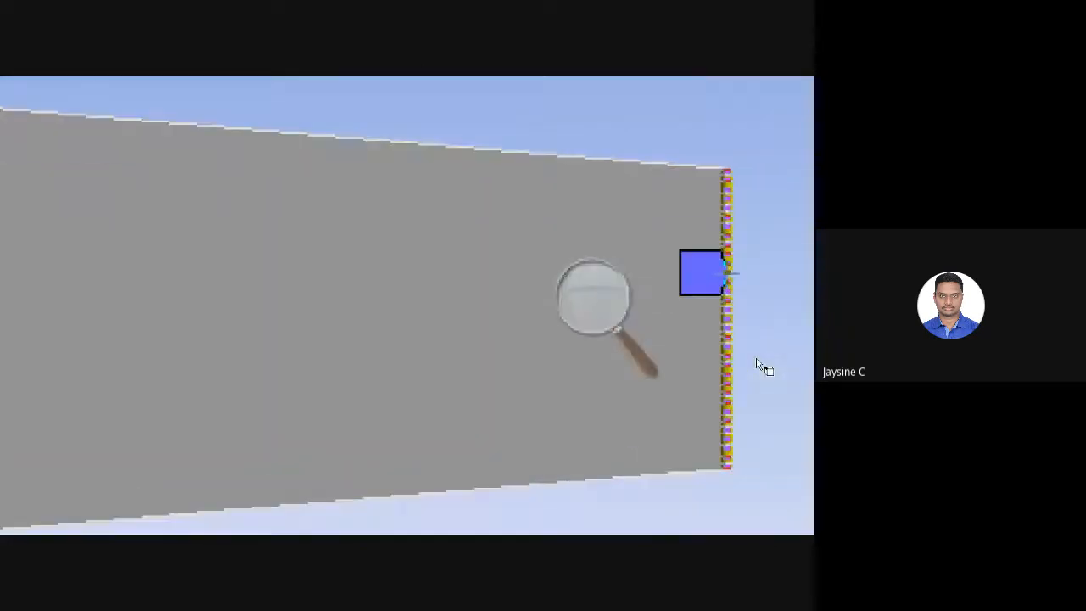
pyautogui.press('super+minus')
pyautogui.press('super+minus')
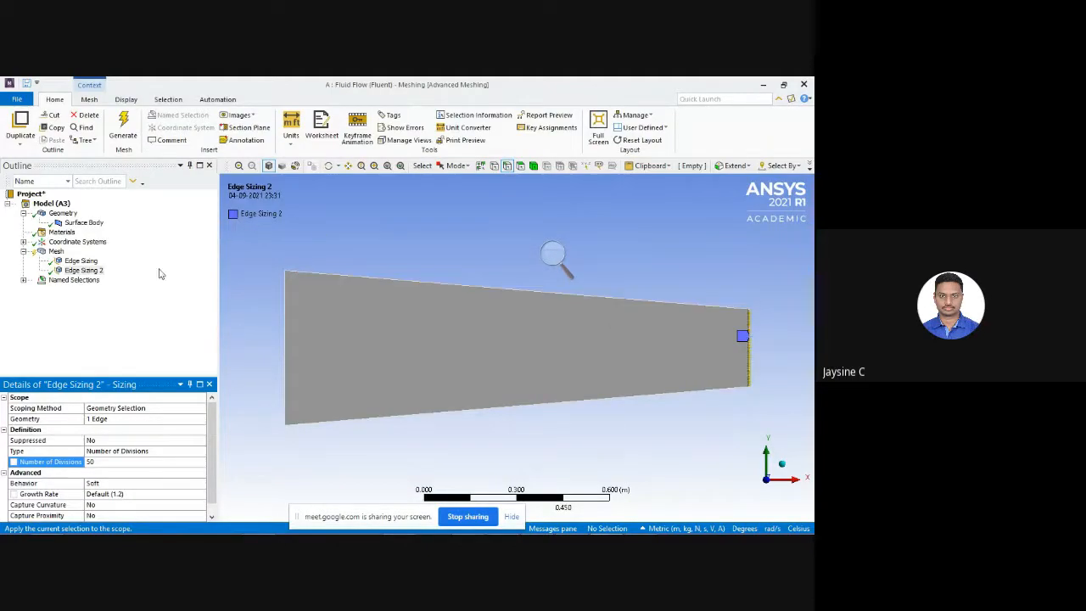
# Insert a third mesh sizing control and scope it to the duct's upper and lower sloped wall edges.
pyautogui.rightClick(55, 251)
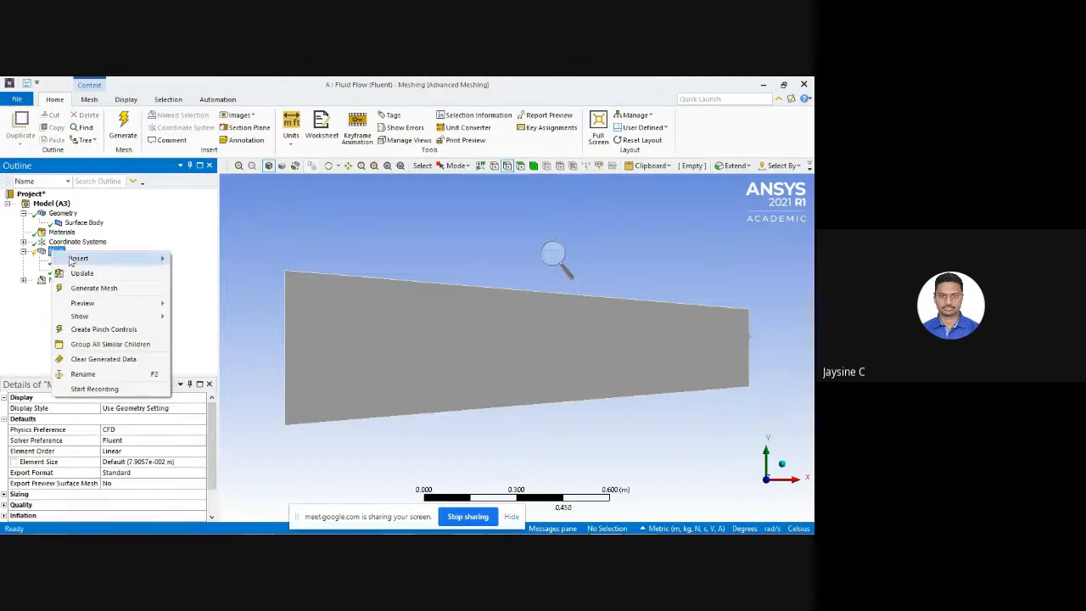
pyautogui.moveTo(76, 261)
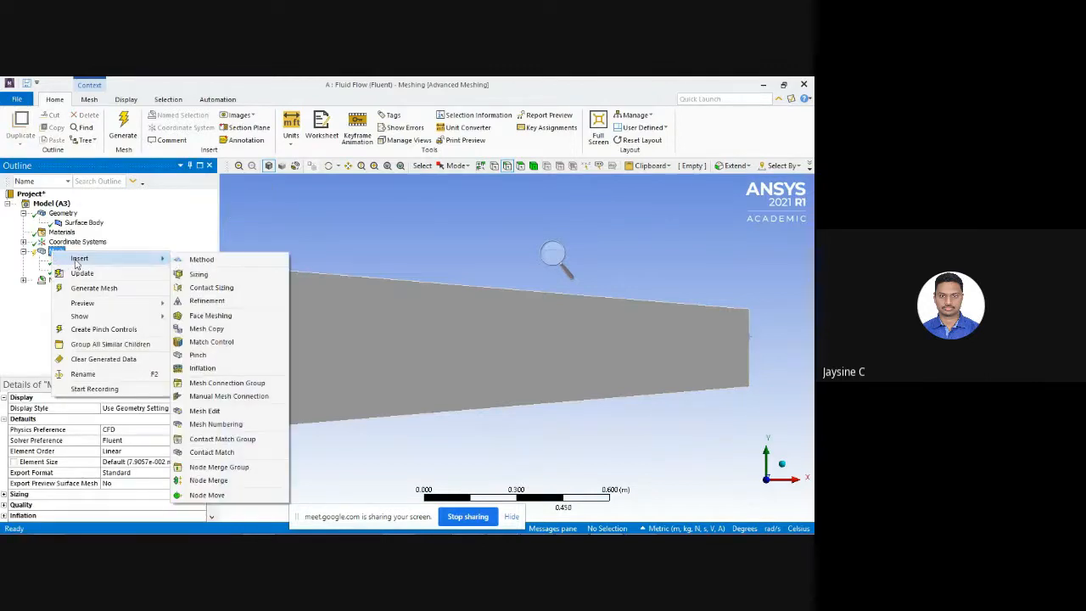
pyautogui.click(204, 275)
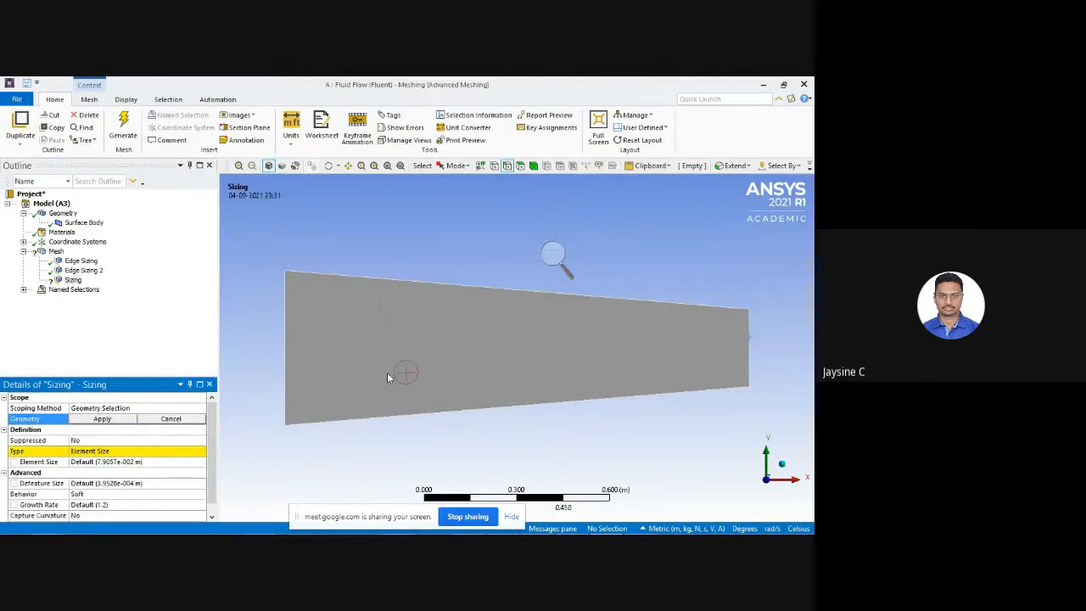
pyautogui.click(399, 282)
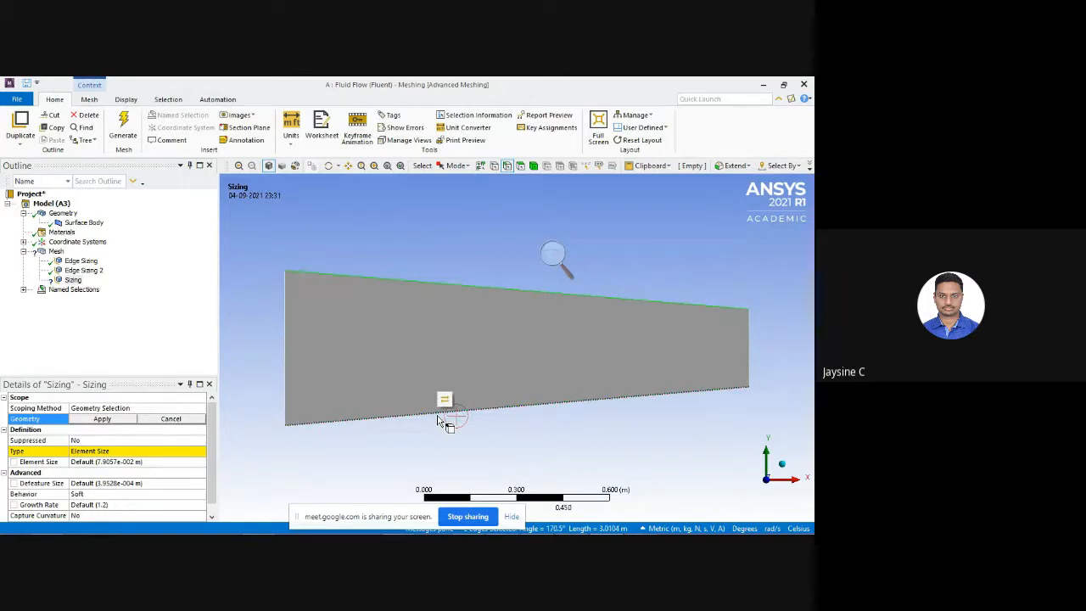
pyautogui.keyDown('ctrl'); pyautogui.click(460, 411); pyautogui.keyUp('ctrl')
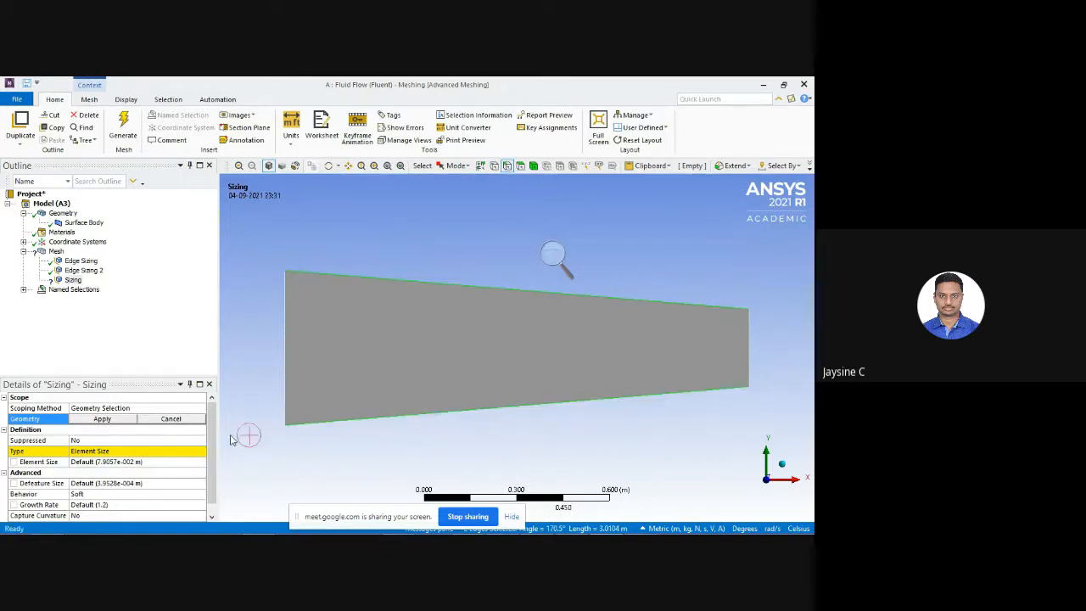
pyautogui.click(119, 420)
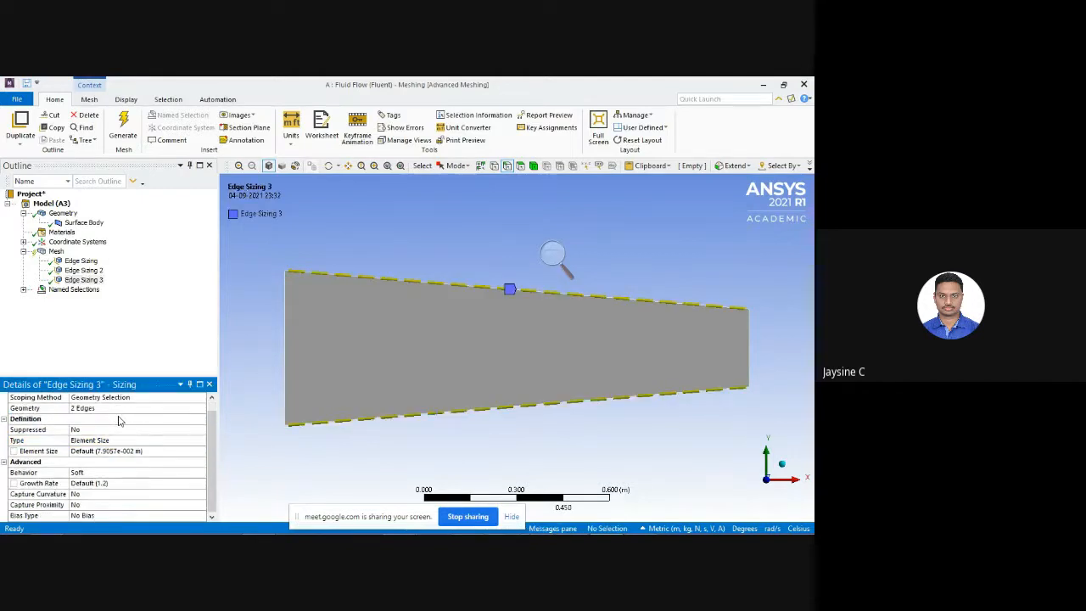
# Set the sizing type of the two sloped wall edges to Number of Divisions with 150 divisions.
pyautogui.click(119, 439)
pyautogui.click(135, 442)
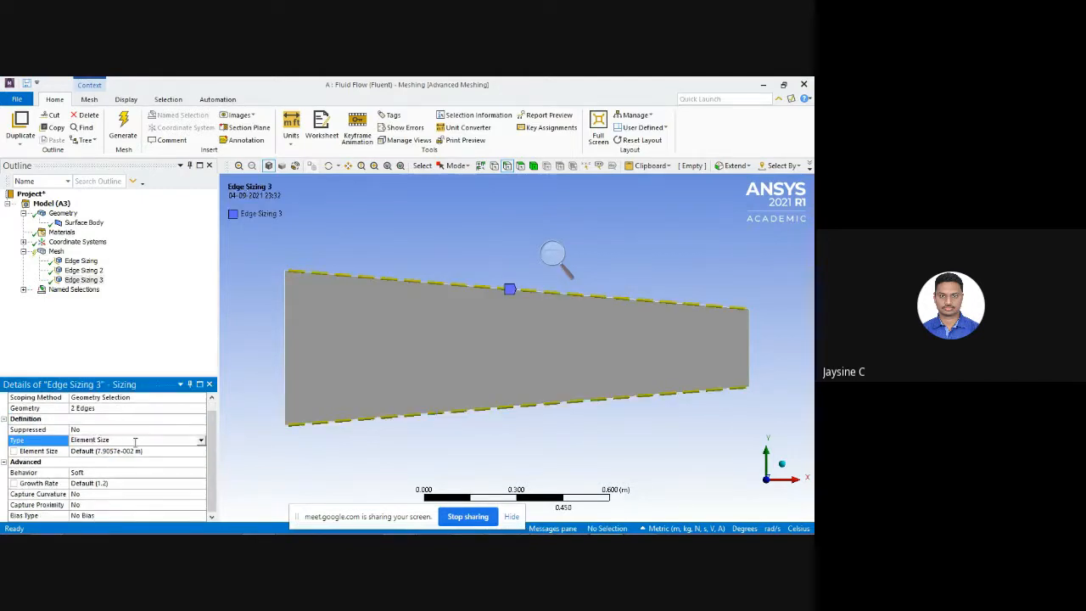
pyautogui.click(201, 441)
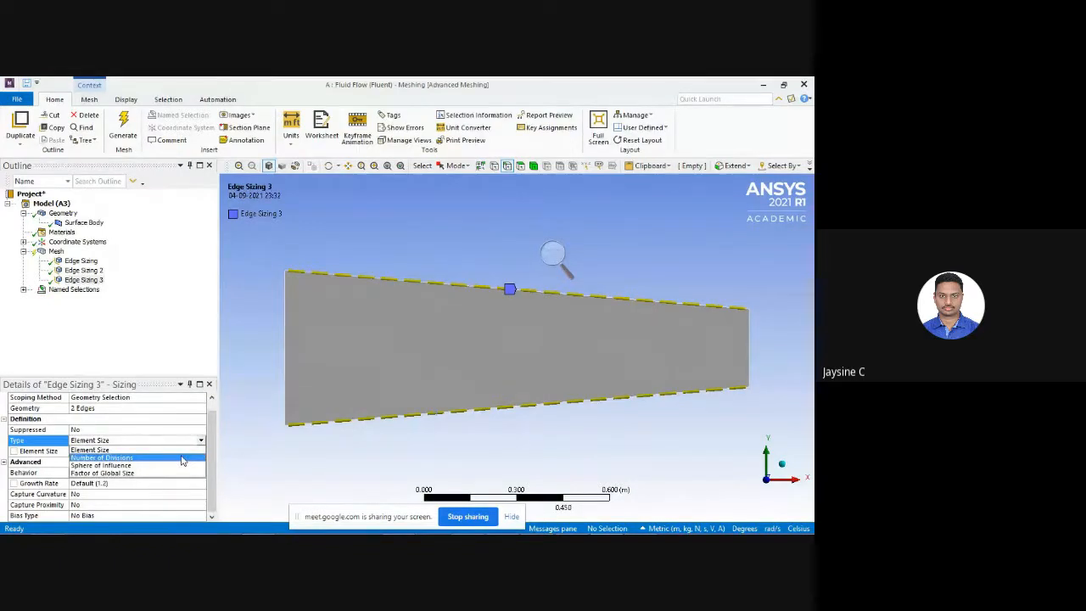
pyautogui.click(181, 458)
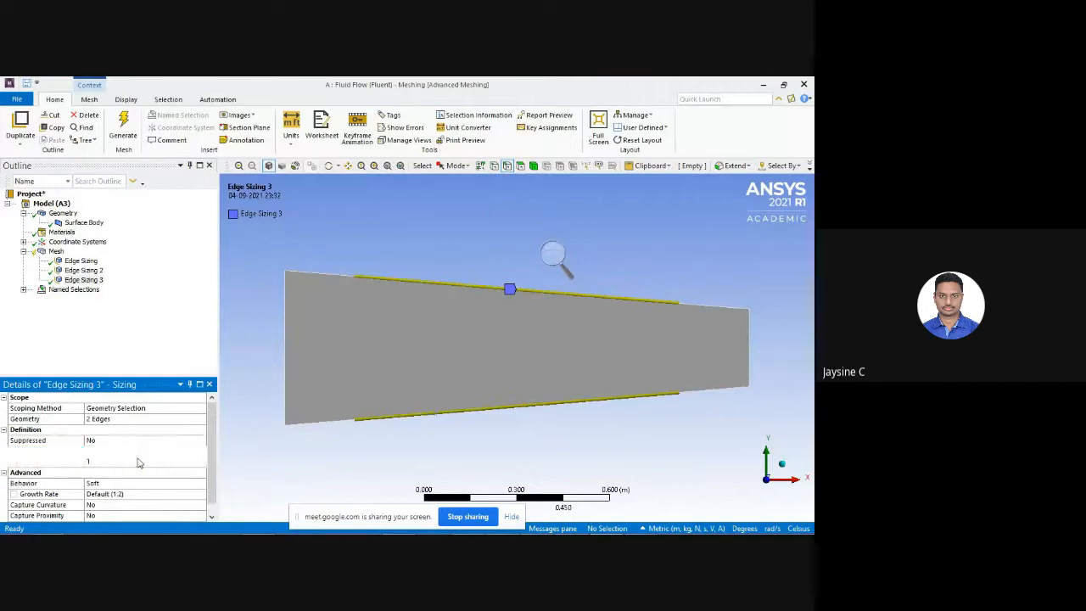
pyautogui.click(136, 462)
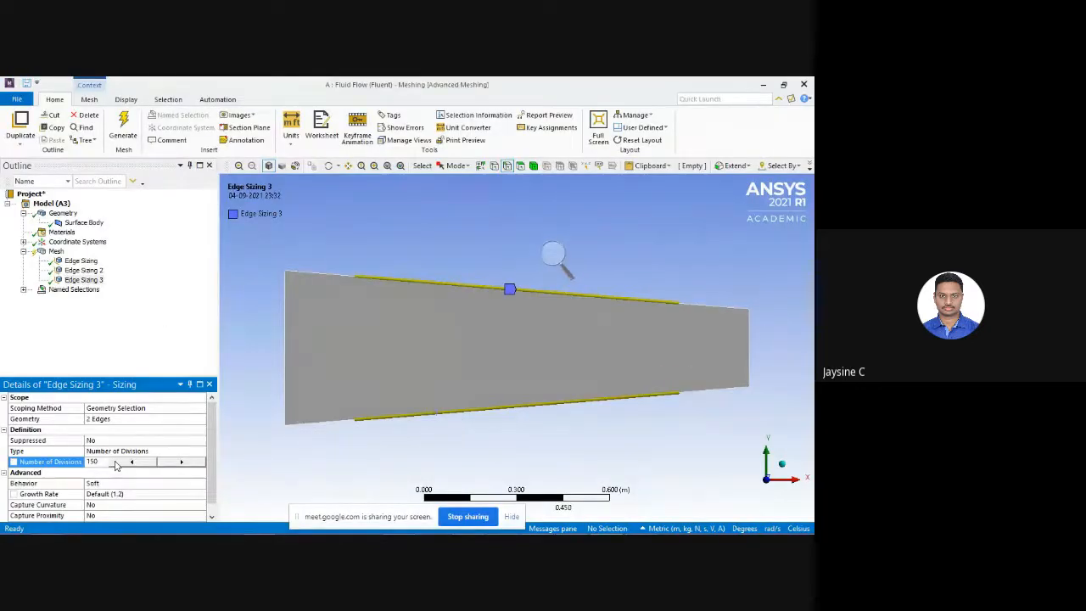
pyautogui.click(264, 414)
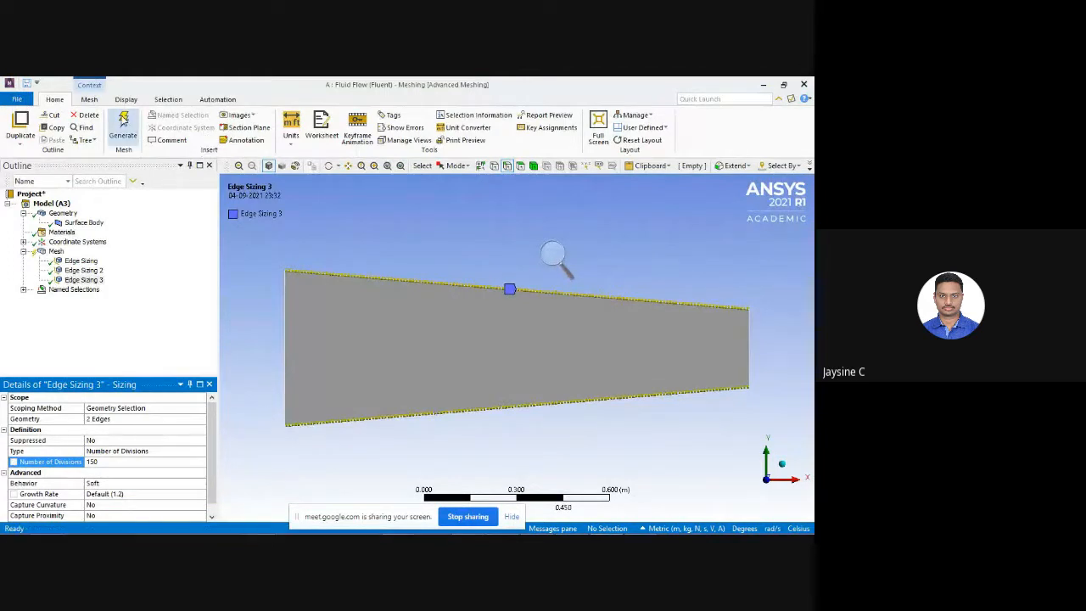
# Generate the duct mesh from the three edge sizings and inspect its element pattern in the maximized meshing window.
pyautogui.click(123, 123)
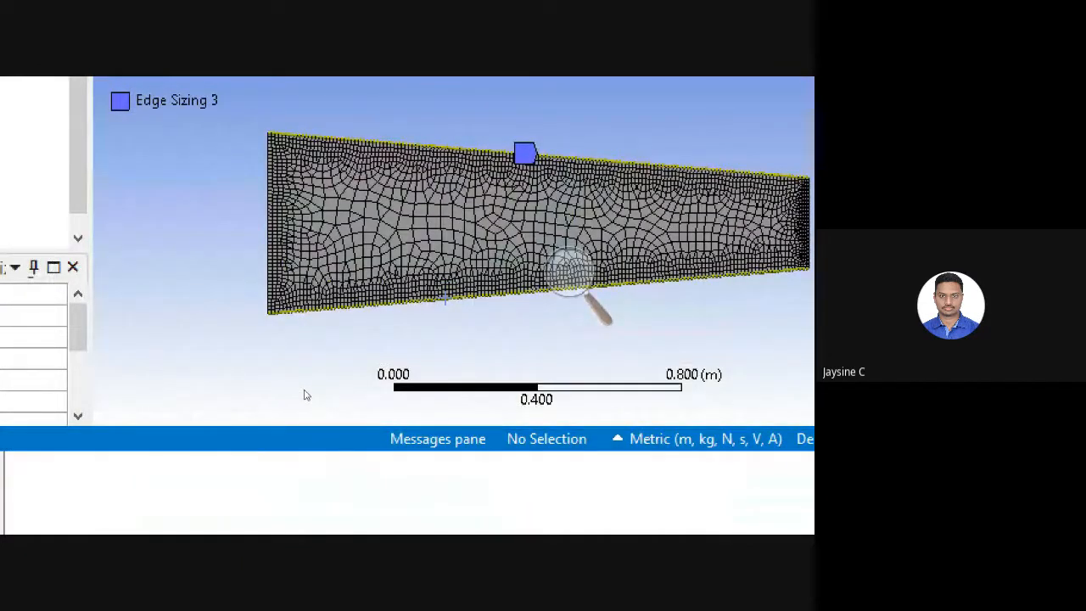
pyautogui.scroll(-2, 305, 394)
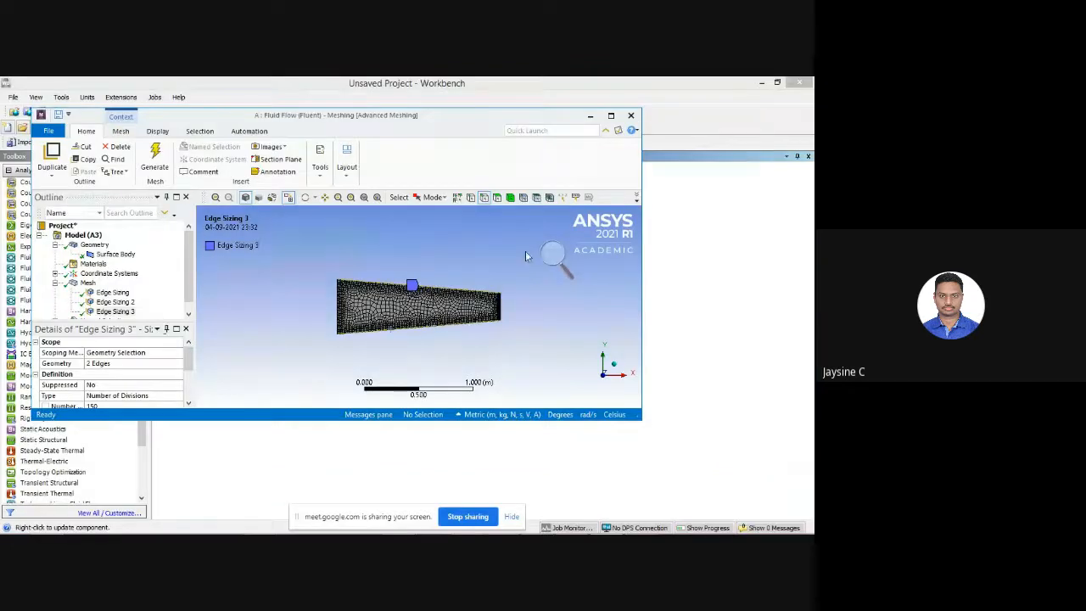
pyautogui.click(611, 115)
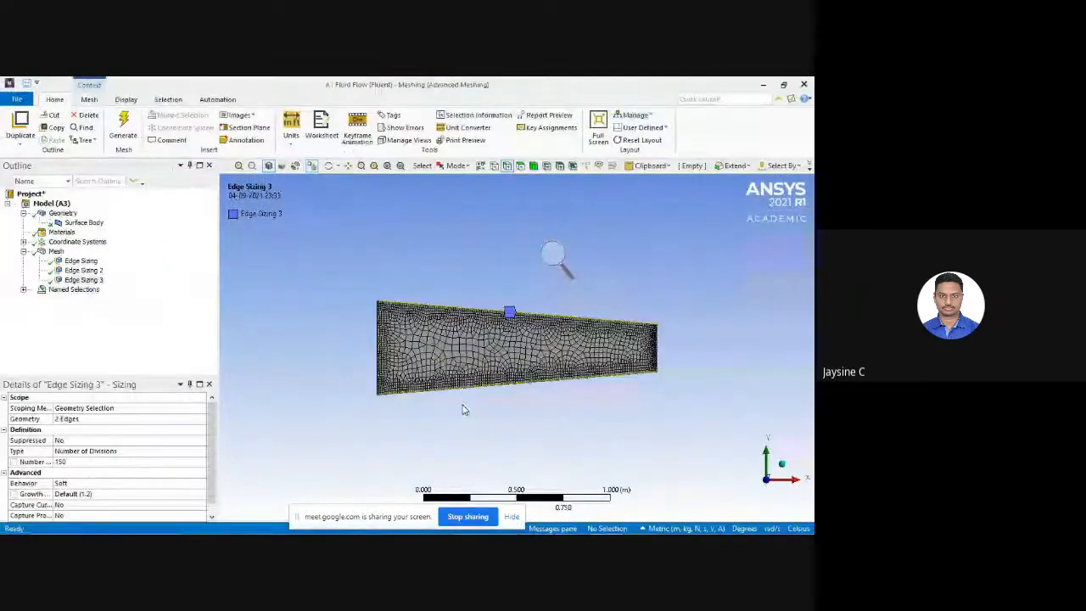
pyautogui.press('super')
pyautogui.press('super')
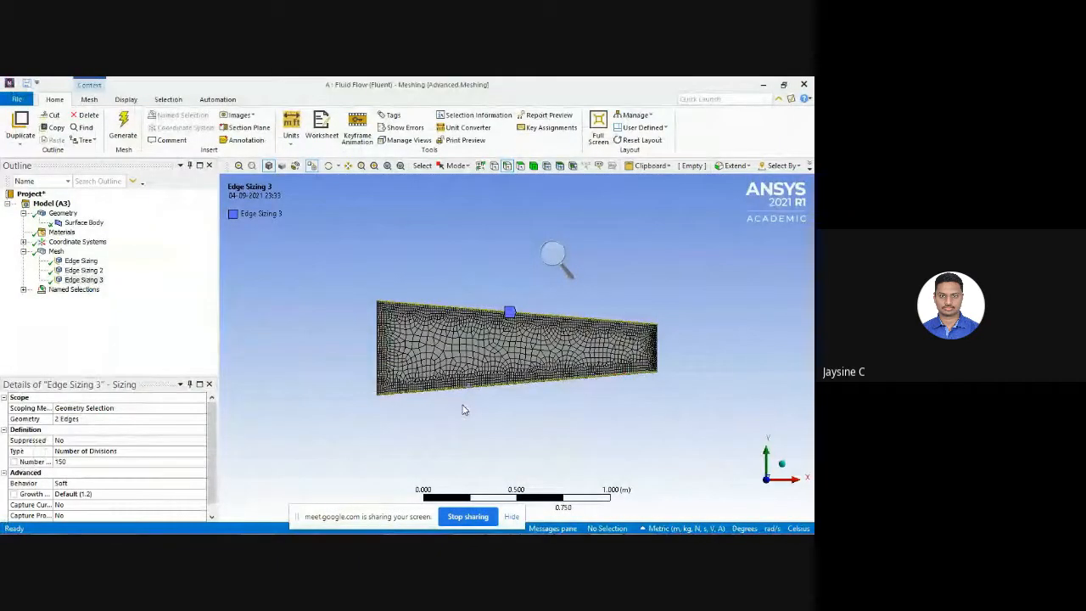
pyautogui.press('super+plus')
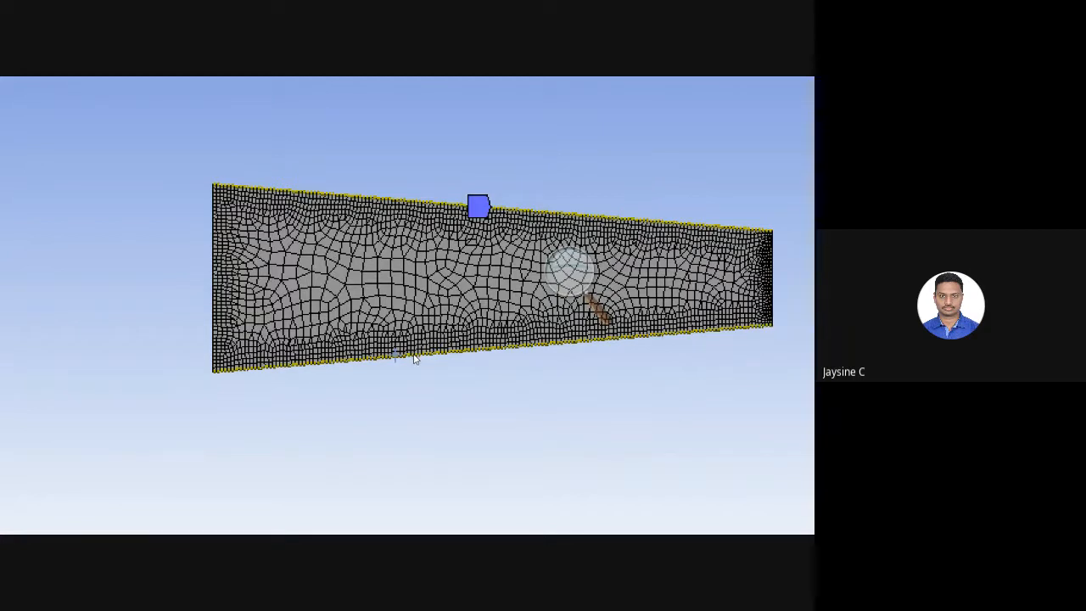
pyautogui.press('F11')
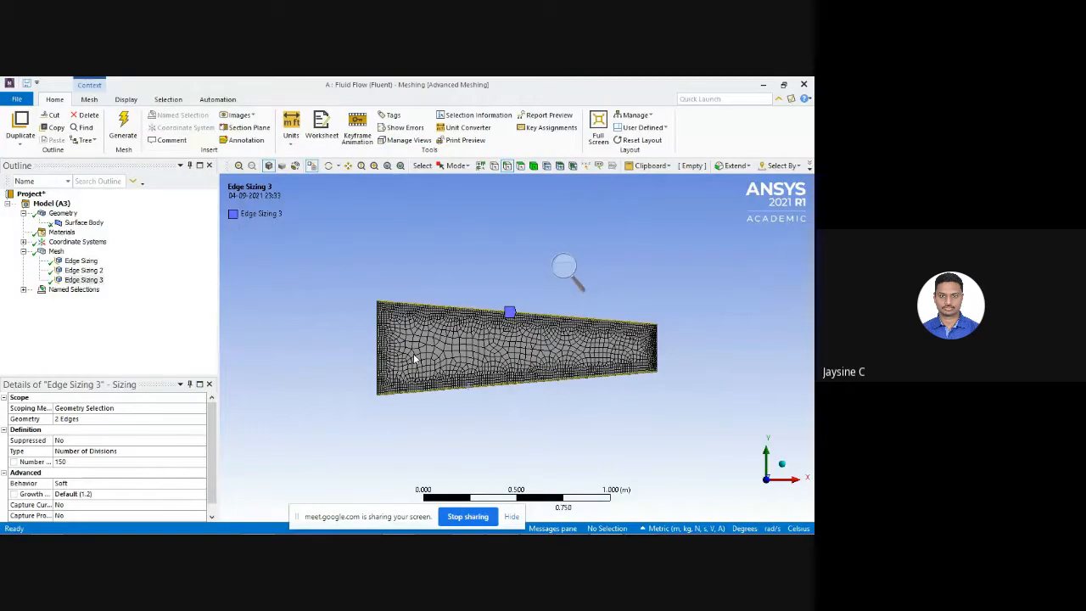
# Insert a face meshing control scoped to the duct's surface and generate the mapped quadrilateral mesh.
pyautogui.rightClick(55, 252)
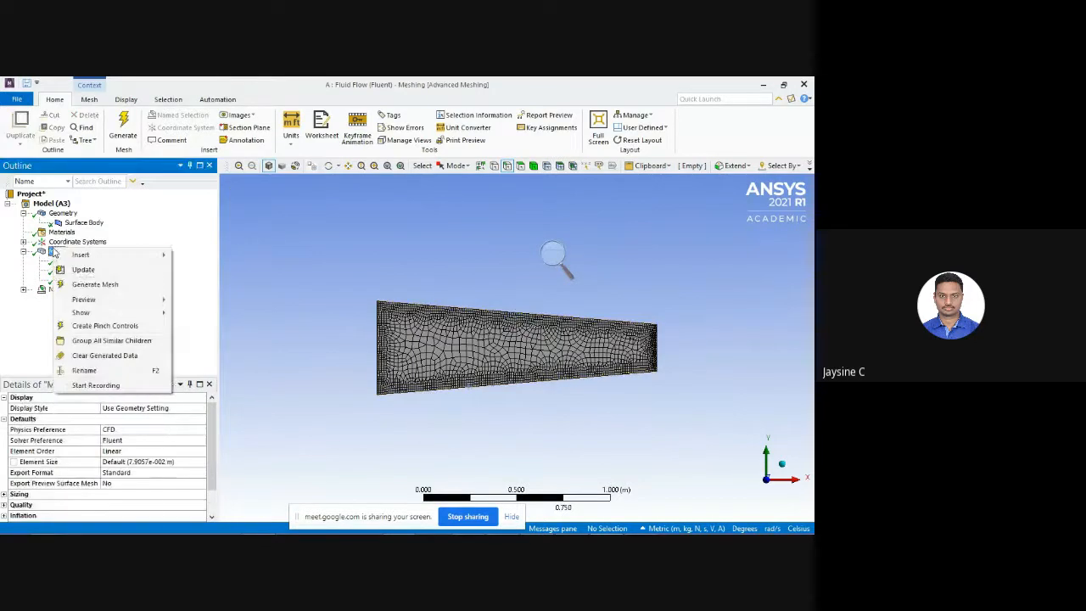
pyautogui.moveTo(127, 255)
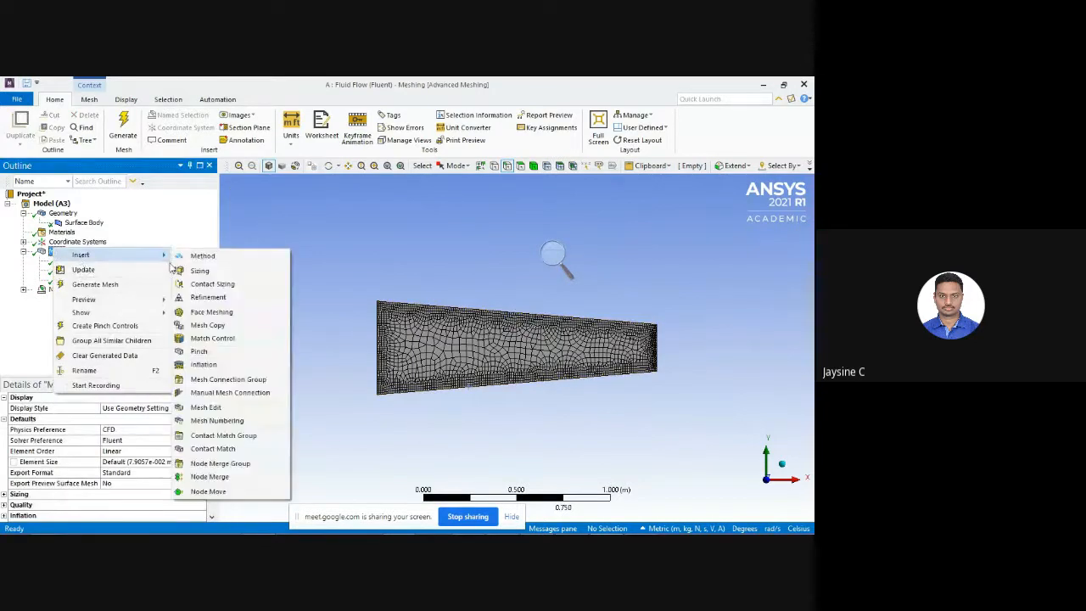
pyautogui.click(229, 314)
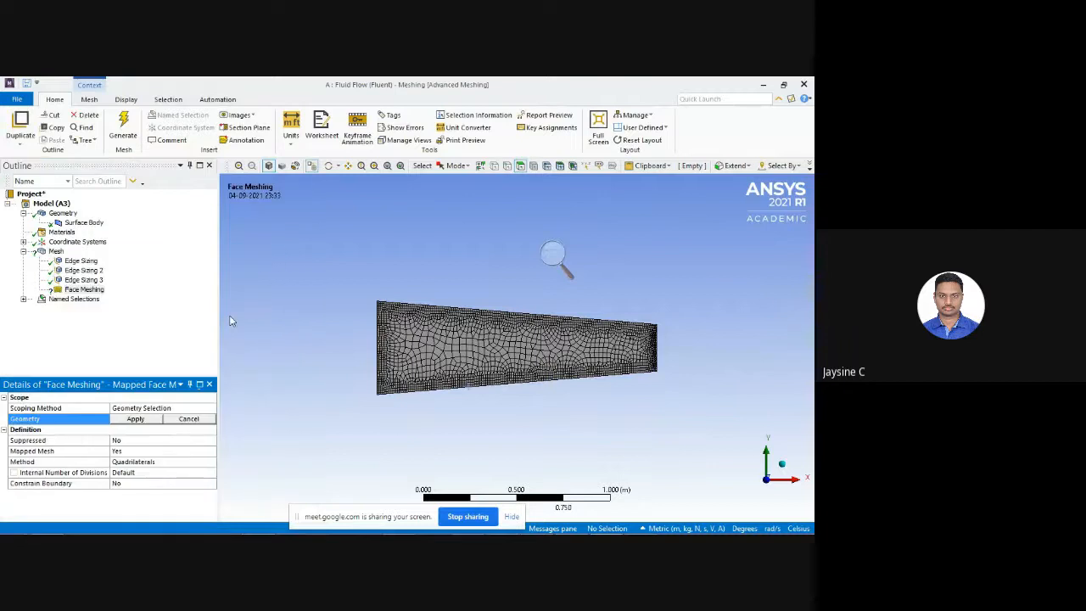
pyautogui.click(449, 351)
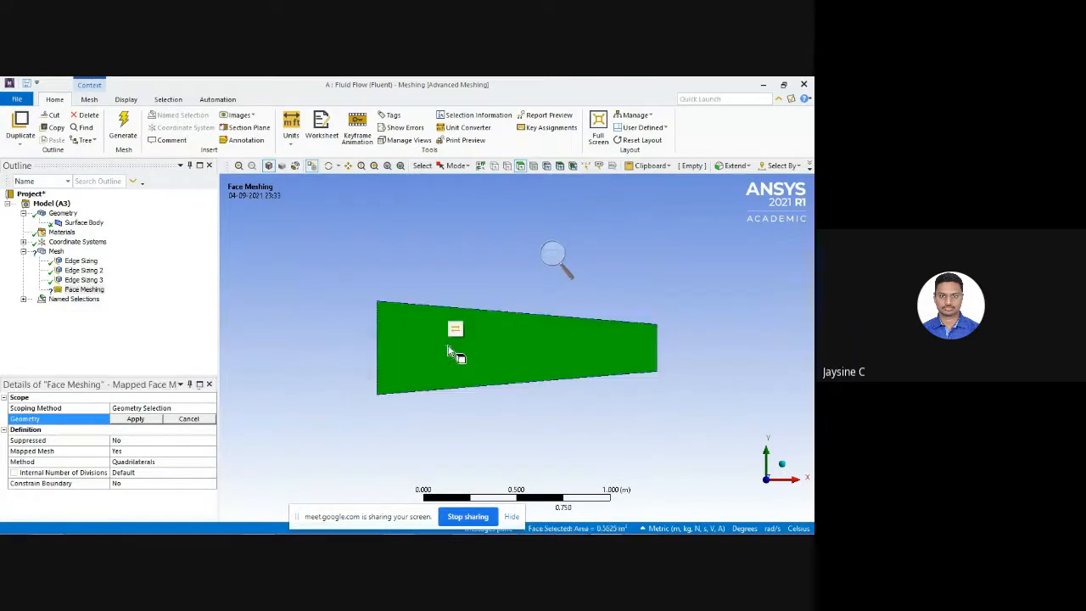
pyautogui.click(455, 330)
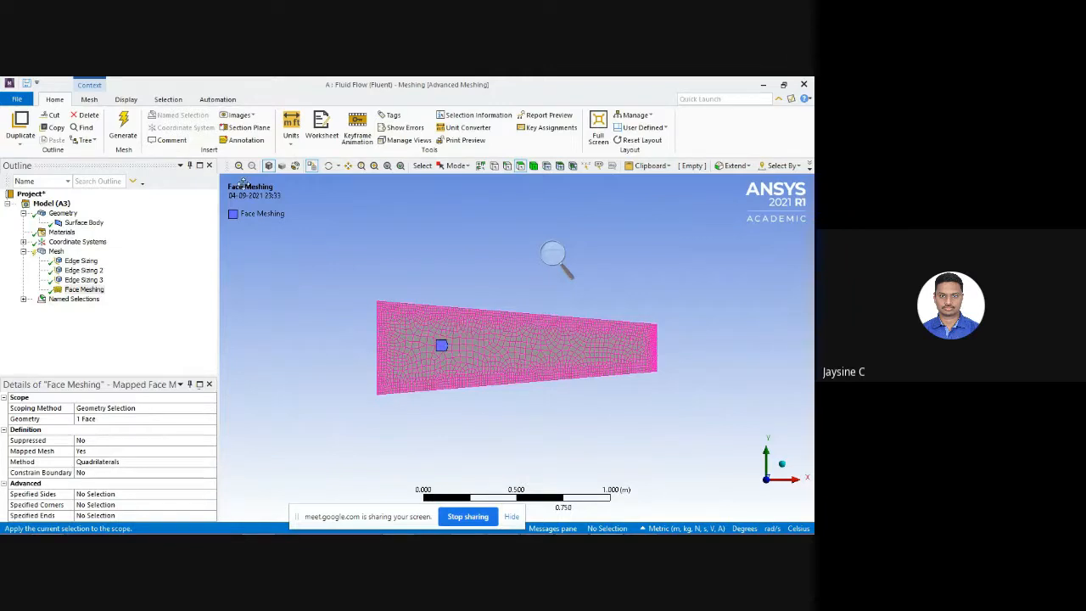
pyautogui.click(124, 127)
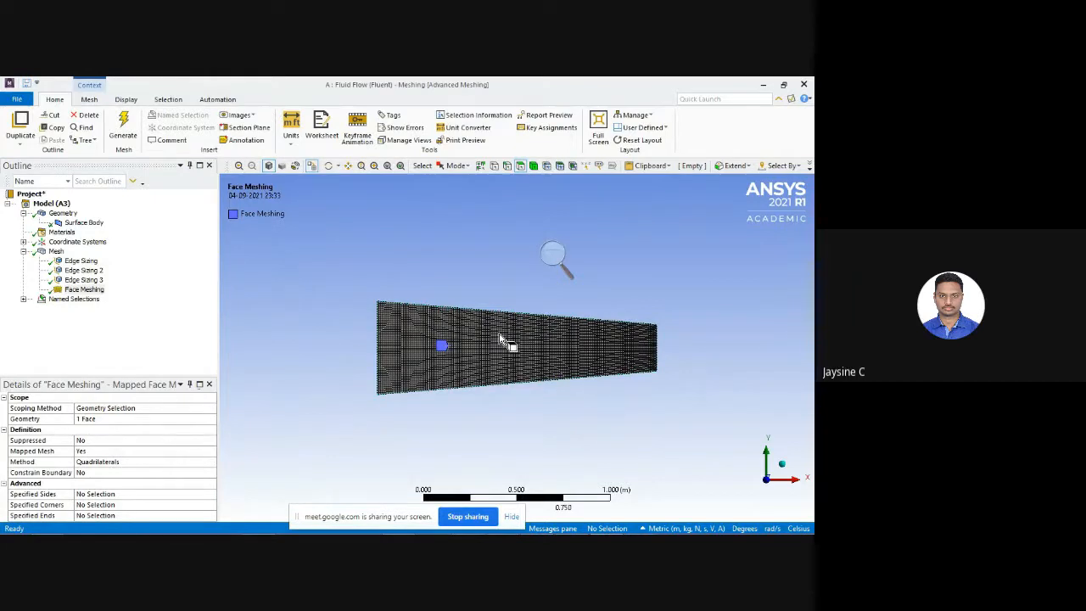
# Inspect the mapped mesh's element pattern up close and across the whole duct.
pyautogui.press('super+plus')
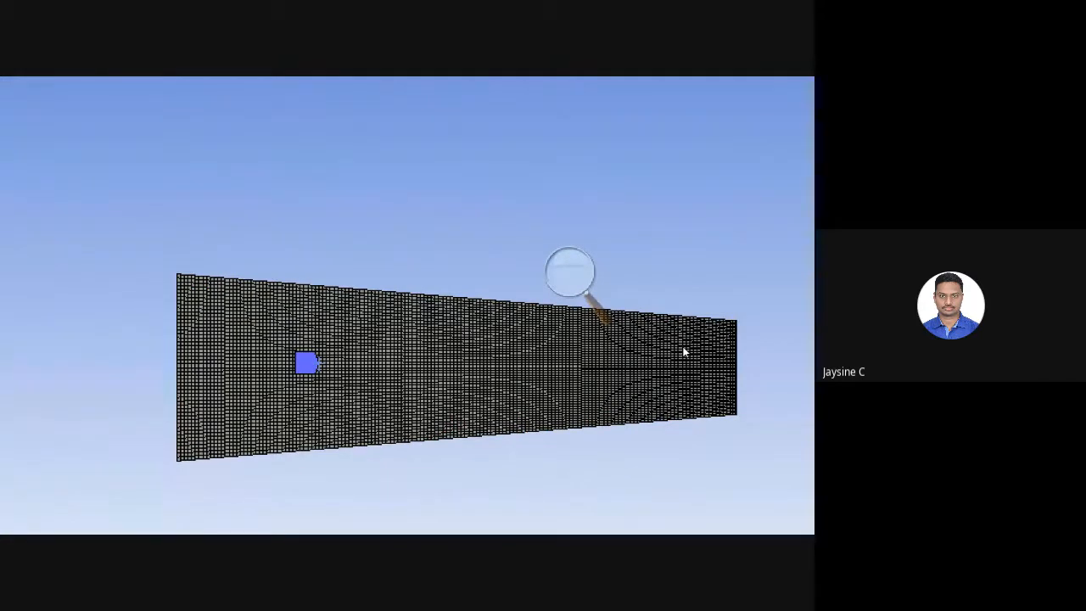
pyautogui.press('super+plus')
pyautogui.press('super+minus')
pyautogui.press('super+minus')
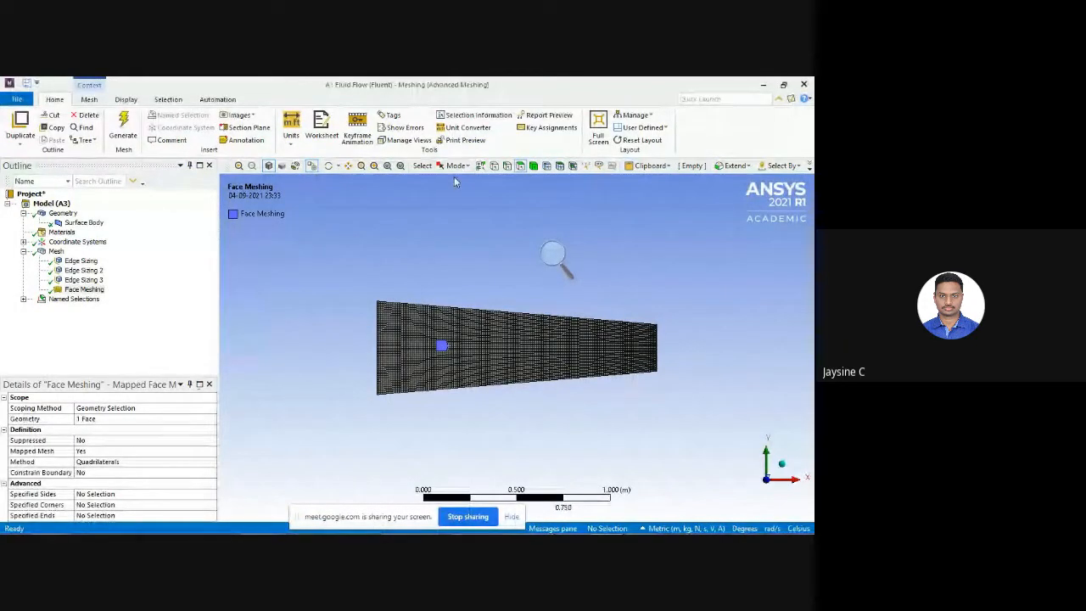
pyautogui.click(373, 166)
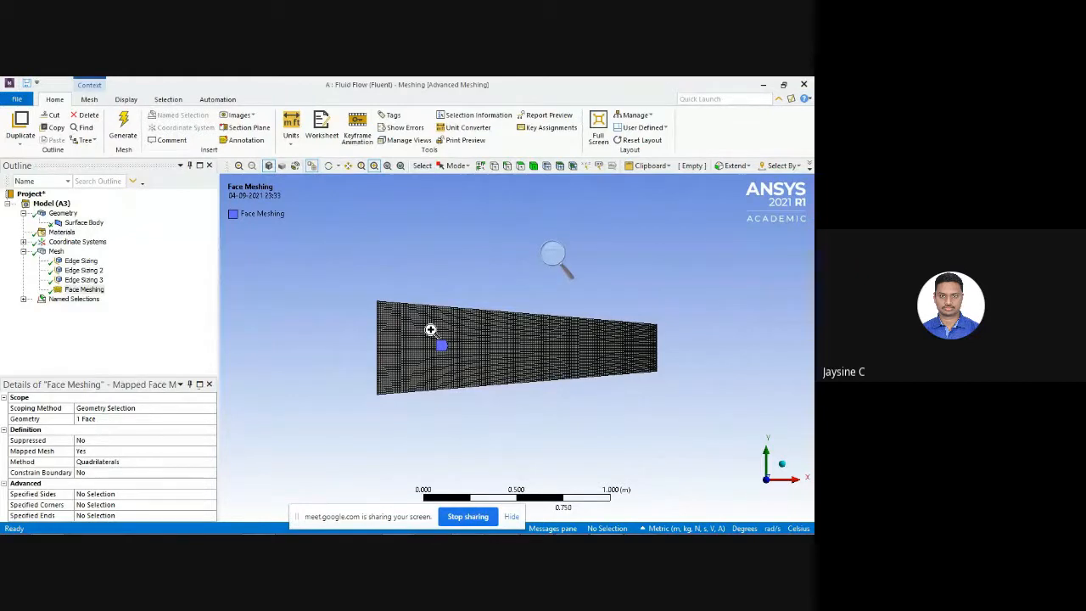
pyautogui.scroll(5, 430, 329)
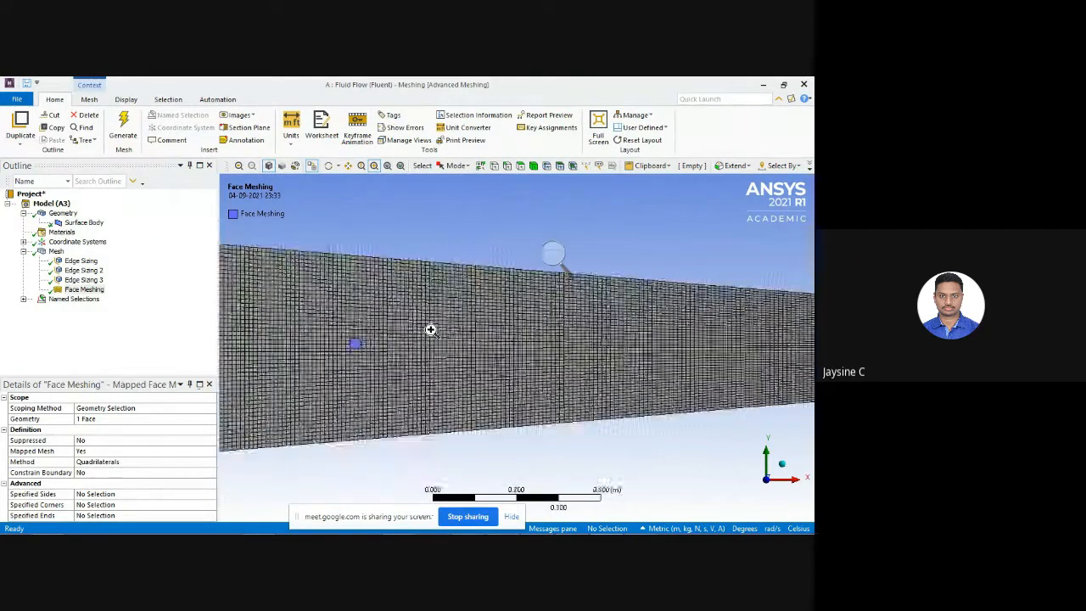
pyautogui.scroll(3, 430, 329)
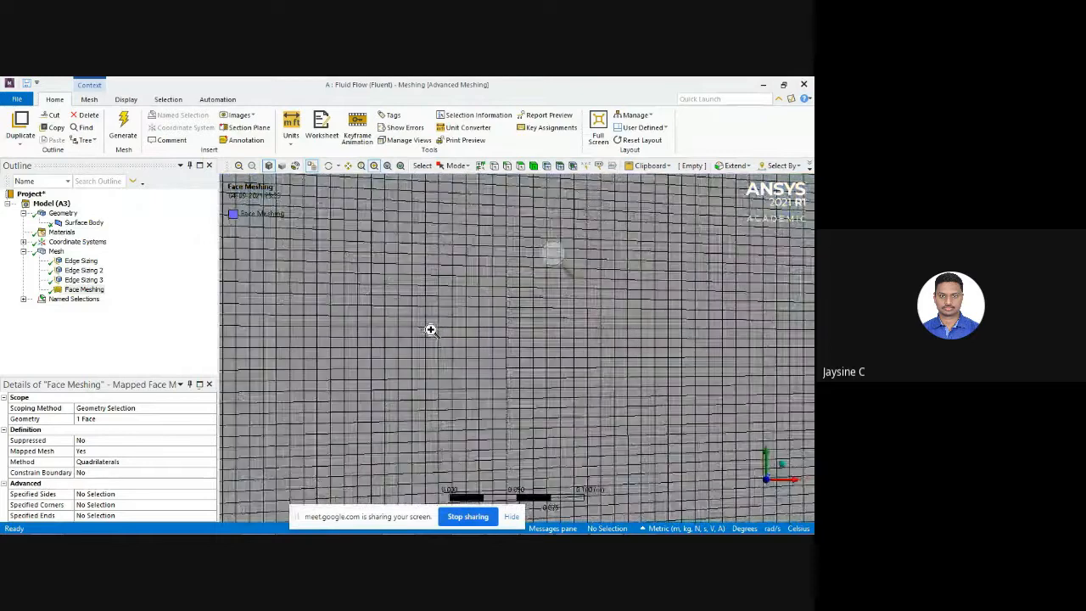
pyautogui.scroll(-2, 430, 329)
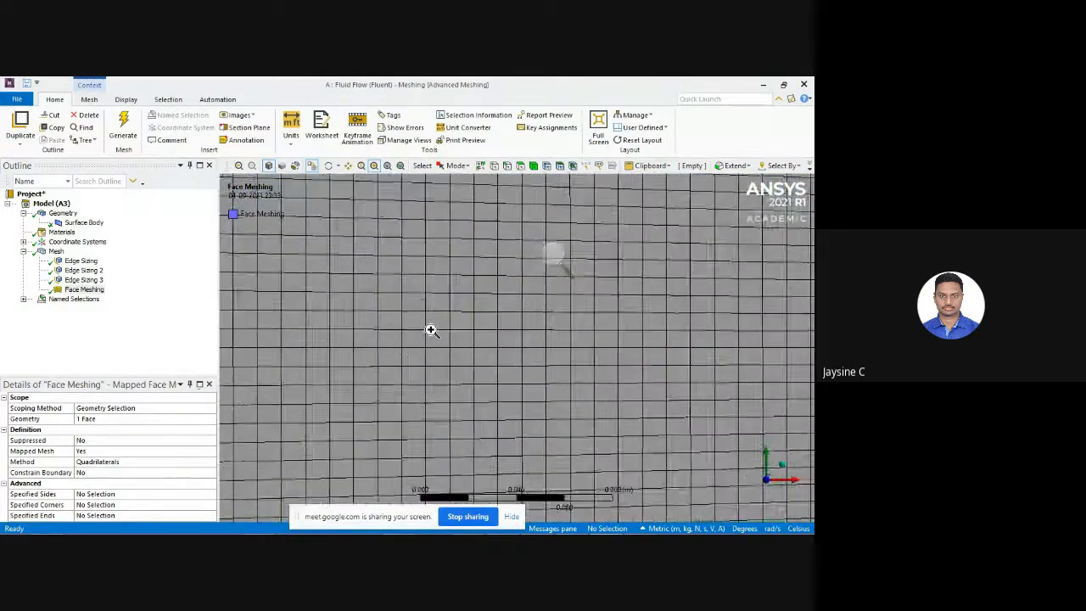
pyautogui.scroll(-4, 430, 329)
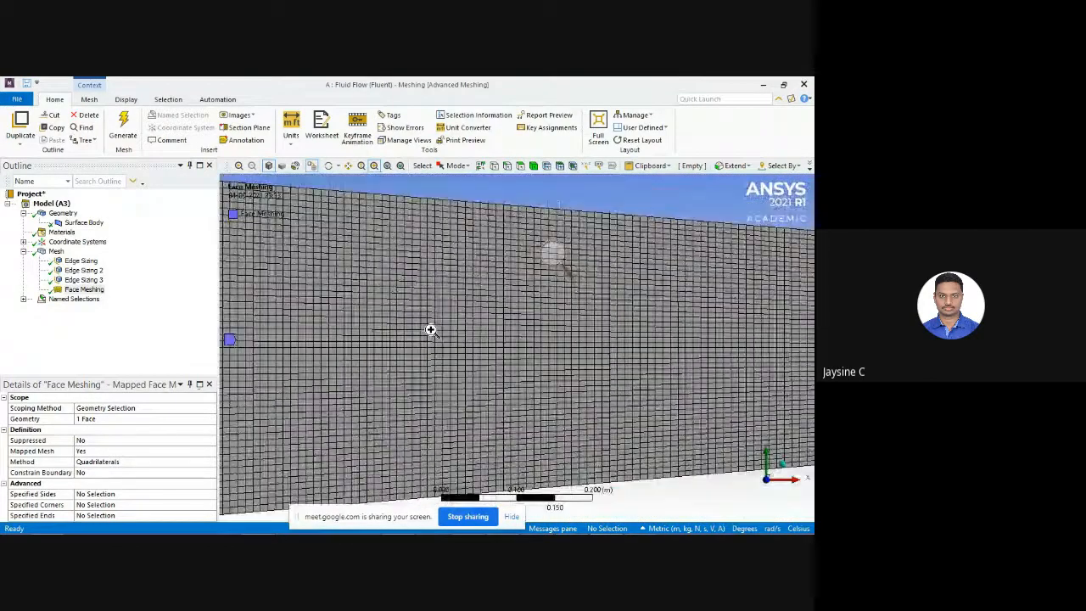
pyautogui.scroll(-2, 430, 329)
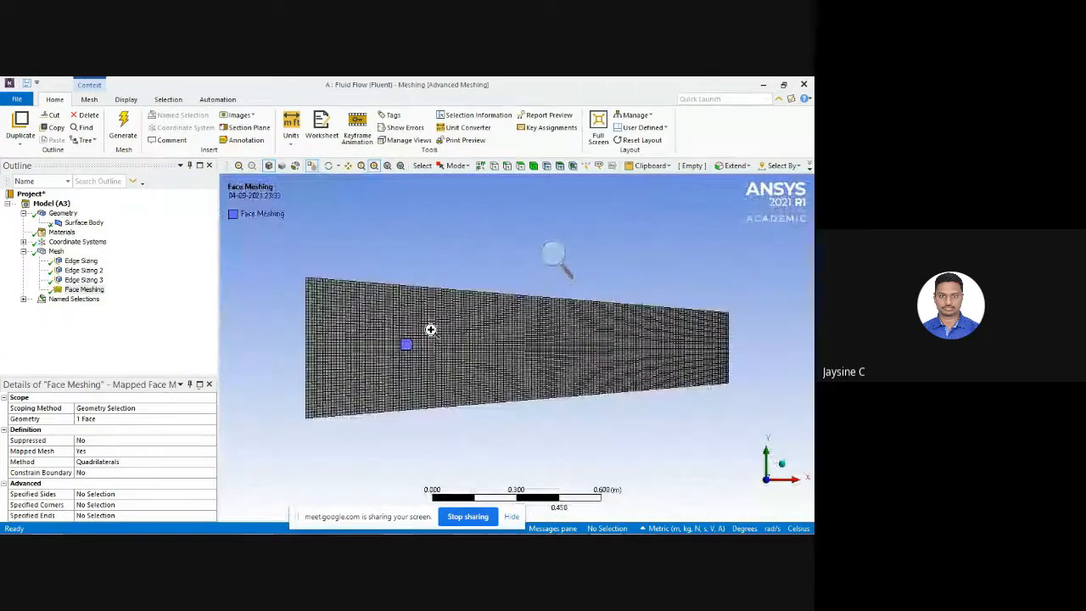
pyautogui.scroll(1, 430, 329)
pyautogui.scroll(-2, 430, 329)
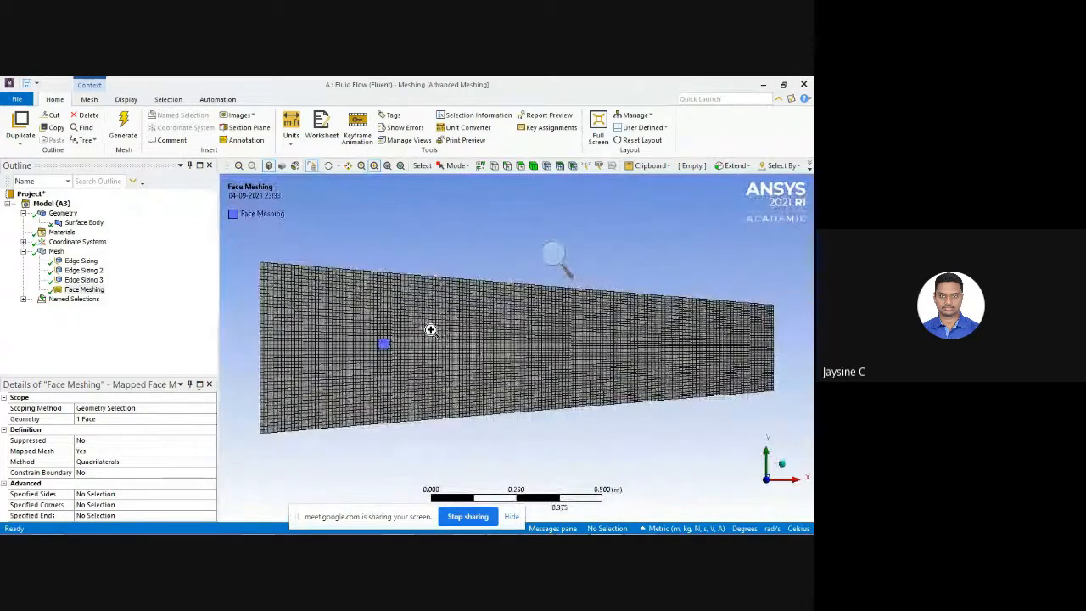
# Regenerate the duct mesh and close the meshing application to return to the Workbench project schematic.
pyautogui.click(123, 121)
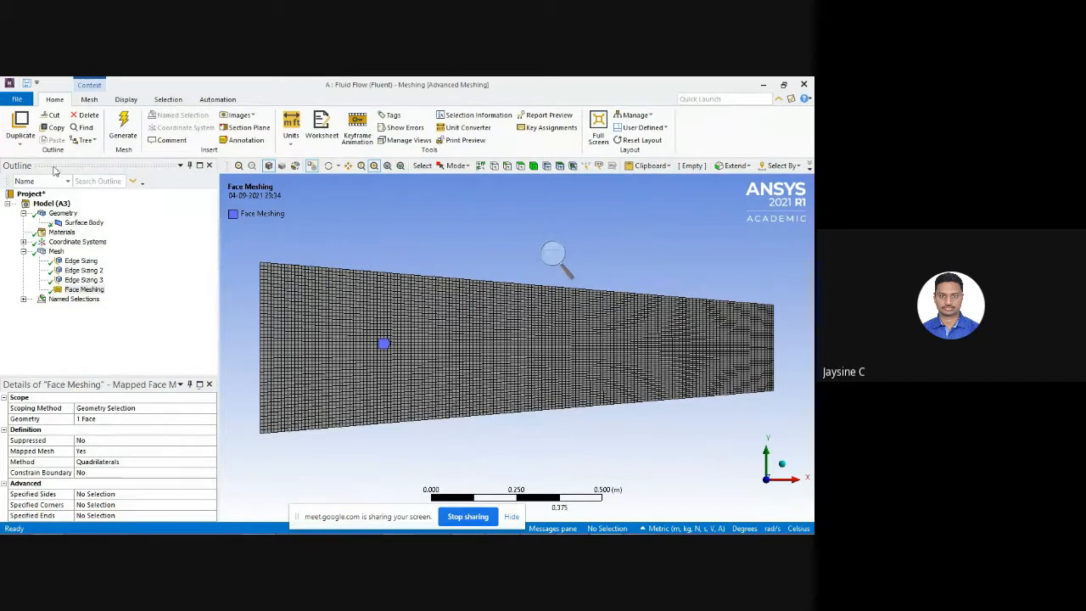
pyautogui.click(18, 100)
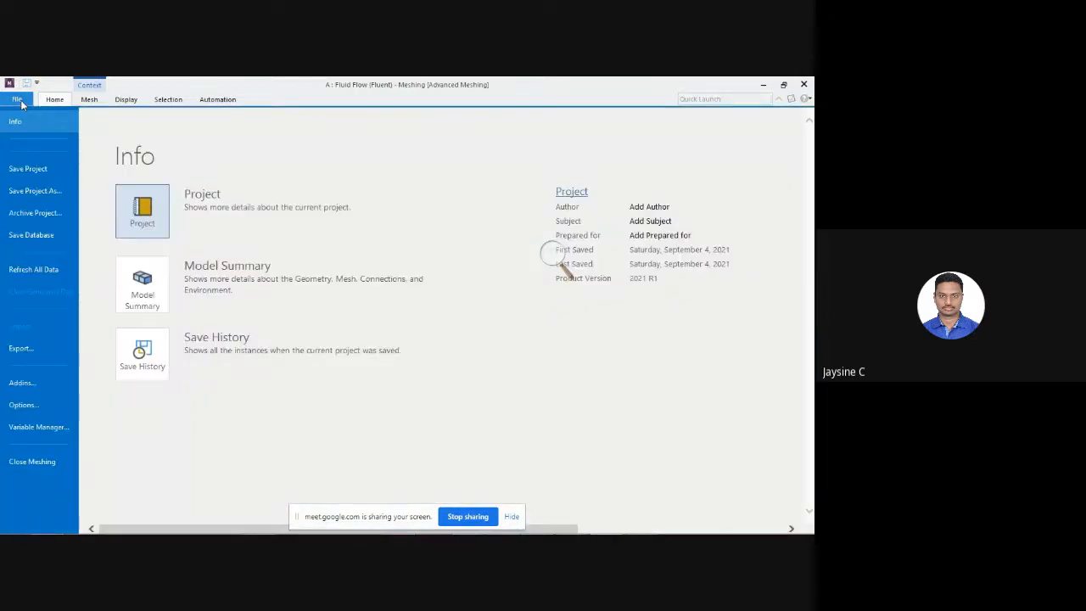
pyautogui.click(34, 461)
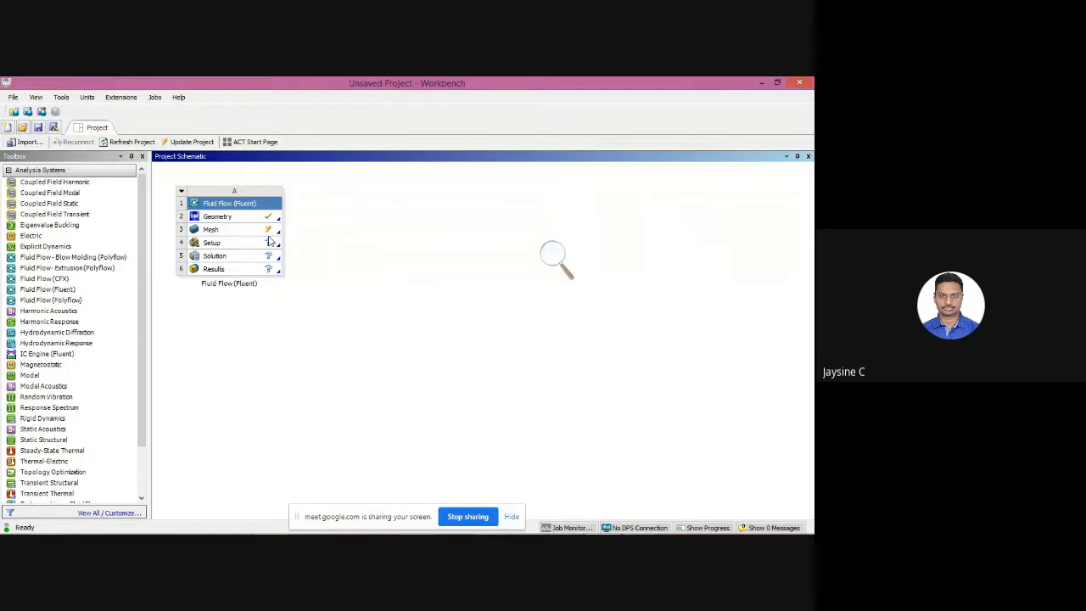
# Check the cell states of the Fluid Flow (Fluent) system and update its Mesh cell.
pyautogui.press('super')
pyautogui.press('super')
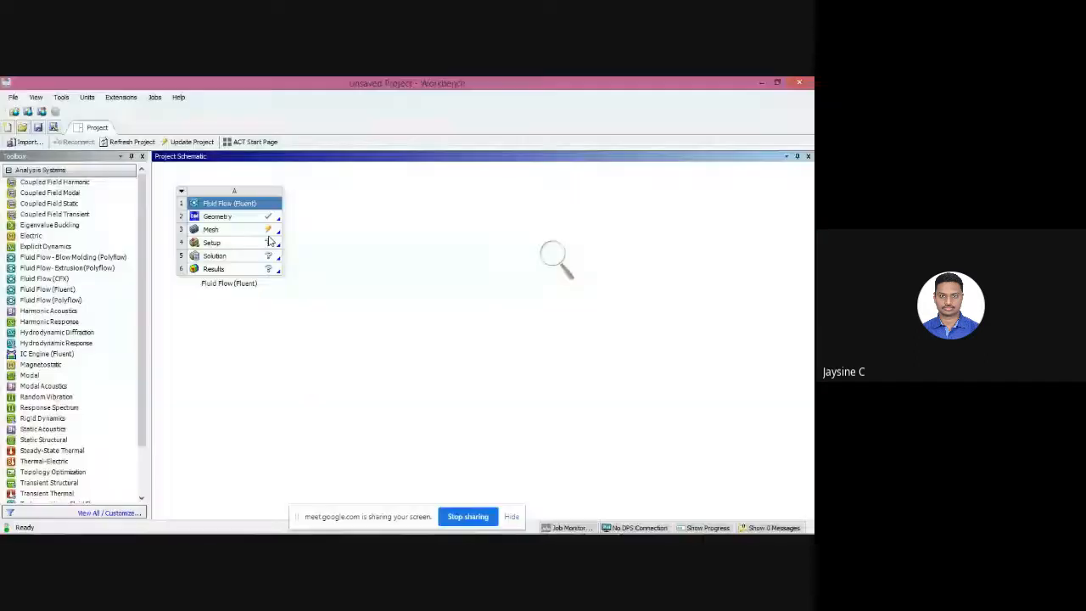
pyautogui.press('super+plus')
pyautogui.press('super+plus')
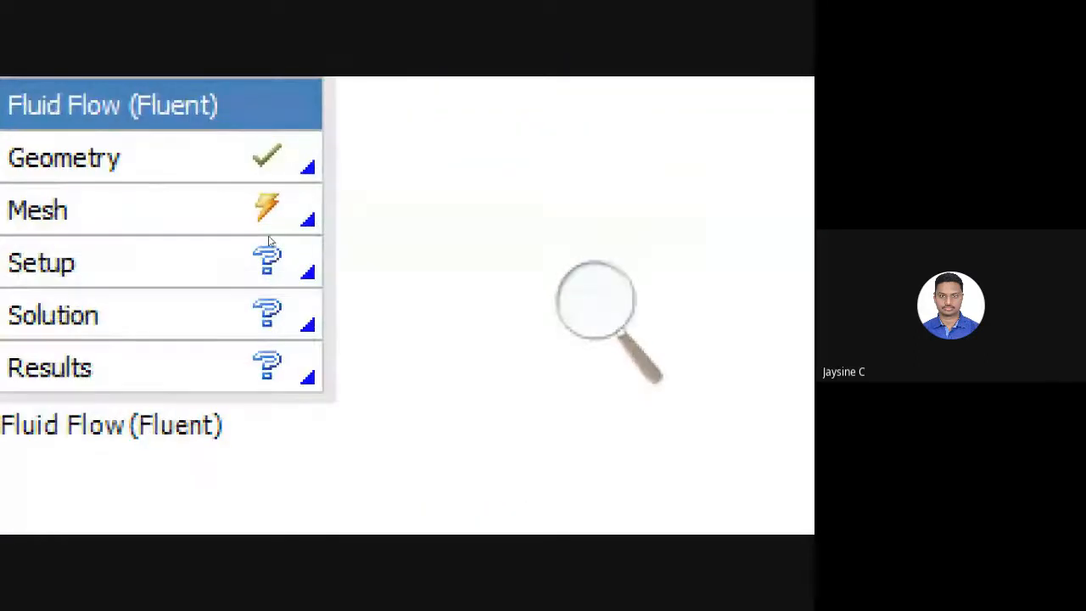
pyautogui.press('super+minus')
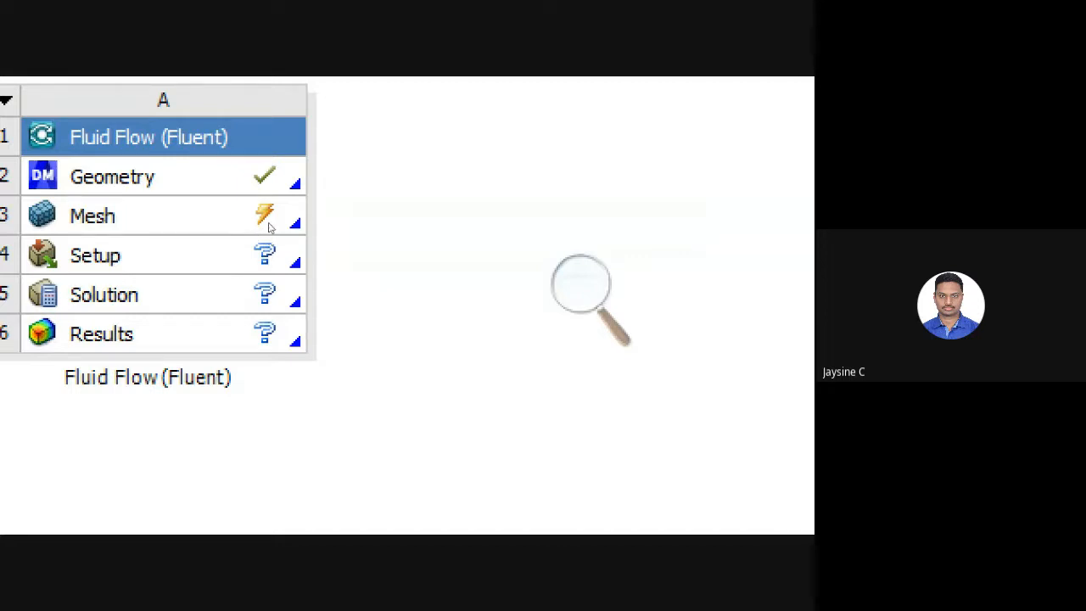
pyautogui.rightClick(266, 235)
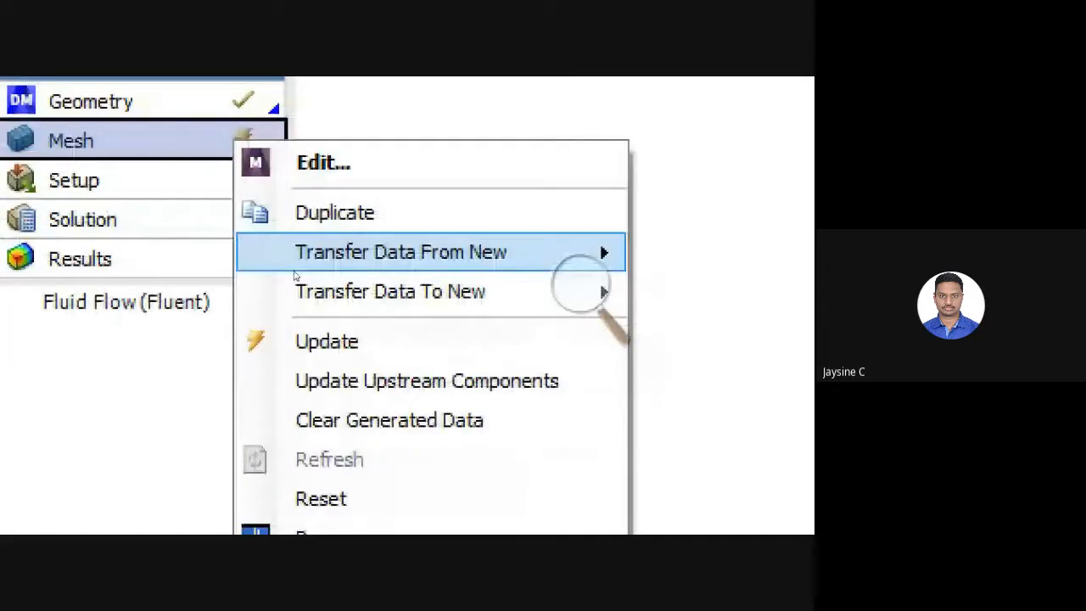
pyautogui.click(327, 341)
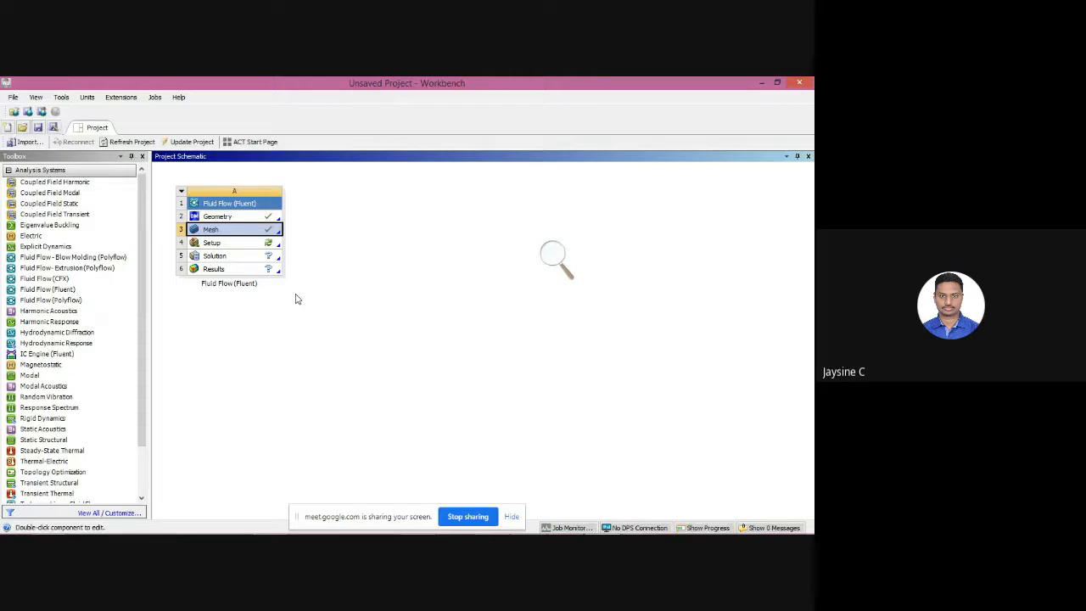
# Launch Fluent from the Setup cell with the preset double-precision launcher options and dismiss the Key Behavioral Changes notice.
pyautogui.click(230, 247)
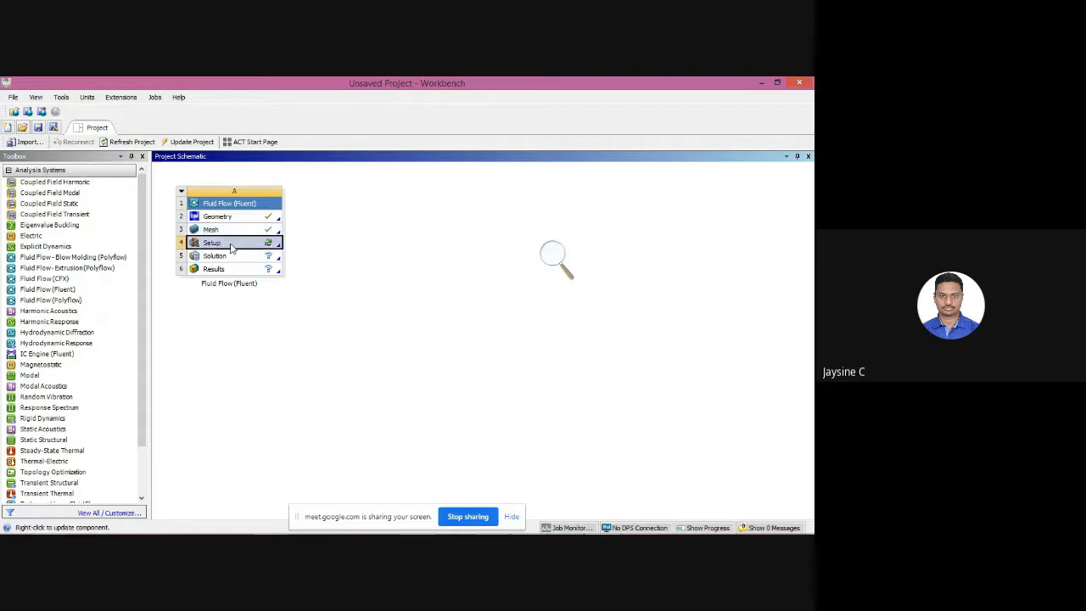
pyautogui.doubleClick(230, 247)
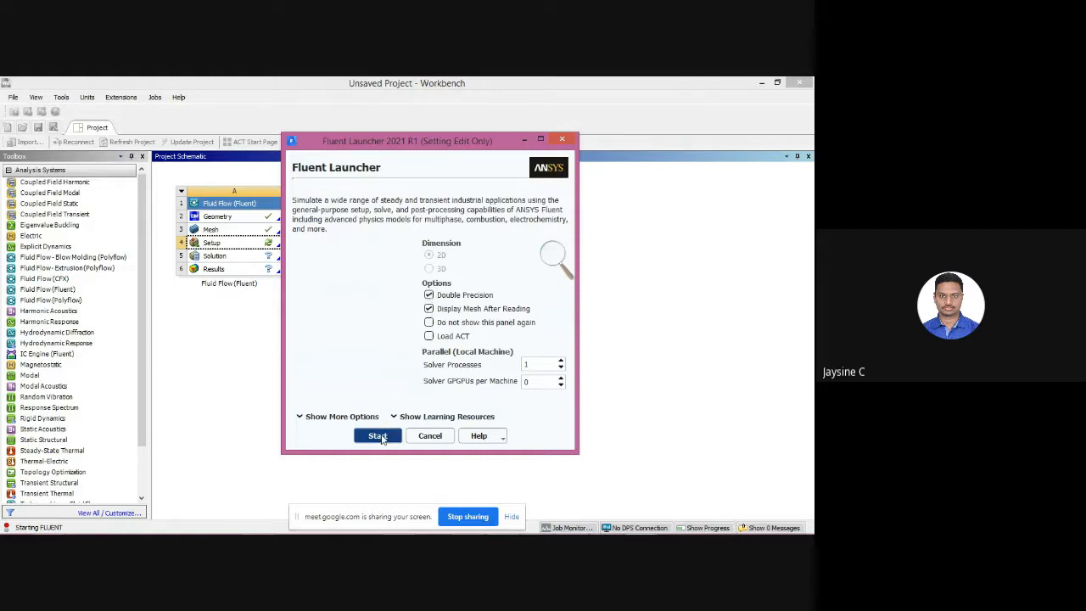
pyautogui.click(378, 436)
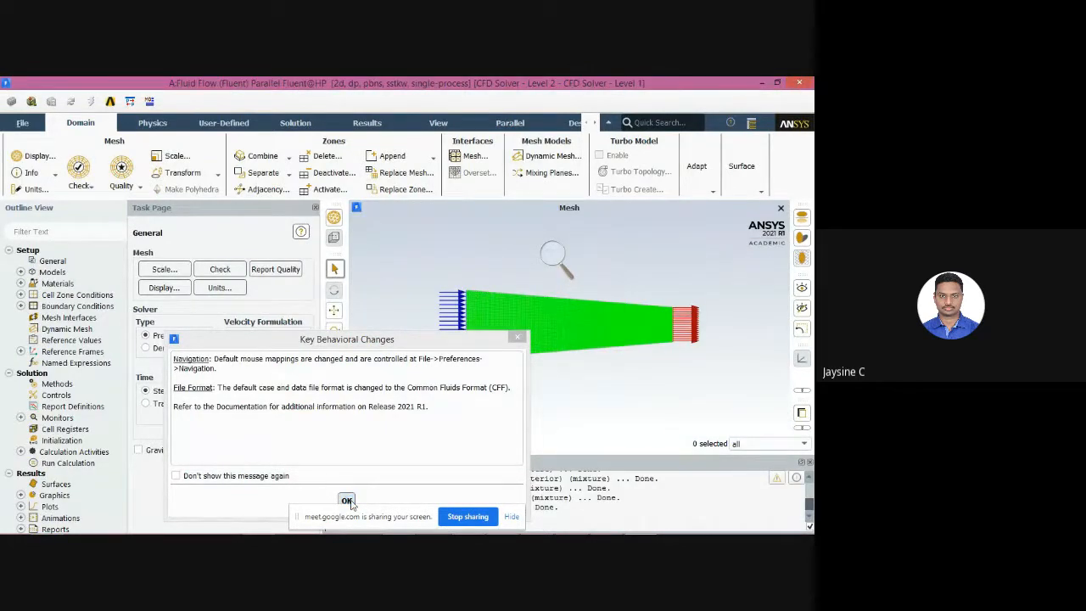
pyautogui.click(347, 500)
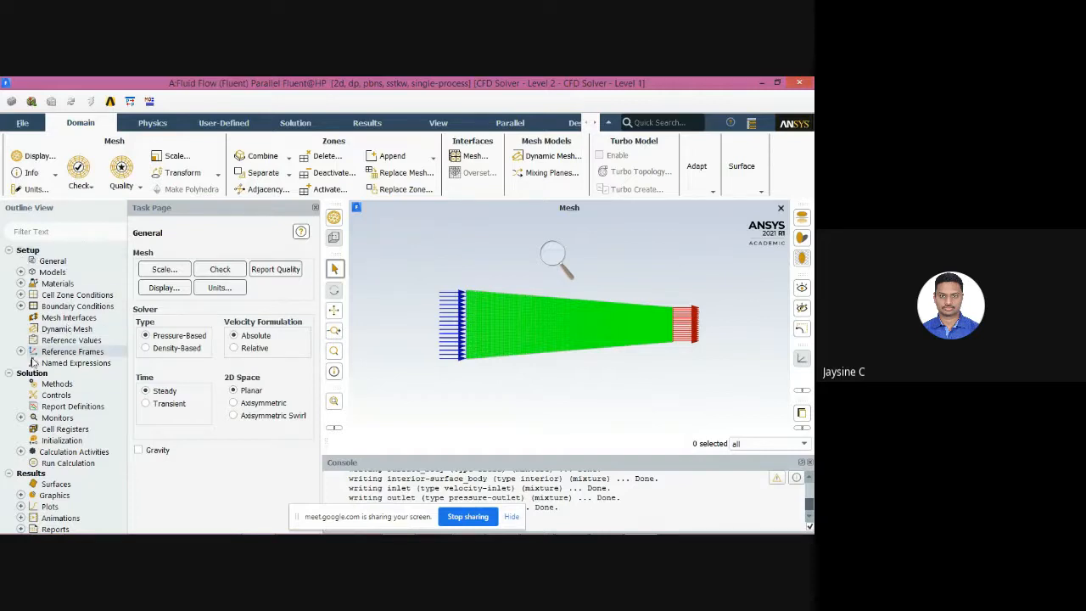
# Change the viscous model from the models list to Laminar and close the models task page.
pyautogui.scroll(-1, 34, 386)
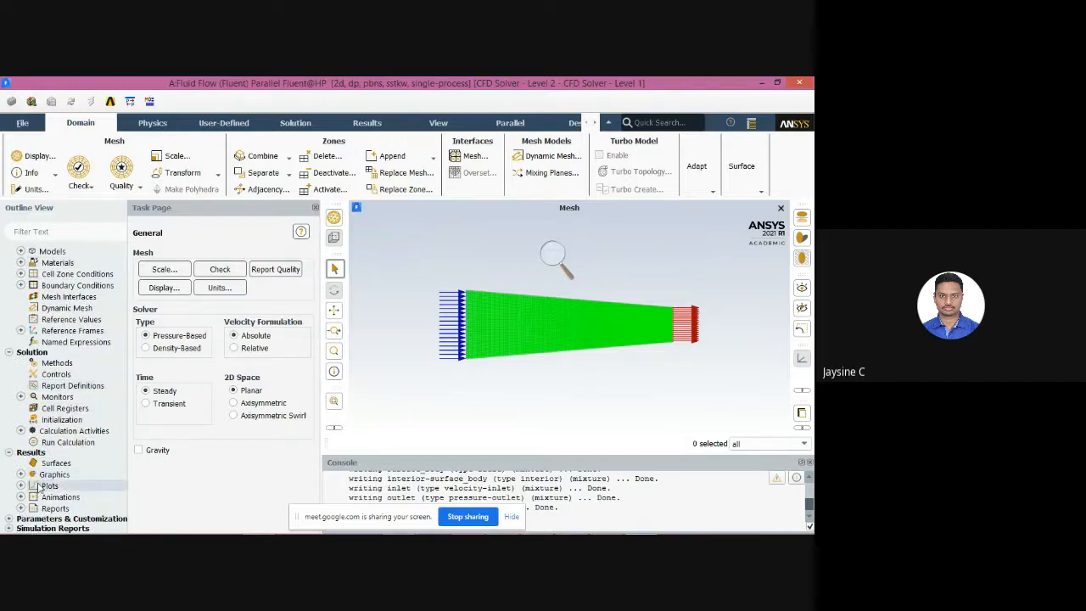
pyautogui.scroll(1, 26, 280)
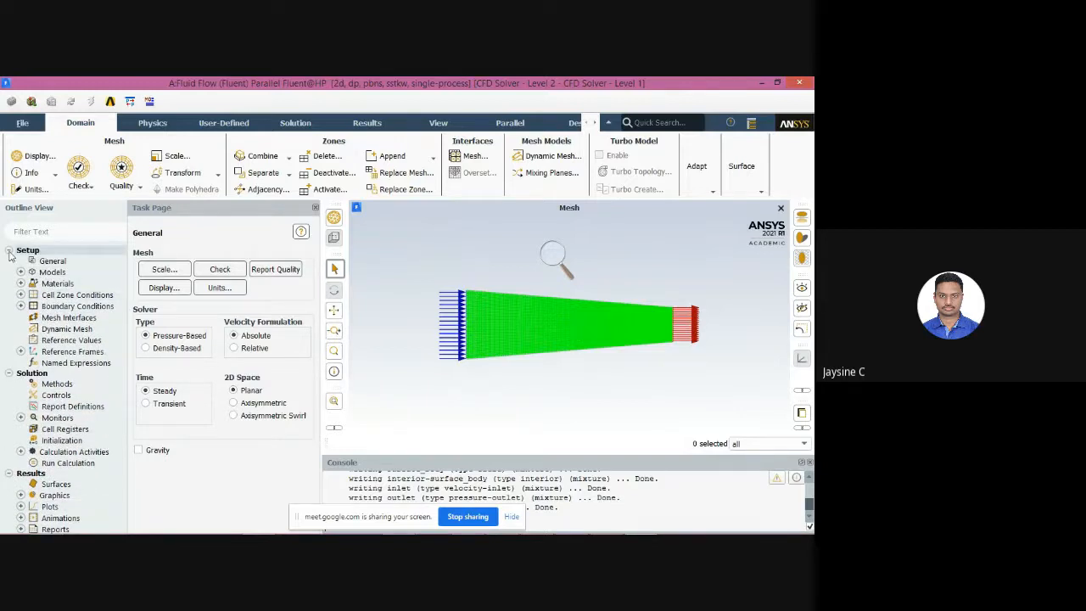
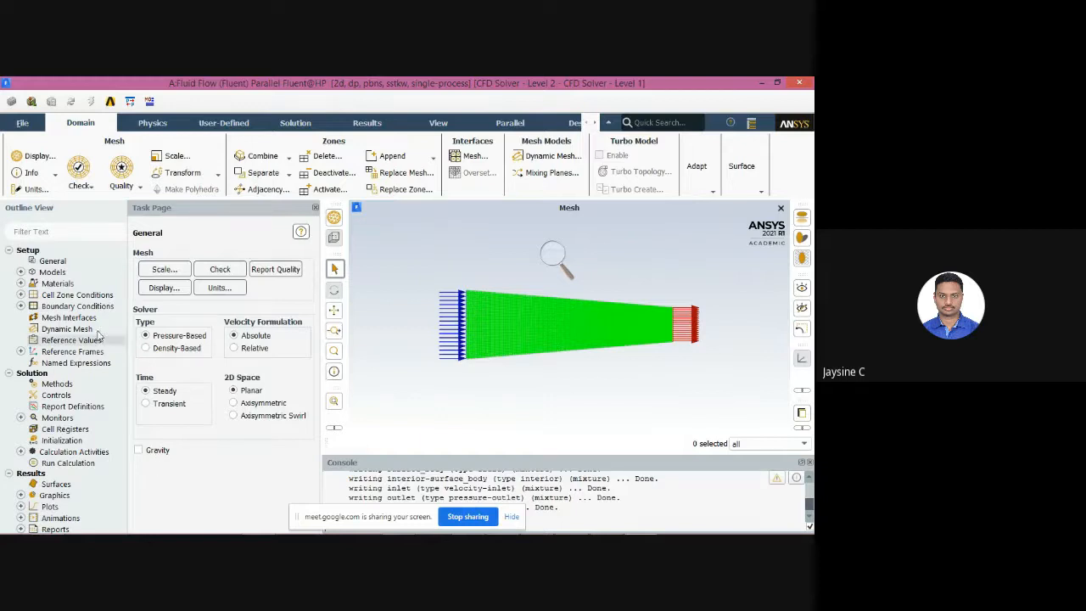
pyautogui.doubleClick(46, 272)
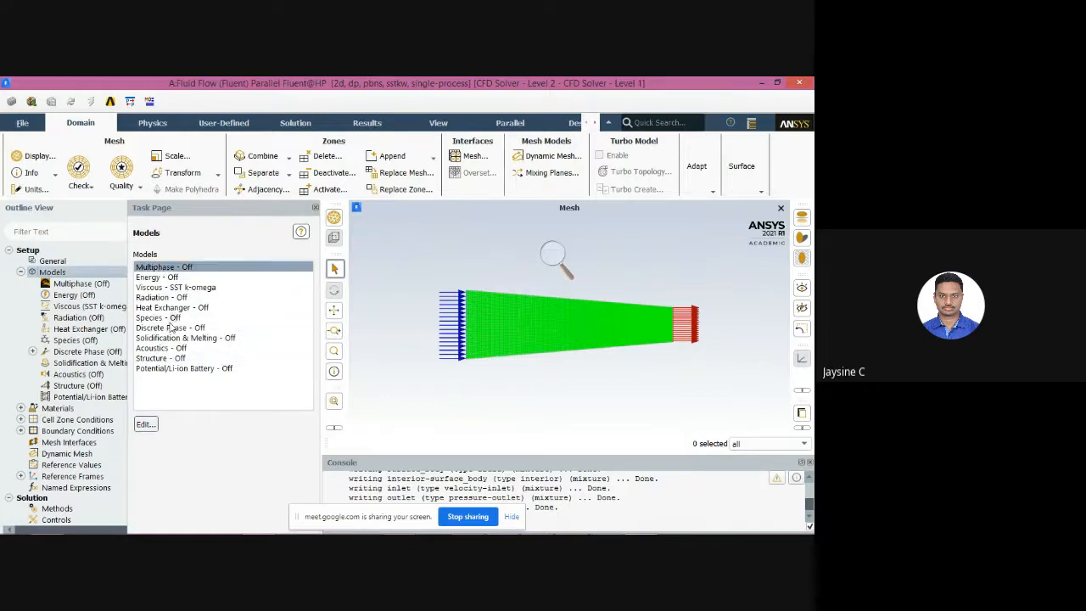
pyautogui.click(166, 268)
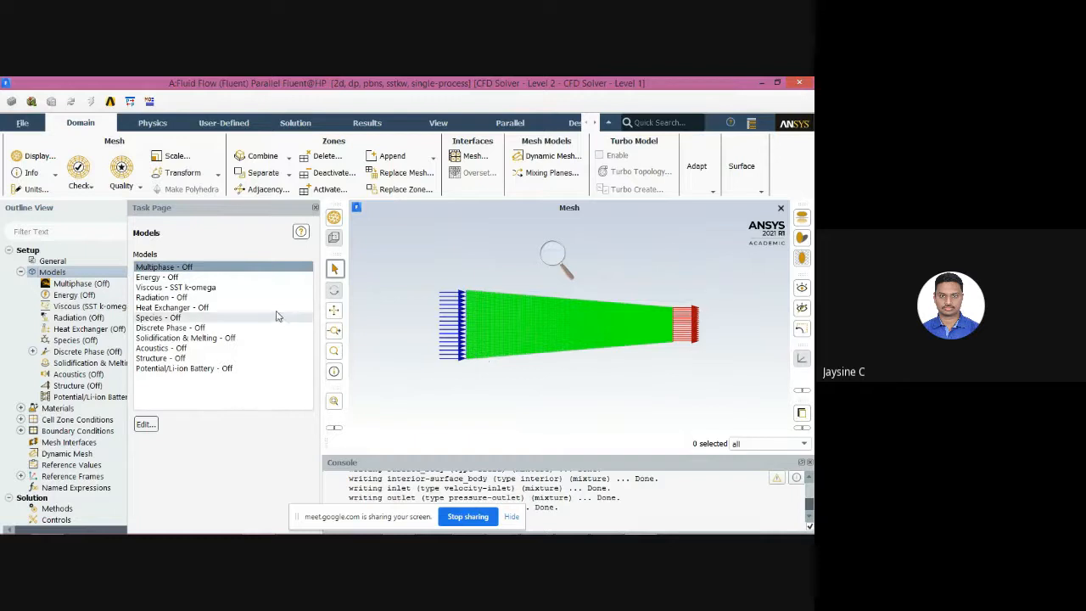
pyautogui.click(158, 287)
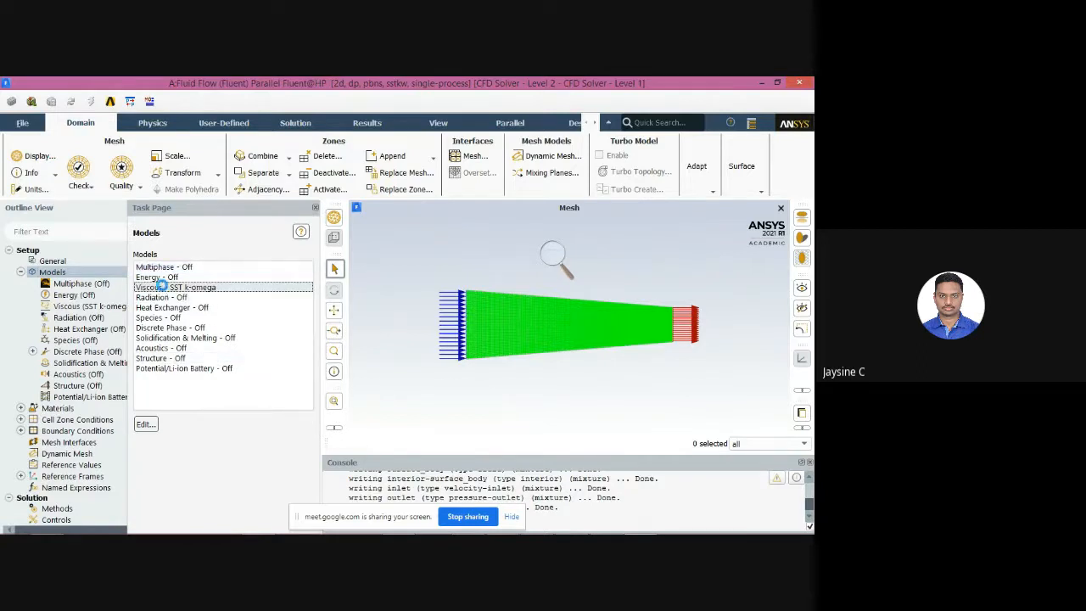
pyautogui.doubleClick(162, 287)
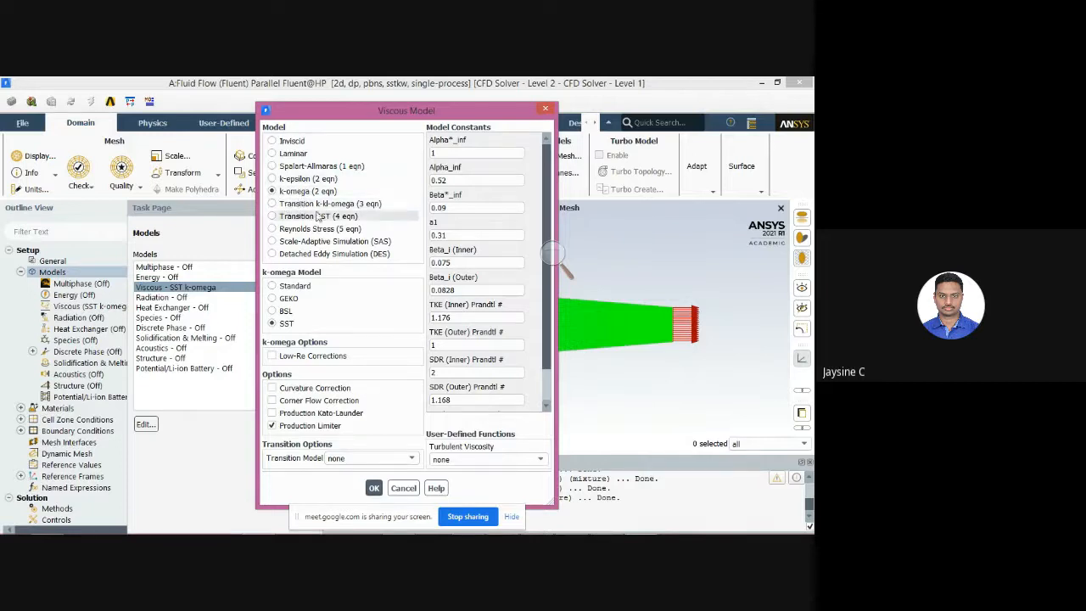
pyautogui.click(272, 153)
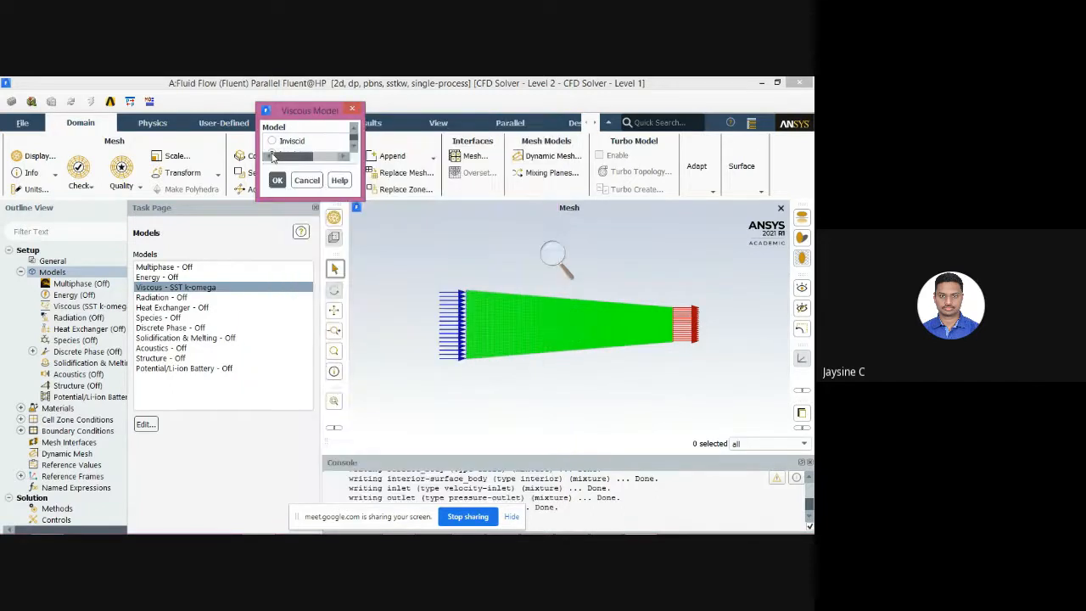
pyautogui.click(299, 283)
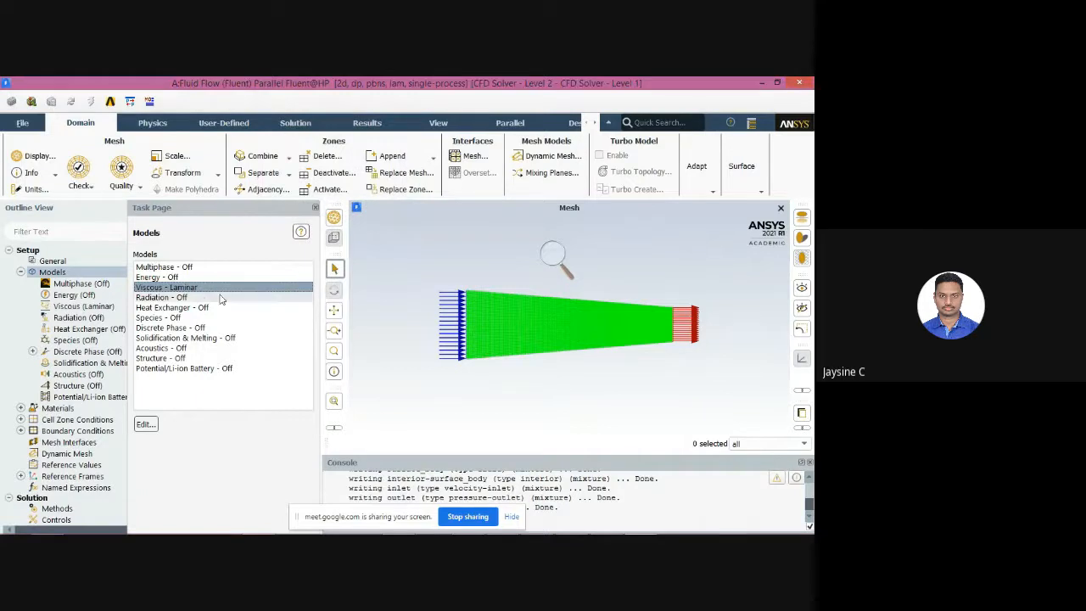
pyautogui.click(162, 288)
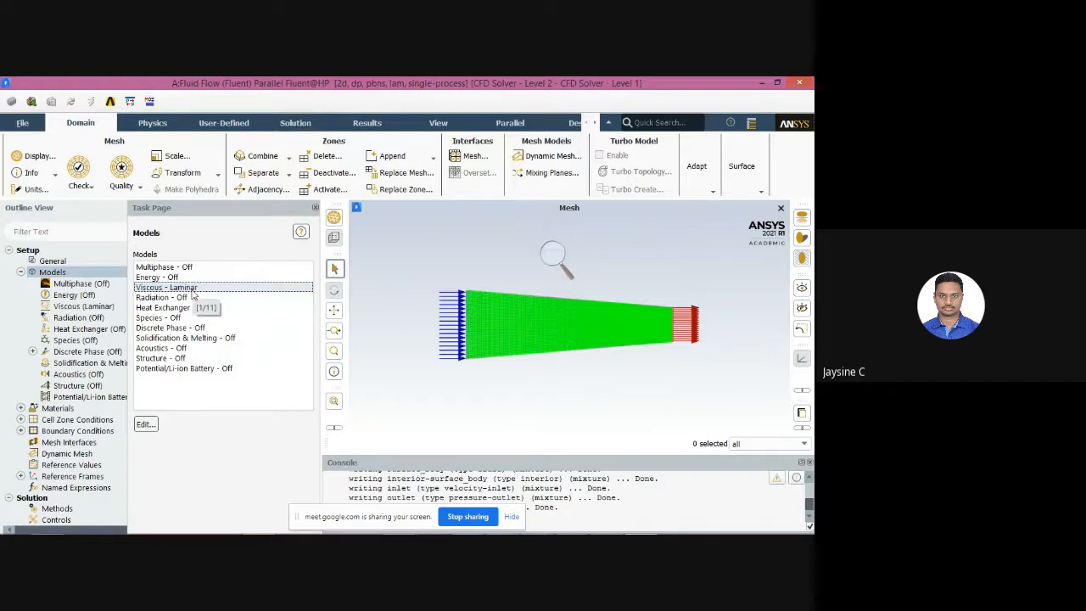
pyautogui.click(315, 208)
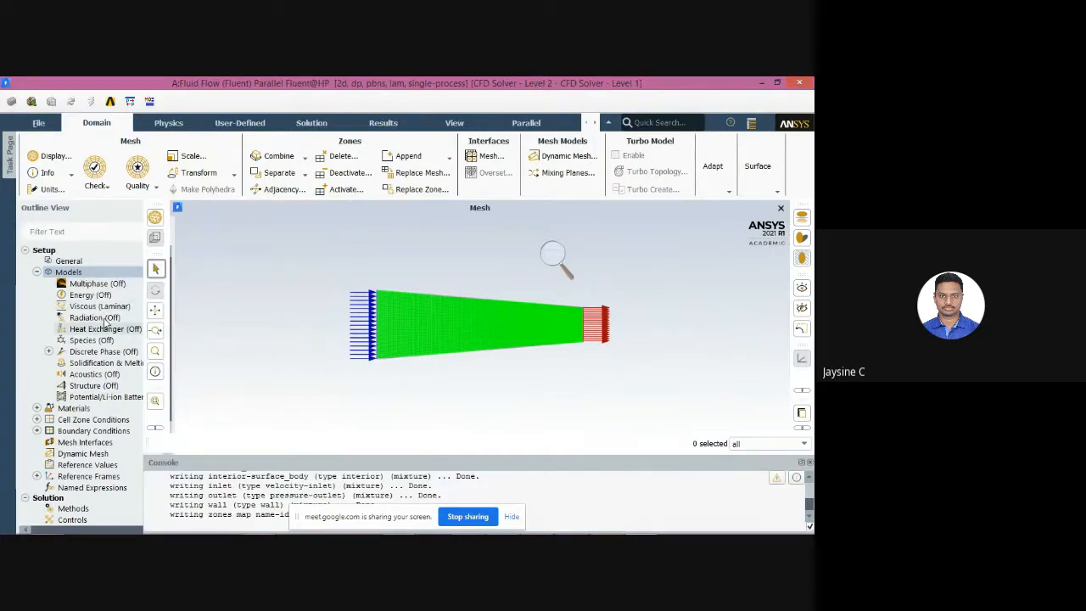
# Show the materials list, switch to CFD.pdf in Foxit PhantomPDF and find the duct problem definition on page 12.
pyautogui.doubleClick(104, 410)
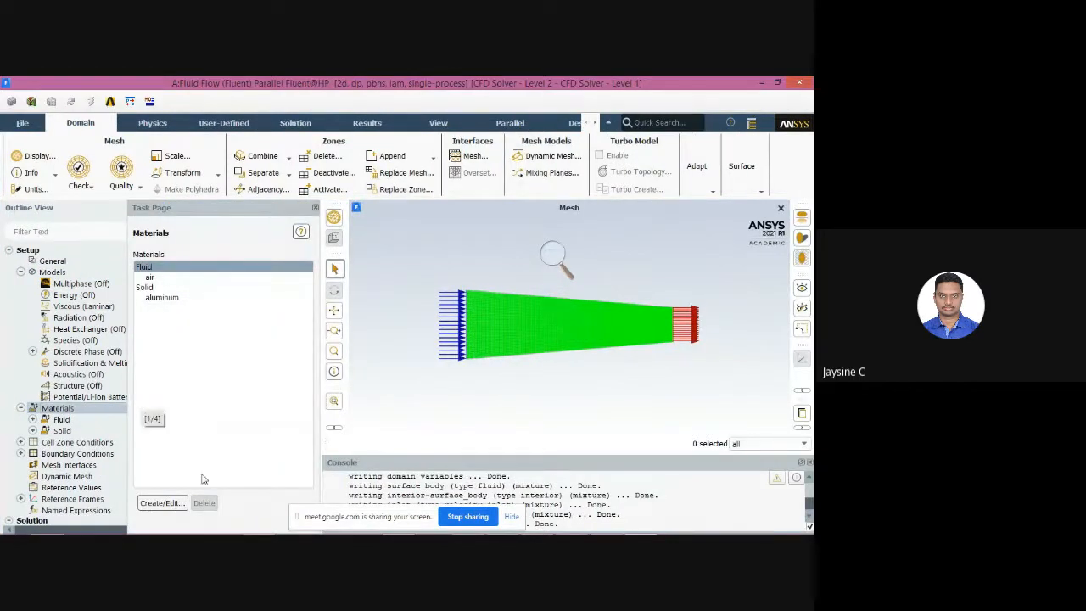
pyautogui.moveTo(458, 531)
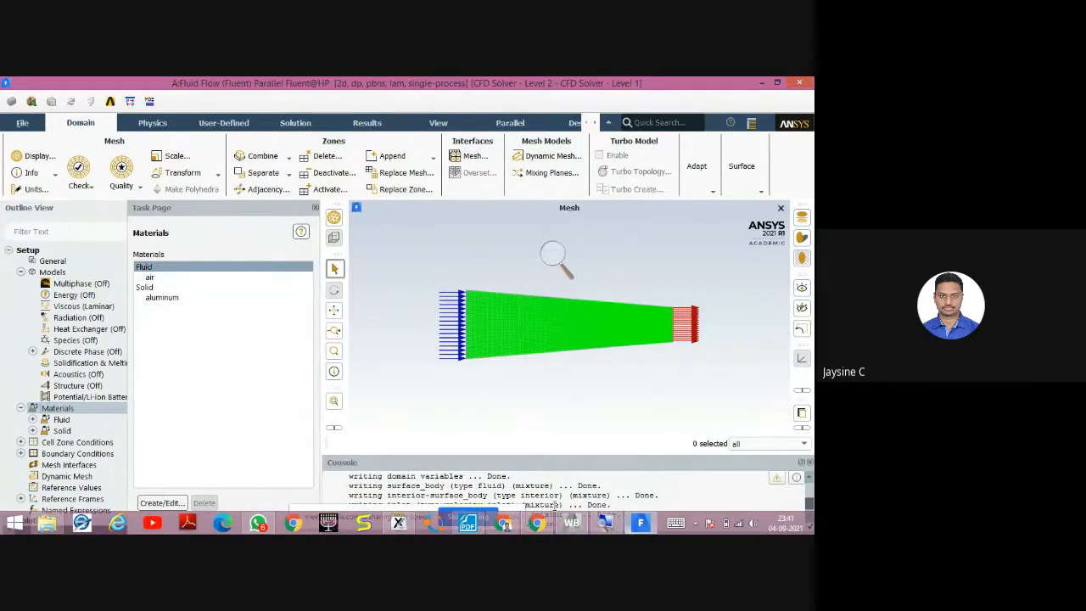
pyautogui.click(467, 523)
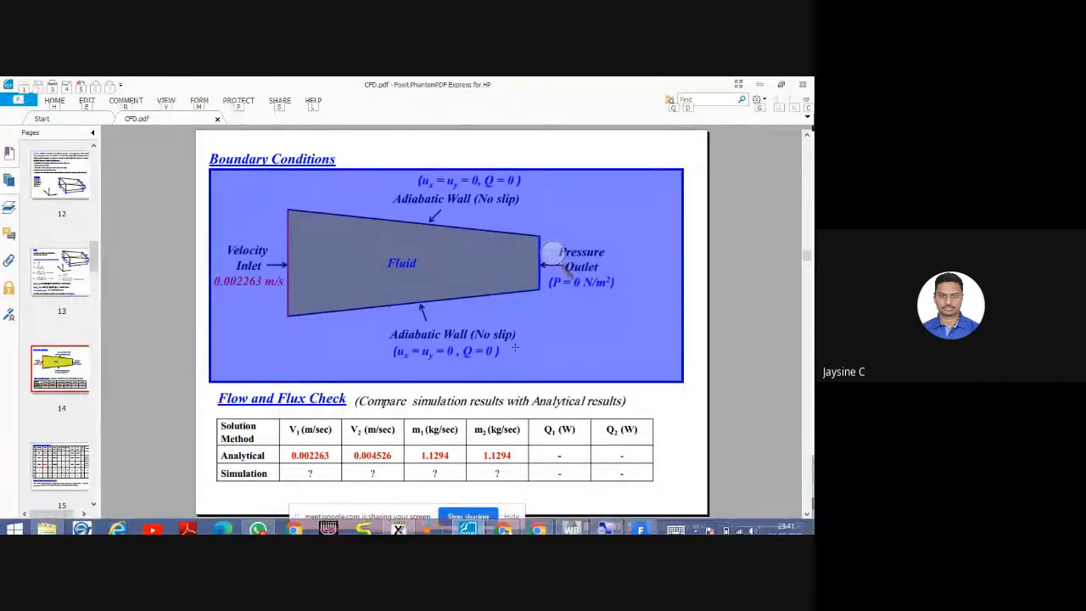
pyautogui.scroll(10, 514, 346)
pyautogui.scroll(-3, 514, 346)
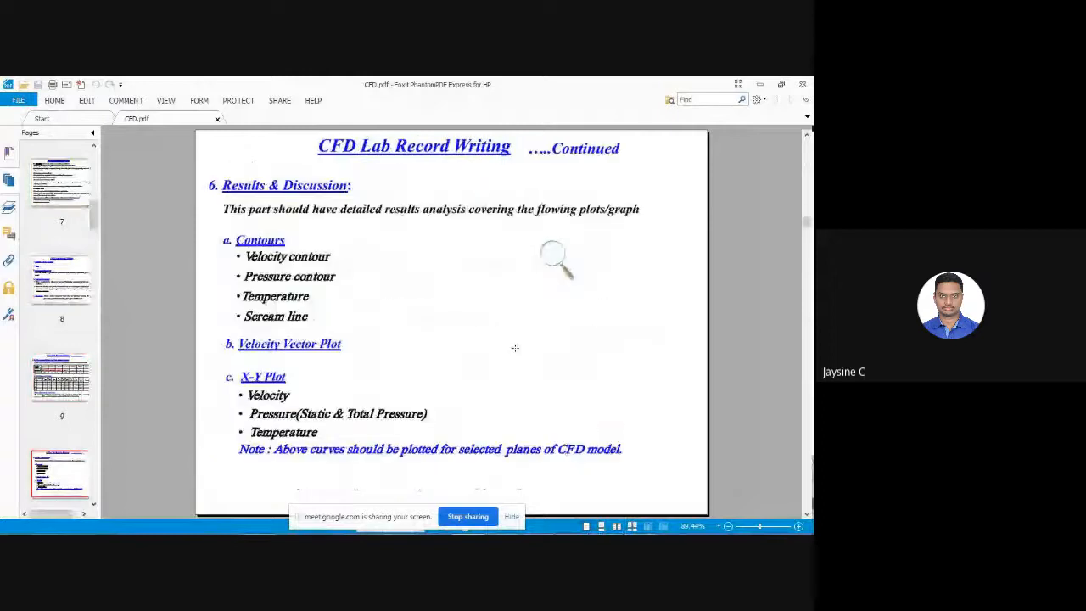
pyautogui.scroll(8, 514, 346)
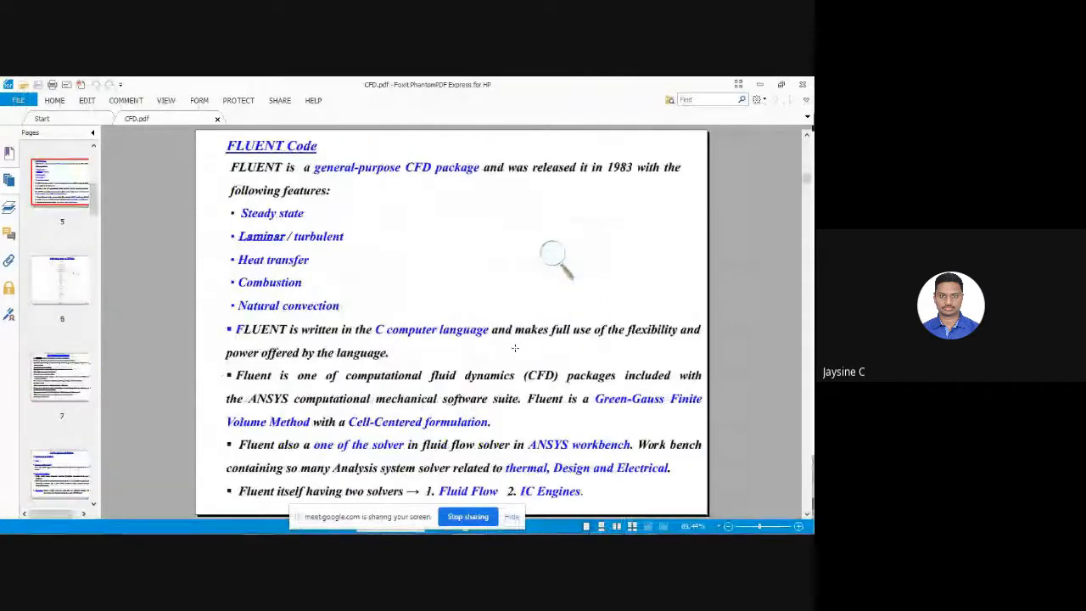
pyautogui.scroll(-5, 514, 347)
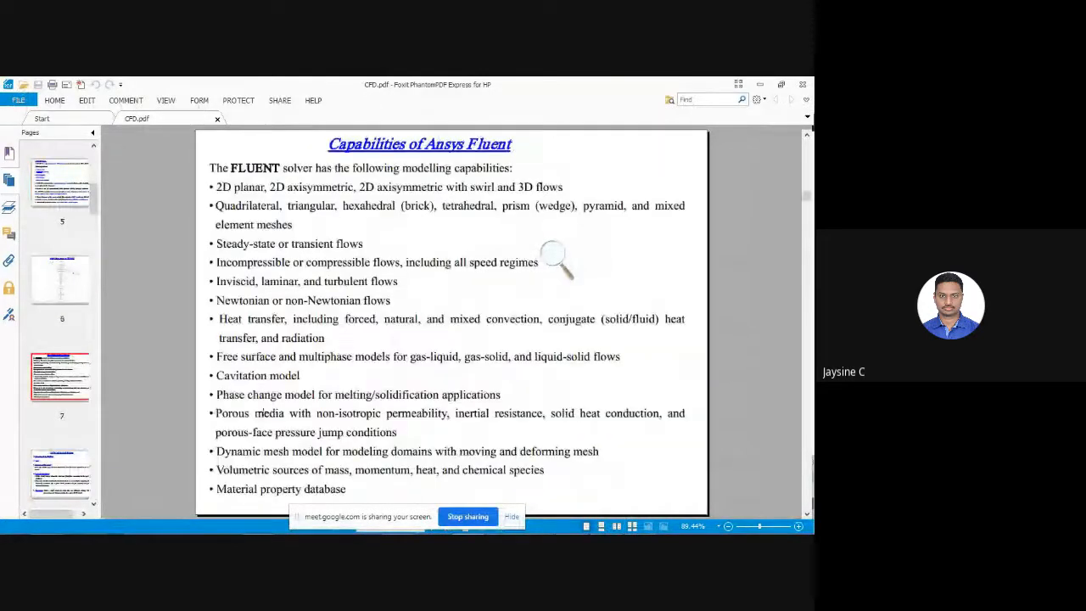
pyautogui.click(92, 504)
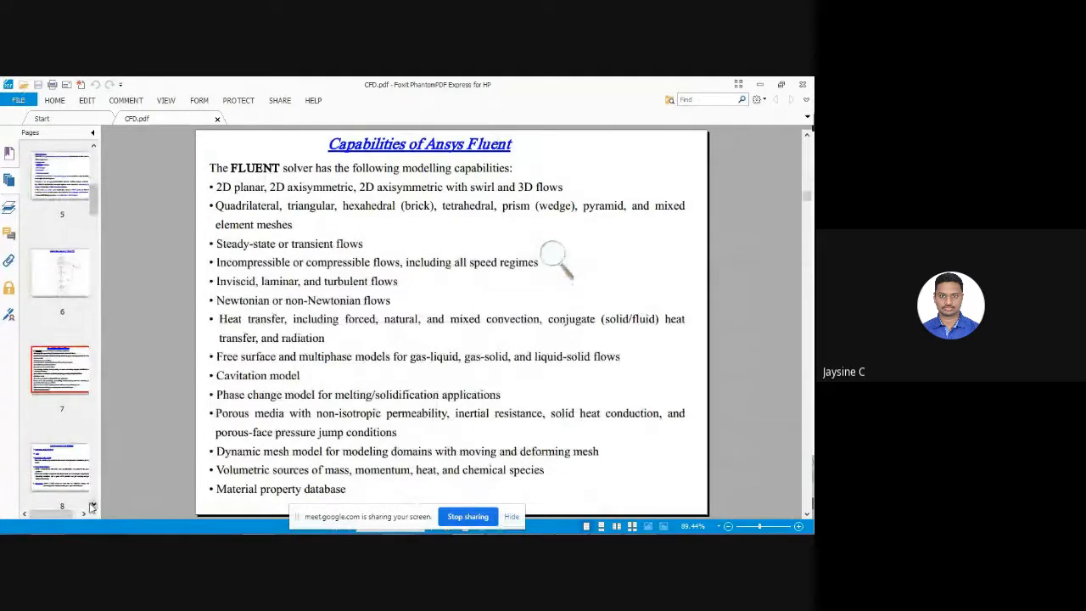
pyautogui.click(72, 475)
pyautogui.scroll(-3, 72, 474)
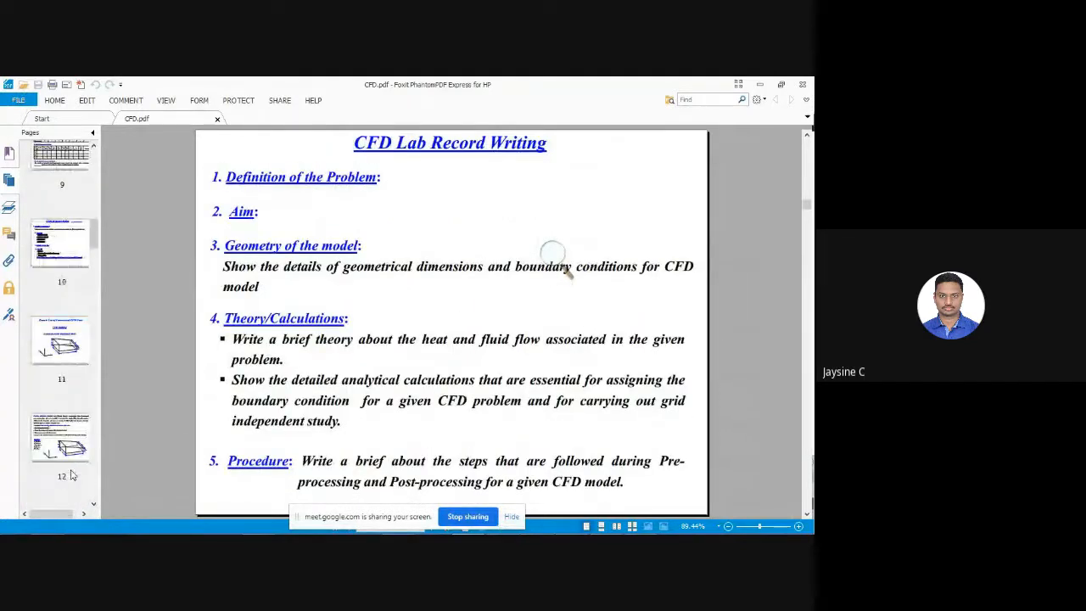
pyautogui.click(60, 327)
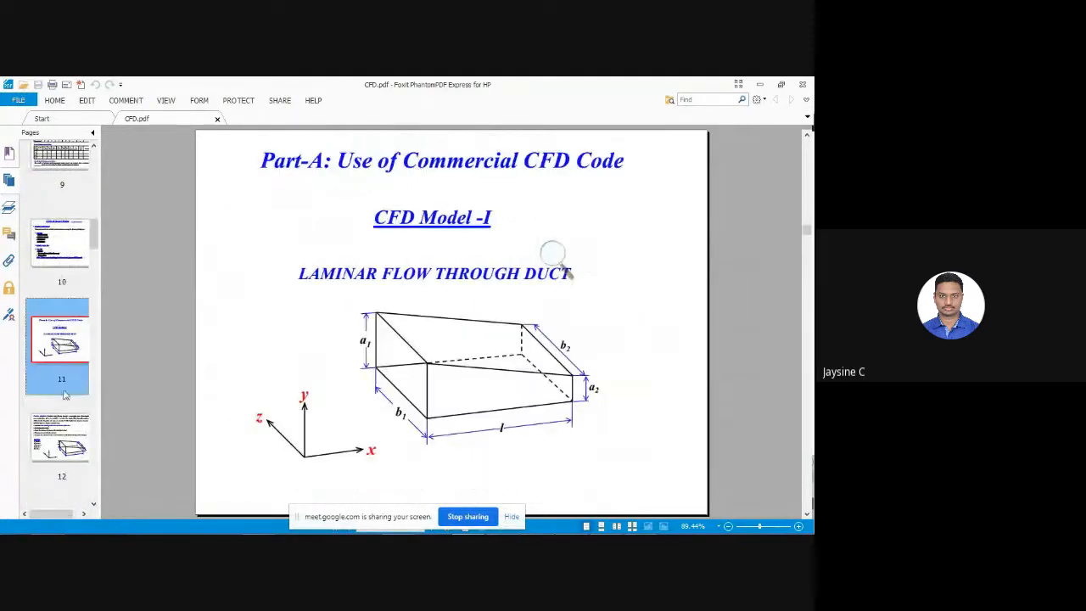
pyautogui.click(72, 433)
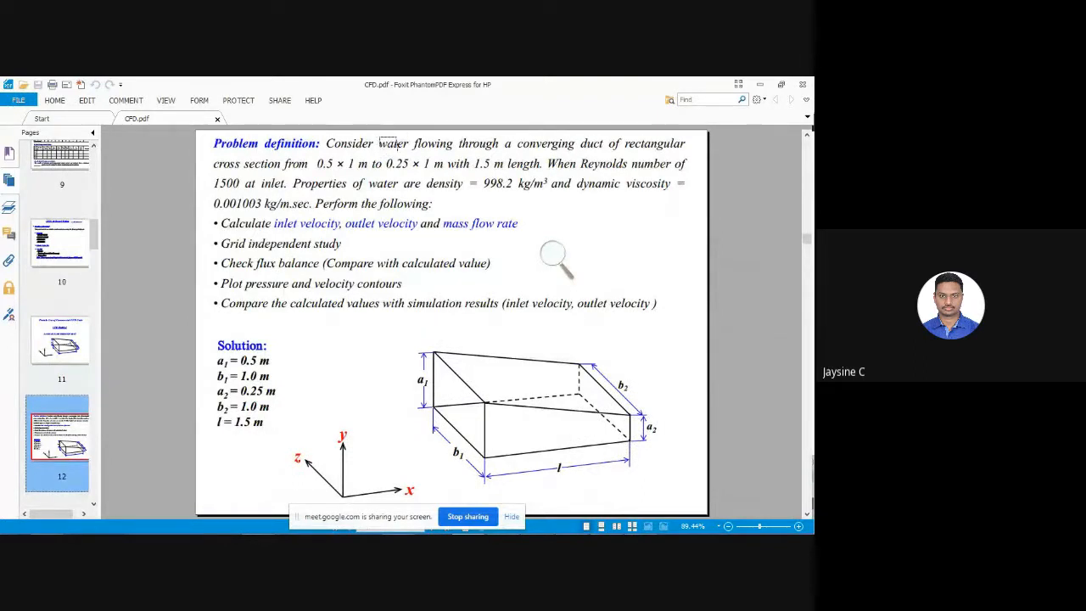
# Mark the words "water flowing through" in the problem definition, dismiss the clipboard notice and return to Fluent.
pyautogui.moveTo(396, 149); pyautogui.dragTo(505, 151)
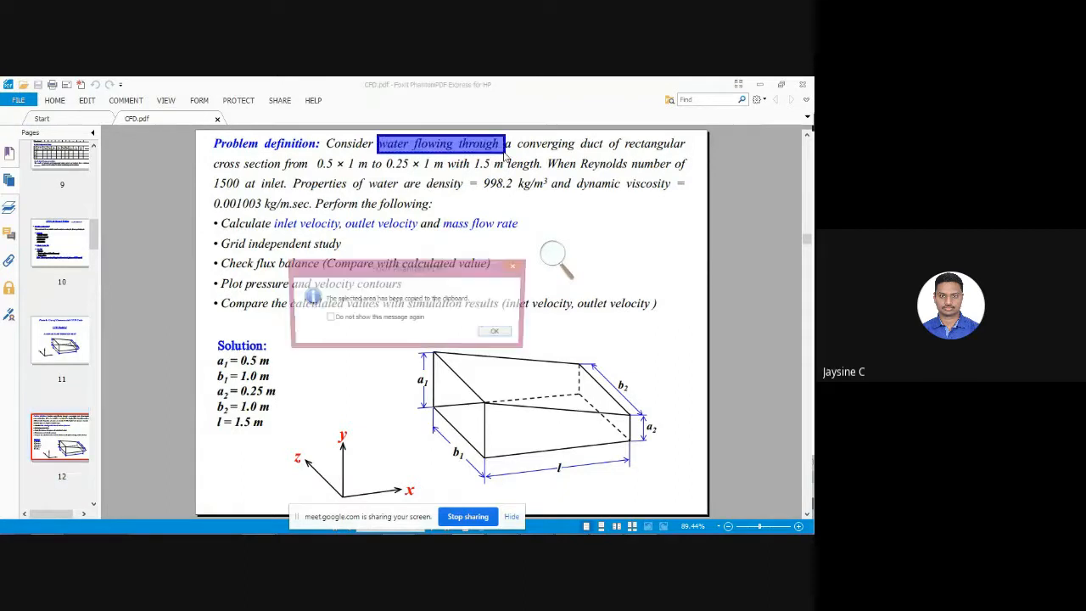
pyautogui.click(505, 330)
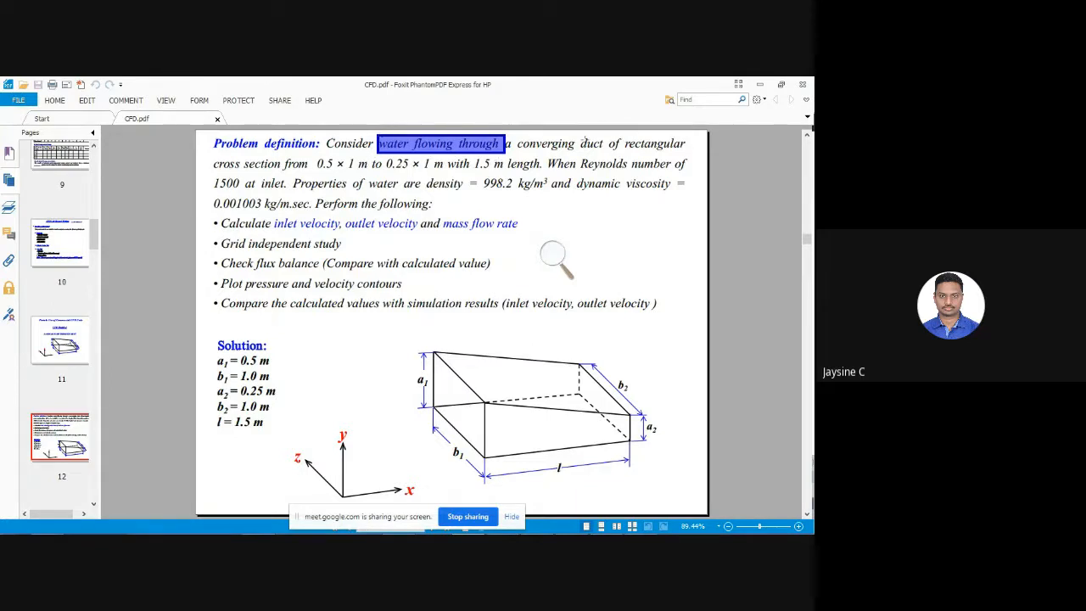
pyautogui.click(759, 85)
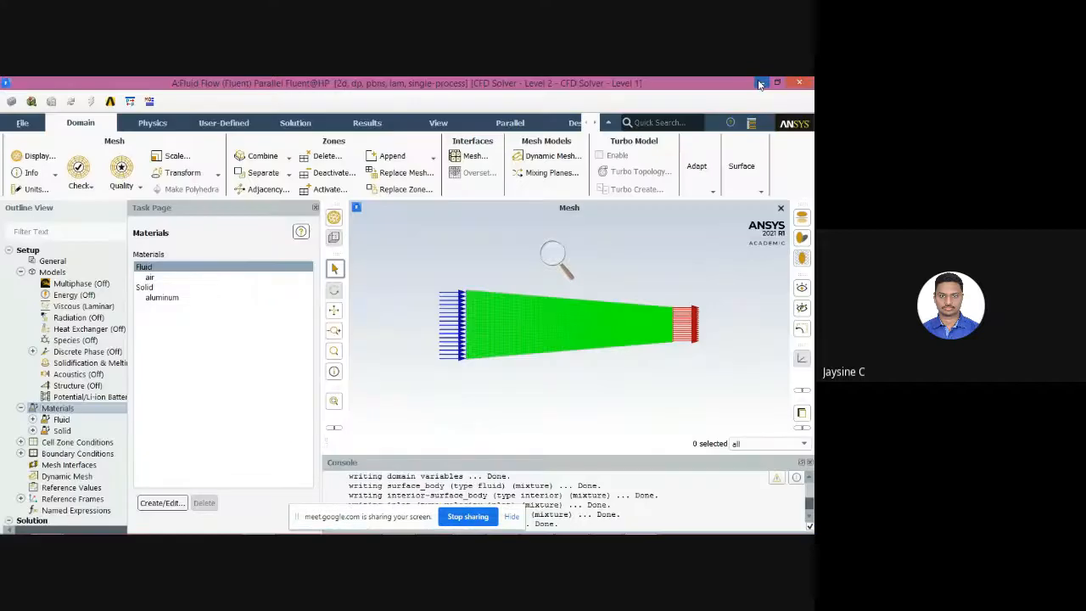
# Open the fluid material air for editing and close the Magnifier window covering the dialog.
pyautogui.doubleClick(169, 279)
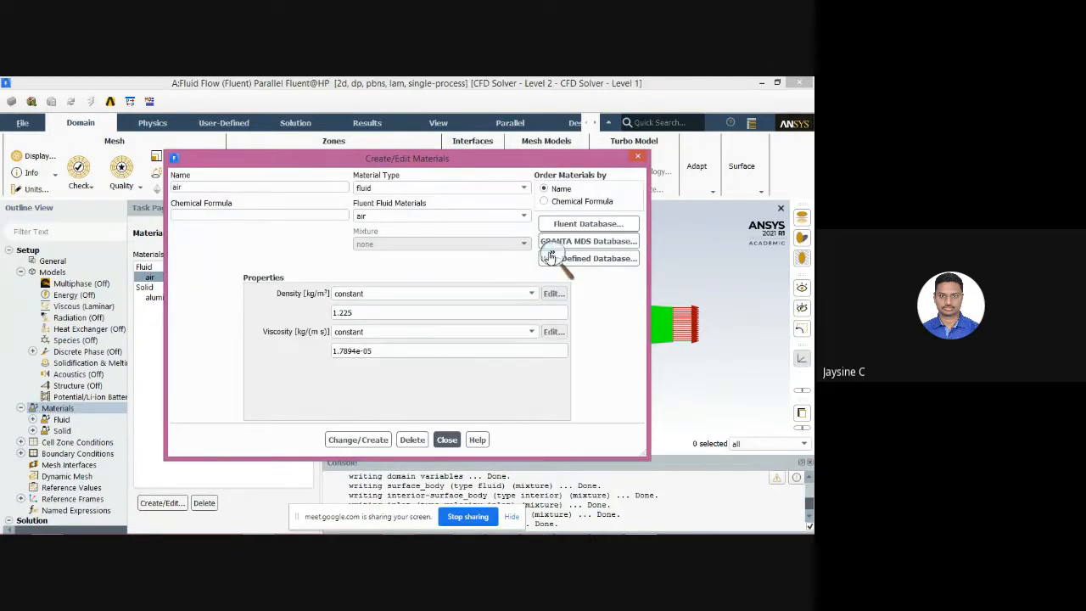
pyautogui.click(550, 256)
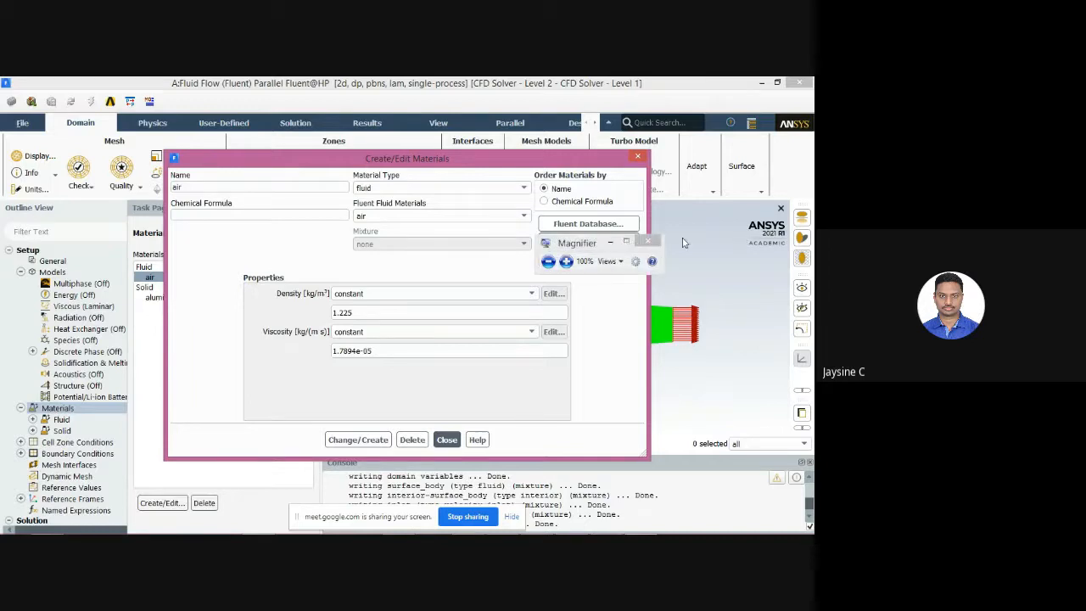
pyautogui.click(647, 241)
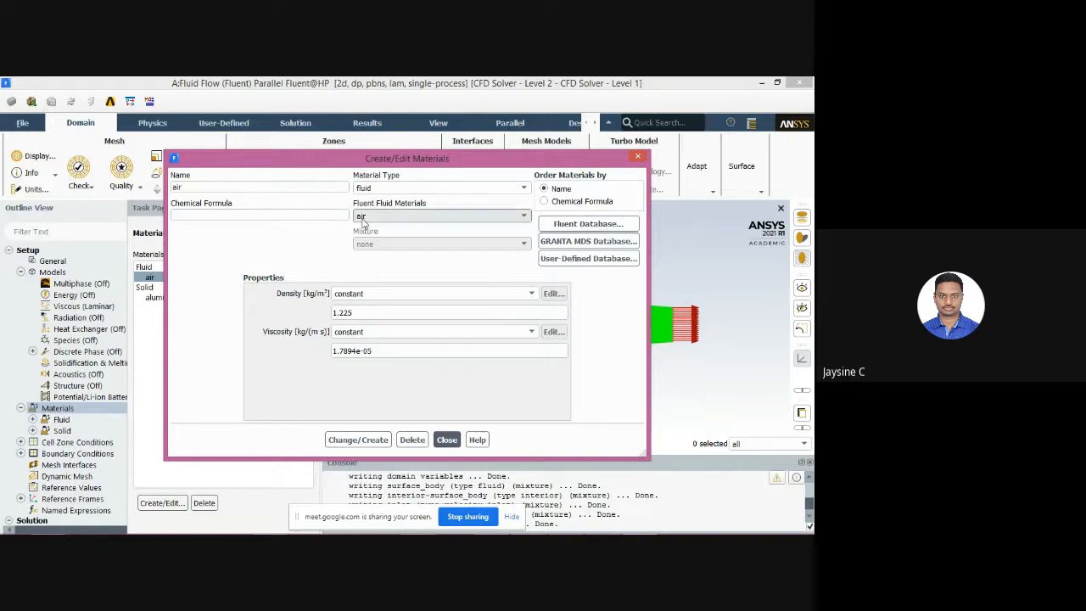
# Copy water-liquid (h2o<l>) from the Fluent database into the case's fluid materials and close the material dialogs and task page.
pyautogui.click(563, 220)
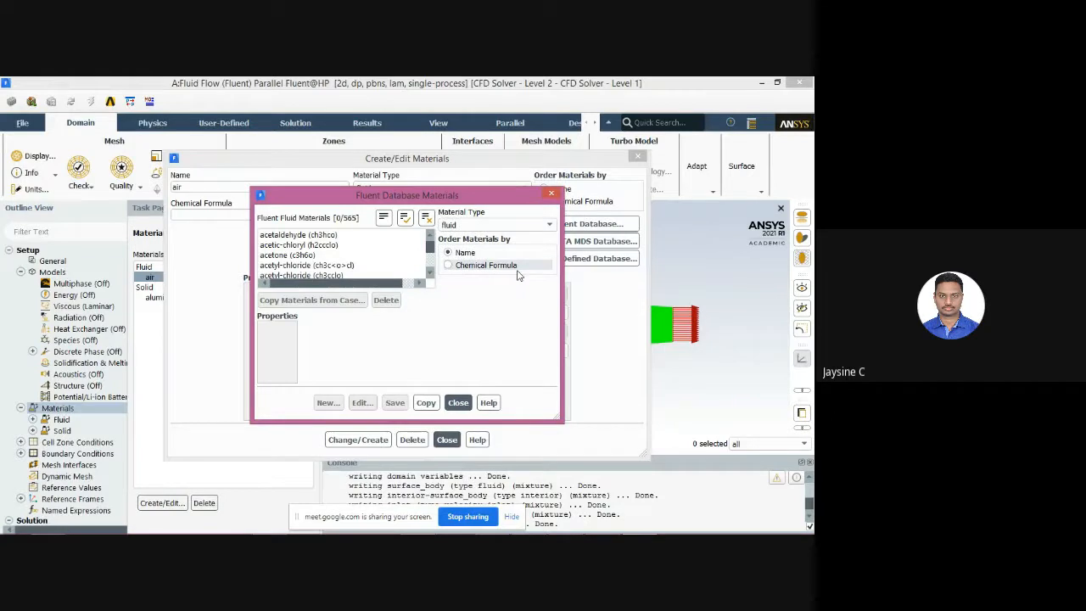
pyautogui.scroll(-6, 431, 267)
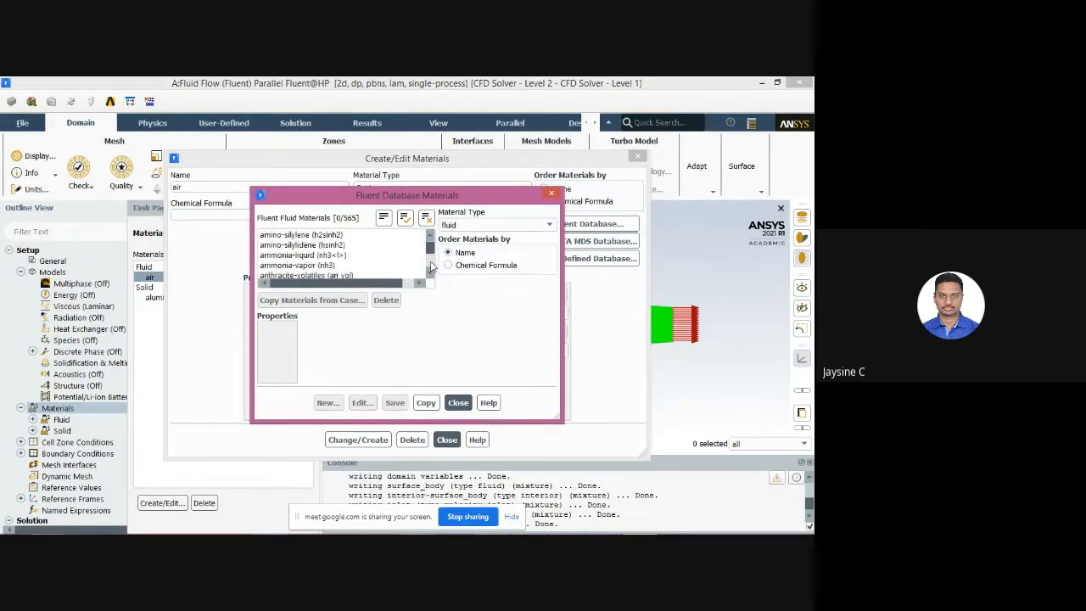
pyautogui.scroll(-15, 431, 267)
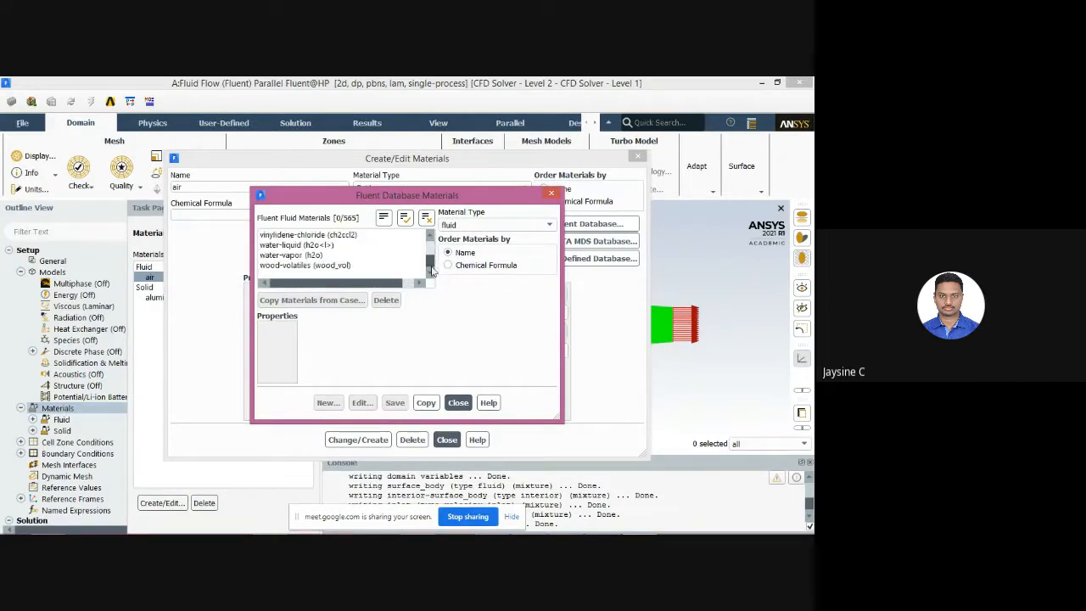
pyautogui.click(345, 247)
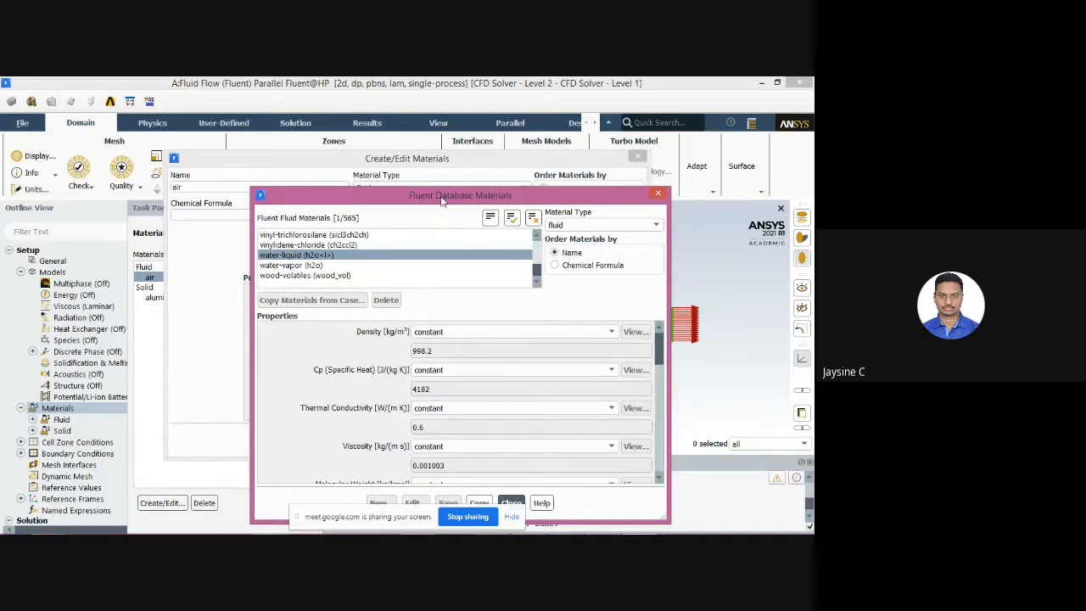
pyautogui.moveTo(441, 200); pyautogui.dragTo(437, 137)
pyautogui.click(475, 439)
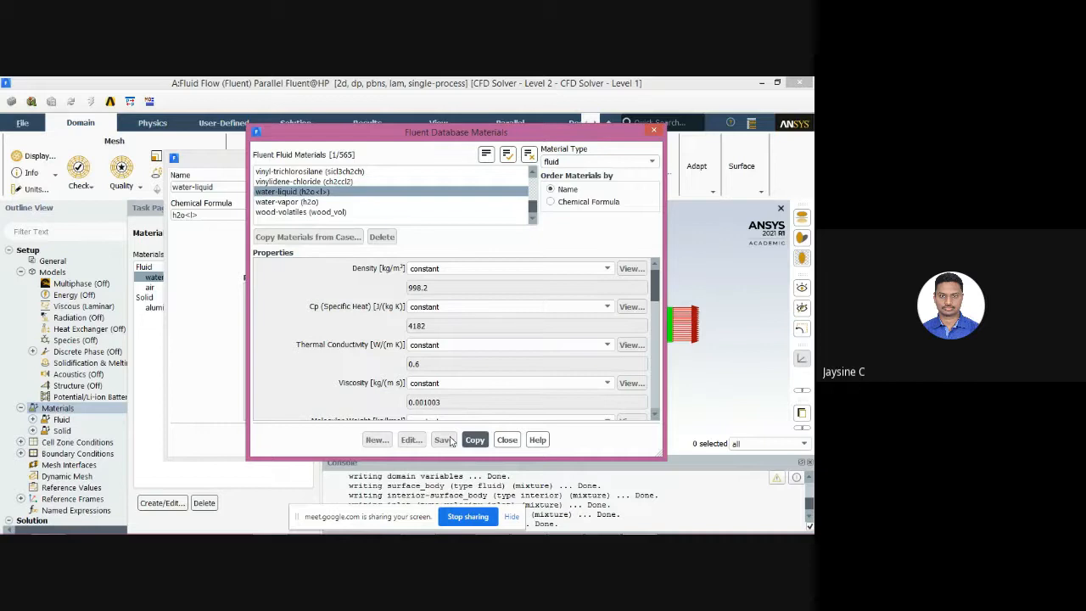
pyautogui.click(504, 439)
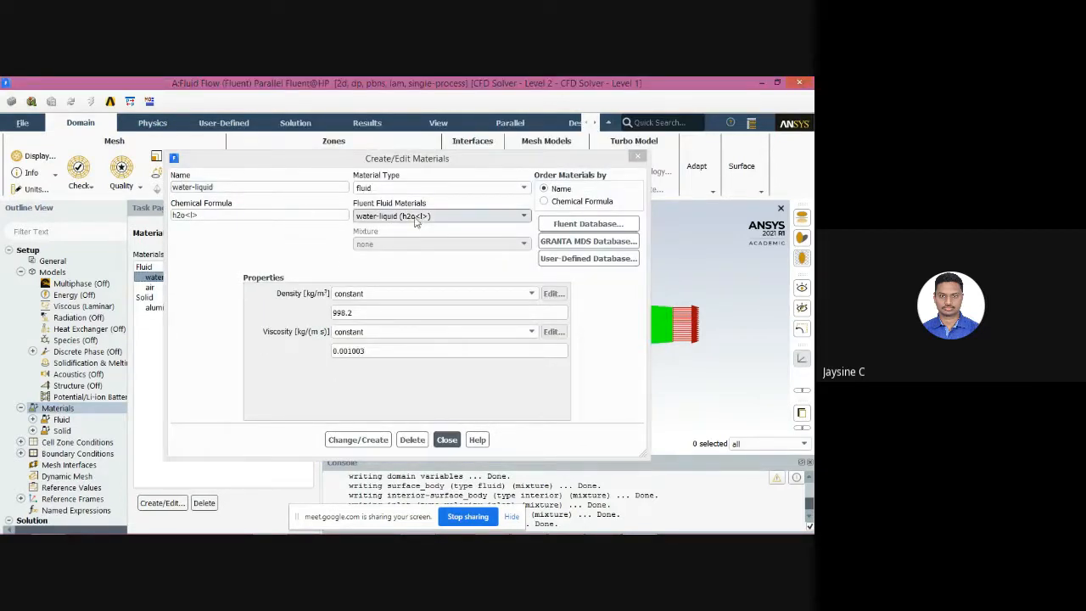
pyautogui.click(446, 440)
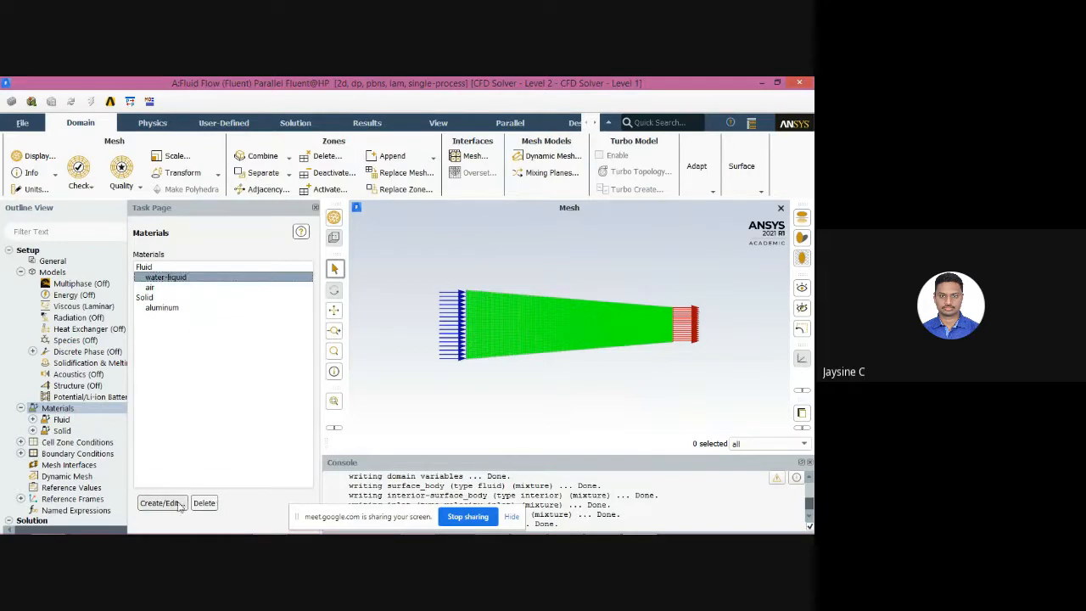
pyautogui.click(315, 208)
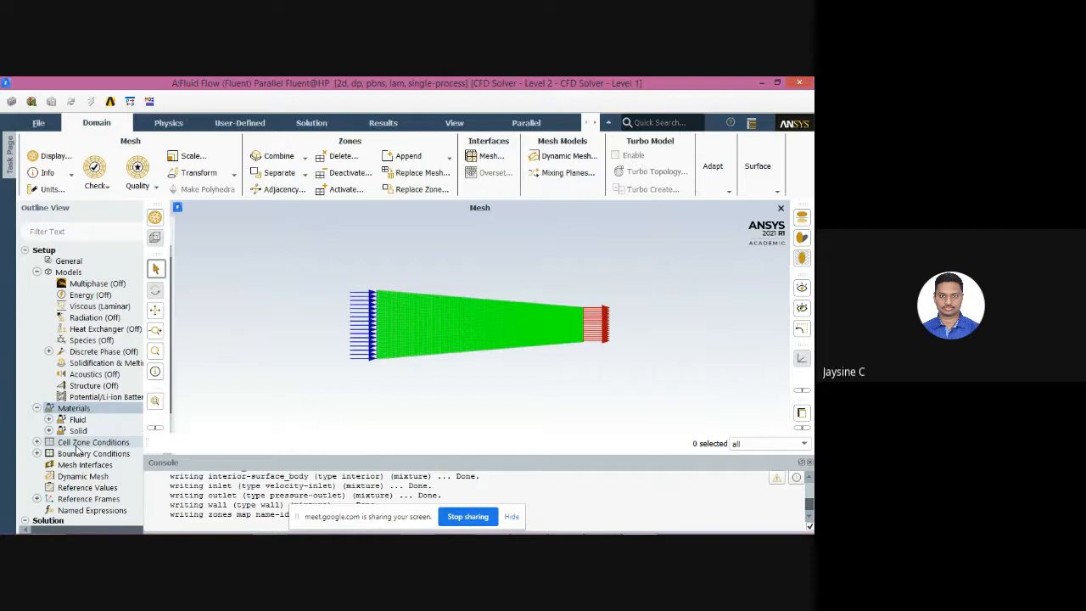
# Assign water-liquid as the material of the surface_body cell zone and expand the fluid cell zones in the outline.
pyautogui.press('super+plus')
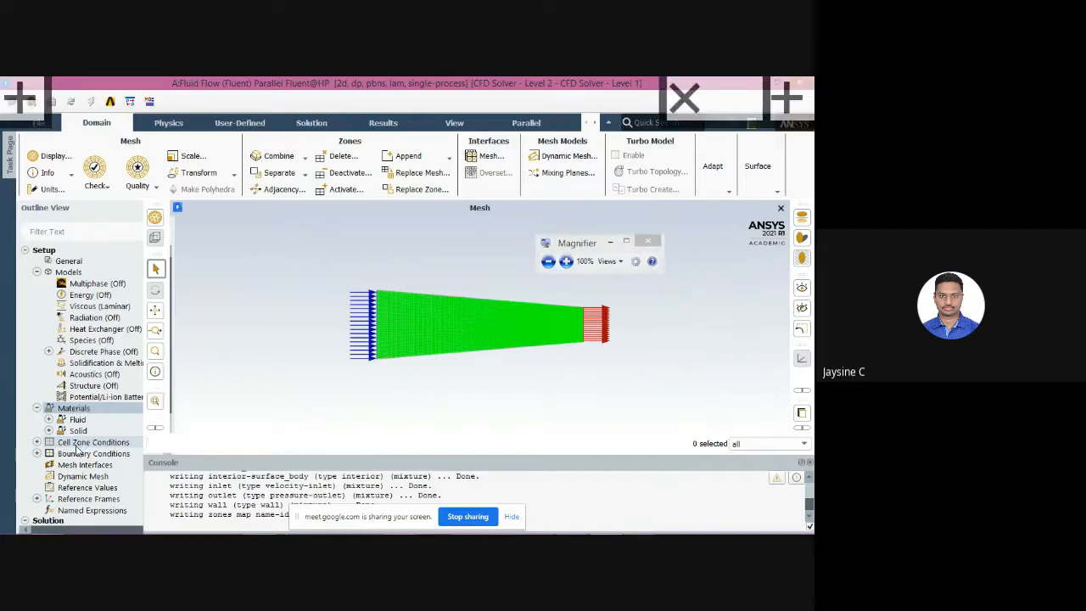
pyautogui.press('super+plus')
pyautogui.press('super+plus')
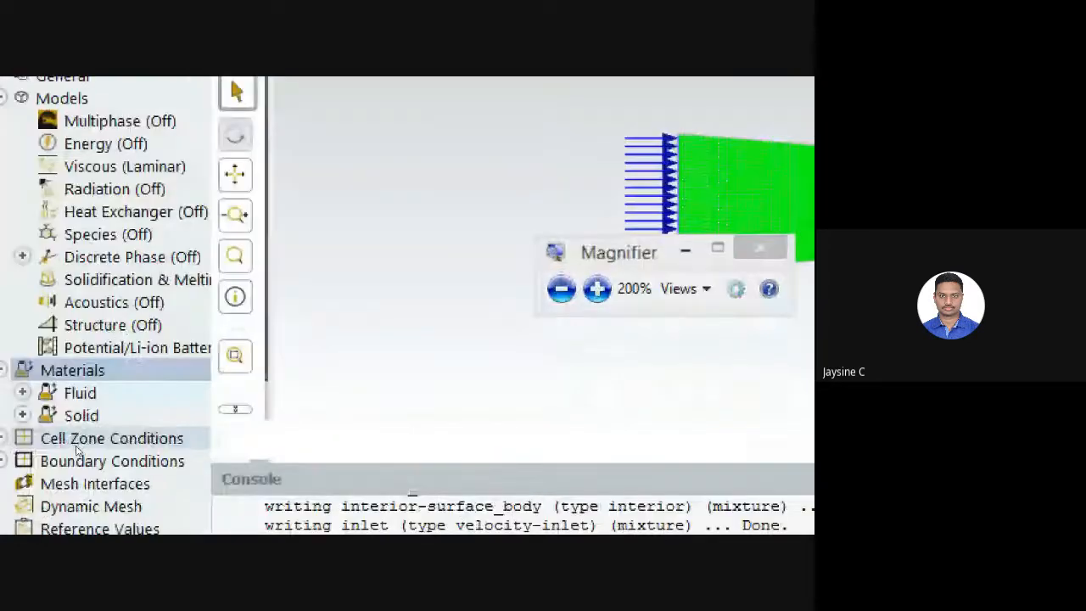
pyautogui.doubleClick(76, 441)
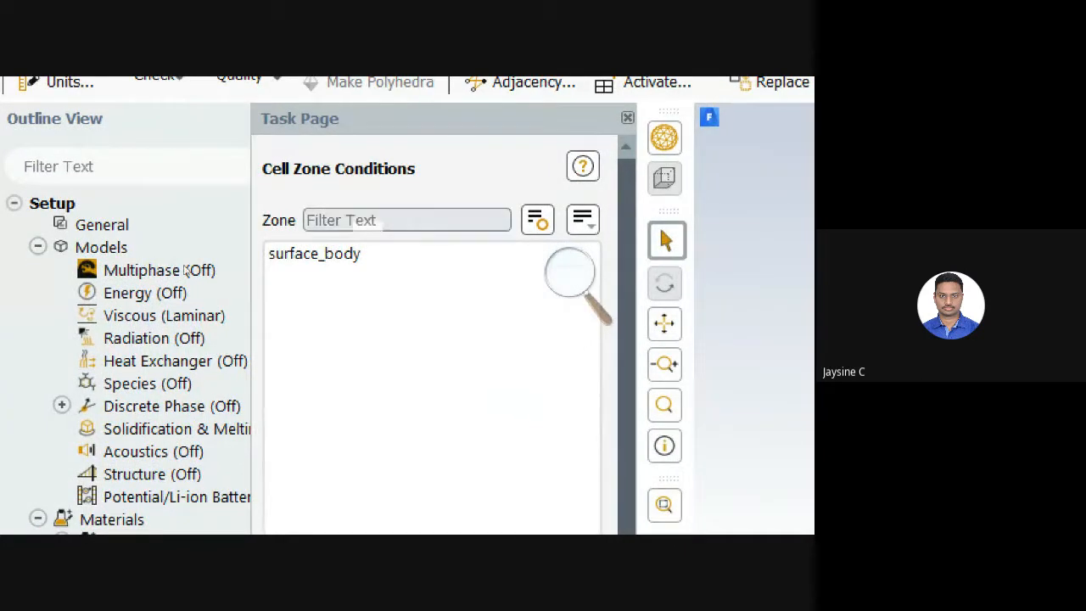
pyautogui.doubleClick(363, 253)
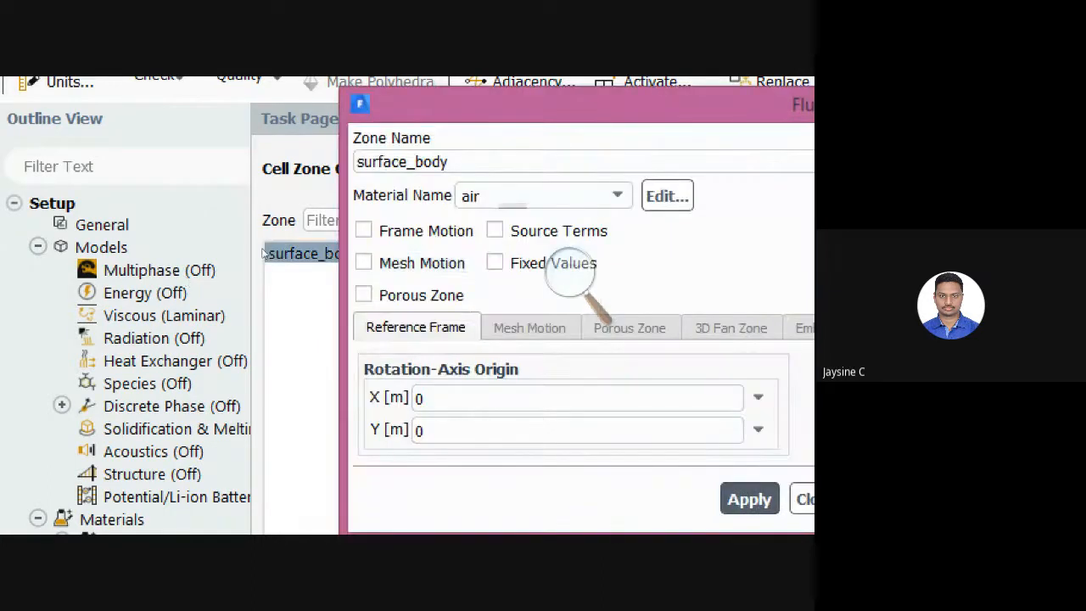
pyautogui.click(617, 195)
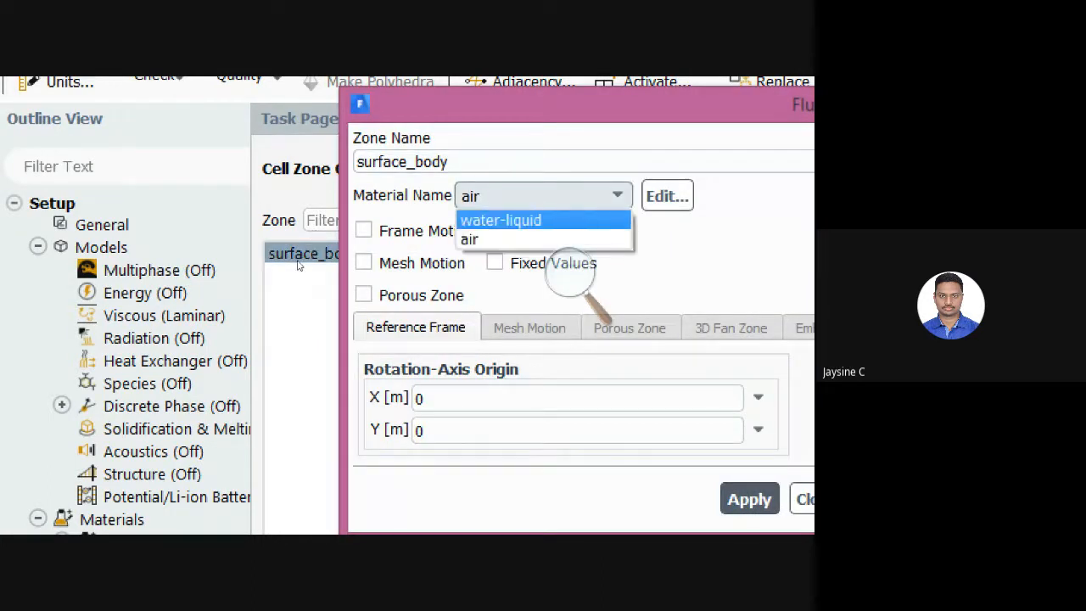
pyautogui.click(500, 220)
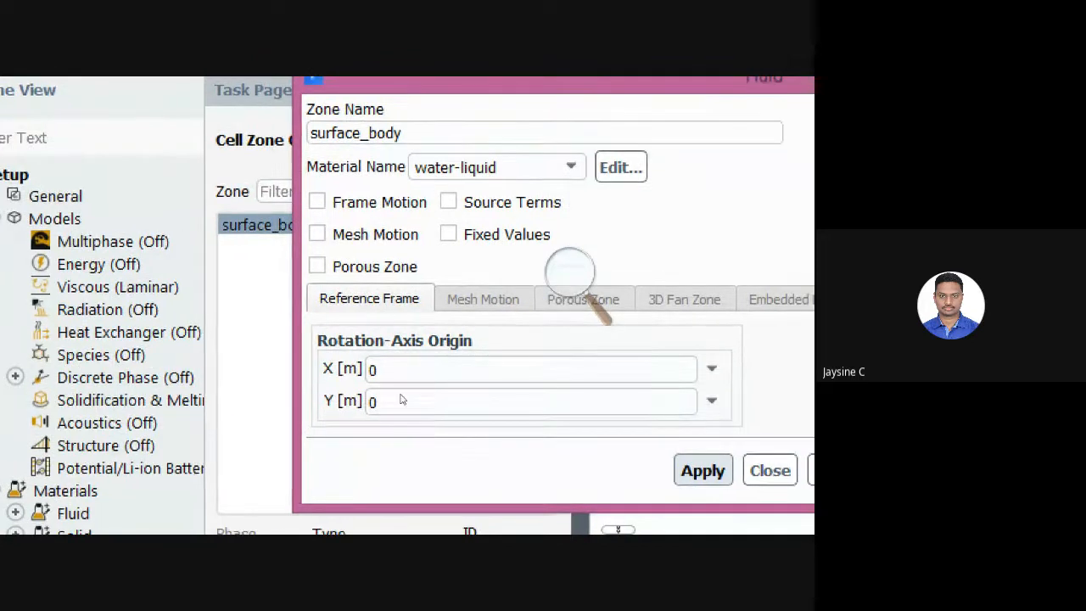
pyautogui.press('Escape')
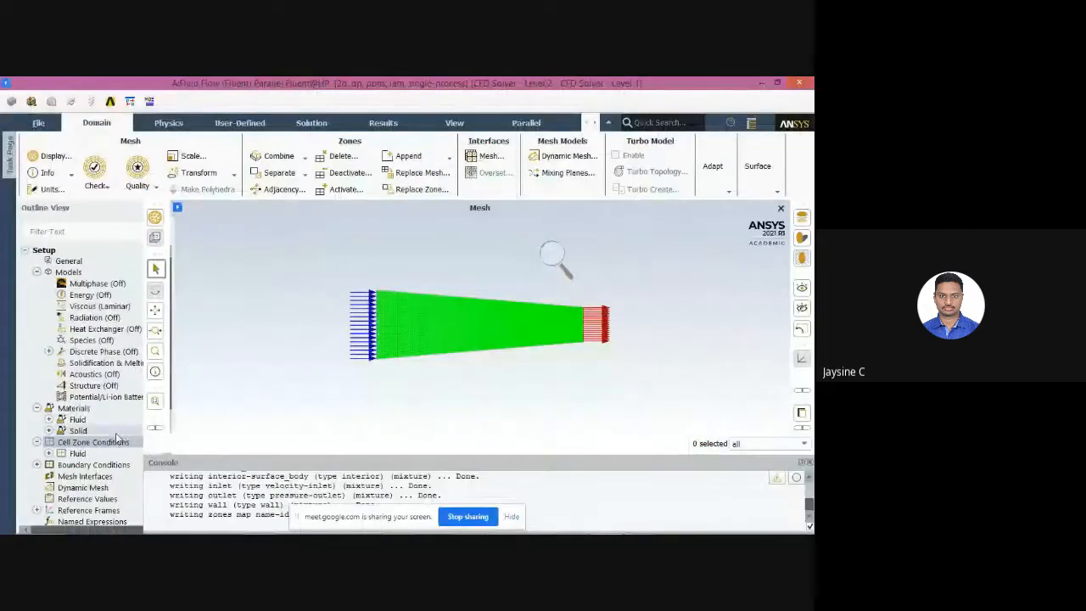
pyautogui.click(48, 454)
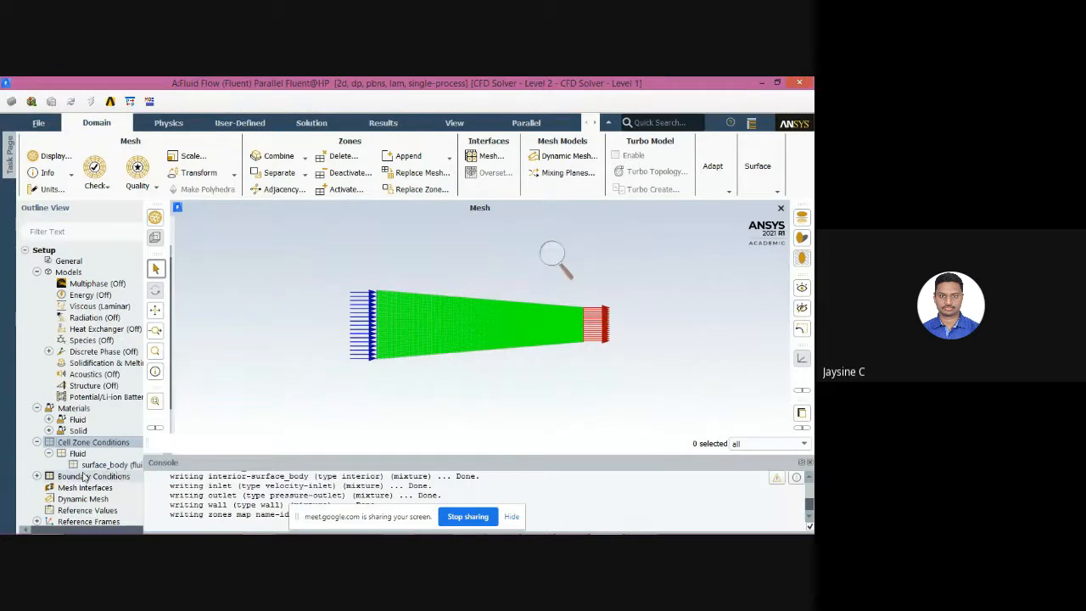
# Look through the inlet, interior, outlet and wall boundary zones and view the inlet's velocity settings without changing them.
pyautogui.doubleClick(83, 477)
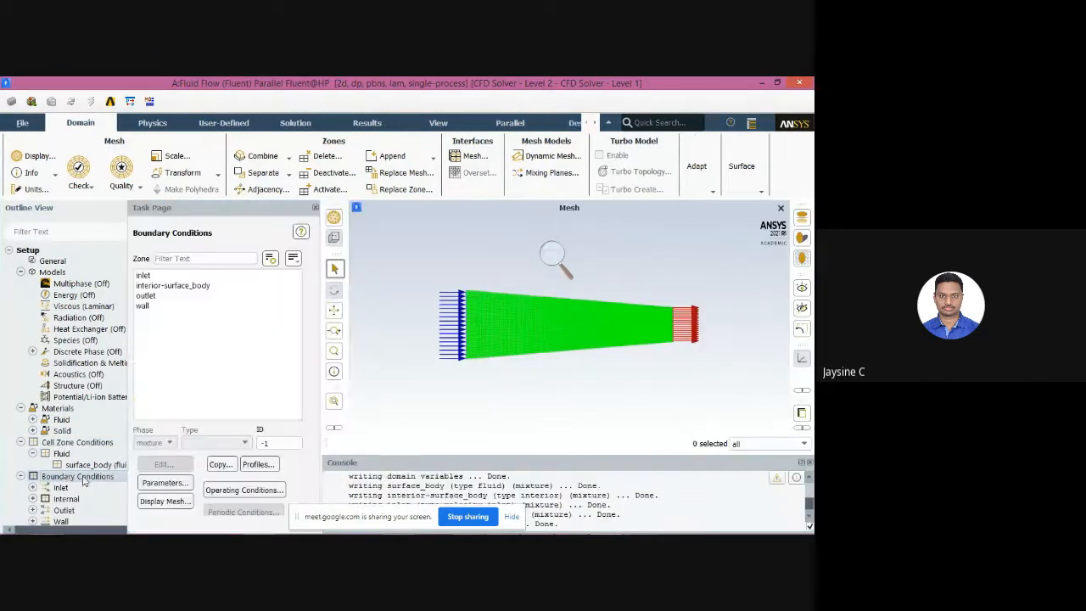
pyautogui.scroll(-3, 83, 479)
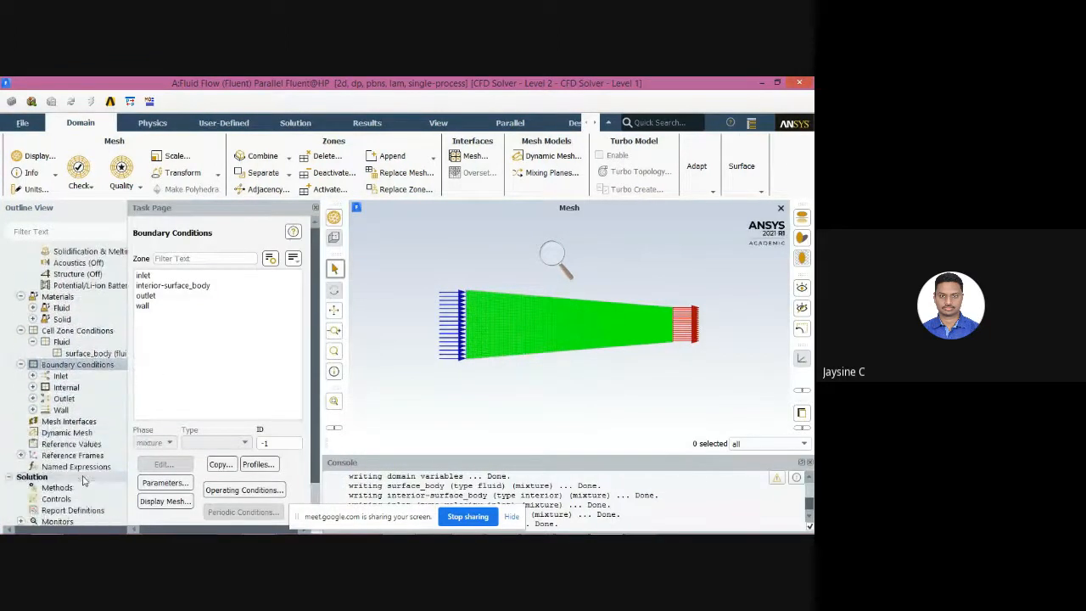
pyautogui.click(145, 275)
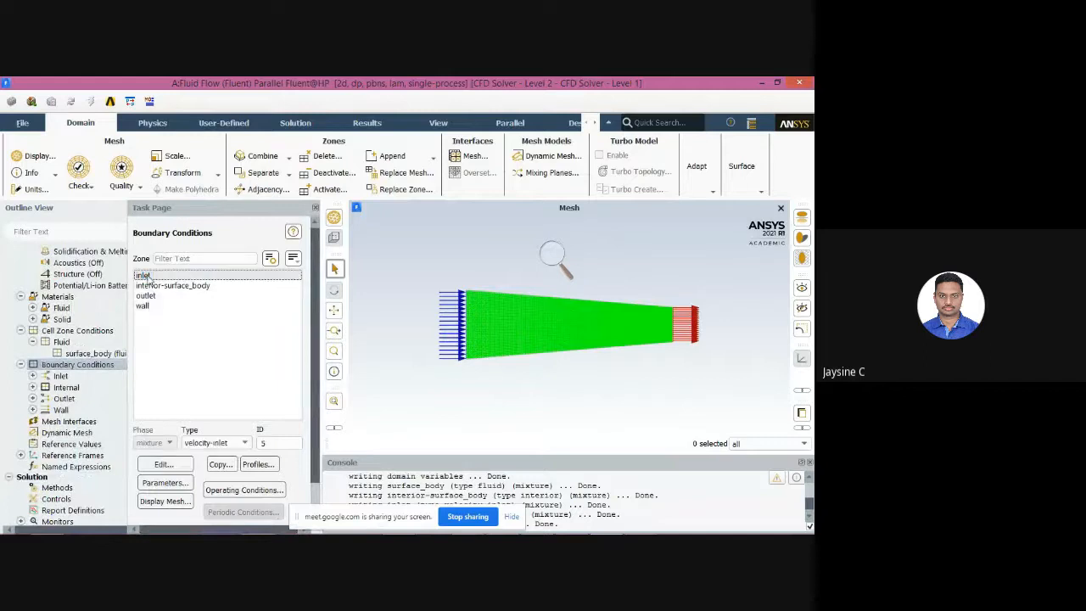
pyautogui.click(149, 286)
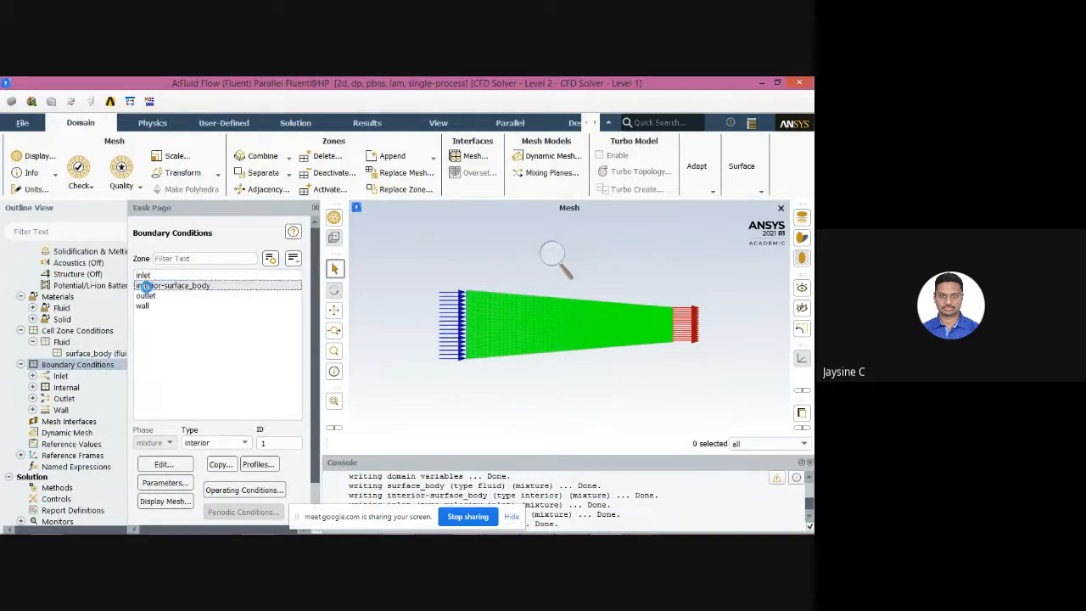
pyautogui.click(216, 296)
pyautogui.click(219, 306)
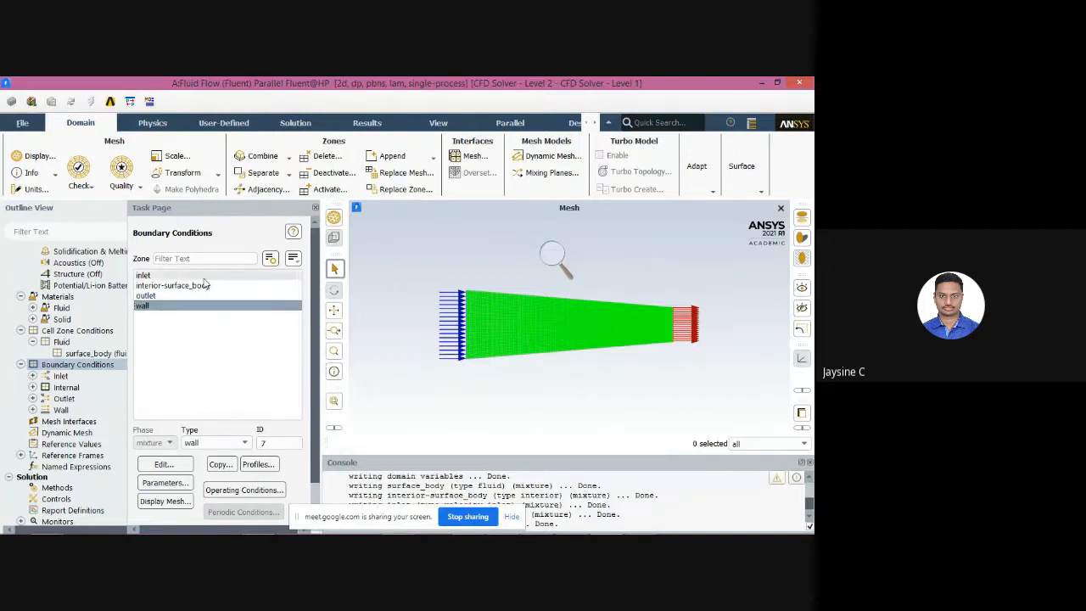
pyautogui.click(203, 276)
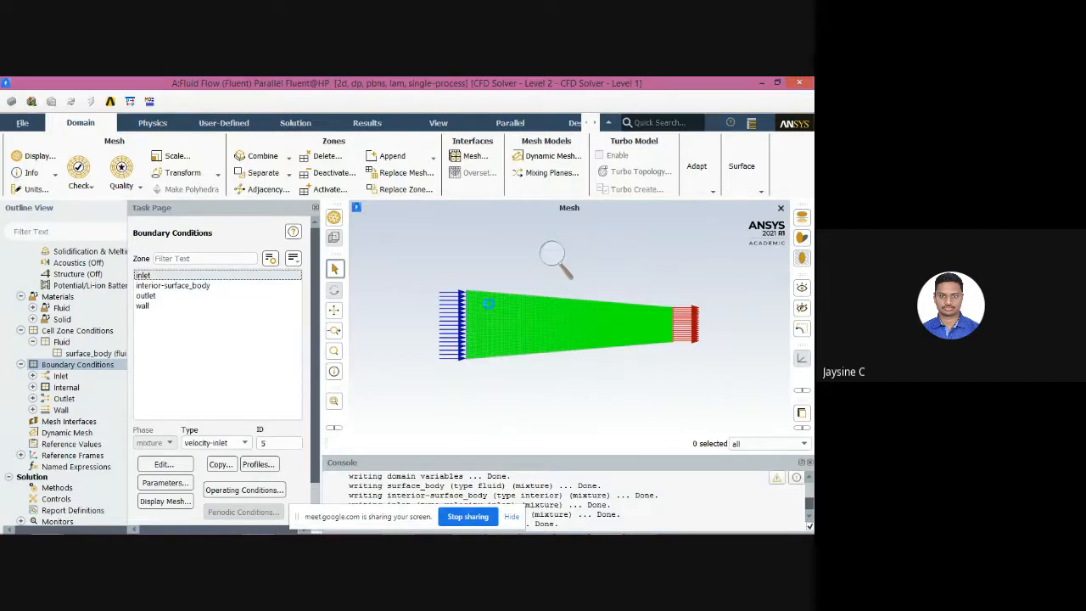
pyautogui.doubleClick(433, 324)
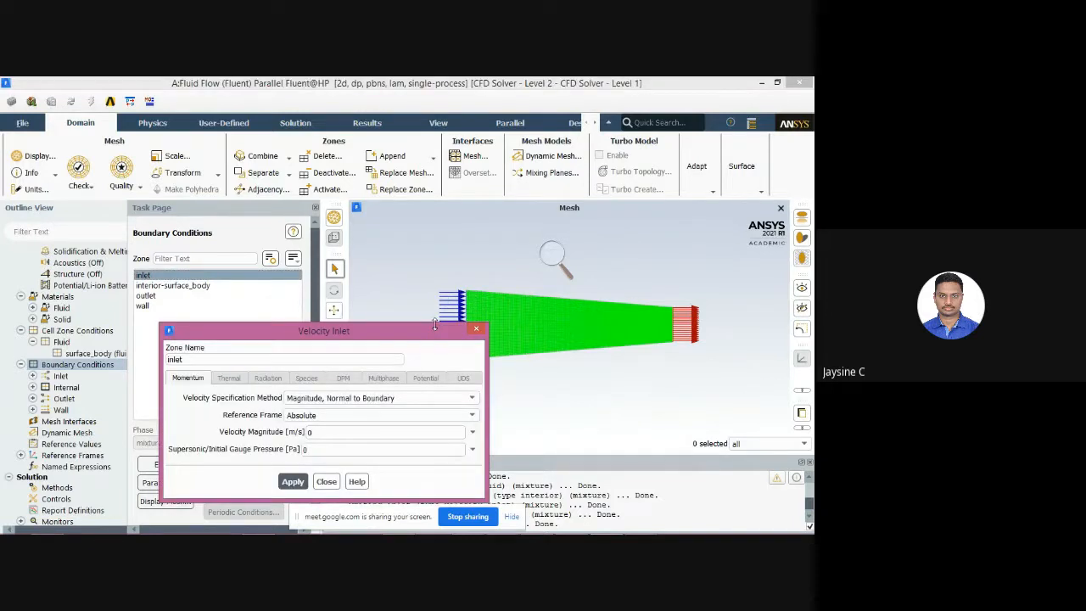
pyautogui.click(326, 480)
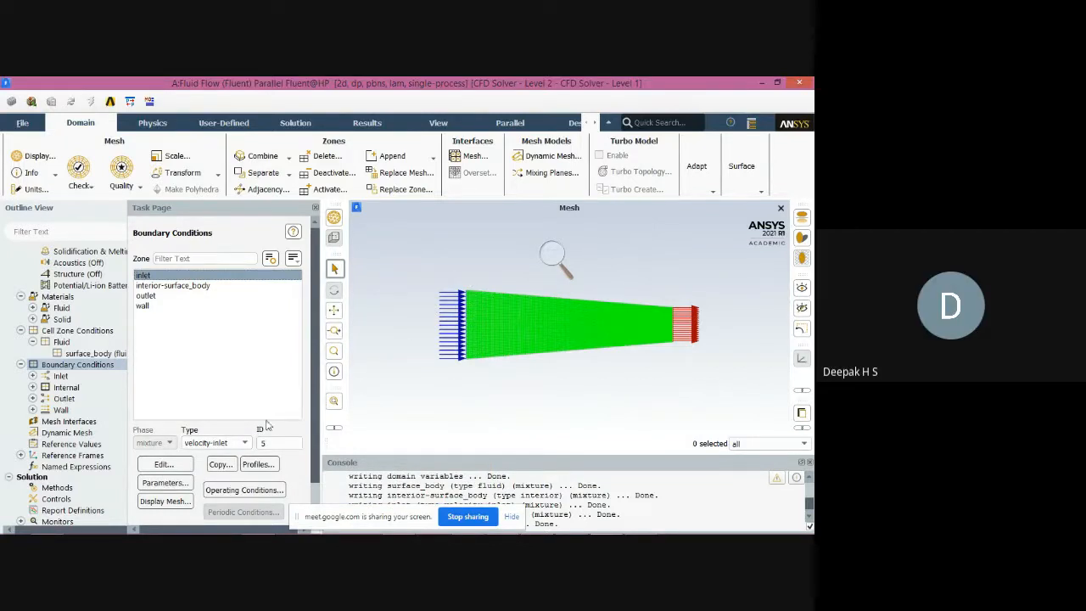
# Check the inlet velocity in the Xournal duct sketch, then return to Fluent and apply a velocity magnitude of 0.002263 m/s to the inlet.
pyautogui.doubleClick(180, 276)
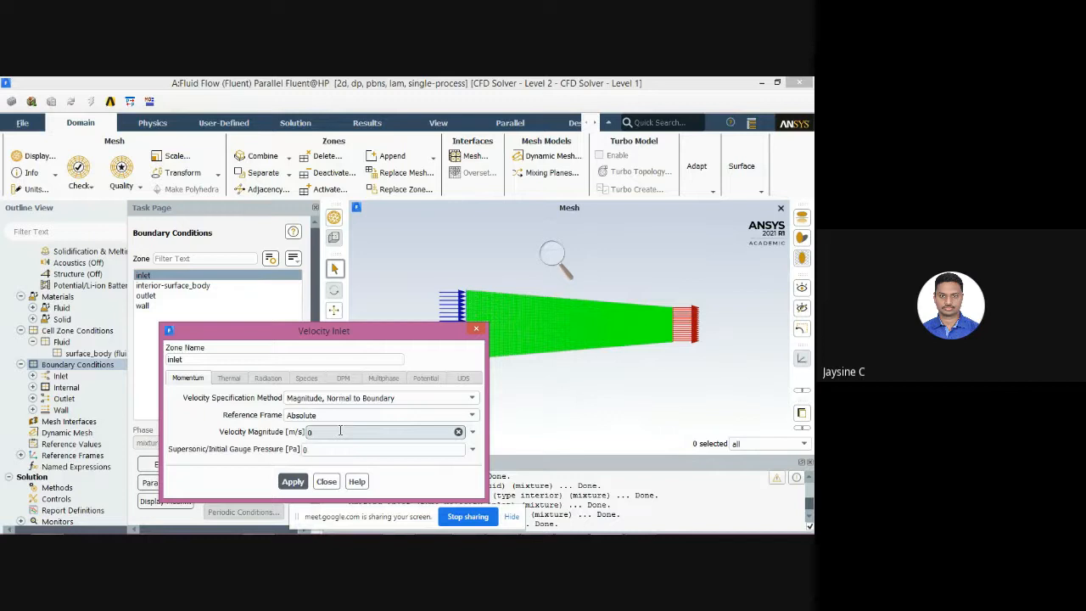
pyautogui.moveTo(473, 530)
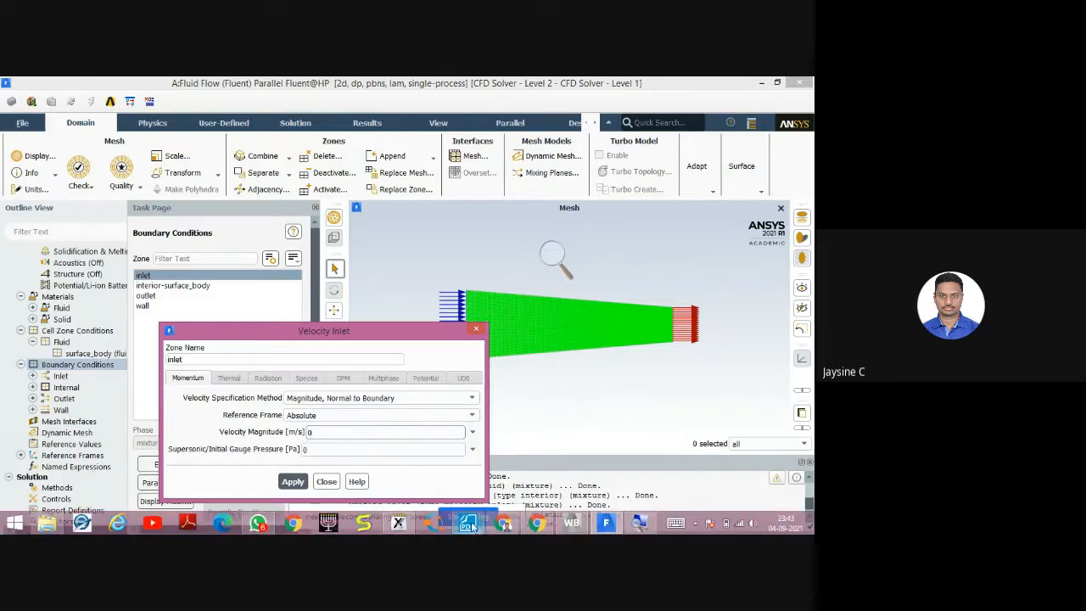
pyautogui.click(398, 524)
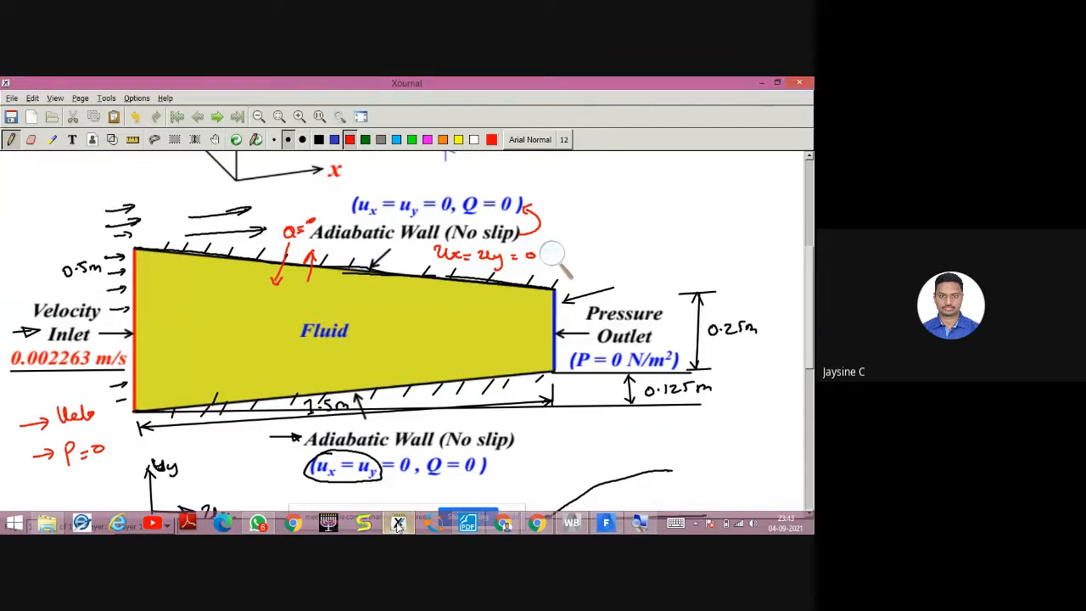
pyautogui.click(399, 524)
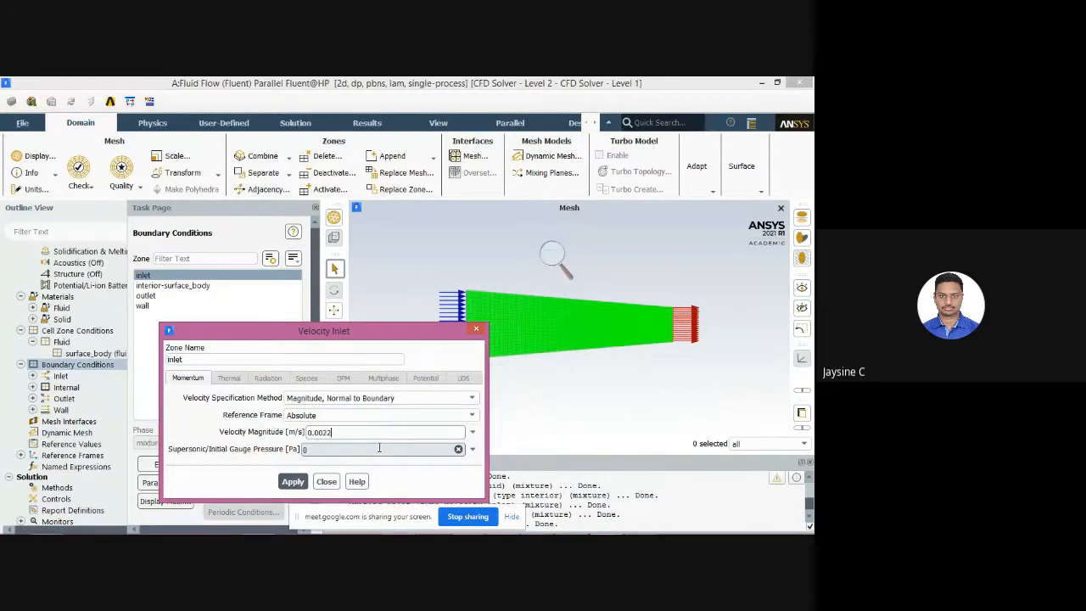
pyautogui.click(288, 482)
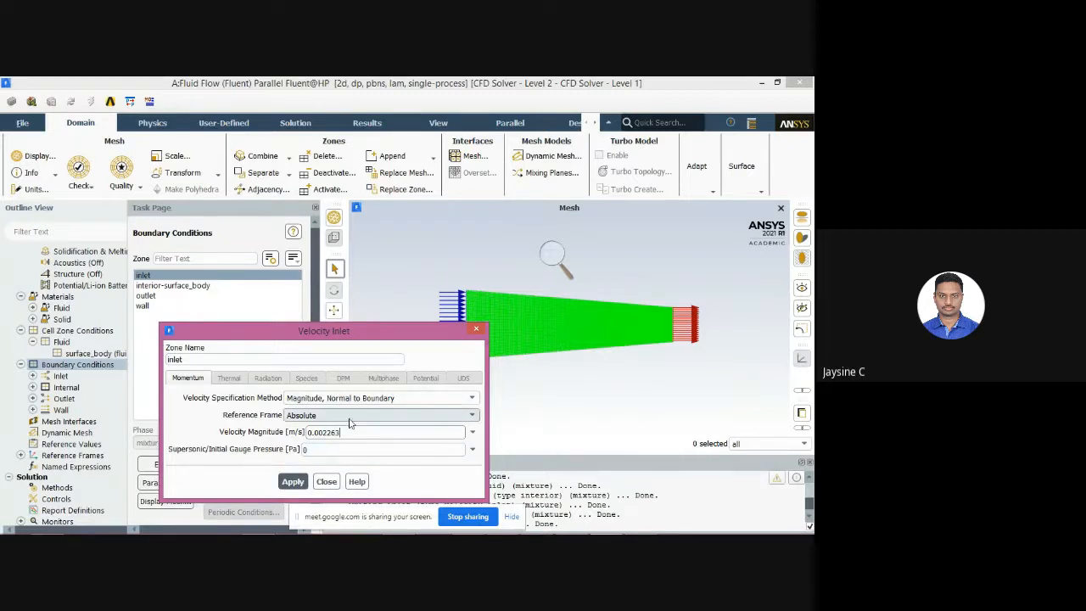
pyautogui.click(297, 482)
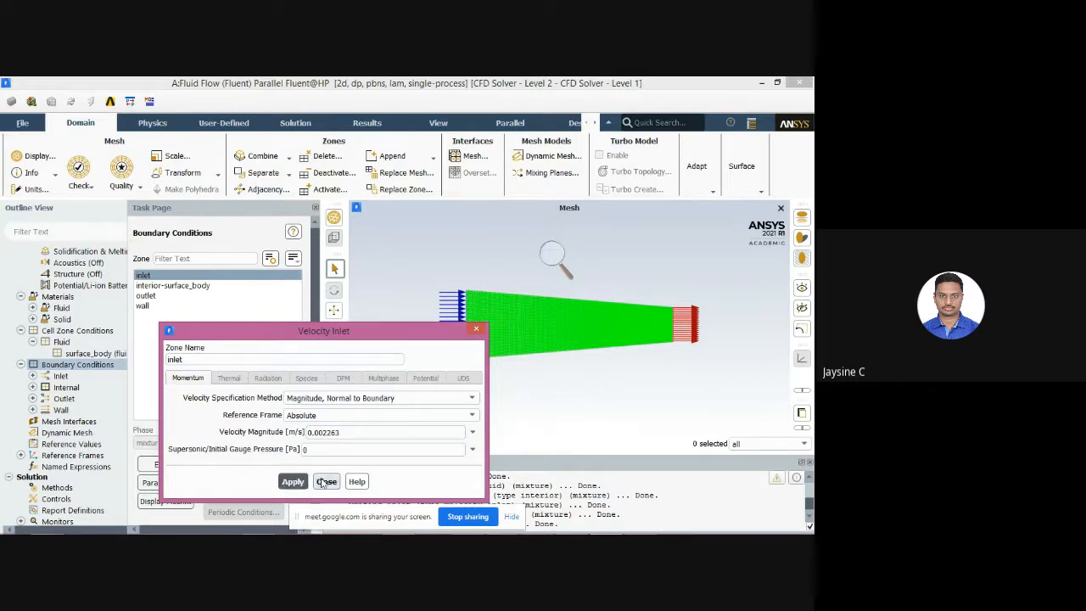
pyautogui.click(326, 482)
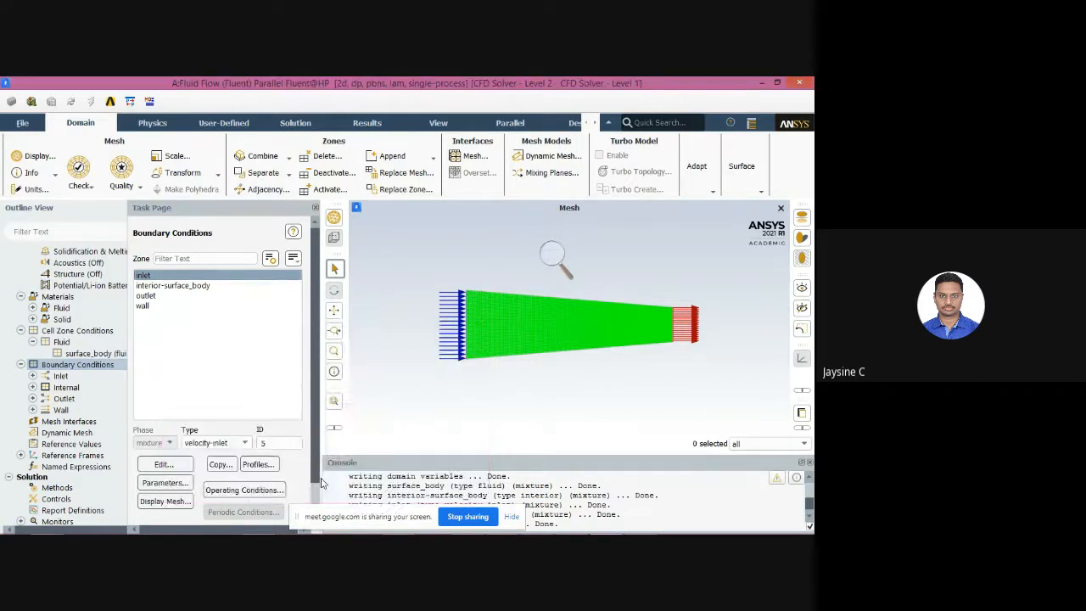
# Apply the interior boundary settings of the interior-surface_body zone and close its dialog.
pyautogui.doubleClick(187, 291)
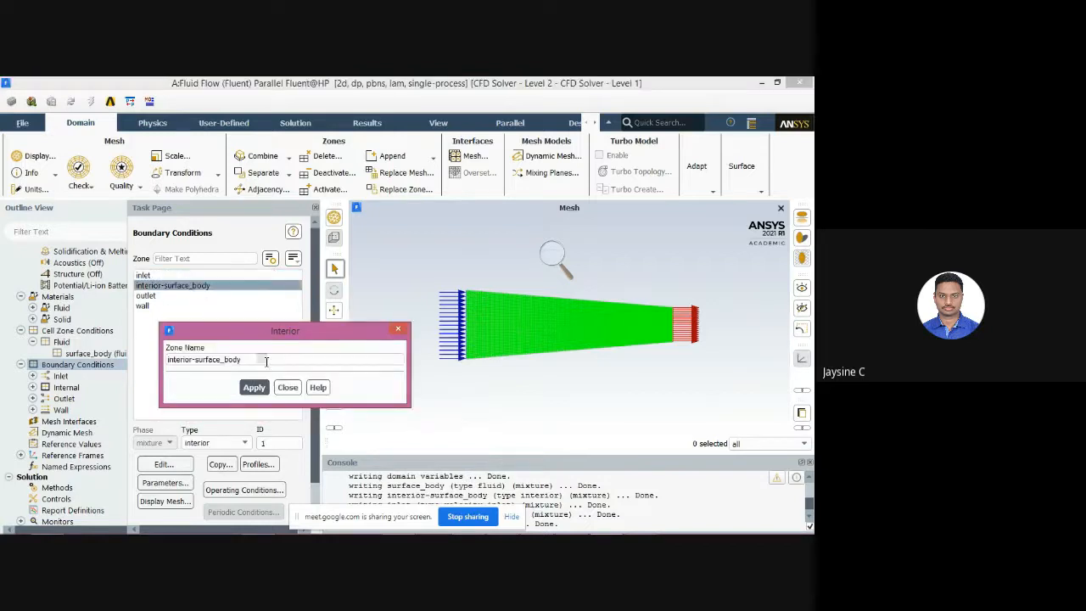
pyautogui.click(265, 386)
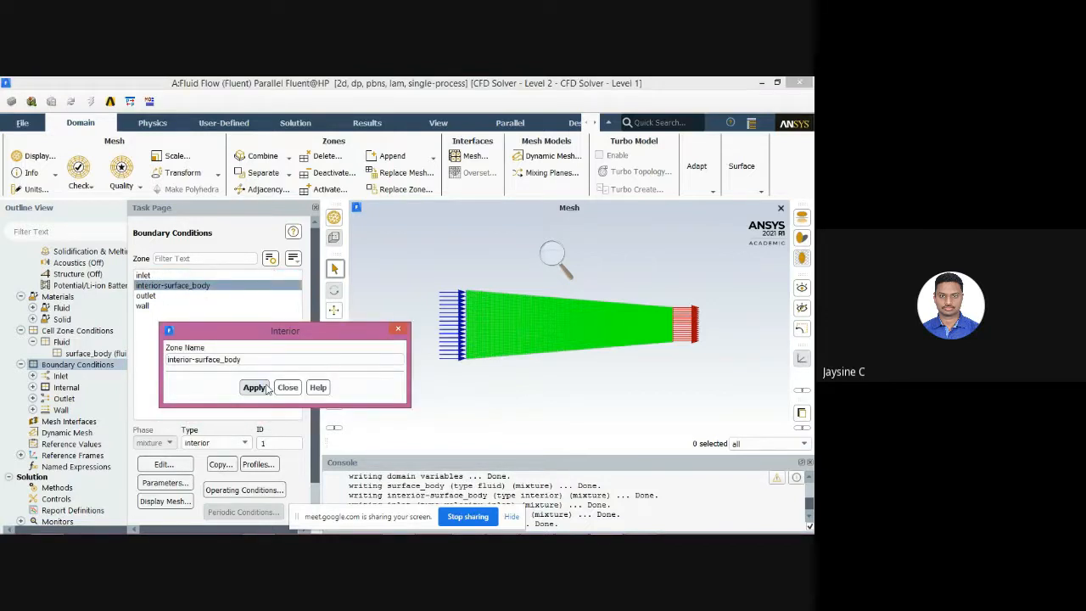
pyautogui.click(287, 387)
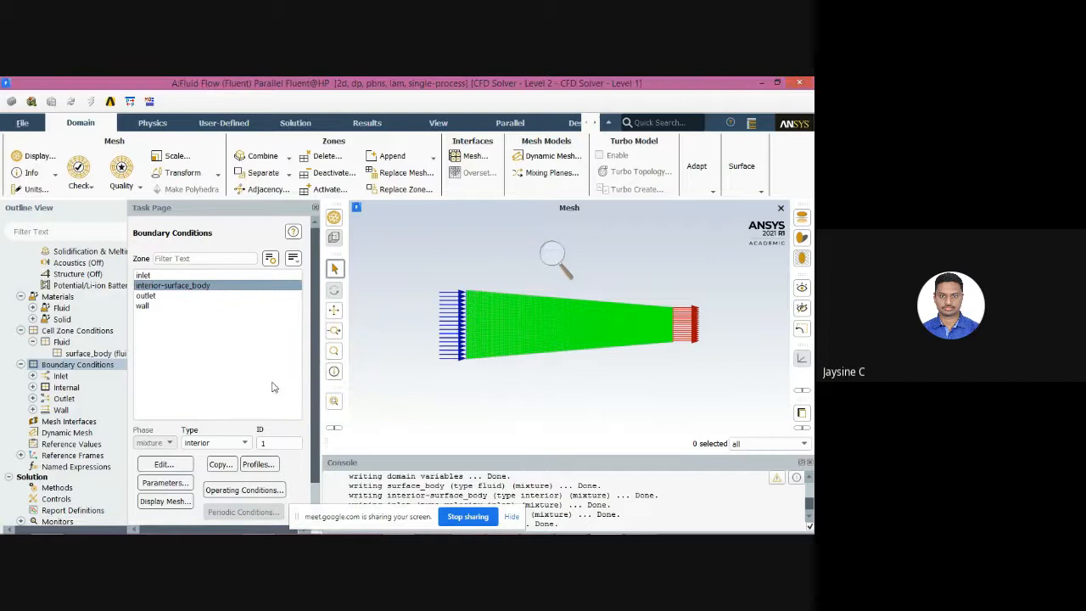
# Check the outlet pressure in the Xournal sketch and apply the outlet's pressure-outlet condition with 0 Pa gauge pressure.
pyautogui.click(143, 295)
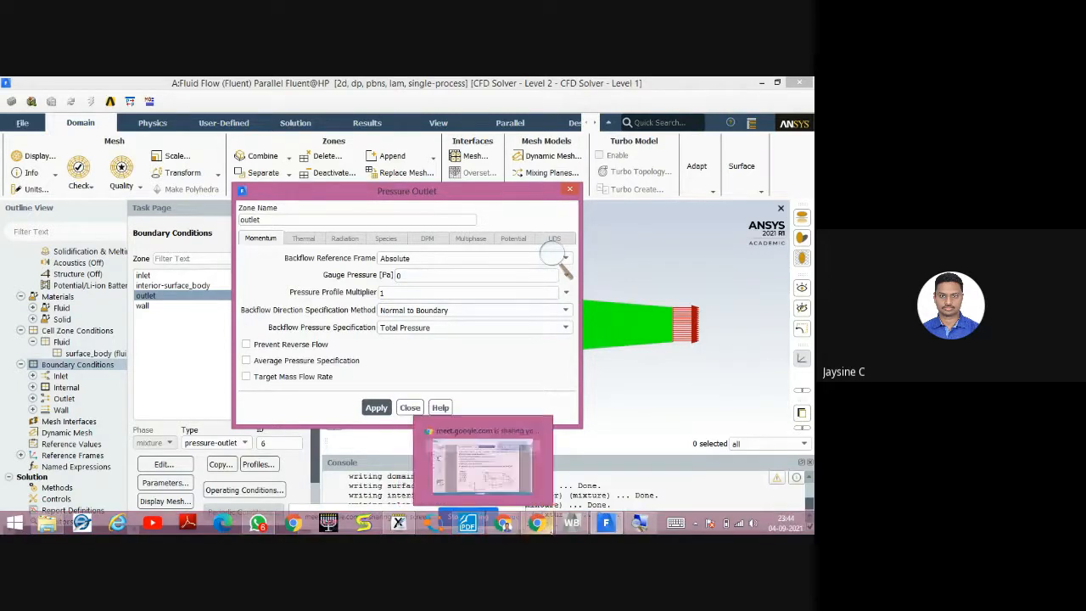
pyautogui.click(396, 524)
pyautogui.click(395, 525)
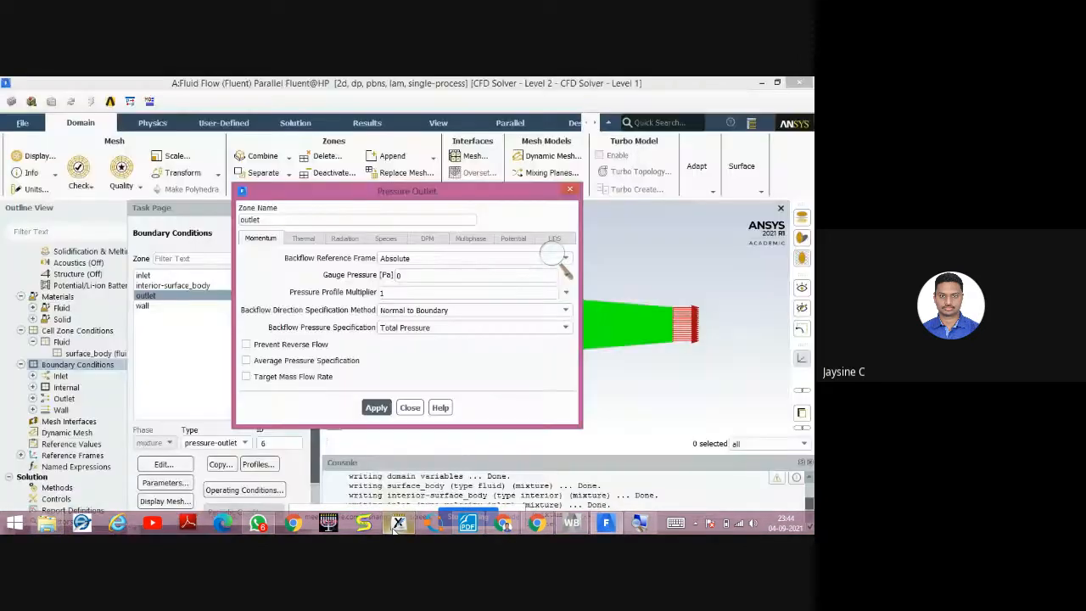
pyautogui.click(376, 408)
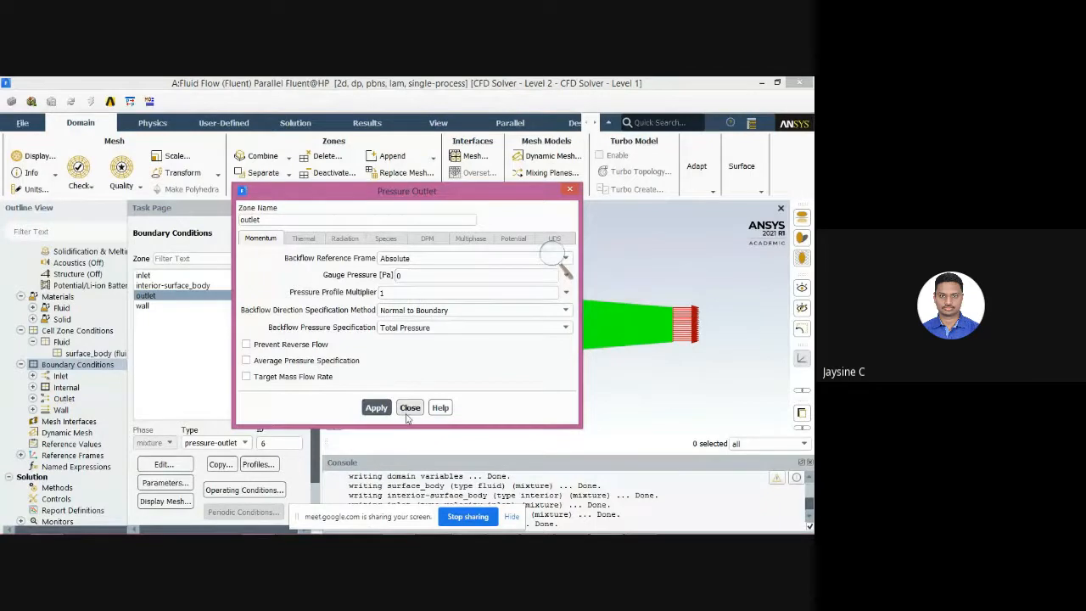
pyautogui.click(408, 411)
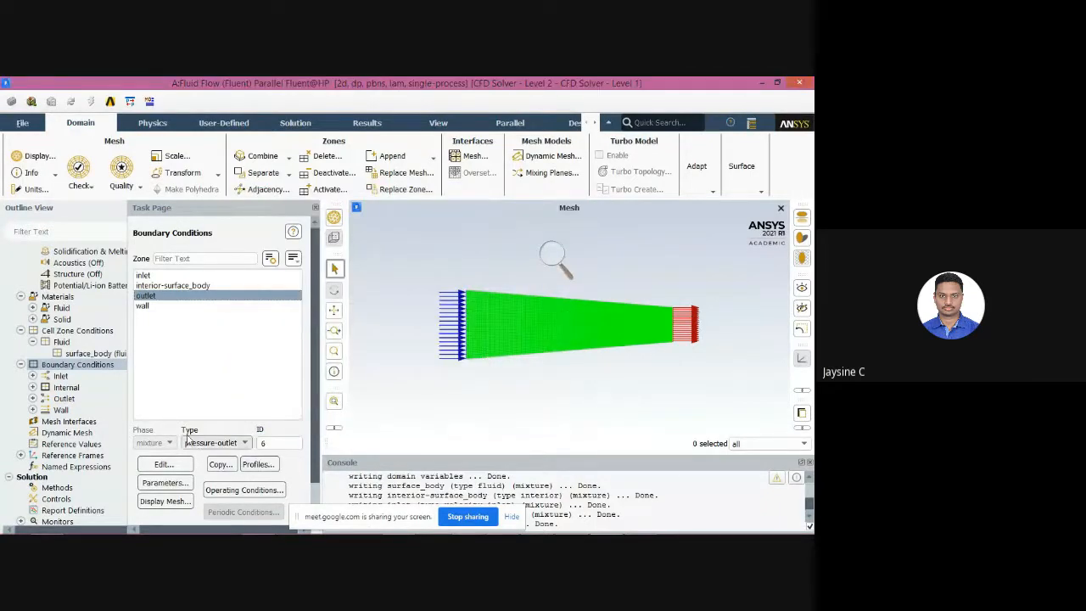
# Apply the stationary wall motion and no-slip shear condition to the wall zone and close its dialog.
pyautogui.click(161, 310)
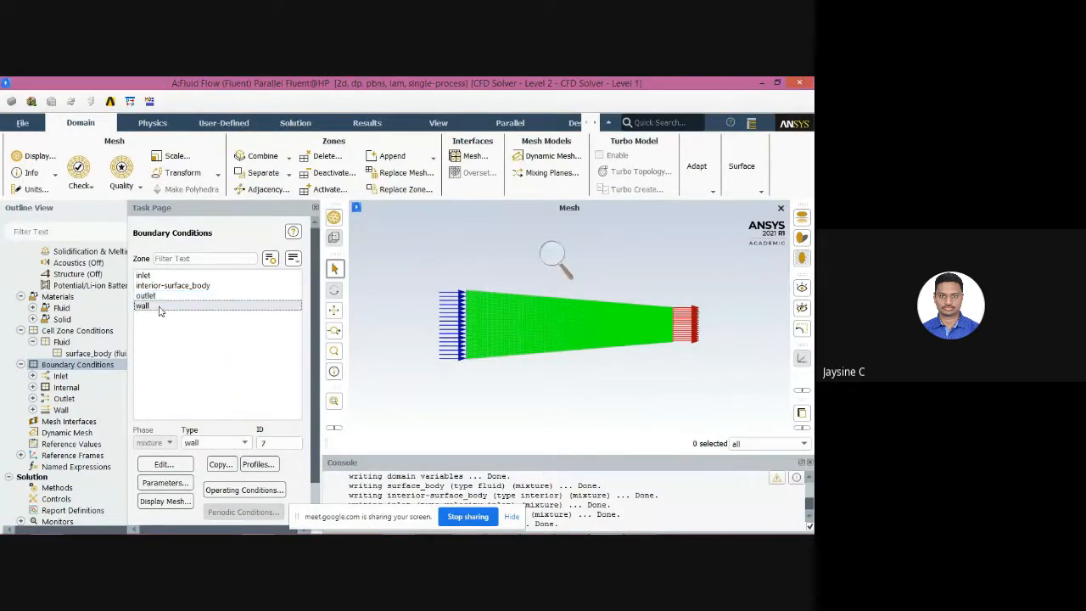
pyautogui.doubleClick(159, 306)
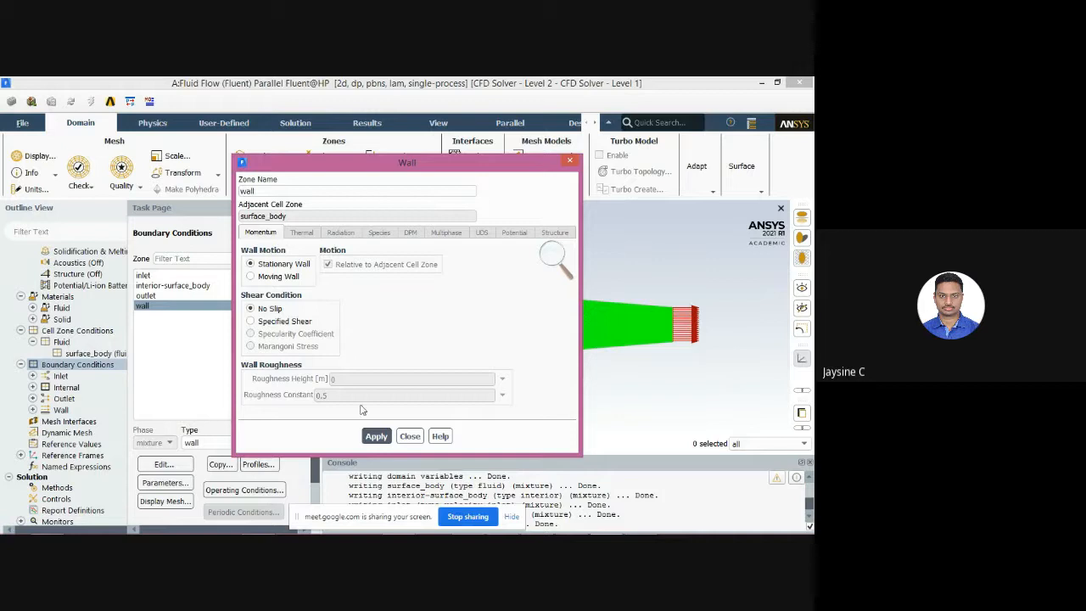
pyautogui.click(374, 436)
pyautogui.click(410, 436)
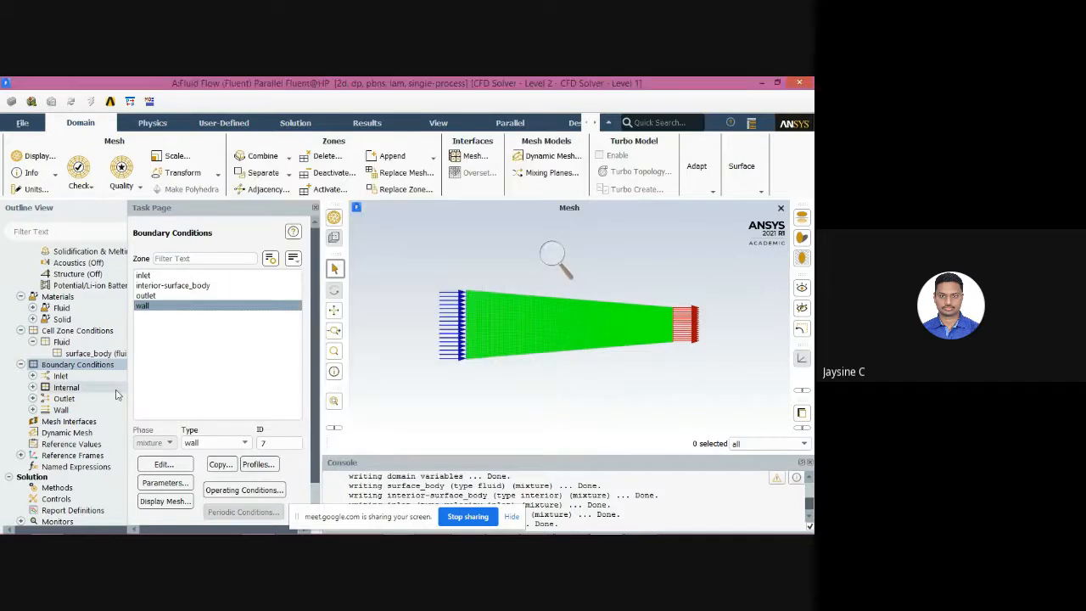
pyautogui.scroll(-2, 103, 467)
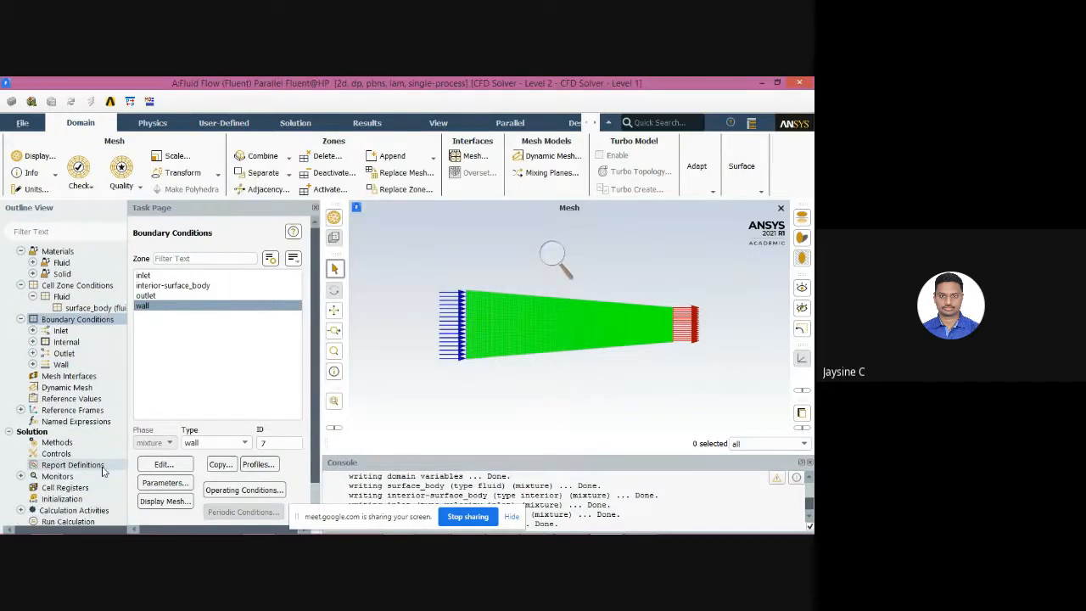
pyautogui.scroll(-3, 103, 472)
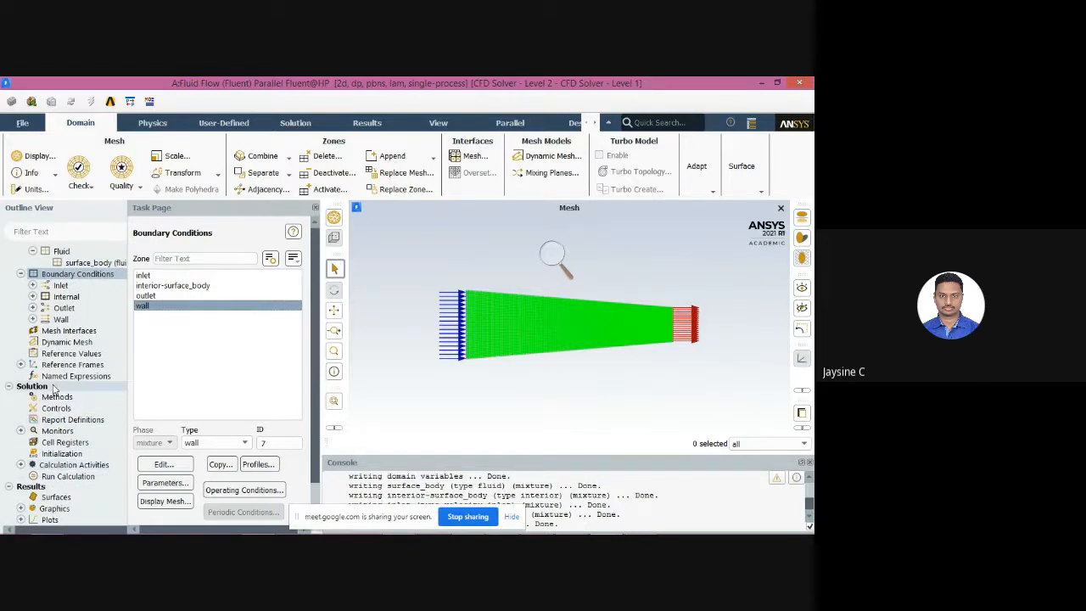
# Review the solution methods, the solution controls and the report definitions without changing any of them.
pyautogui.scroll(-2, 54, 388)
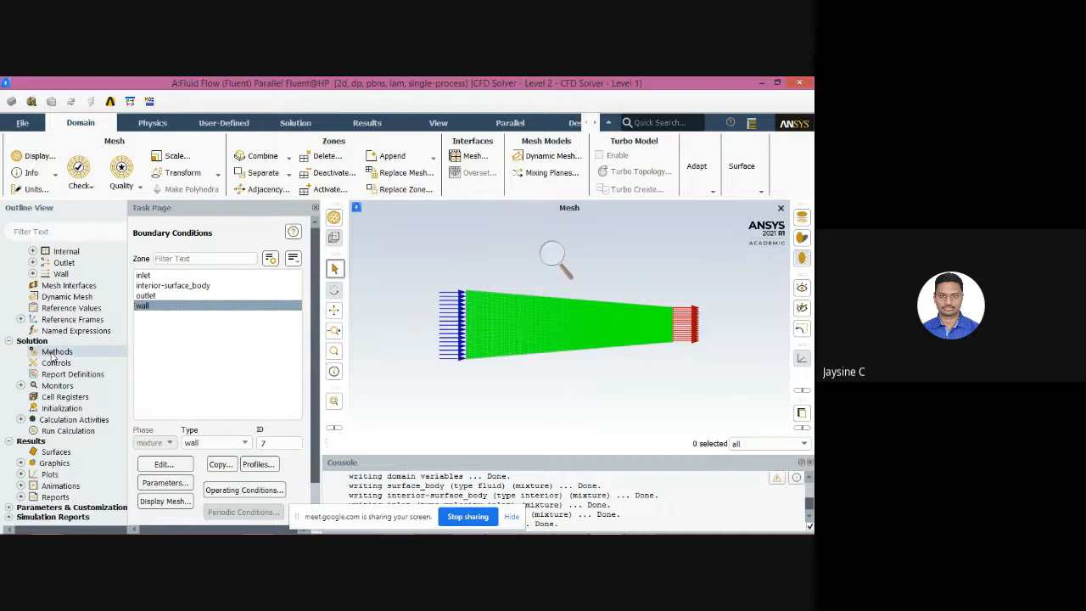
pyautogui.click(53, 352)
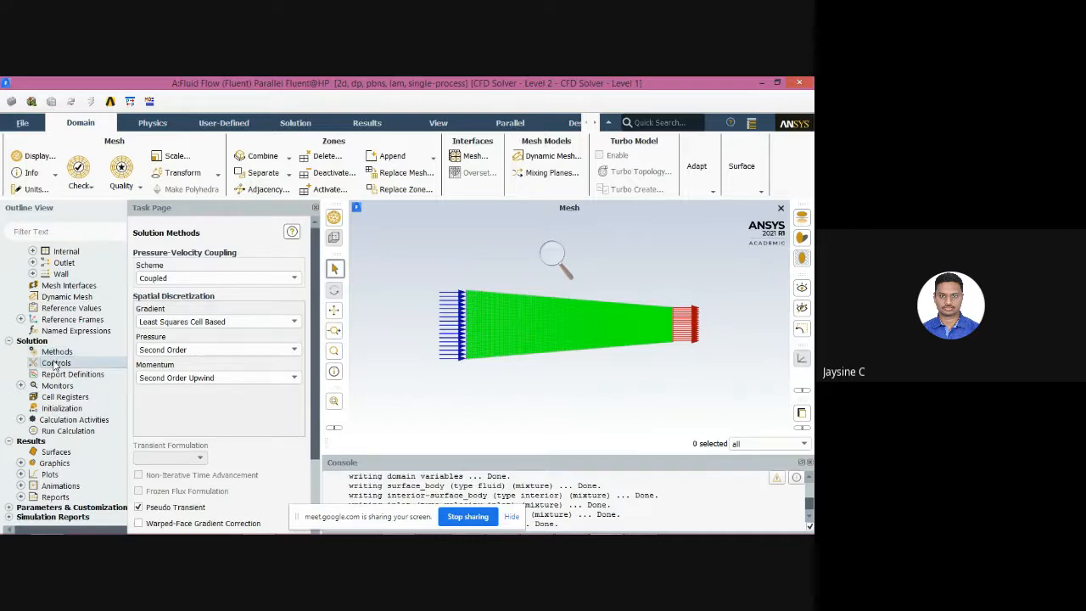
pyautogui.click(54, 363)
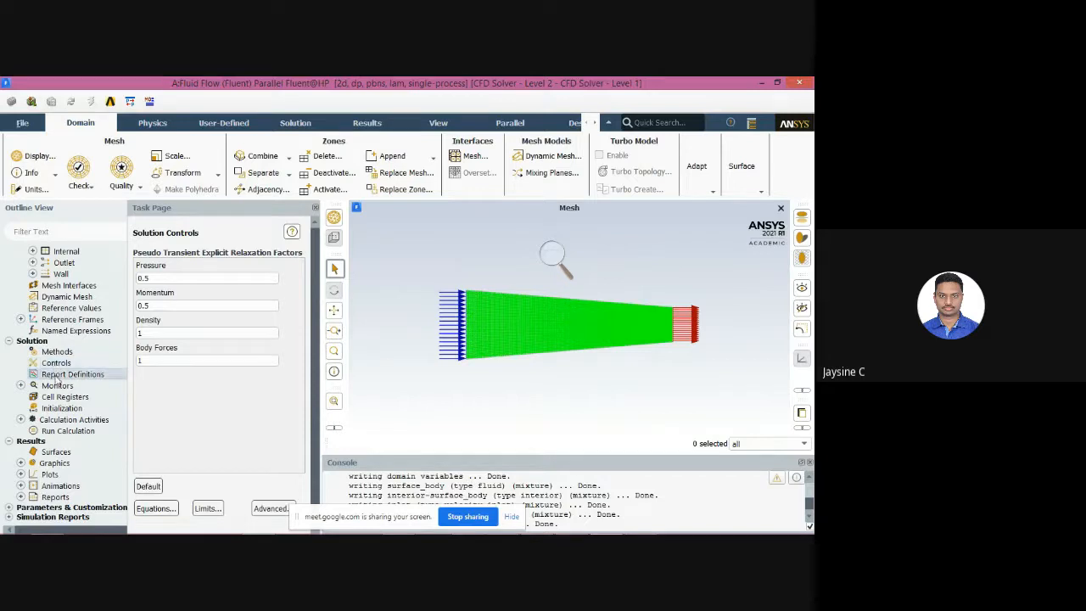
pyautogui.doubleClick(54, 376)
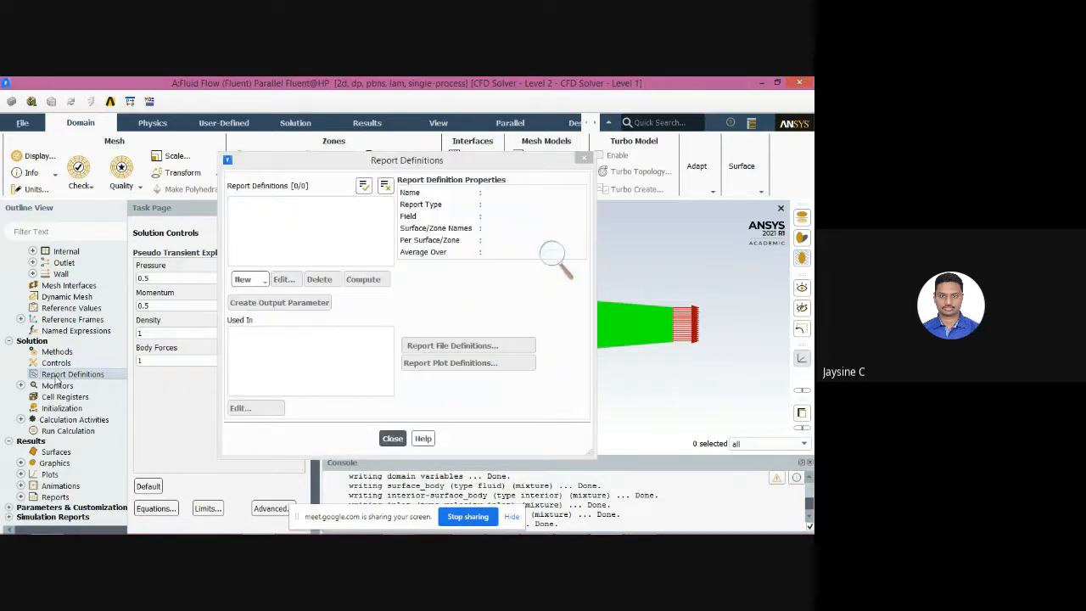
pyautogui.click(391, 437)
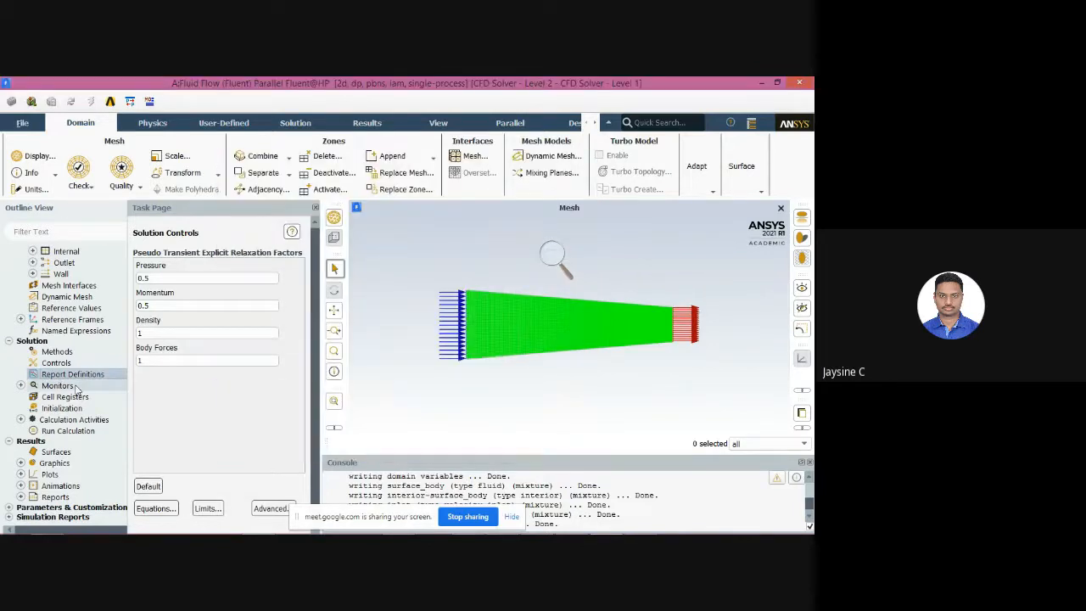
# Open the residual monitors and set the continuity residual's absolute convergence criterion to 1e-14, dismissing the Magnifier overlay.
pyautogui.doubleClick(61, 386)
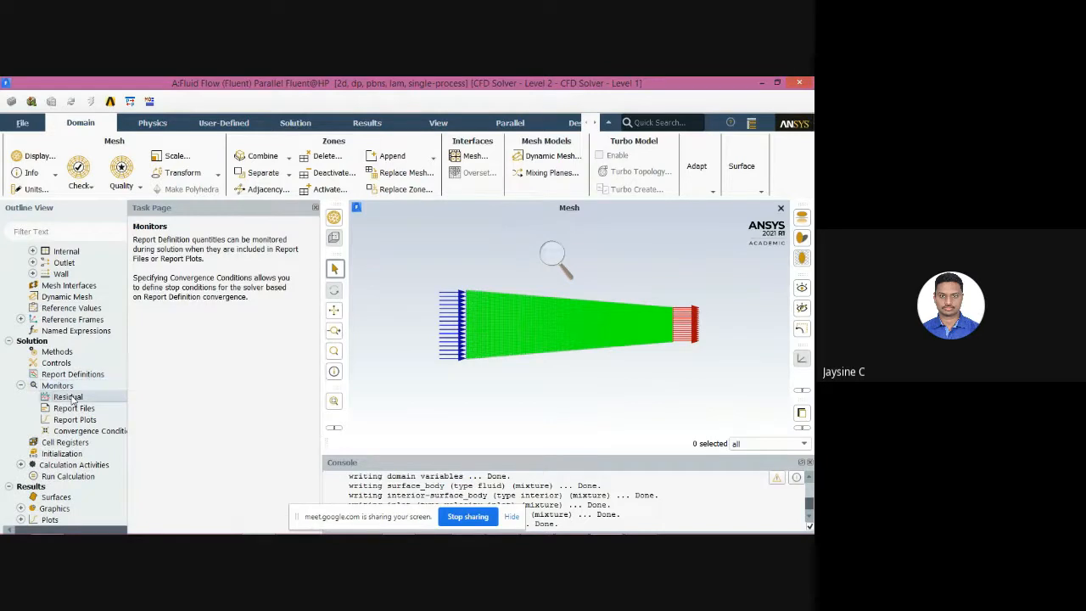
pyautogui.doubleClick(70, 397)
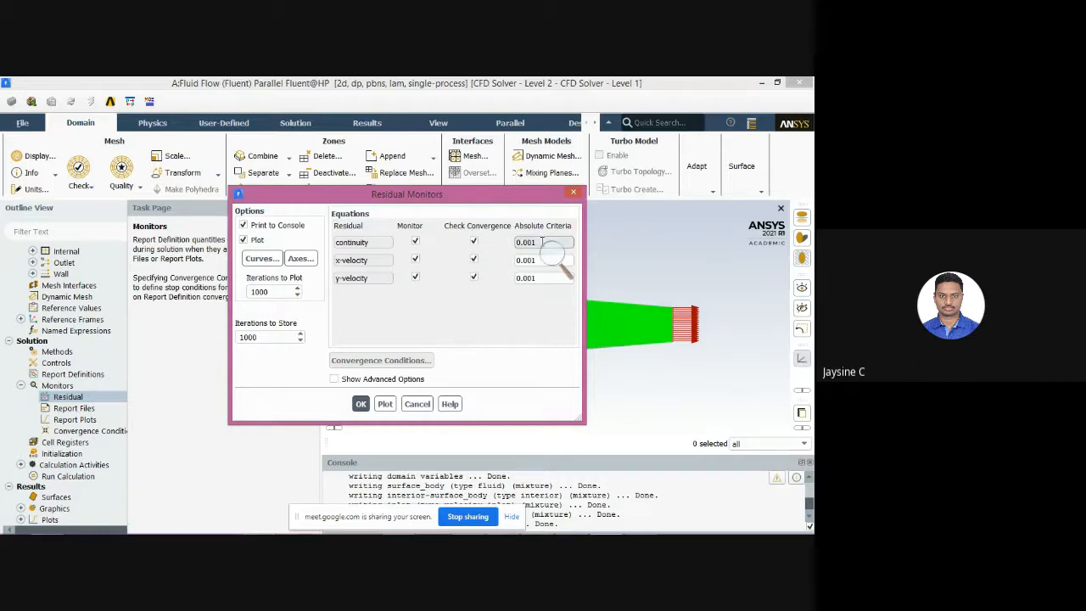
pyautogui.press('BackSpace')
pyautogui.press('BackSpace')
pyautogui.press('BackSpace')
pyautogui.press('BackSpace')
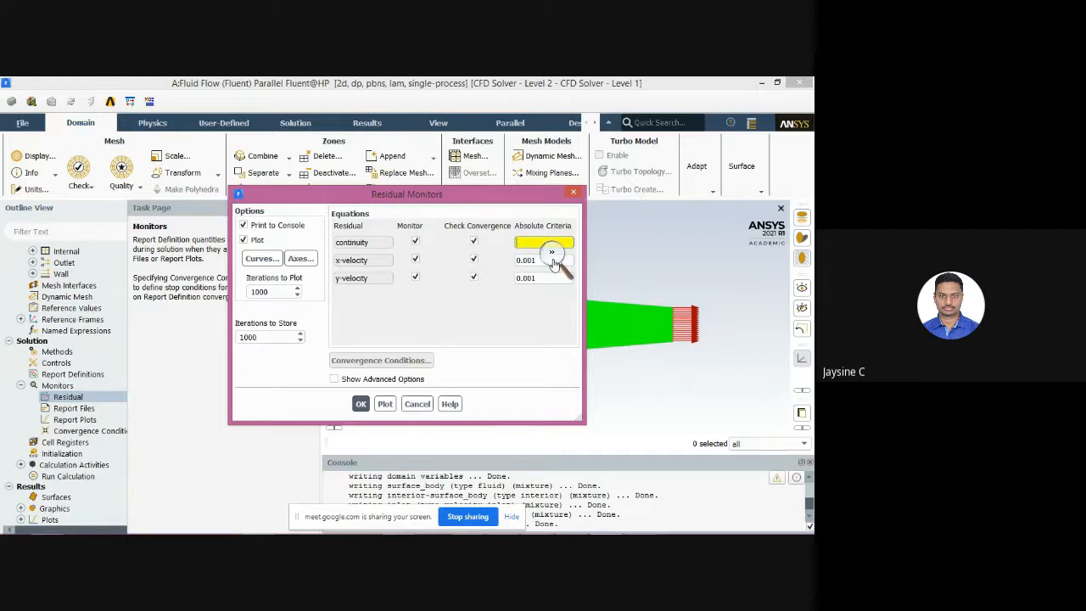
pyautogui.click(551, 254)
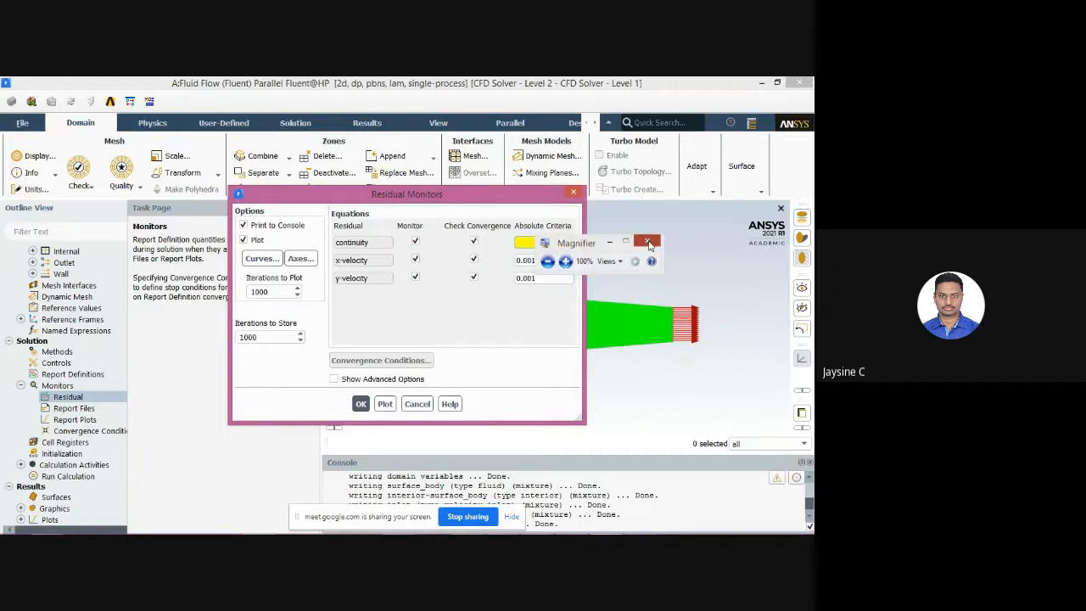
pyautogui.click(648, 243)
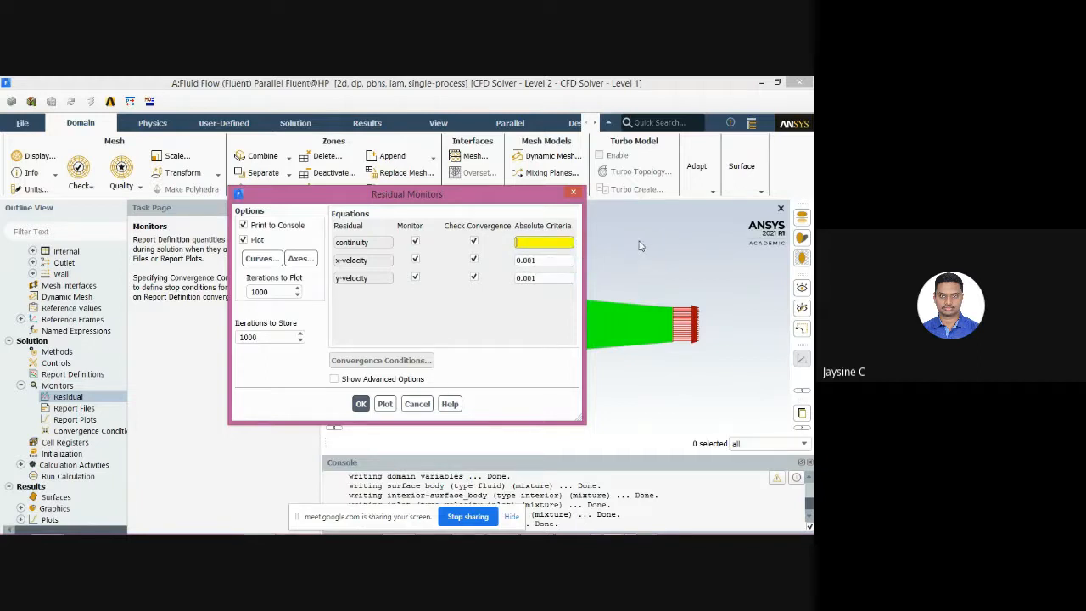
pyautogui.click(559, 240)
pyautogui.write('1E-')
pyautogui.press('BackSpace')
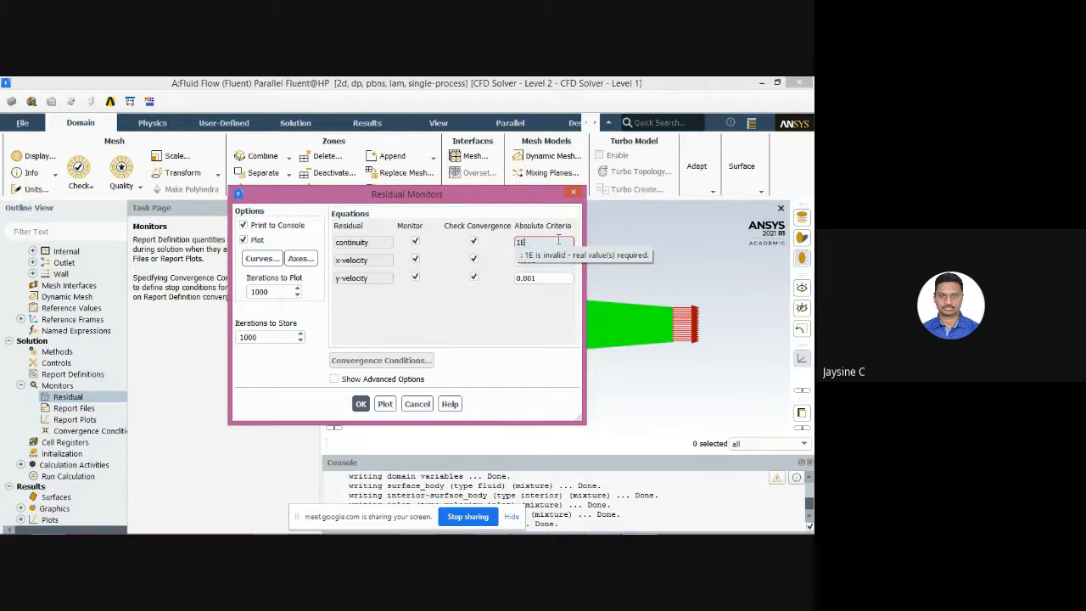
pyautogui.press('BackSpace')
pyautogui.write('e-14')
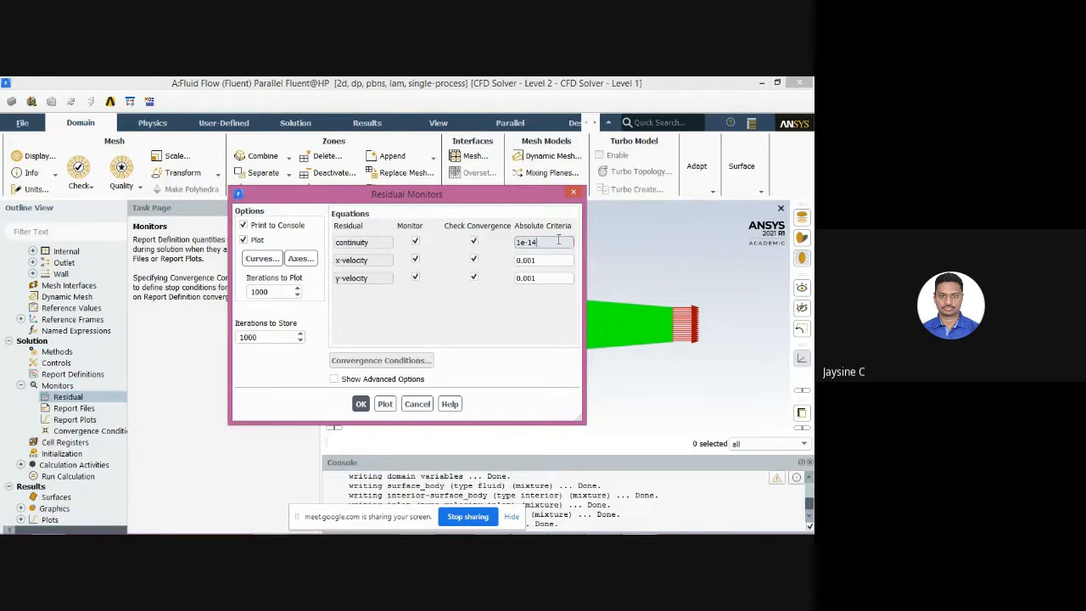
# Copy the 1e-14 absolute criterion to the x-velocity and y-velocity residuals and apply the residual monitor settings.
pyautogui.moveTo(554, 242); pyautogui.dragTo(494, 244)
pyautogui.hotkey('ctrl', 'c')
pyautogui.click(540, 260)
pyautogui.moveTo(523, 260); pyautogui.dragTo(511, 282)
pyautogui.hotkey('ctrl', 'v')
pyautogui.click(542, 278)
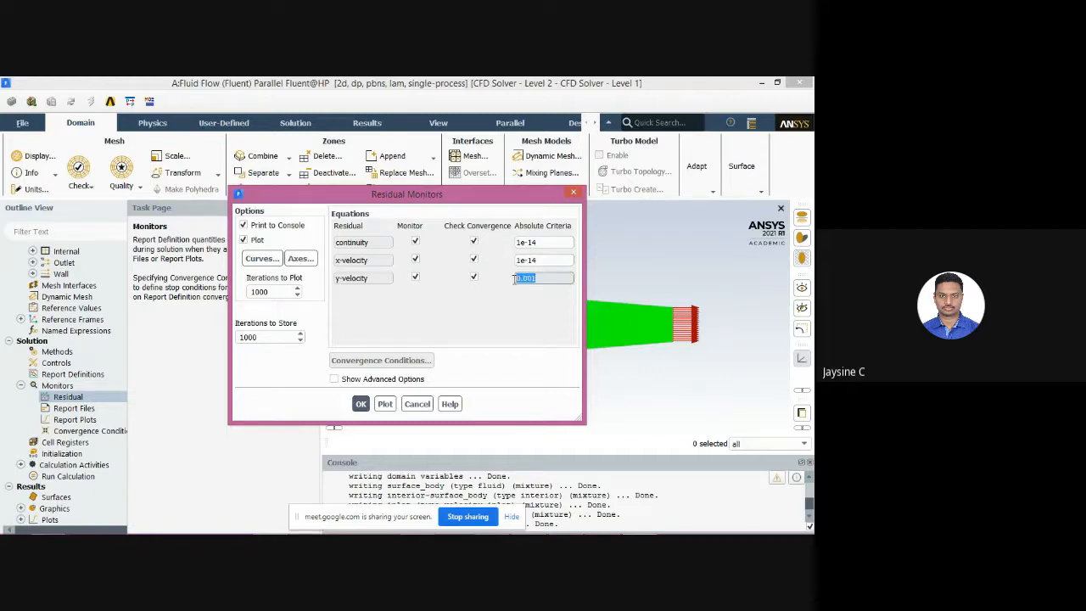
pyautogui.hotkey('ctrl', 'v')
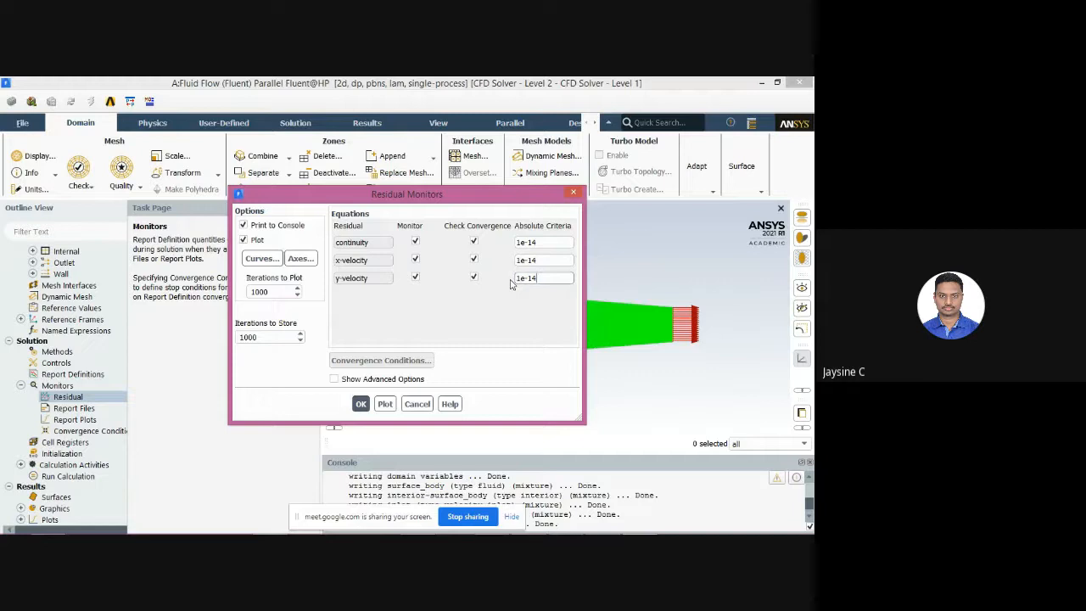
pyautogui.click(361, 403)
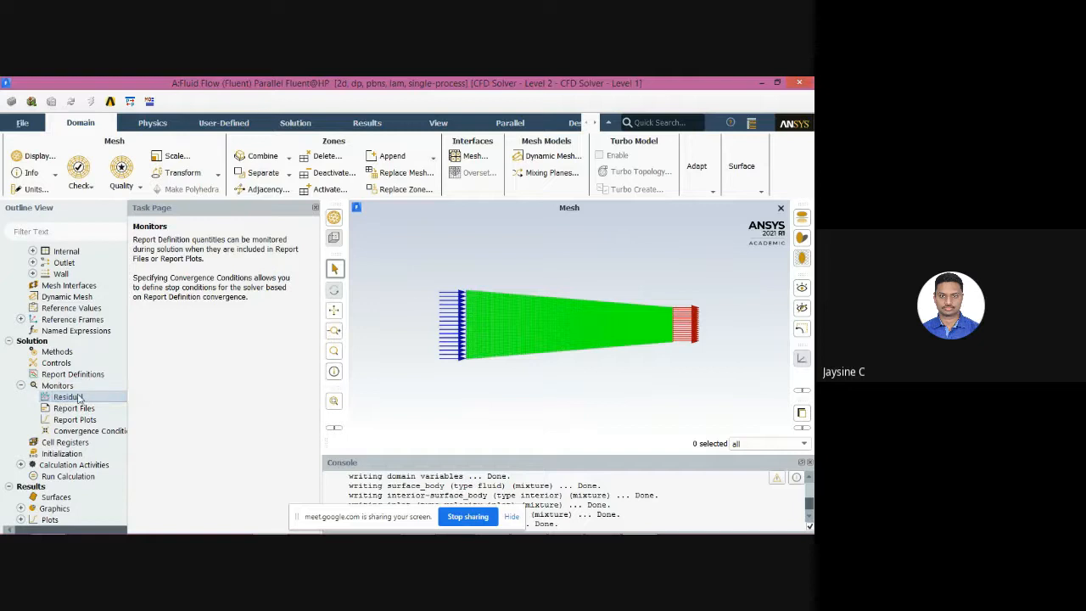
# View the cell registers, then recheck the absolute convergence criteria in the residual monitors.
pyautogui.doubleClick(58, 442)
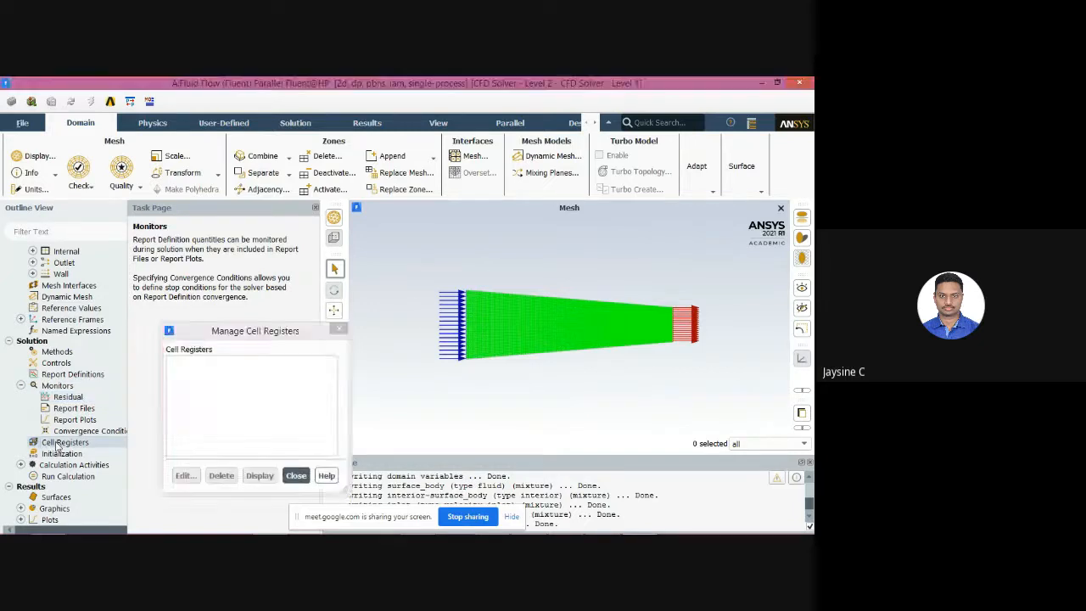
pyautogui.click(293, 475)
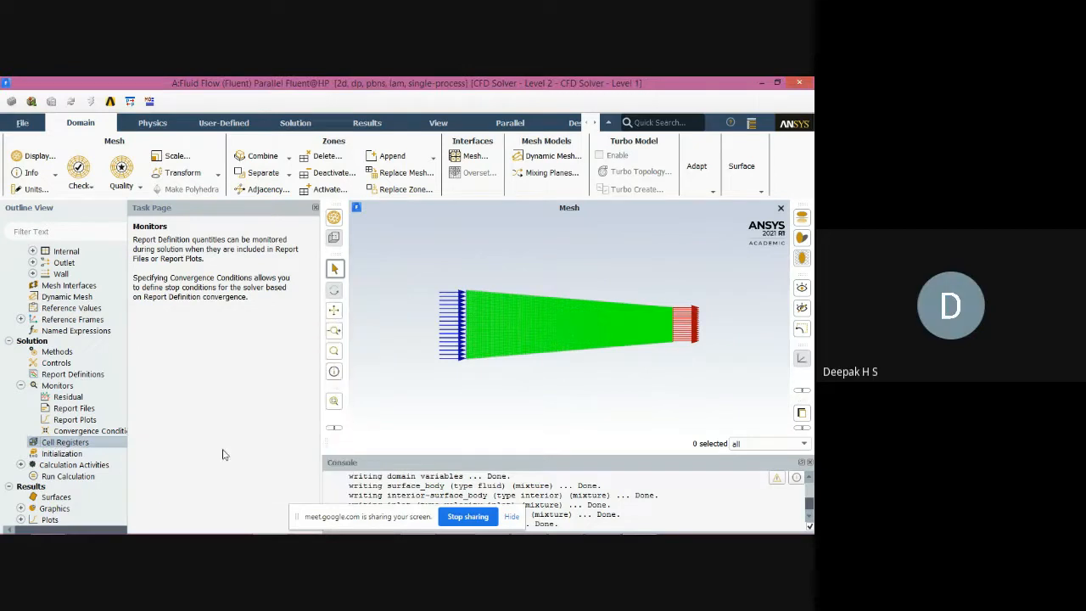
pyautogui.doubleClick(67, 397)
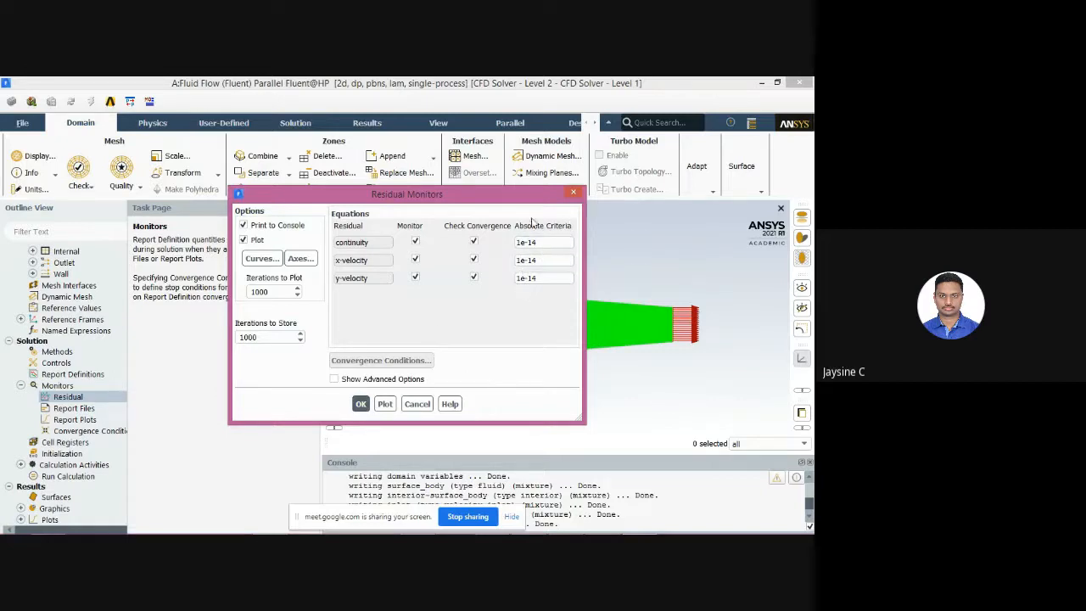
pyautogui.click(361, 404)
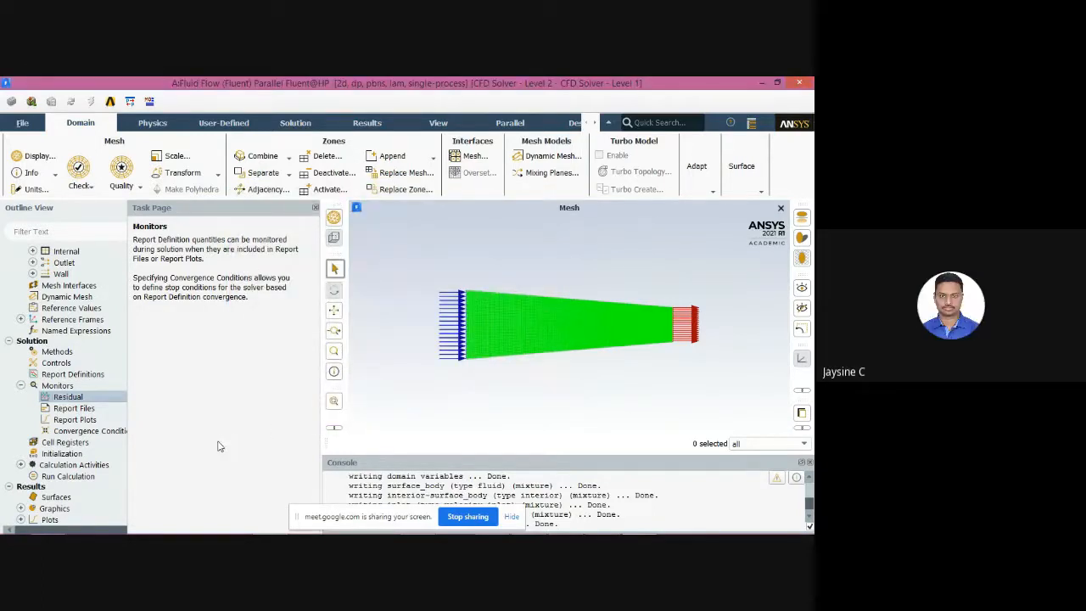
# Initialize the solution using the Hybrid Initialization method.
pyautogui.click(102, 433)
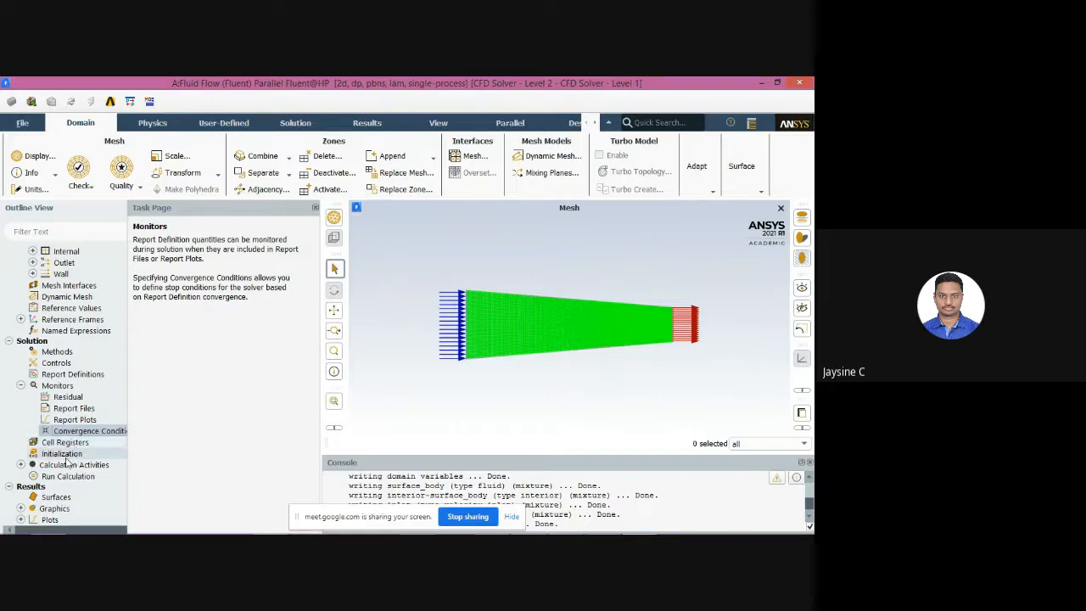
pyautogui.click(64, 455)
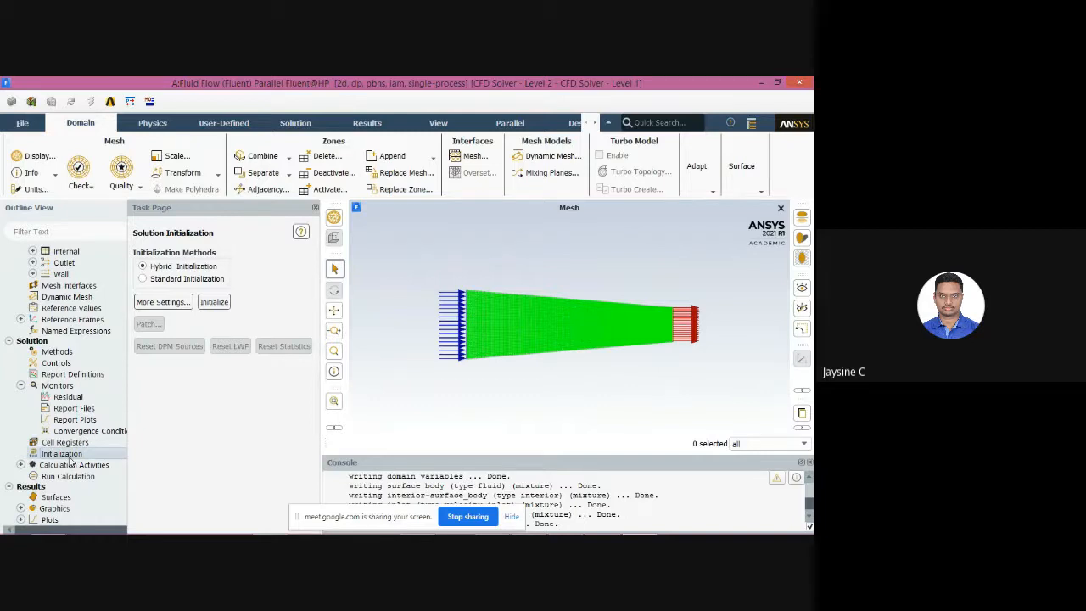
pyautogui.click(212, 302)
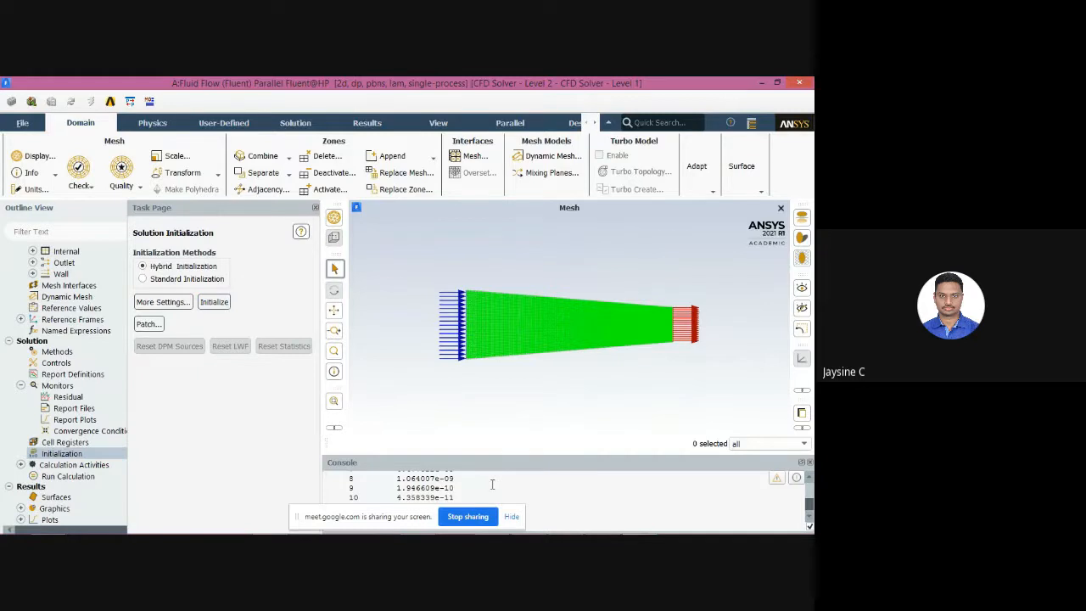
# Set the number of iterations to 150 and run the calculation.
pyautogui.click(76, 476)
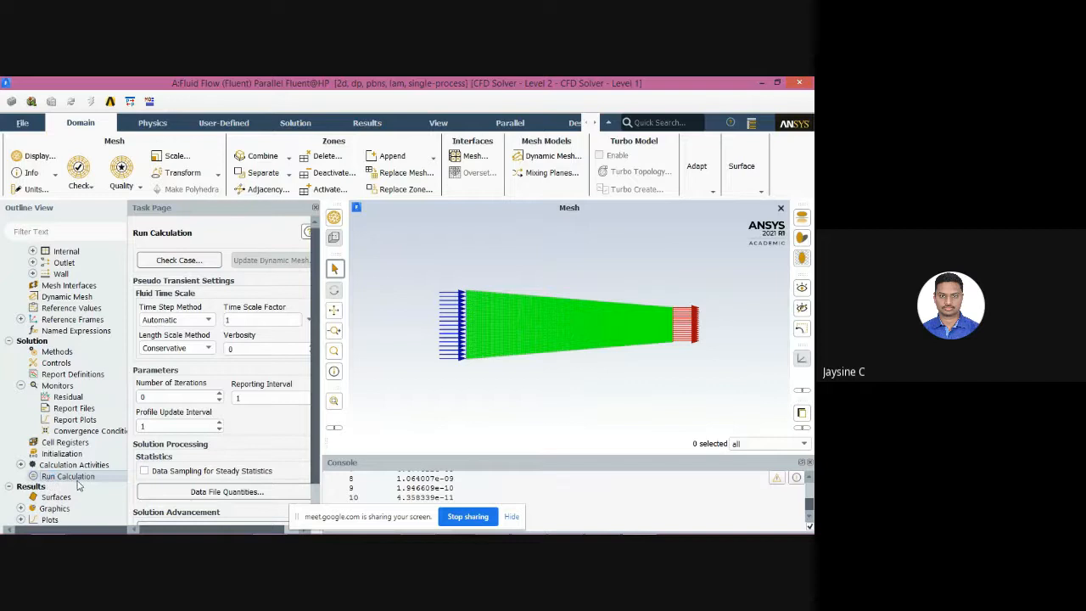
pyautogui.doubleClick(178, 397)
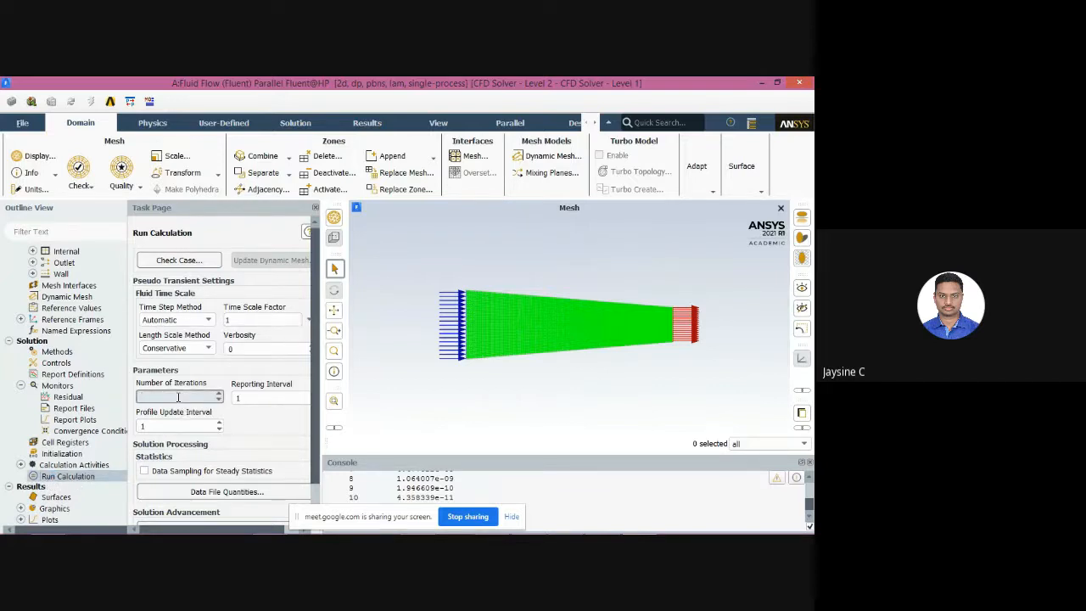
pyautogui.write('150')
pyautogui.scroll(-2, 294, 438)
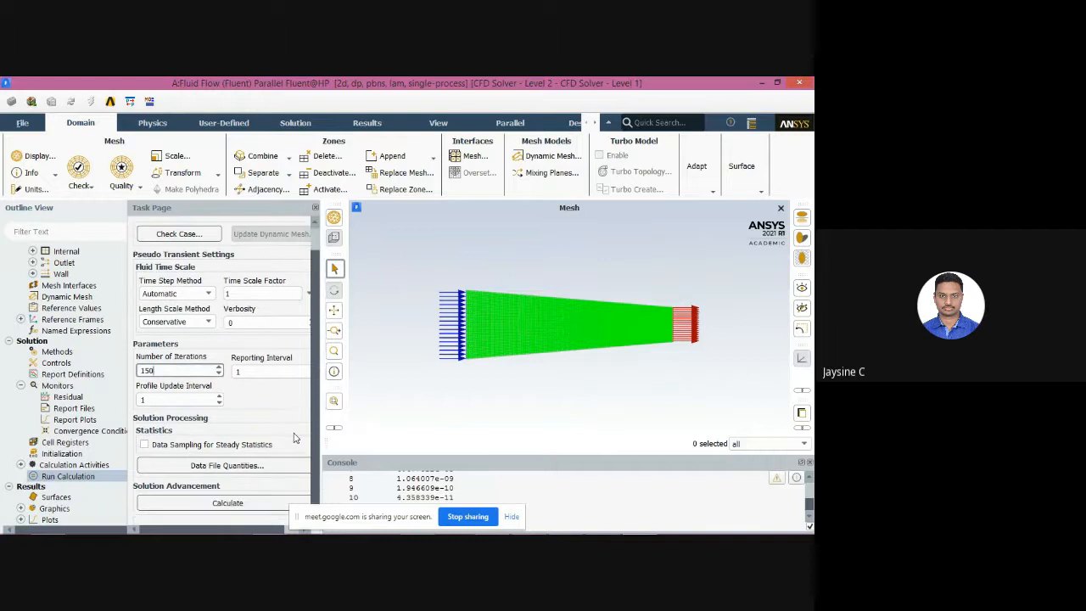
pyautogui.click(251, 496)
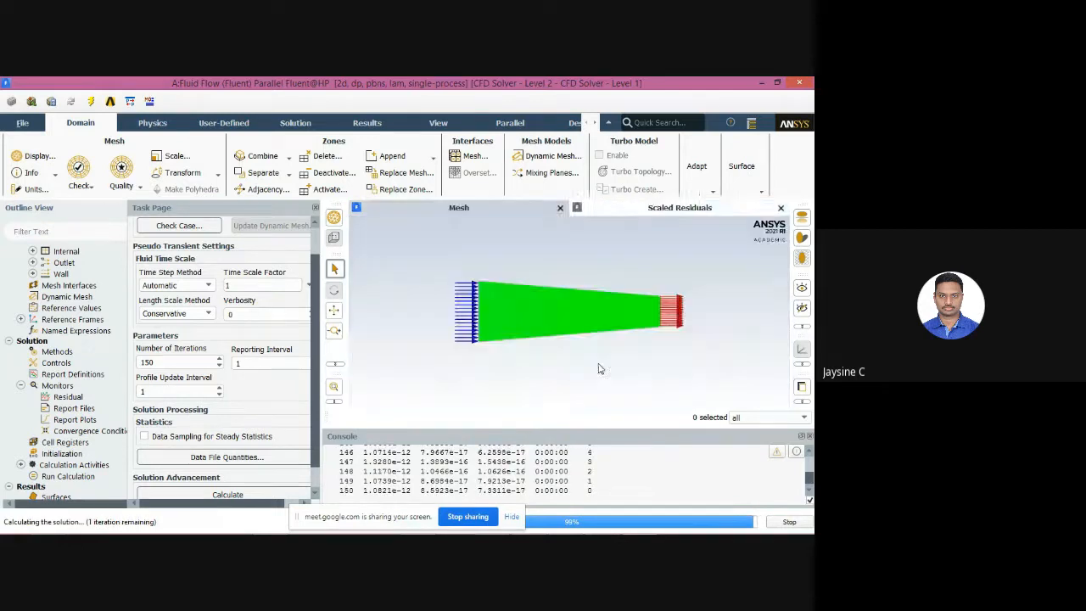
# Examine the scaled residuals plot for the continuity and velocity curves, comparing it with the mesh view.
pyautogui.click(650, 212)
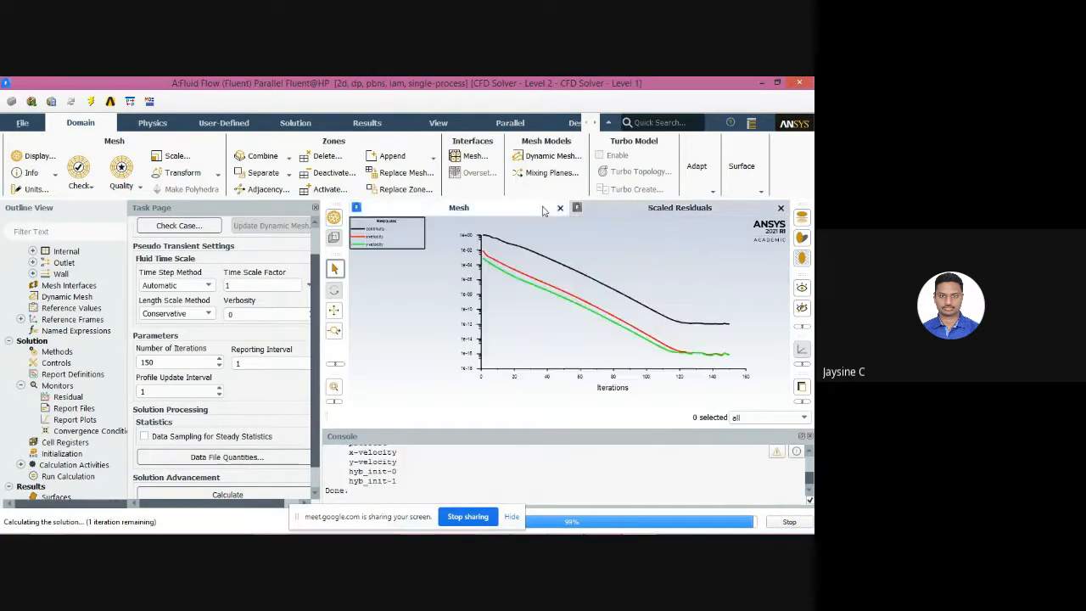
pyautogui.click(430, 324)
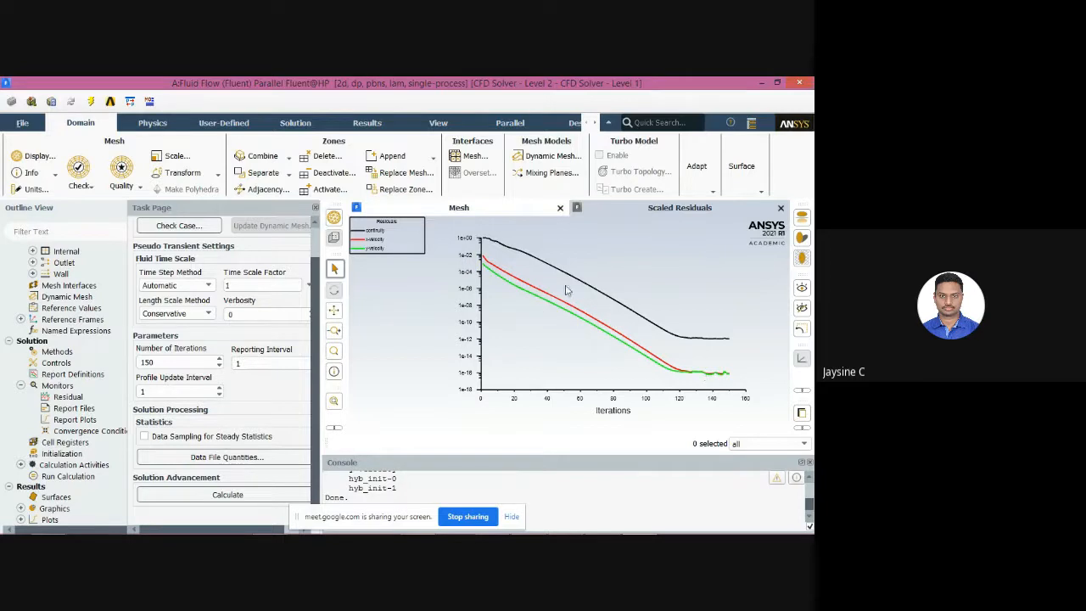
pyautogui.click(486, 209)
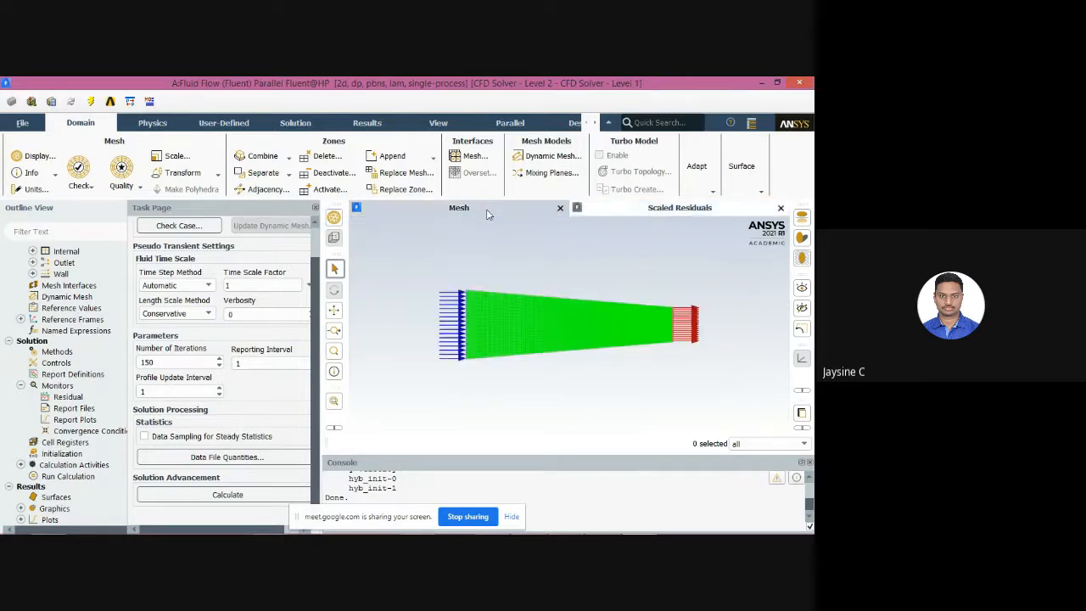
pyautogui.click(614, 209)
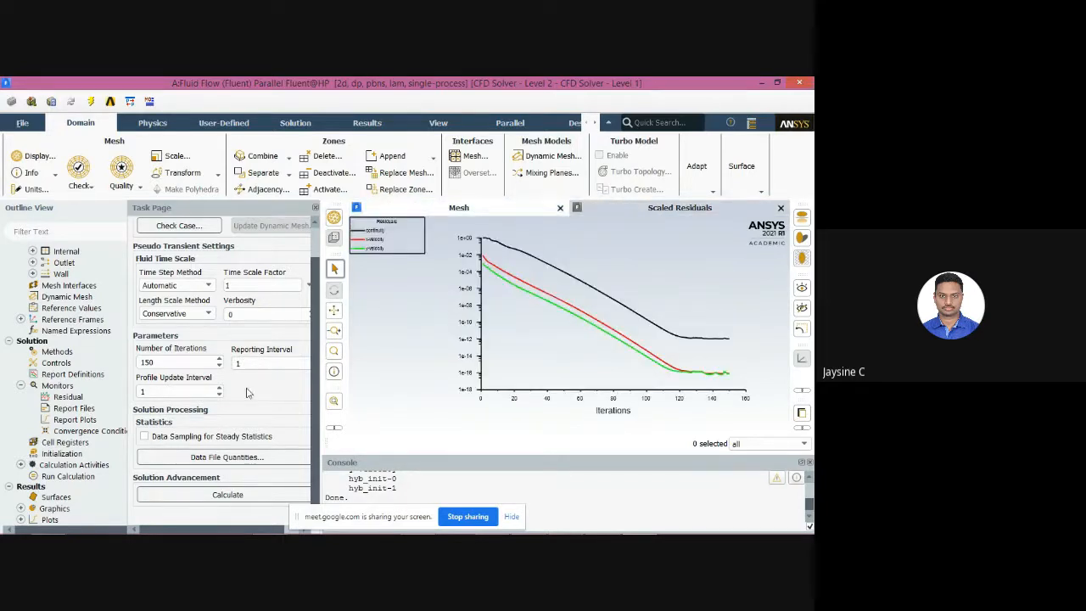
# Look through the available result plots and graphics, and view the contour settings without creating a contour.
pyautogui.scroll(-3, 104, 455)
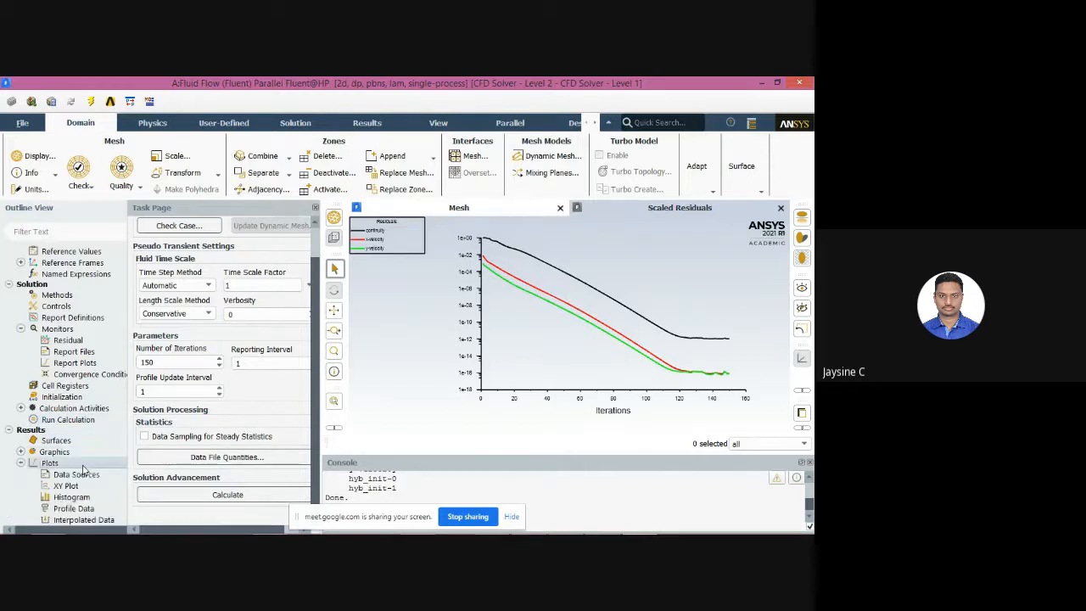
pyautogui.doubleClick(83, 466)
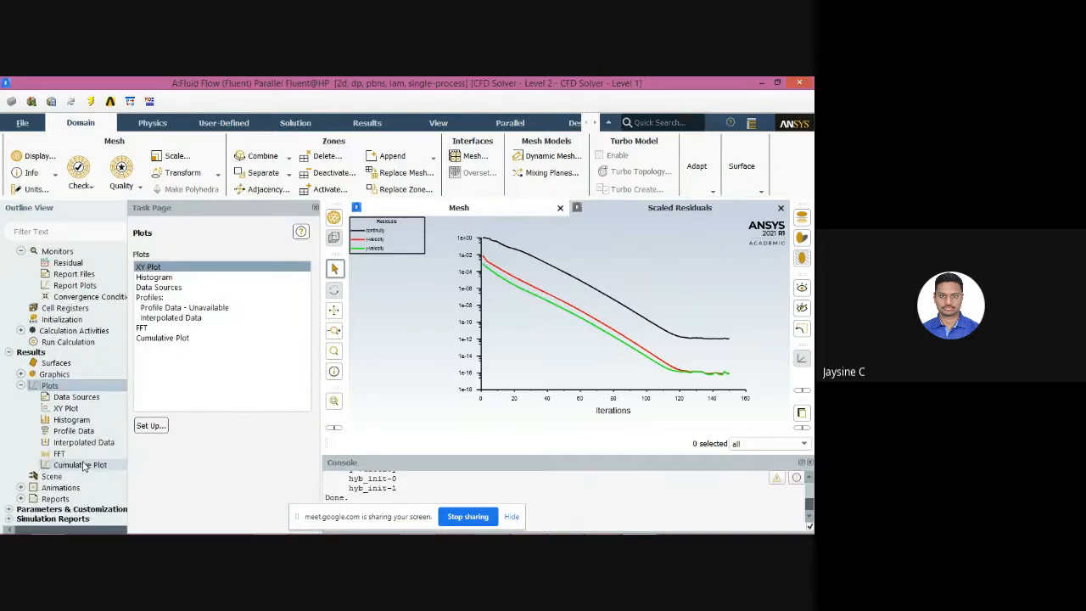
pyautogui.click(20, 374)
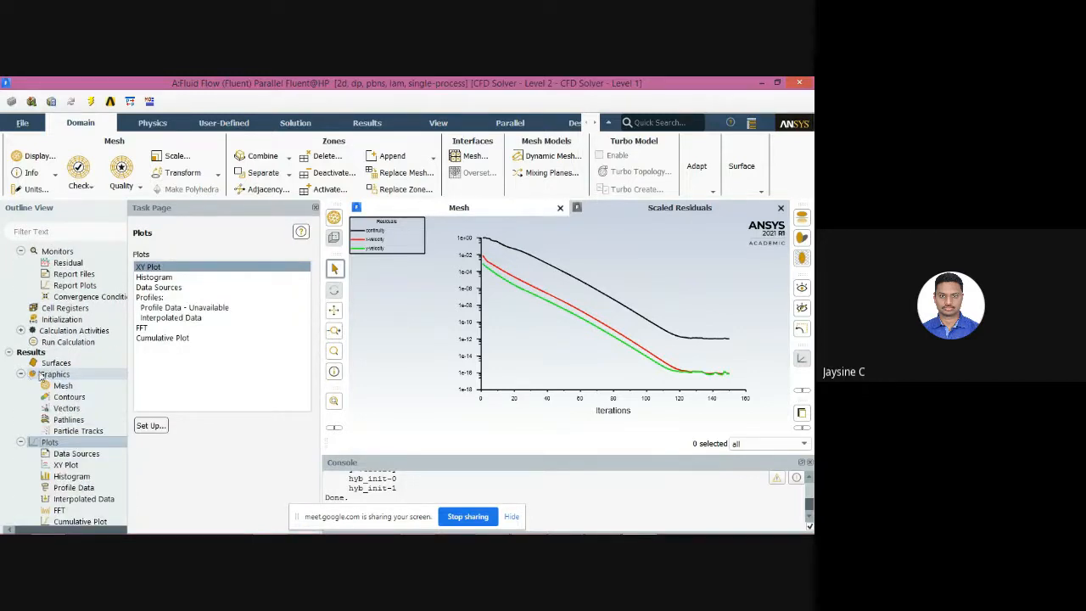
pyautogui.doubleClick(71, 397)
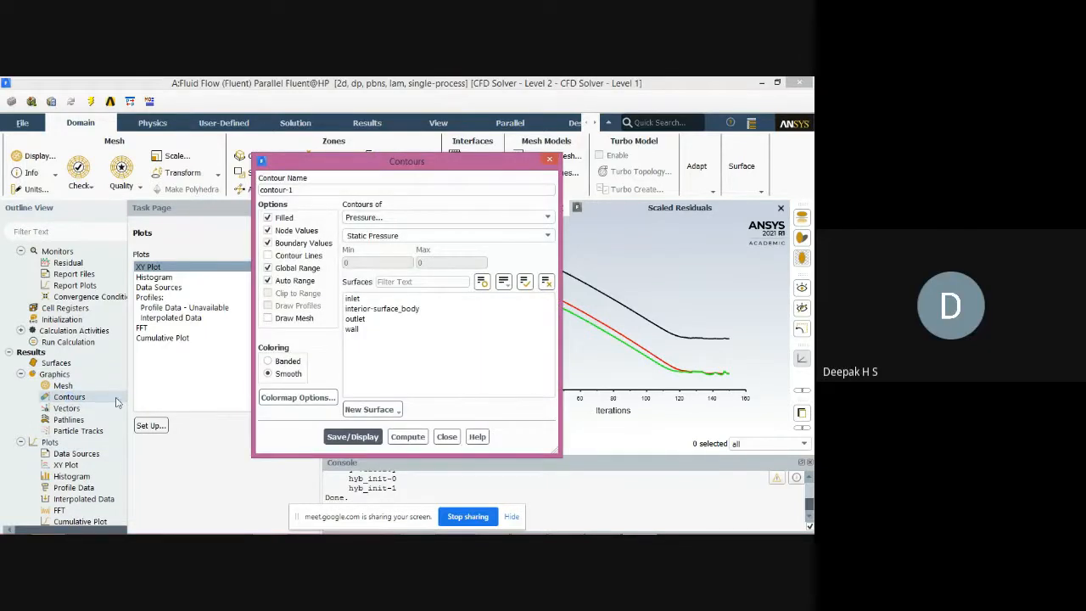
pyautogui.click(443, 436)
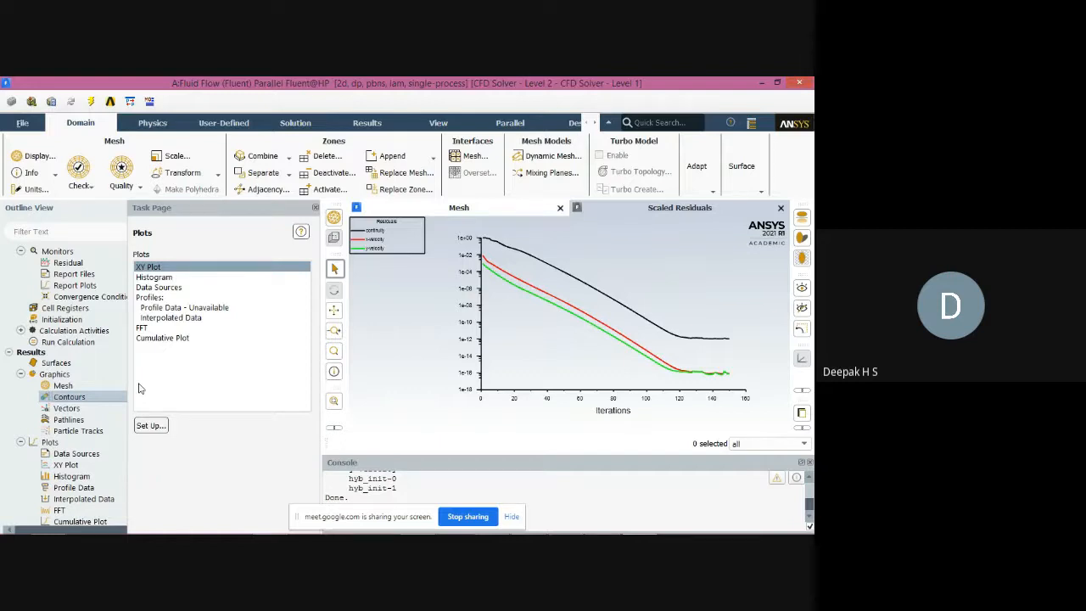
# Create and display a filled, smooth-coloured contour of Velocity Magnitude for the duct.
pyautogui.scroll(-3, 63, 458)
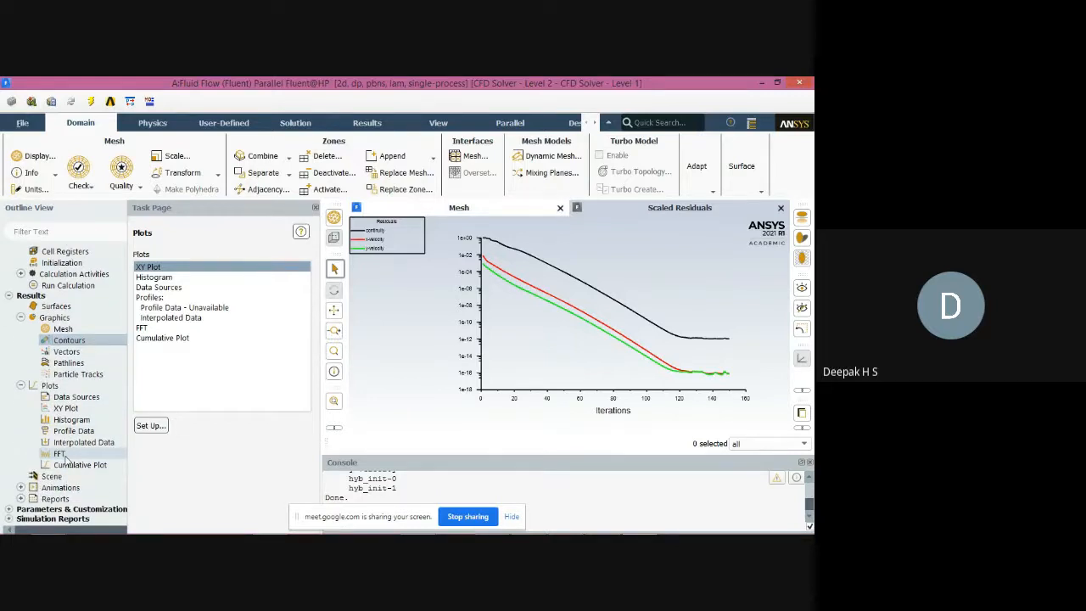
pyautogui.click(93, 342)
pyautogui.doubleClick(92, 344)
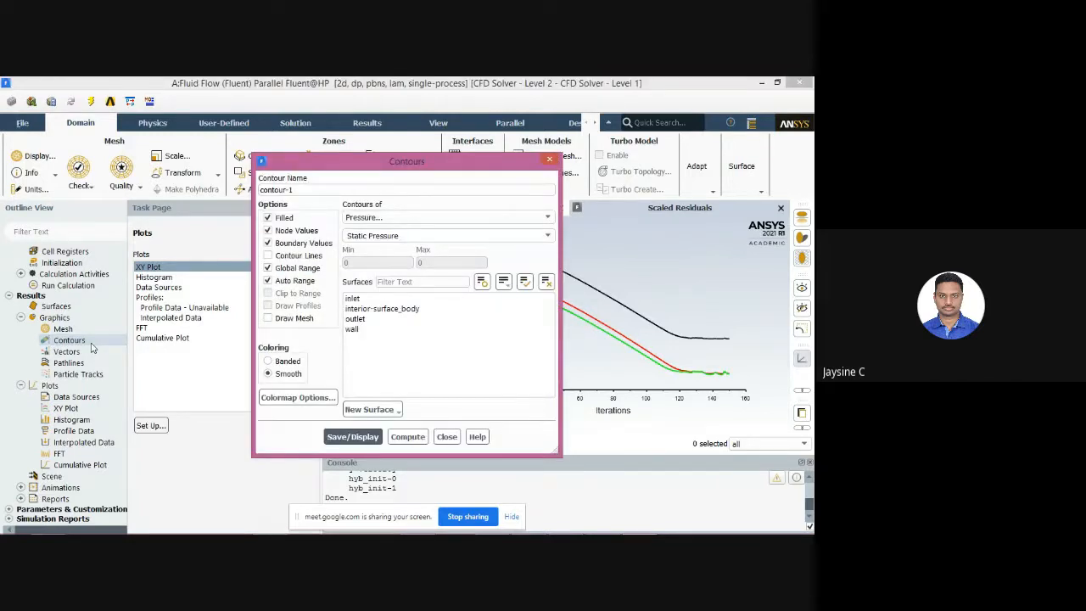
pyautogui.click(434, 218)
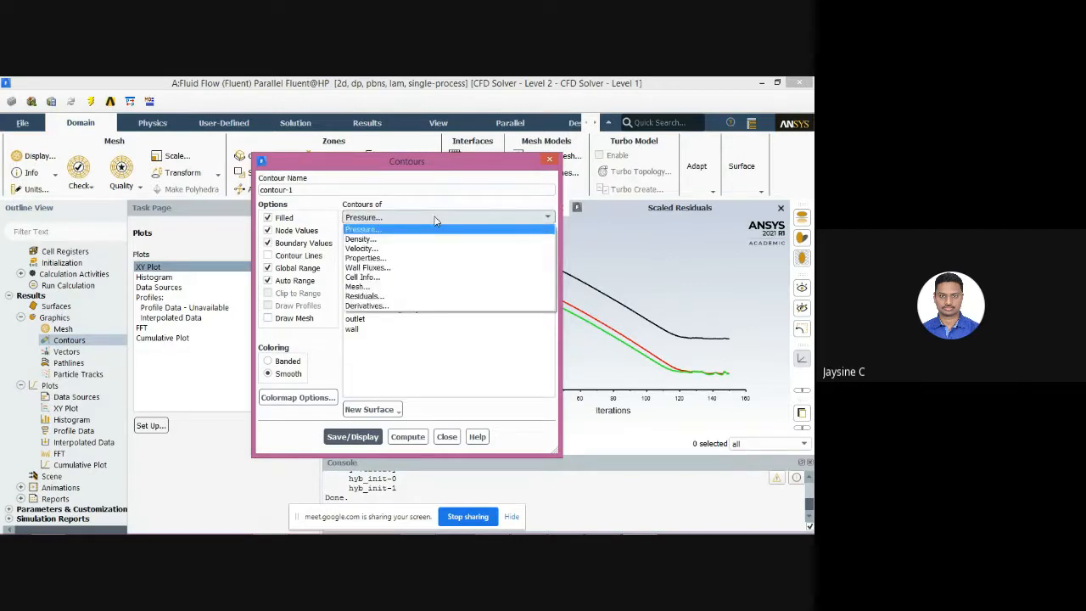
pyautogui.click(434, 219)
pyautogui.click(381, 217)
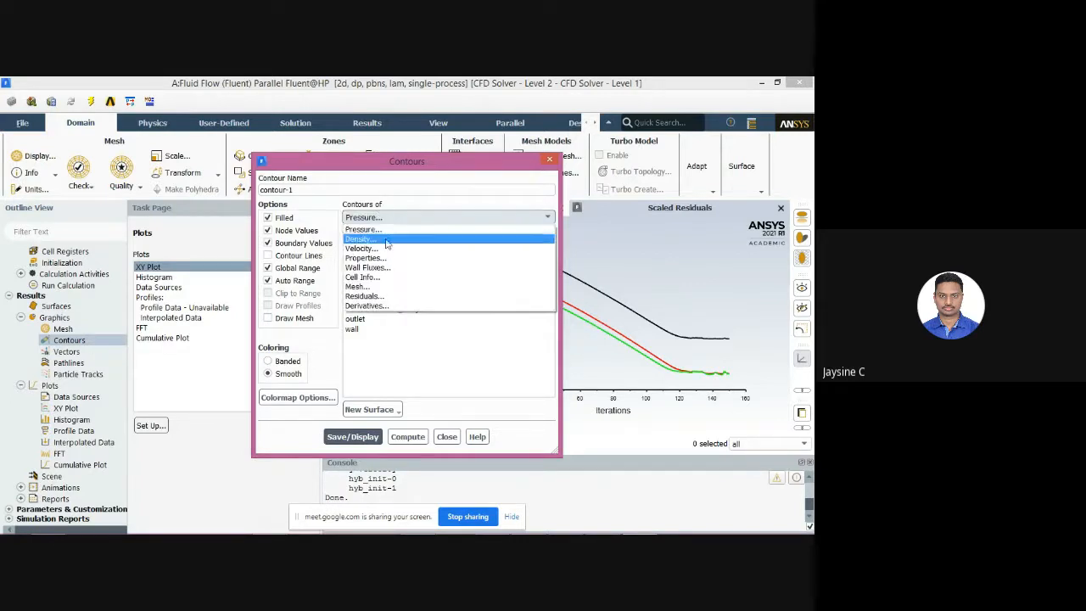
pyautogui.click(386, 249)
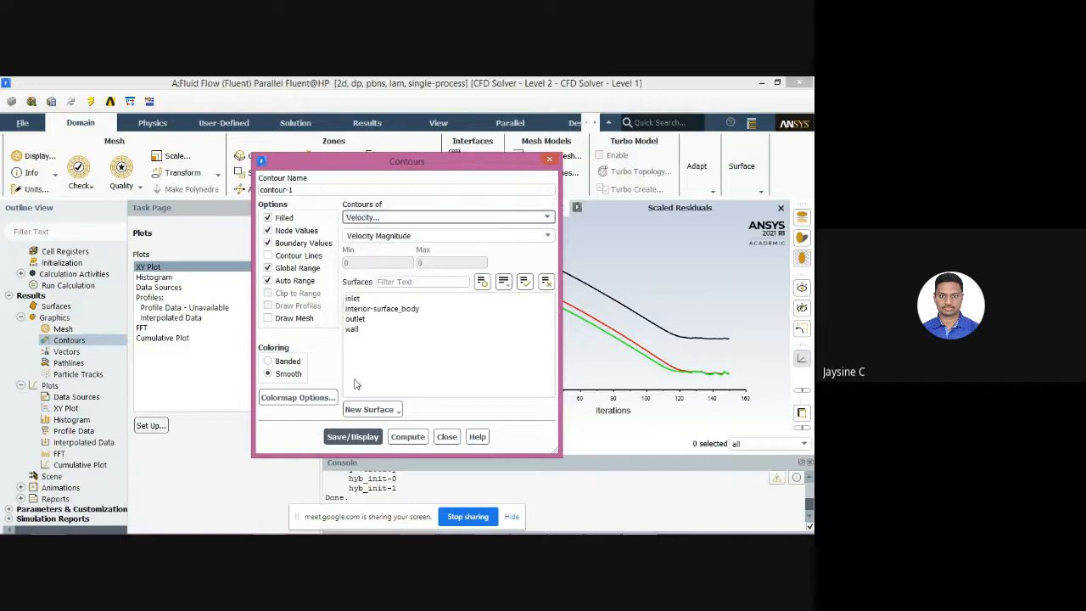
pyautogui.click(352, 436)
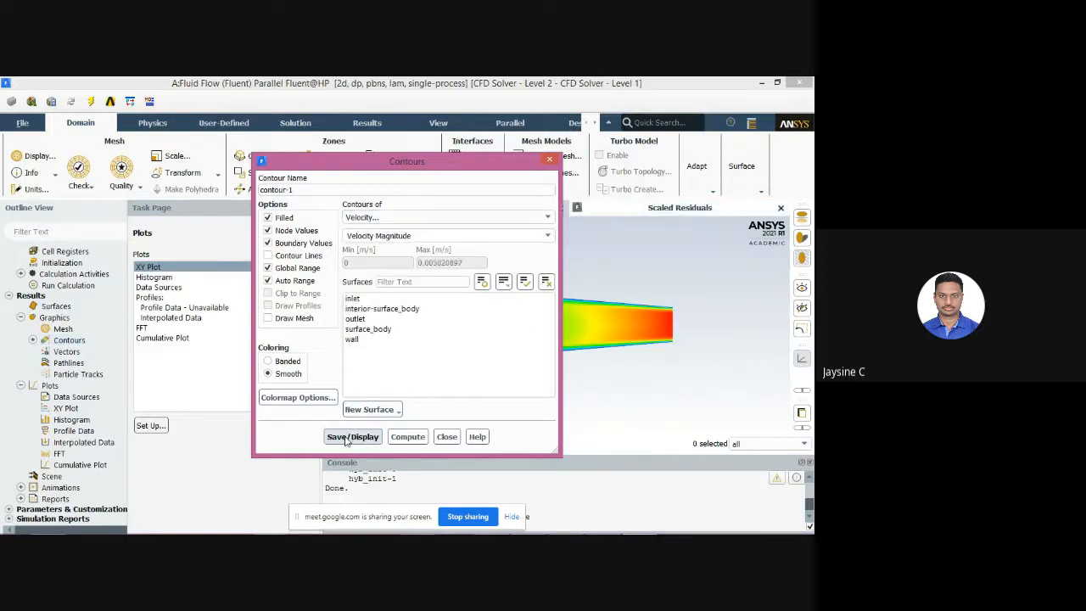
pyautogui.click(447, 436)
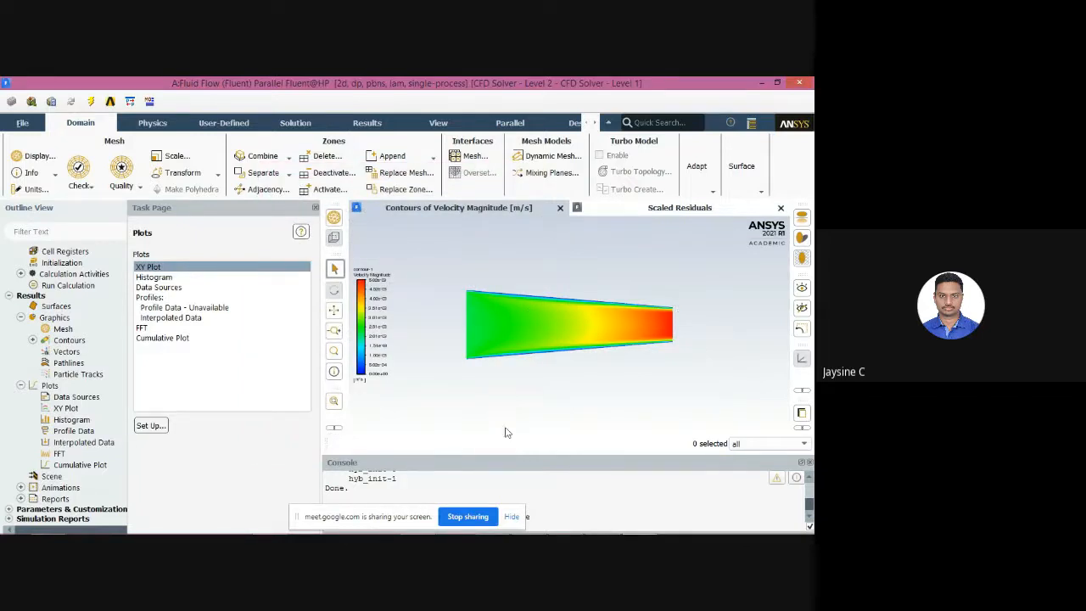
# Switch to CFD.pdf in Foxit PhantomPDF and review the analytical inlet velocity V1 and outlet velocity V2, marking both results.
pyautogui.click(492, 524)
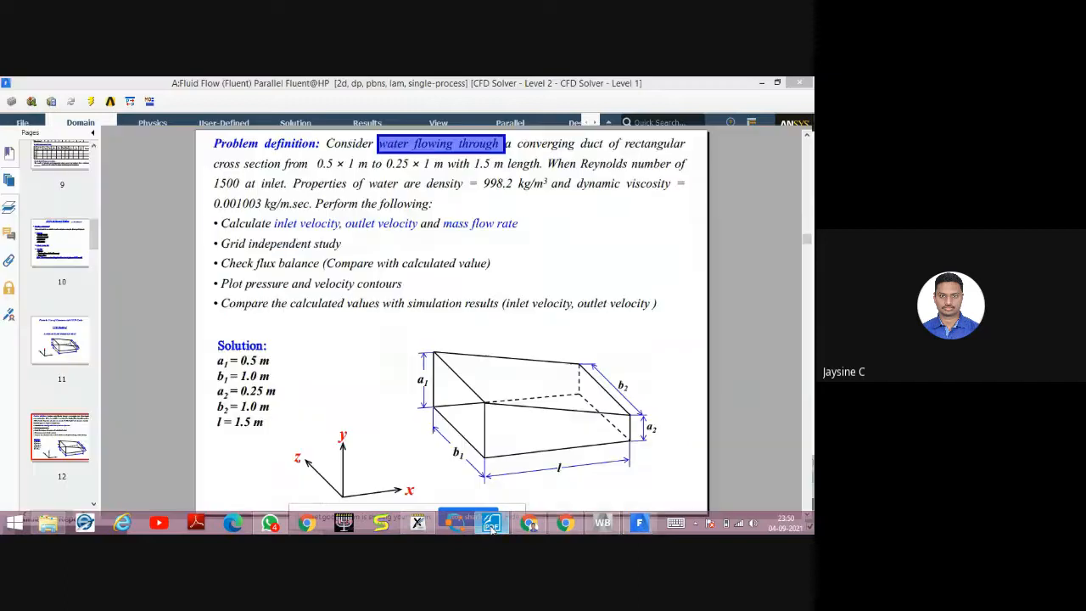
pyautogui.scroll(-4, 534, 376)
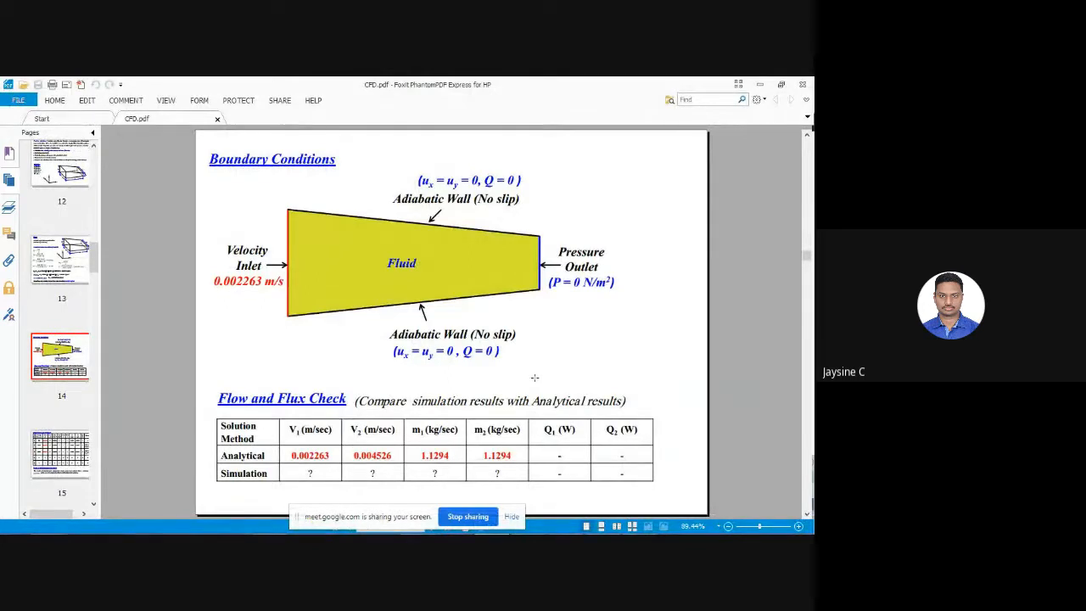
pyautogui.scroll(5, 534, 377)
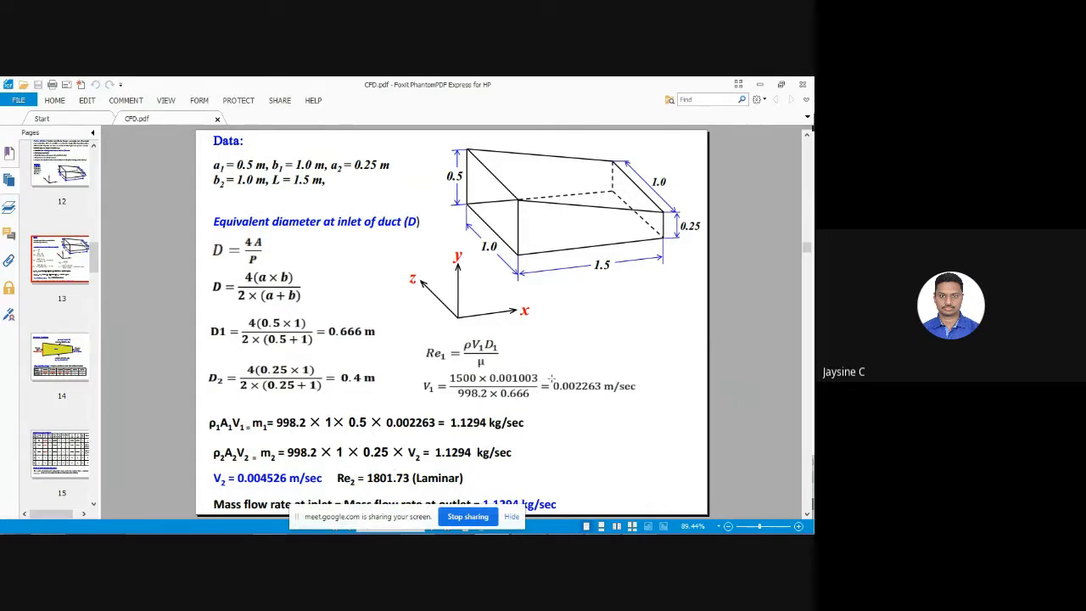
pyautogui.moveTo(550, 379); pyautogui.dragTo(650, 404)
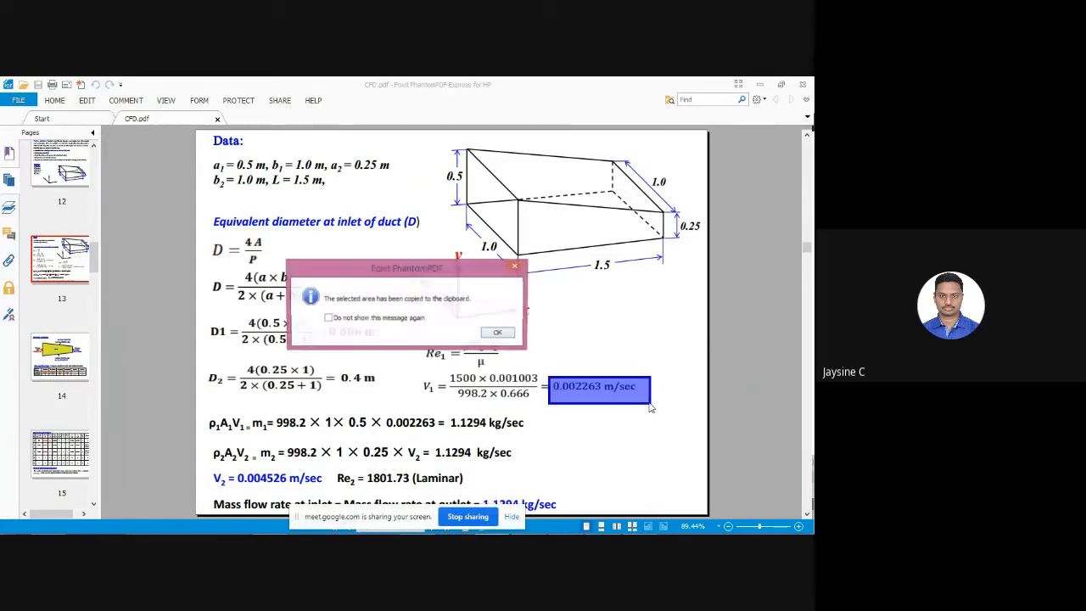
pyautogui.click(492, 333)
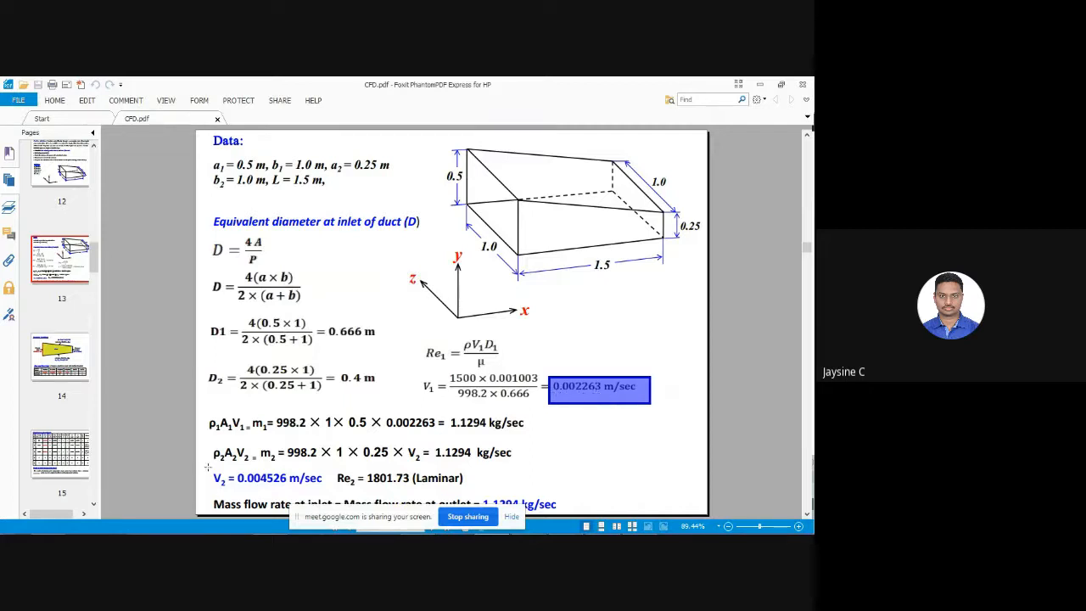
pyautogui.moveTo(209, 466); pyautogui.dragTo(328, 489)
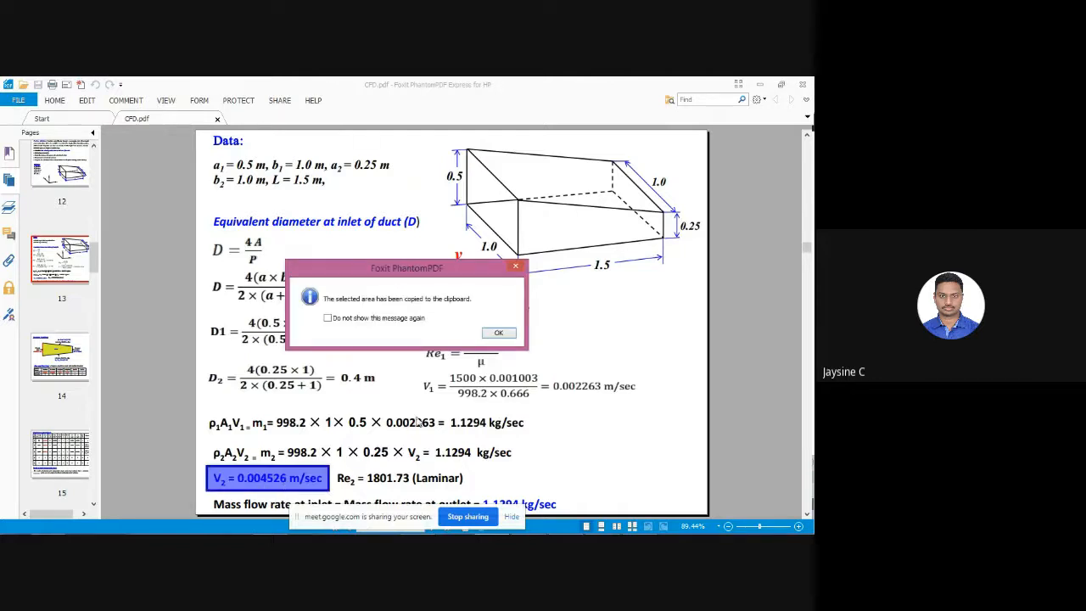
pyautogui.click(499, 333)
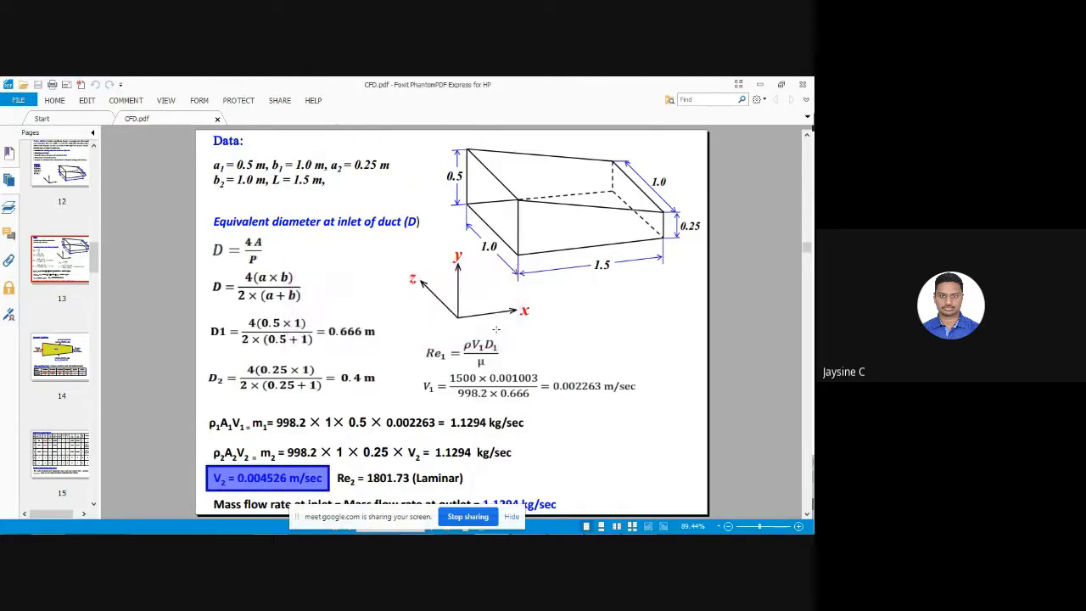
# Return to Fluent and magnify the velocity contour's colour legend to read its scale, restoring normal screen magnification when finished.
pyautogui.hotkey('alt', 'Tab')
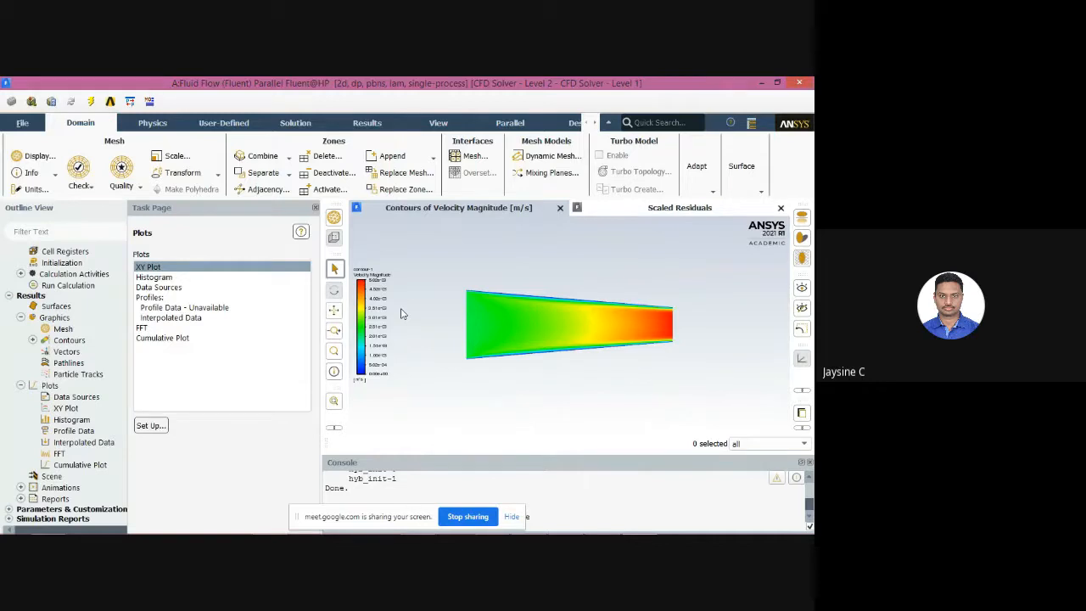
pyautogui.press('super+plus')
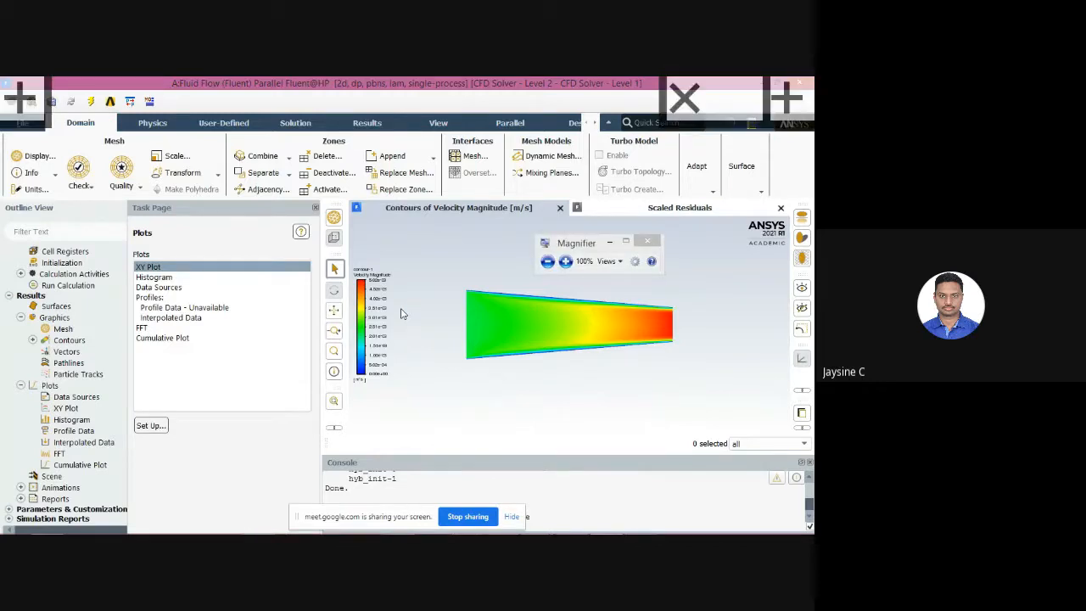
pyautogui.press('super+plus')
pyautogui.press('super+plus')
pyautogui.press('super+plus')
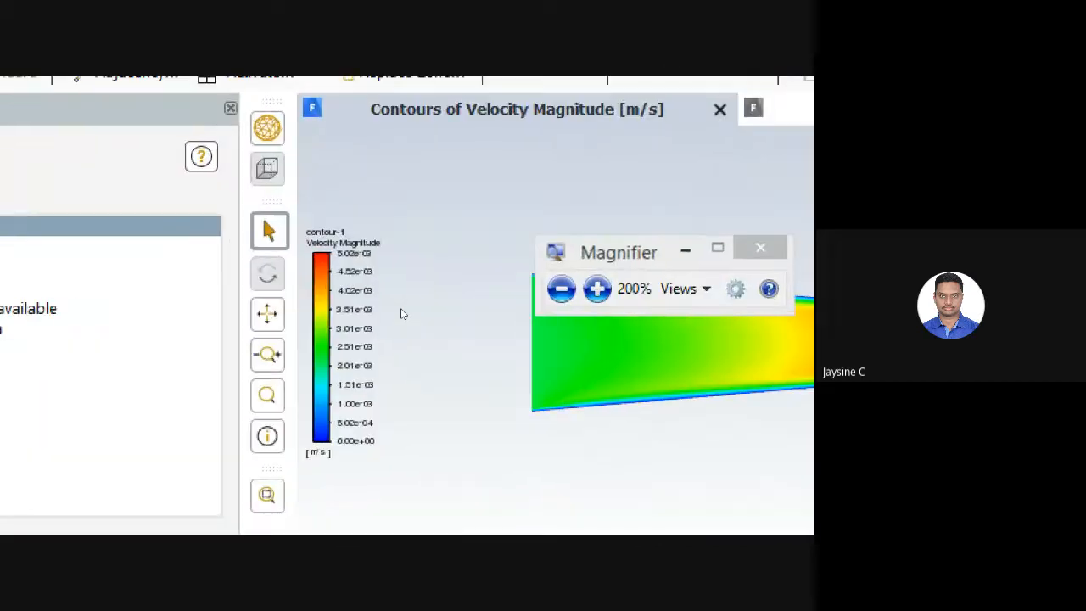
pyautogui.press('super+minus')
pyautogui.press('super+minus')
pyautogui.press('super+minus')
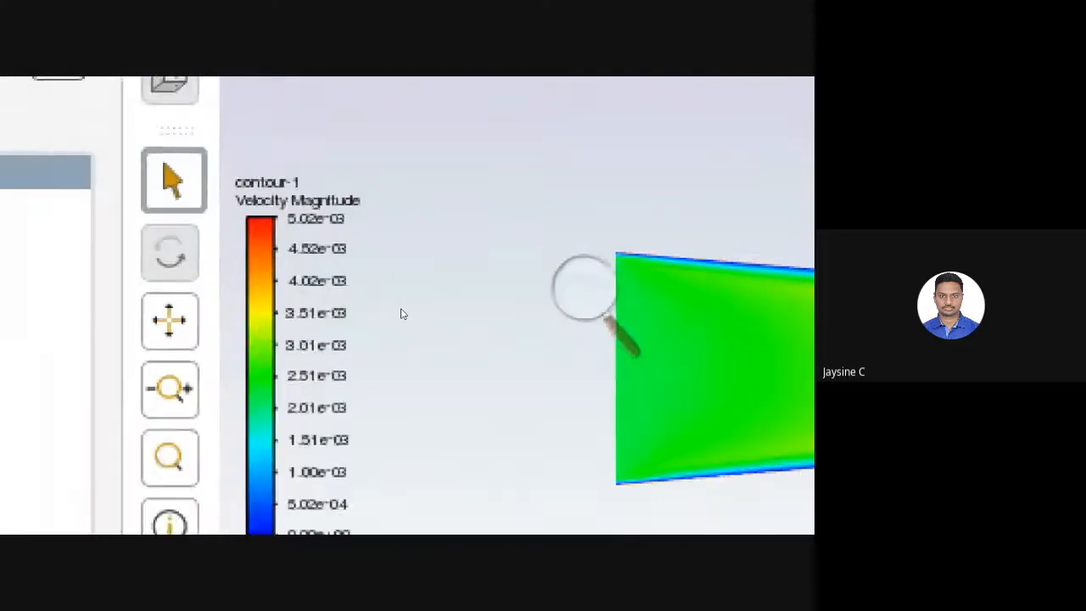
pyautogui.press('super+minus')
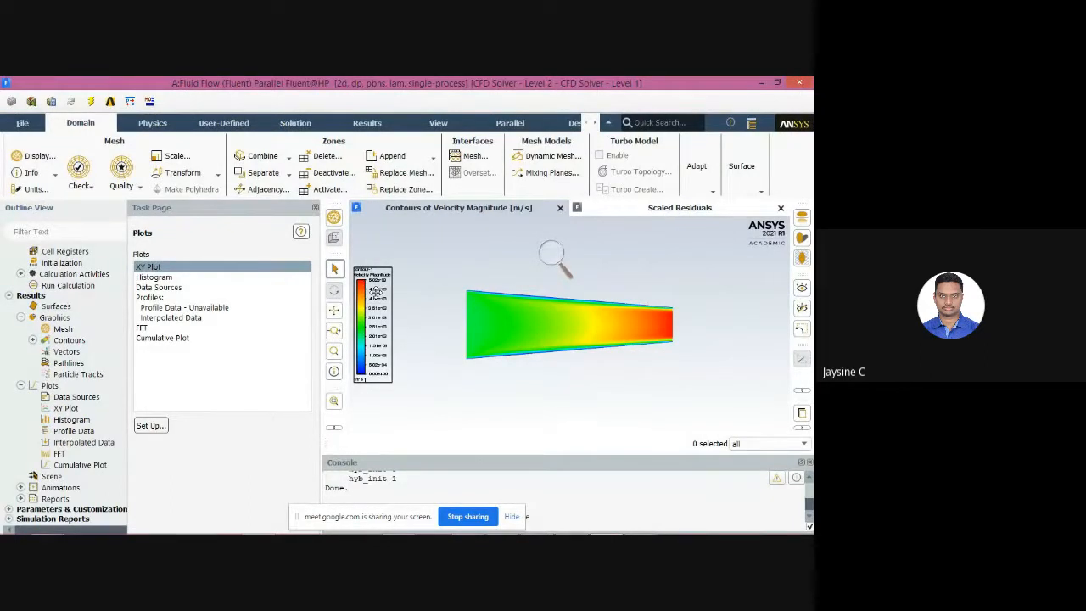
pyautogui.press('super+plus')
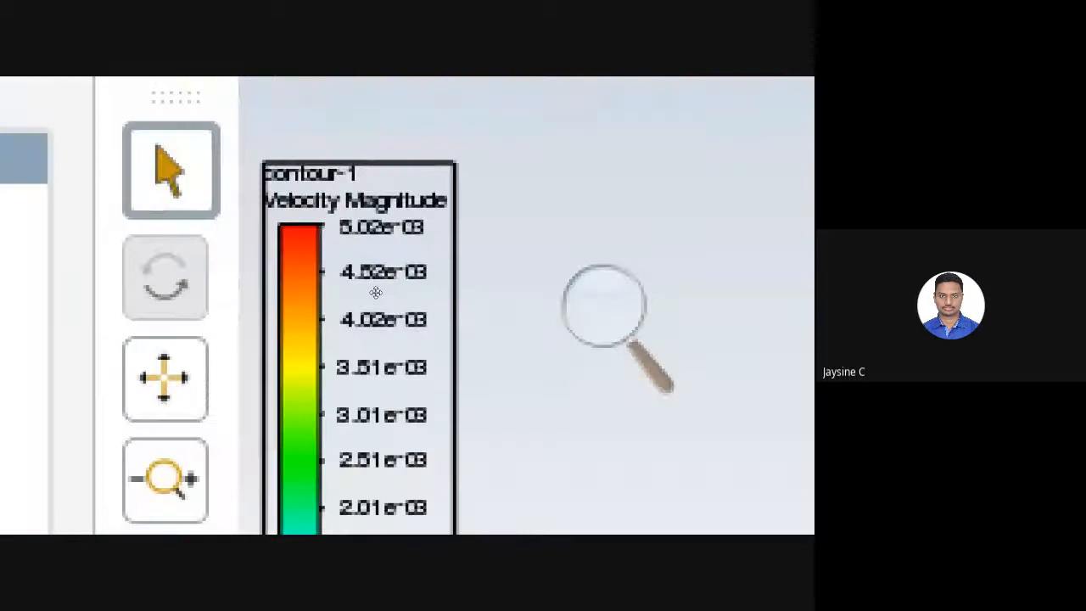
pyautogui.press('super+minus')
pyautogui.press('super+minus')
pyautogui.press('super+minus')
pyautogui.press('super+minus')
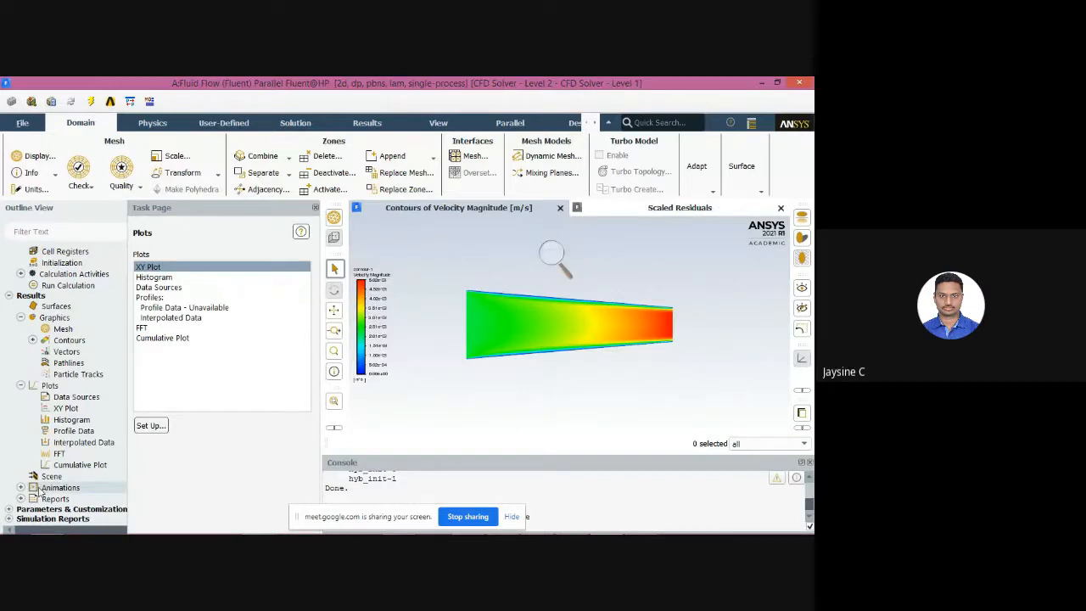
# Review the scaled residuals plot again and return to the velocity magnitude contour.
pyautogui.click(67, 340)
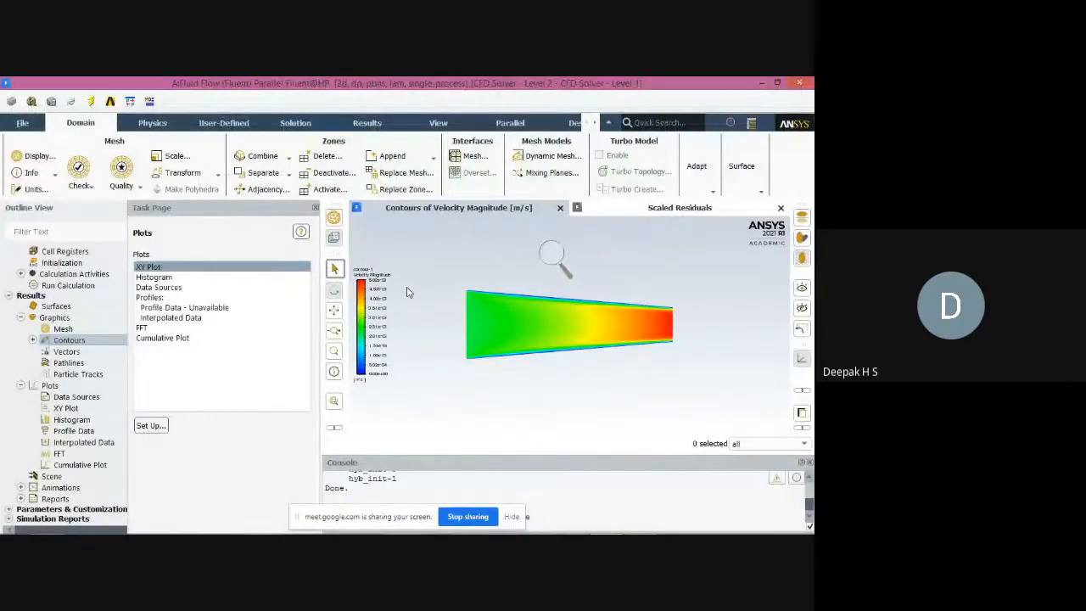
pyautogui.click(655, 212)
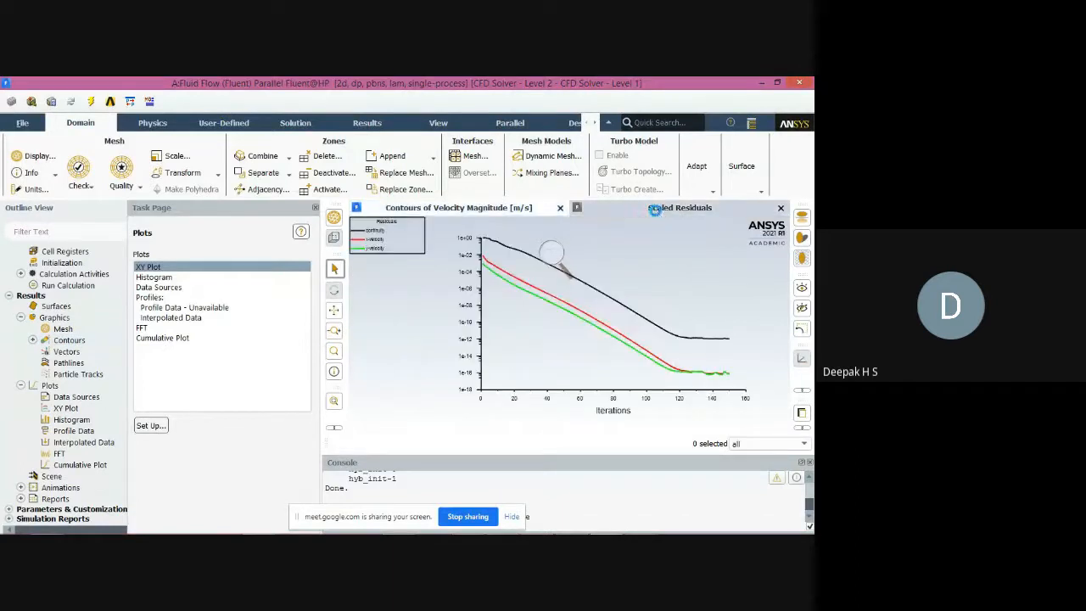
pyautogui.click(504, 211)
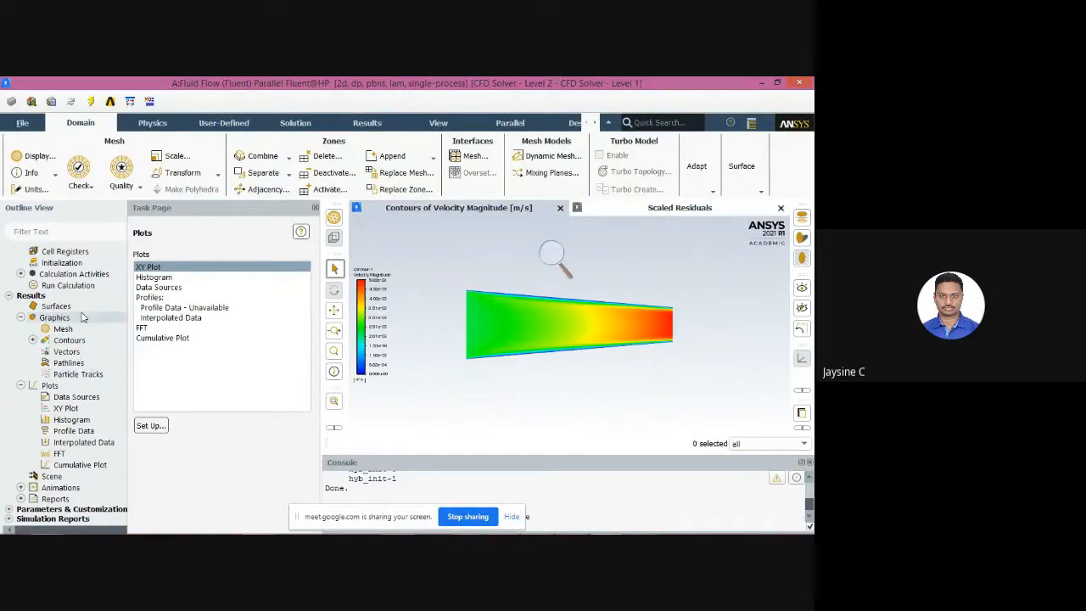
# Create a second filled Velocity Magnitude contour, display it and compute its value range.
pyautogui.doubleClick(80, 340)
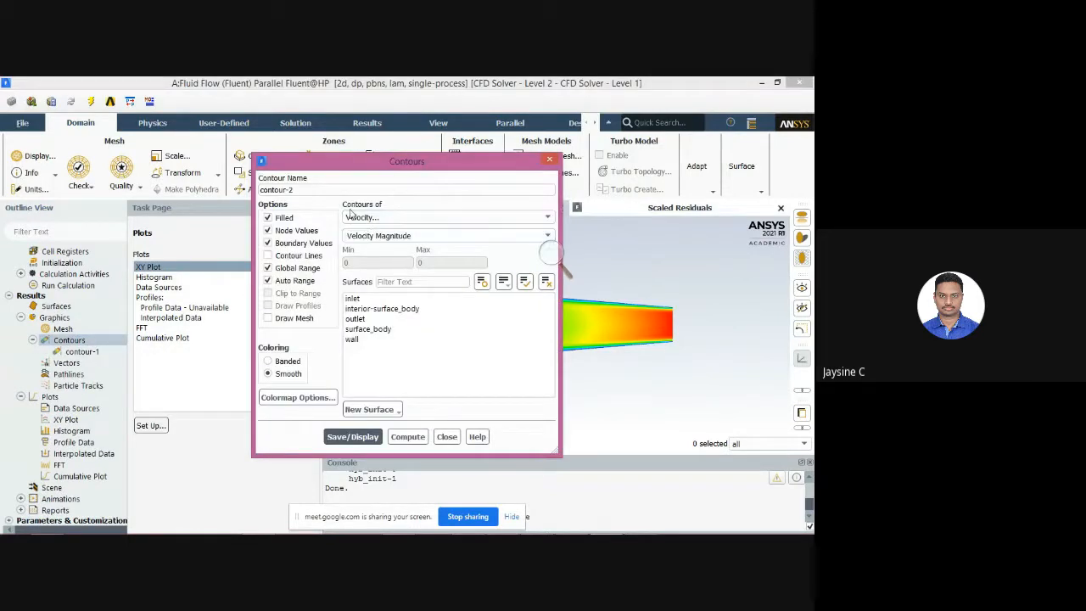
pyautogui.click(385, 216)
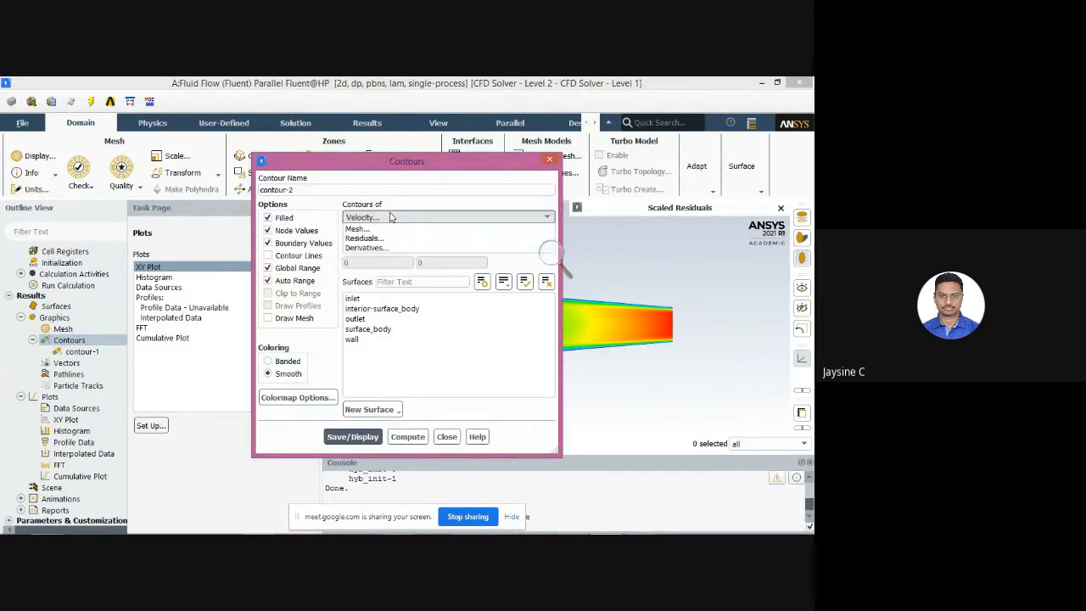
pyautogui.click(386, 249)
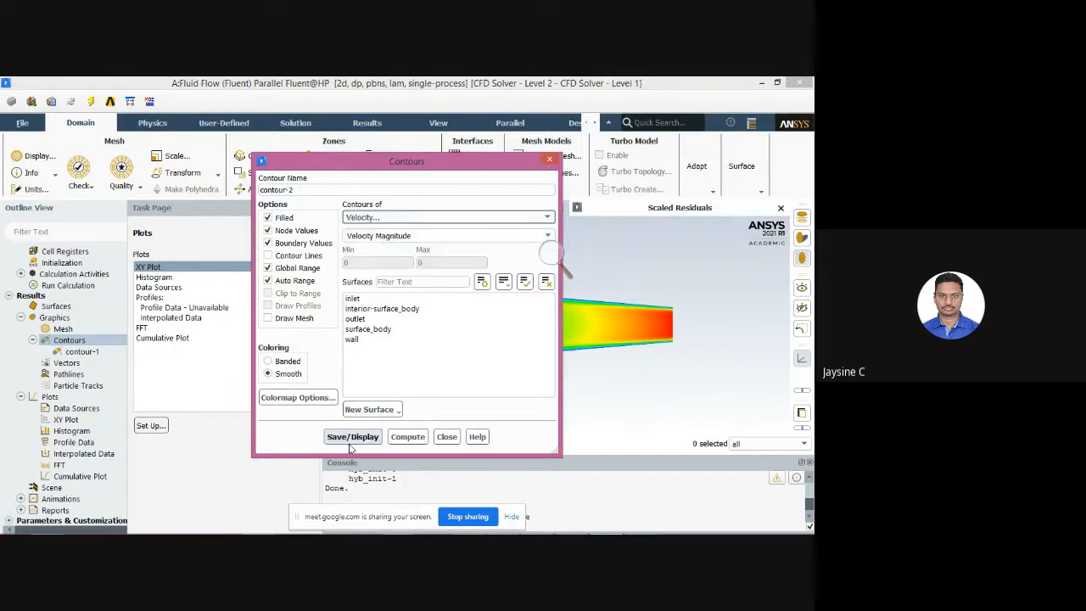
pyautogui.click(348, 438)
pyautogui.click(406, 435)
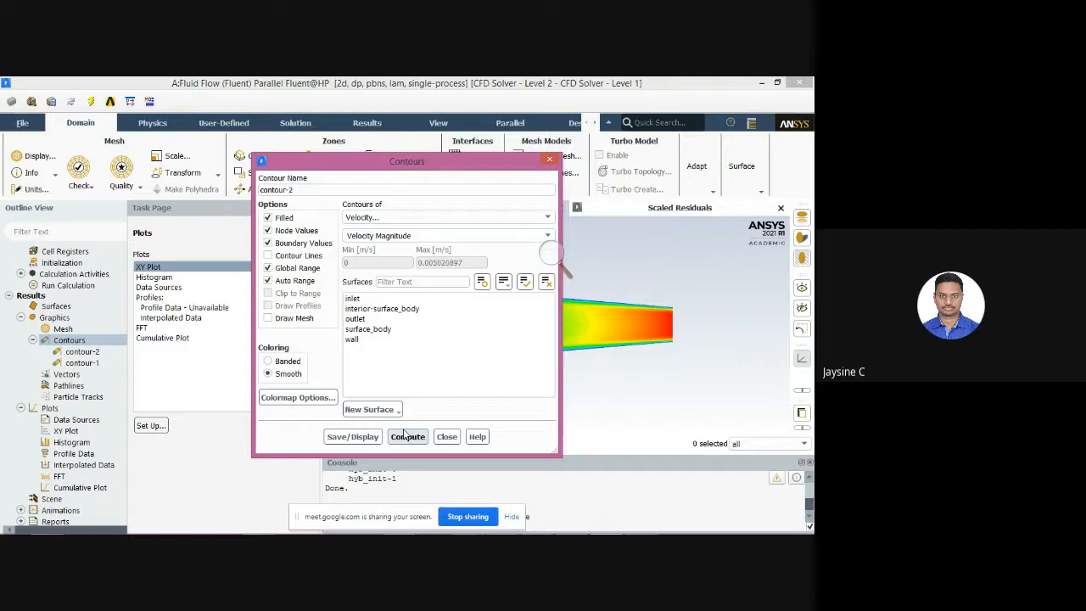
pyautogui.click(445, 437)
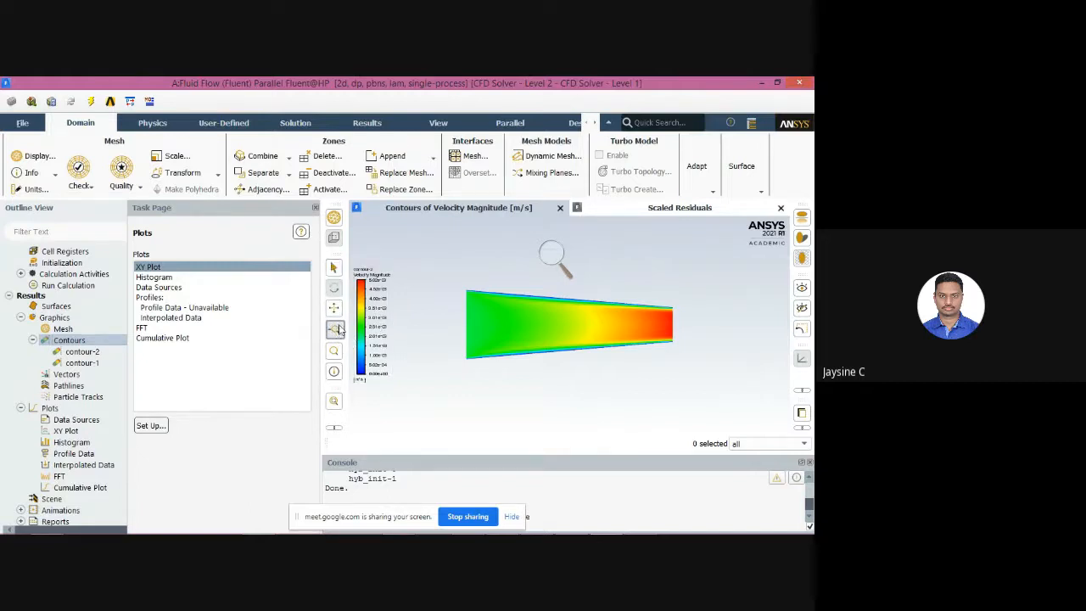
# Enlarge the velocity contour's colour legend and arrange the enlarged duct beside it so they do not overlap.
pyautogui.click(334, 308)
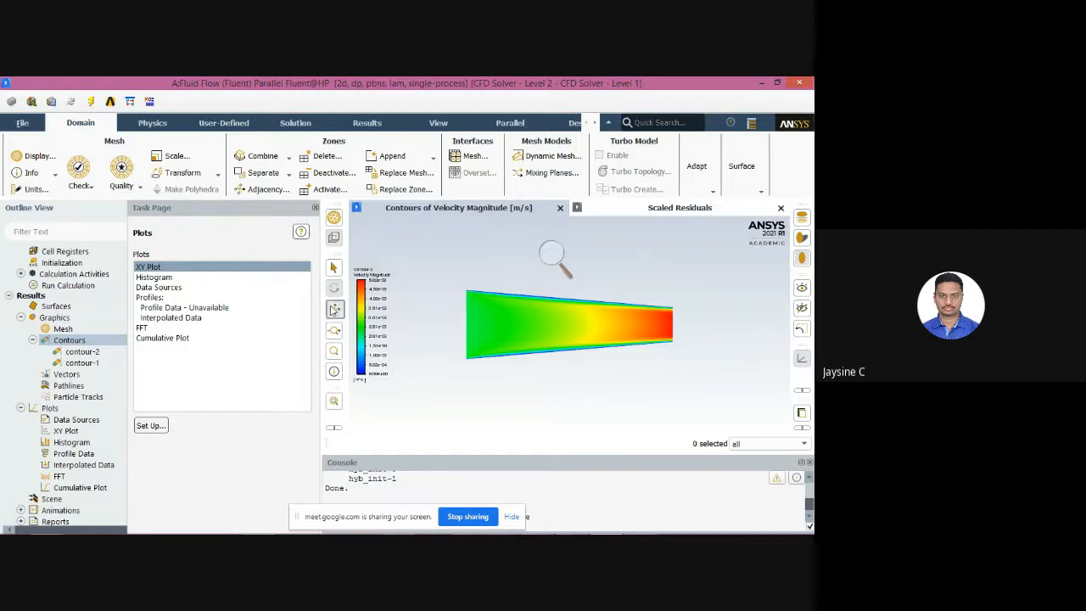
pyautogui.scroll(-2, 370, 290)
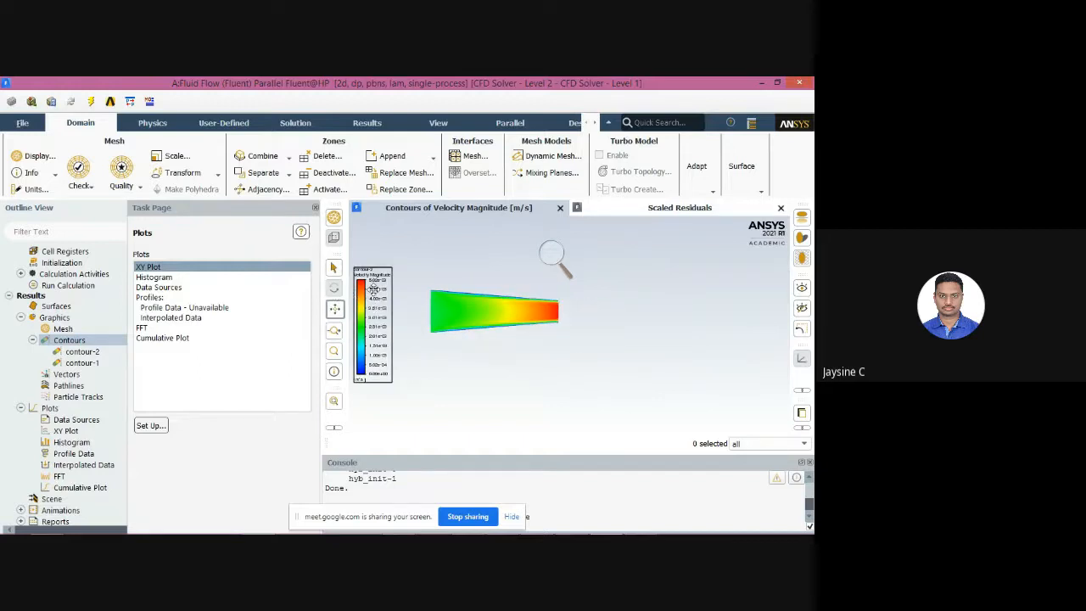
pyautogui.scroll(2, 374, 290)
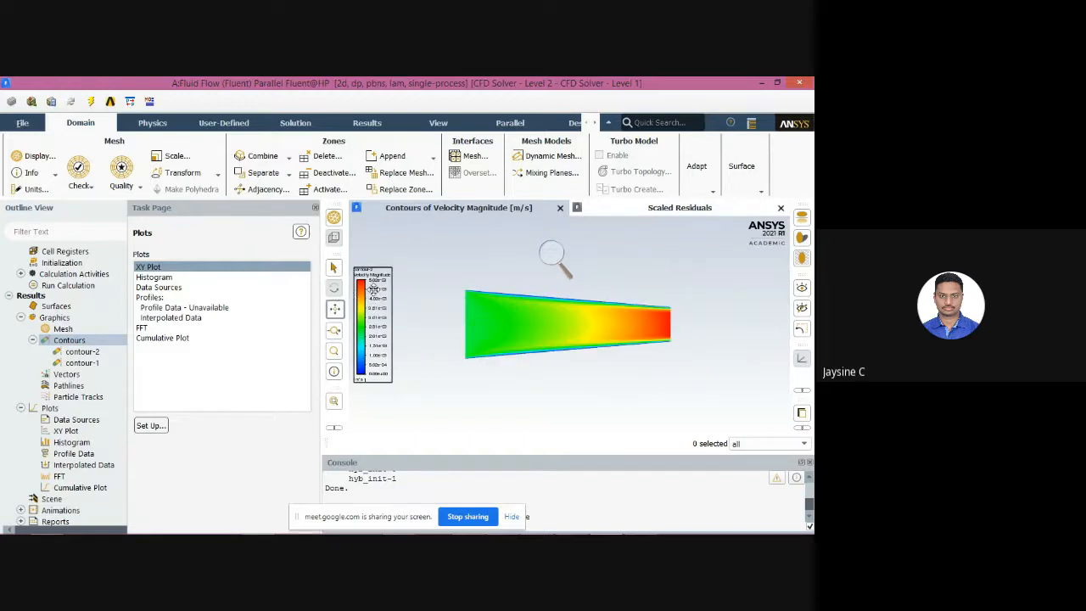
pyautogui.click(337, 402)
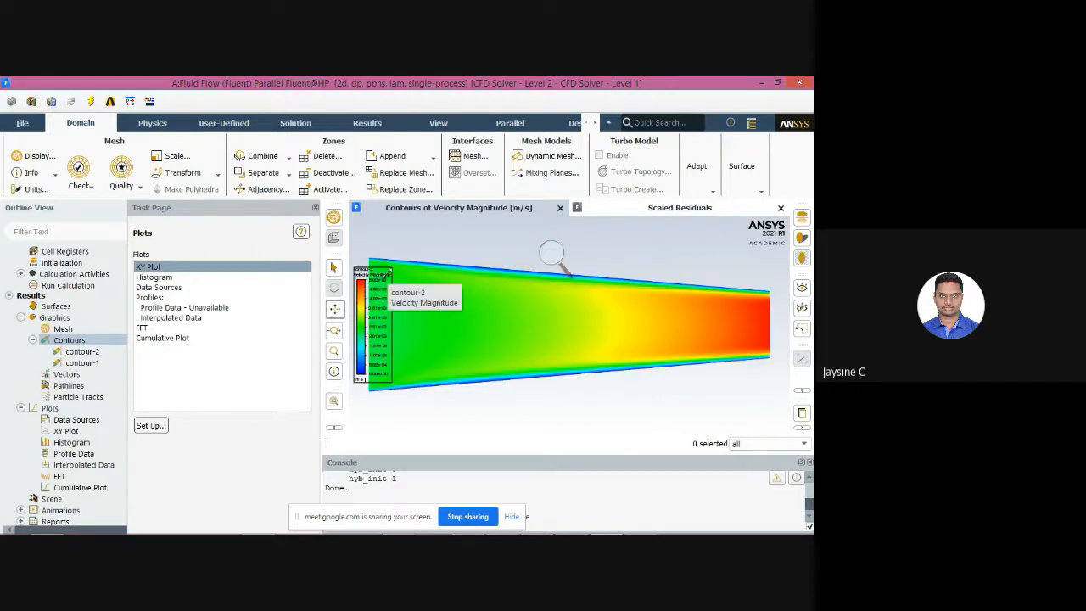
pyautogui.scroll(-1, 384, 275)
pyautogui.moveTo(390, 270); pyautogui.dragTo(412, 304)
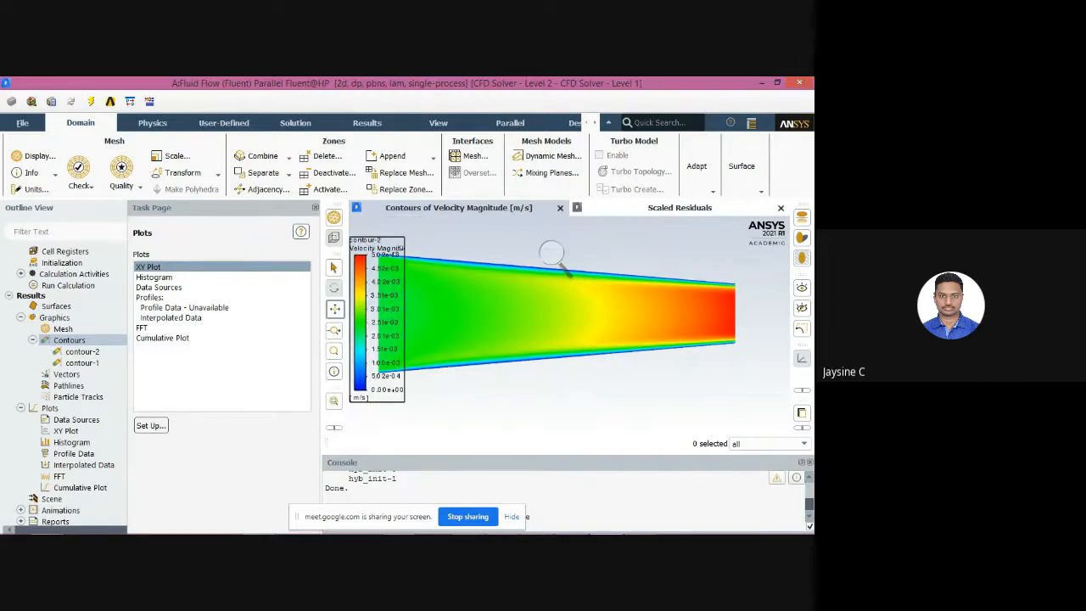
pyautogui.moveTo(392, 235); pyautogui.dragTo(428, 245)
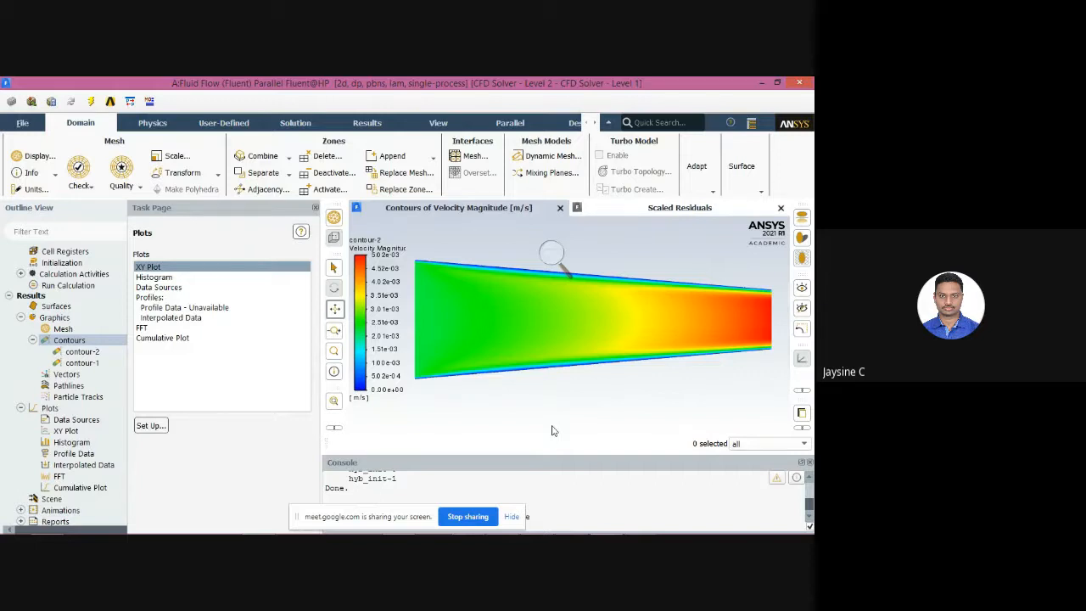
# Switch to Workbench and update the Results cell of the Fluid Flow (Fluent) system.
pyautogui.moveTo(279, 531)
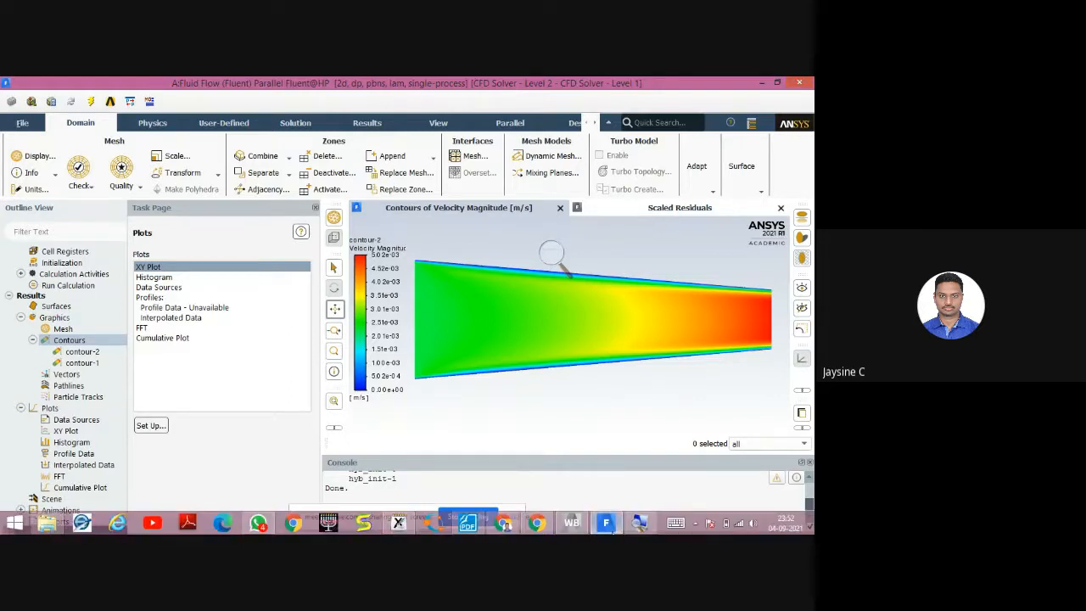
pyautogui.click(569, 524)
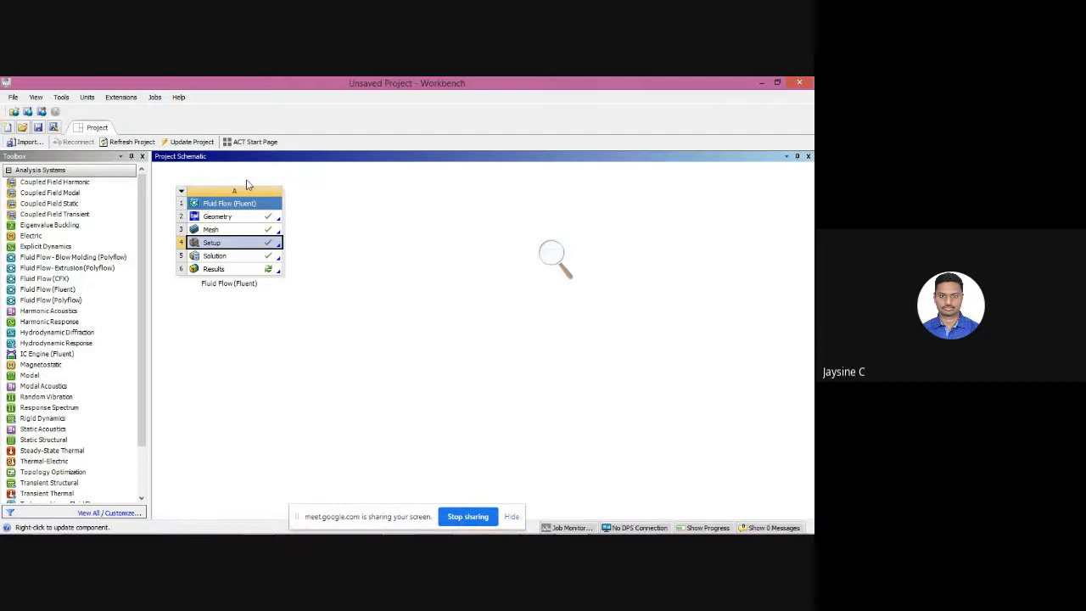
pyautogui.click(266, 272)
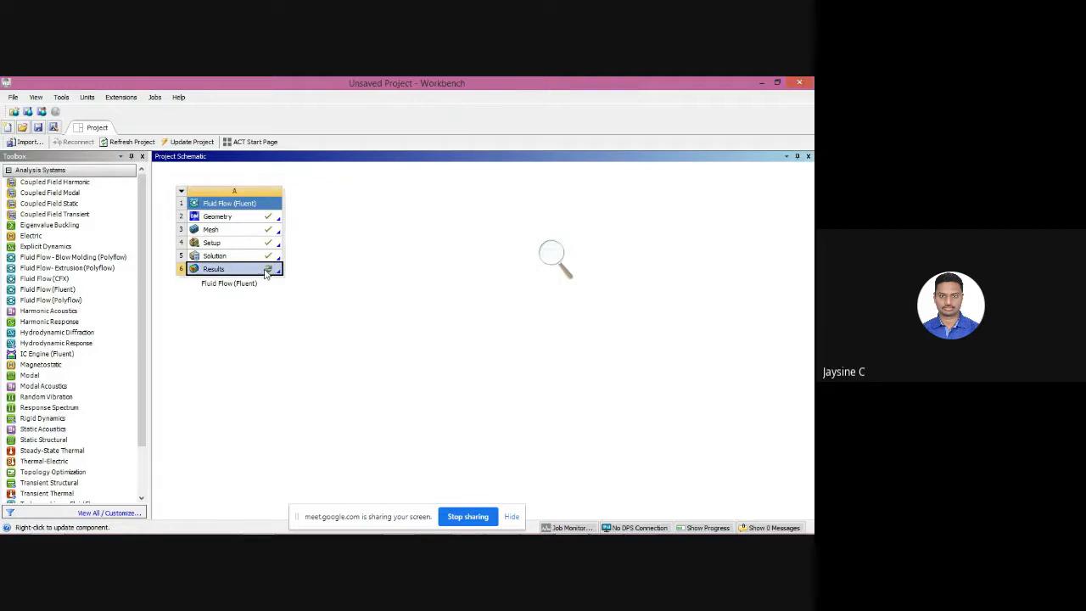
pyautogui.rightClick(266, 272)
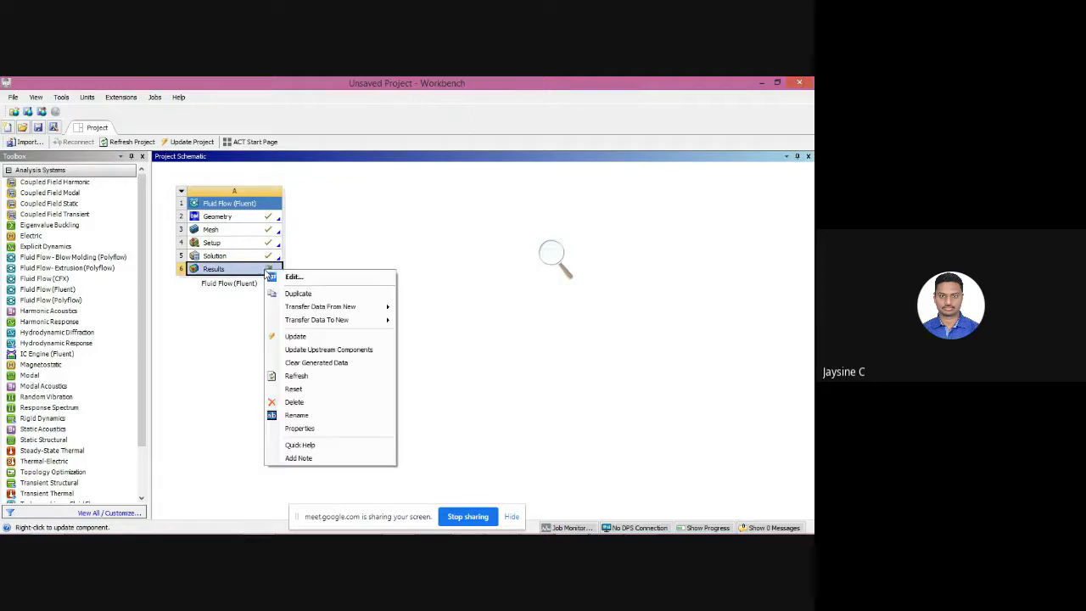
pyautogui.click(290, 335)
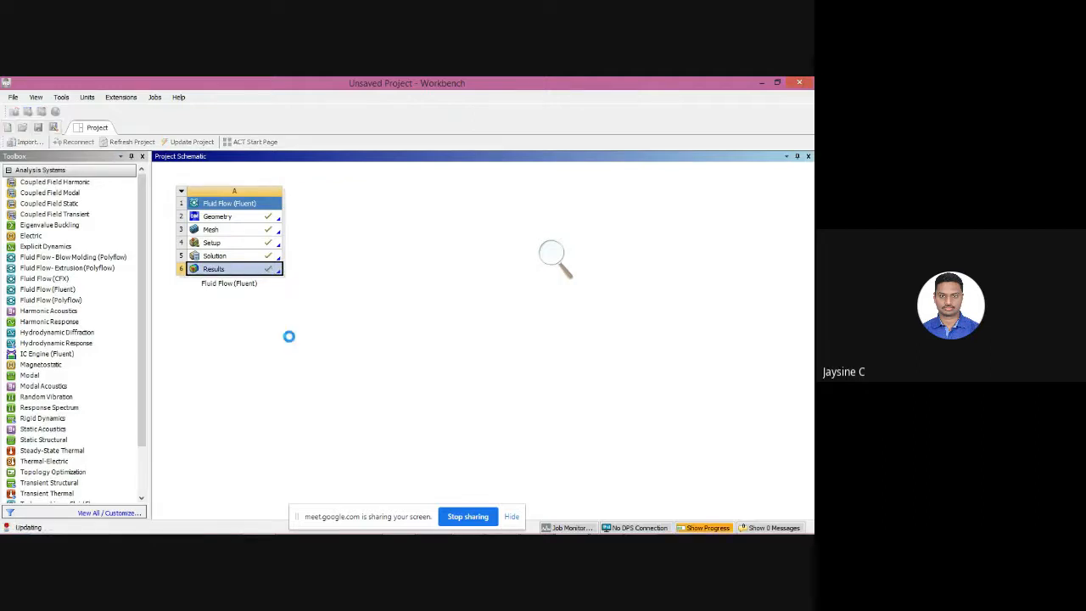
pyautogui.rightClick(264, 273)
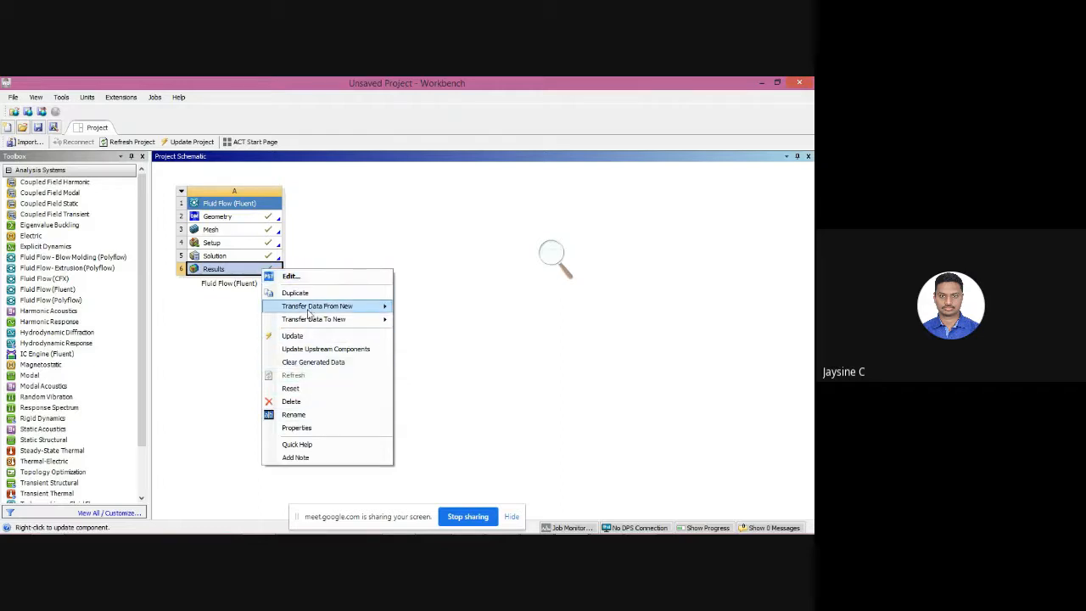
pyautogui.moveTo(310, 312)
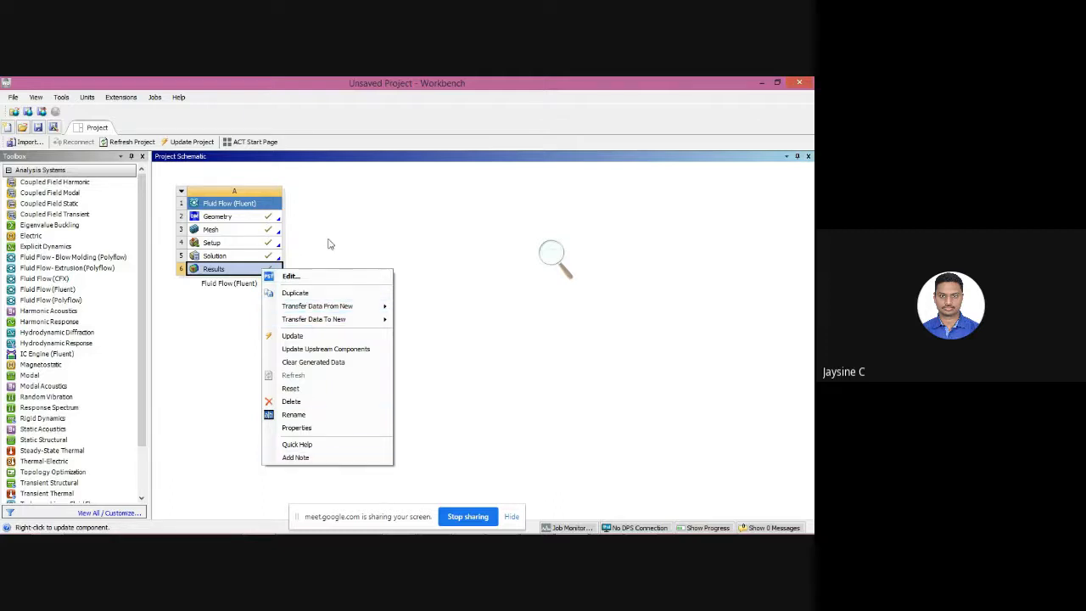
pyautogui.click(442, 358)
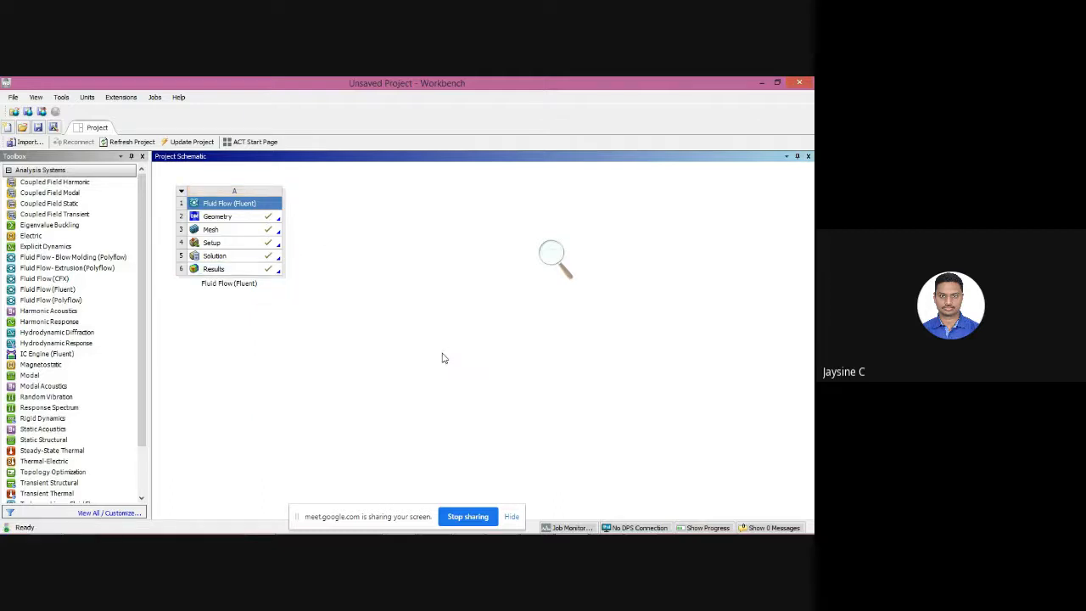
# Return to Fluent and look through the available file writing and export options without exporting anything.
pyautogui.moveTo(536, 531)
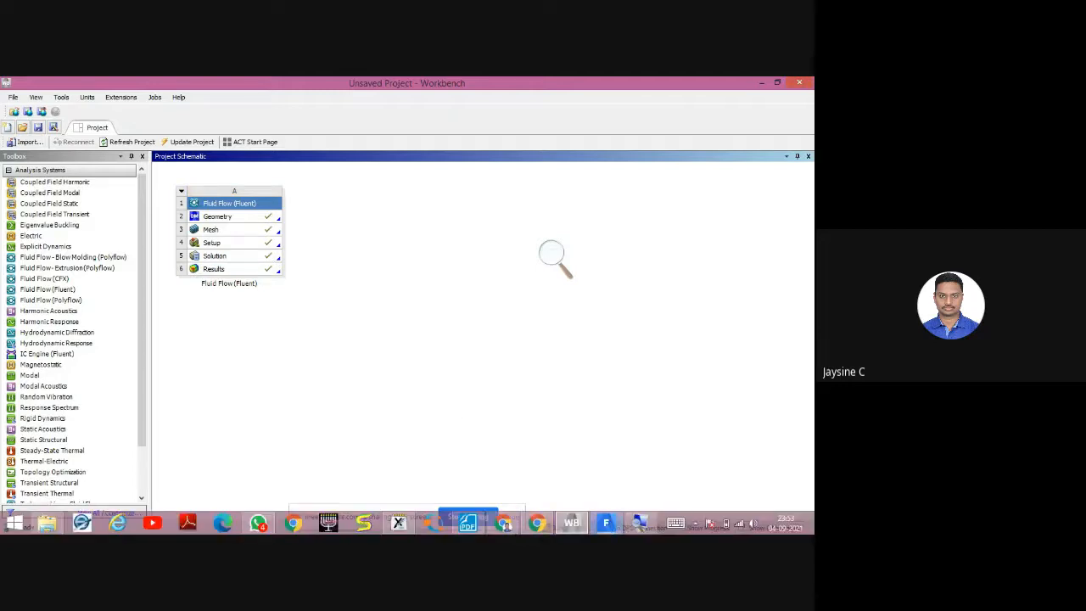
pyautogui.click(573, 526)
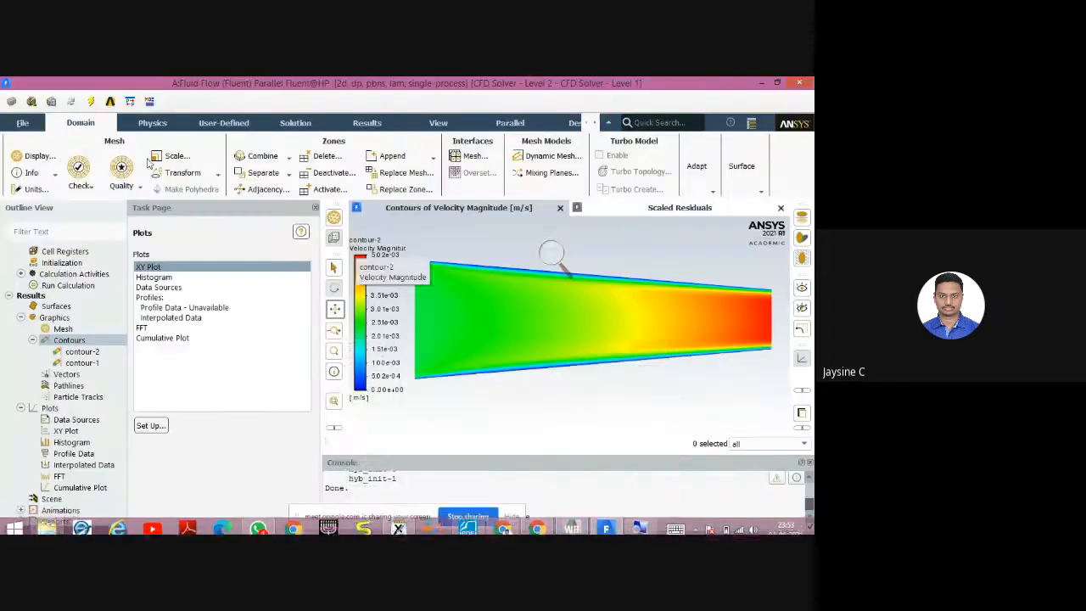
pyautogui.click(16, 124)
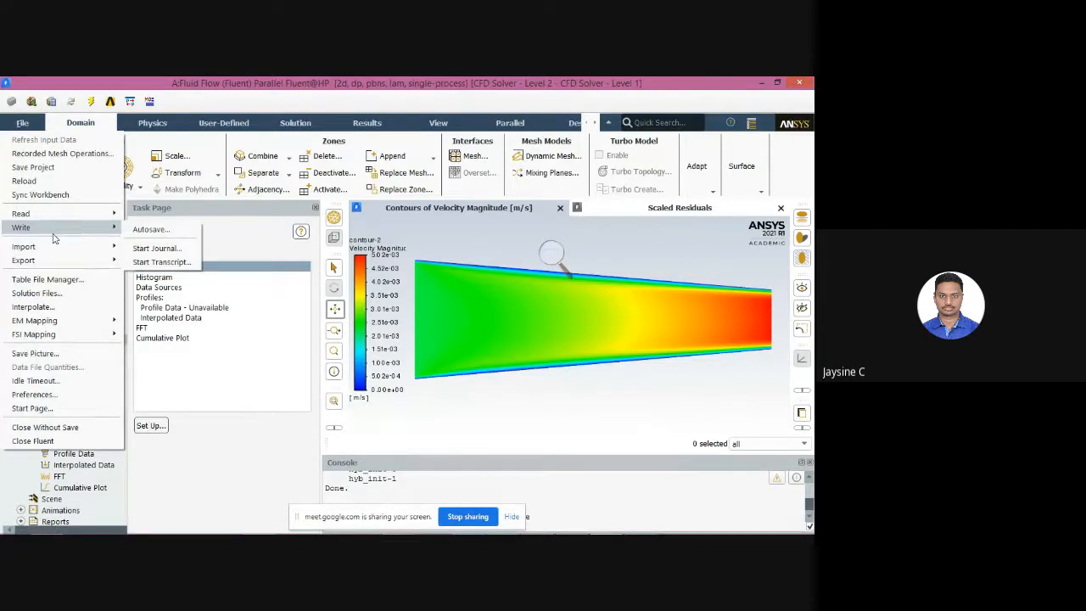
pyautogui.moveTo(56, 252)
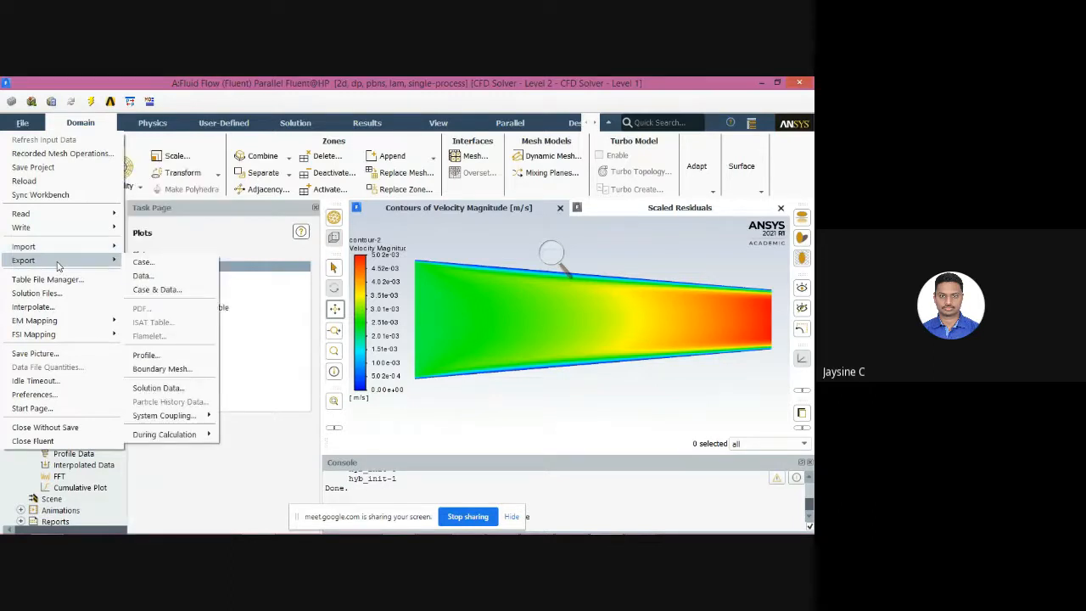
pyautogui.click(184, 491)
# Open the simulation report outline and generate the Ansys Fluent Simulation Report with all report sections included.
pyautogui.scroll(-1, 46, 476)
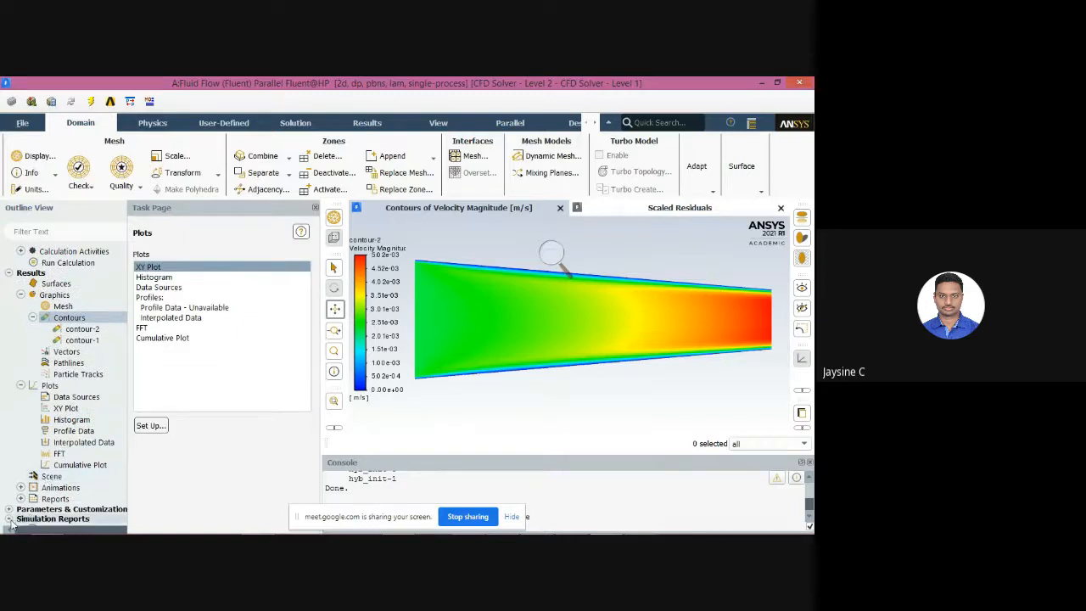
pyautogui.scroll(-1, 11, 526)
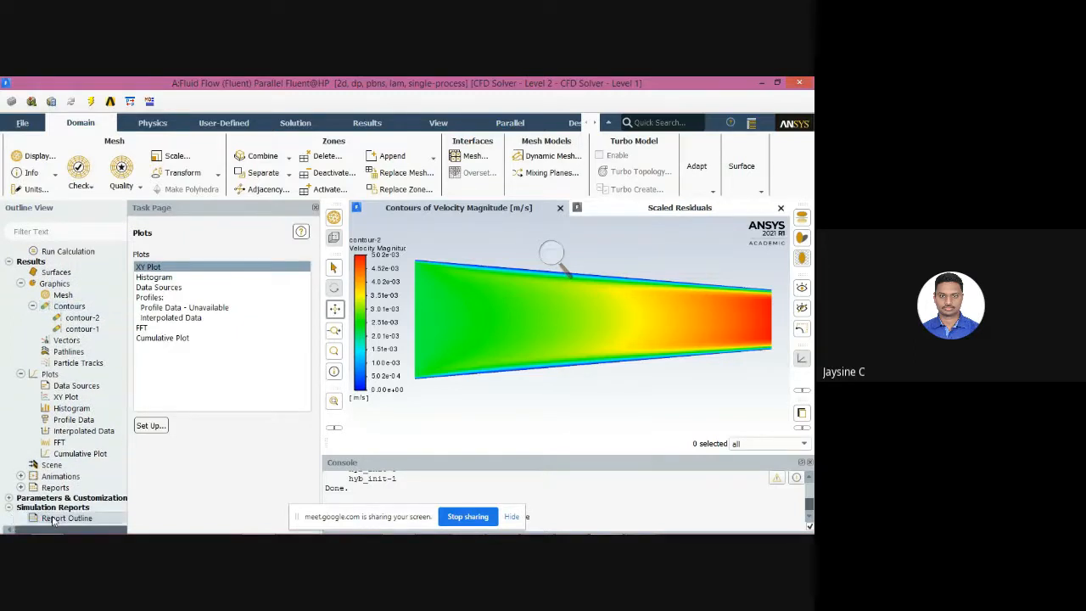
pyautogui.click(53, 518)
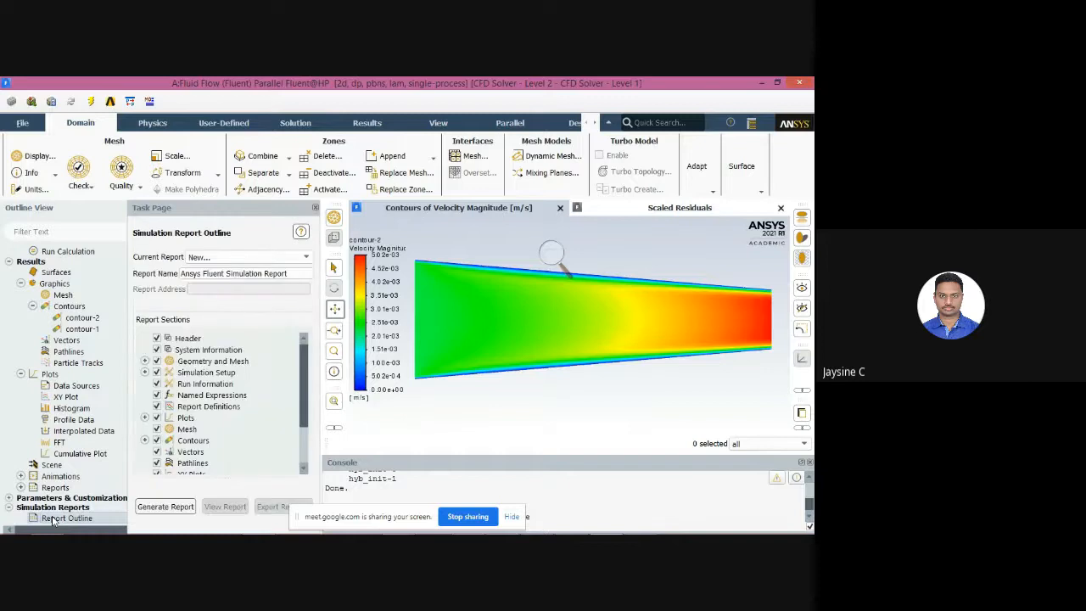
pyautogui.scroll(-3, 212, 424)
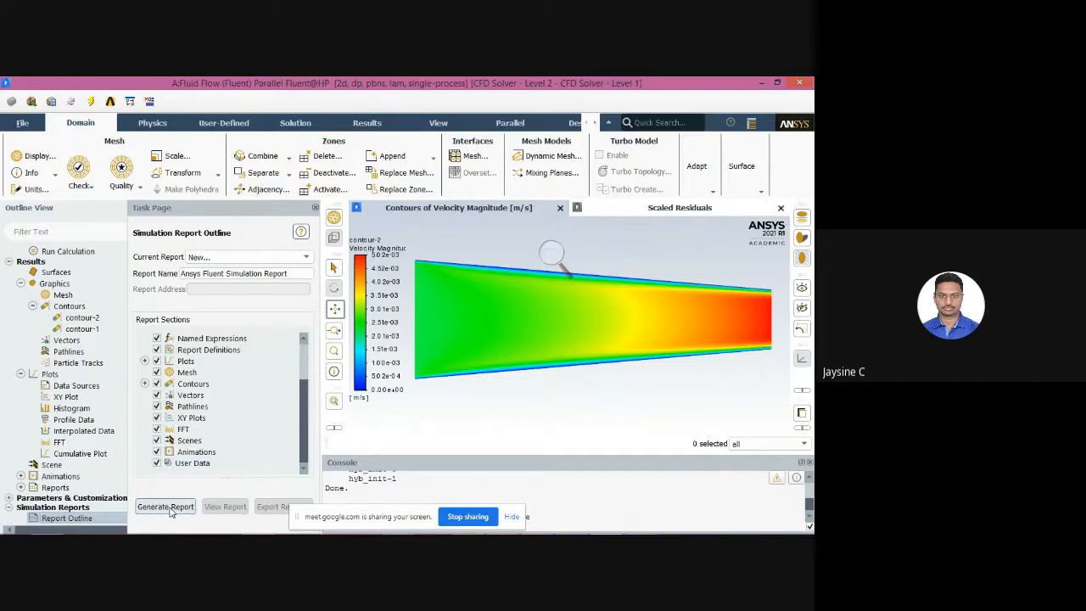
pyautogui.click(166, 508)
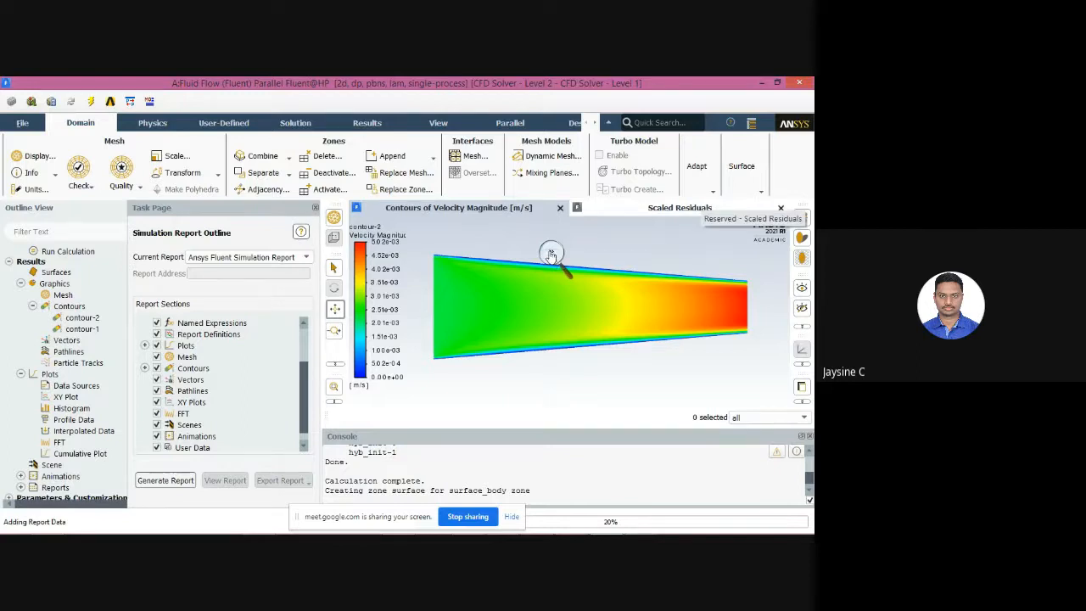
# Bring up the floating screen Magnifier's controls and close the Magnifier.
pyautogui.click(552, 254)
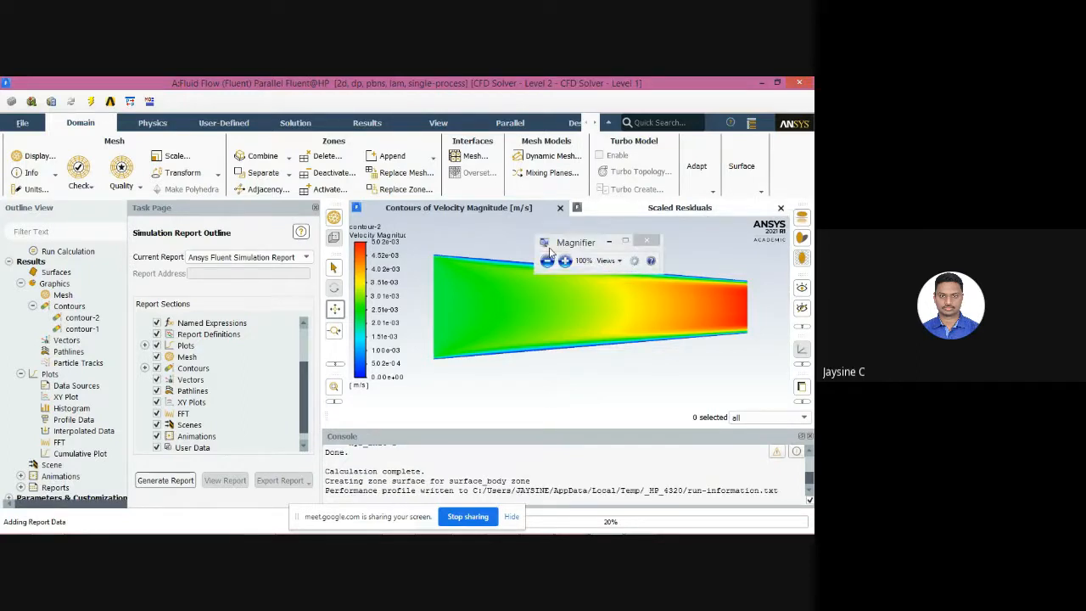
pyautogui.click(640, 243)
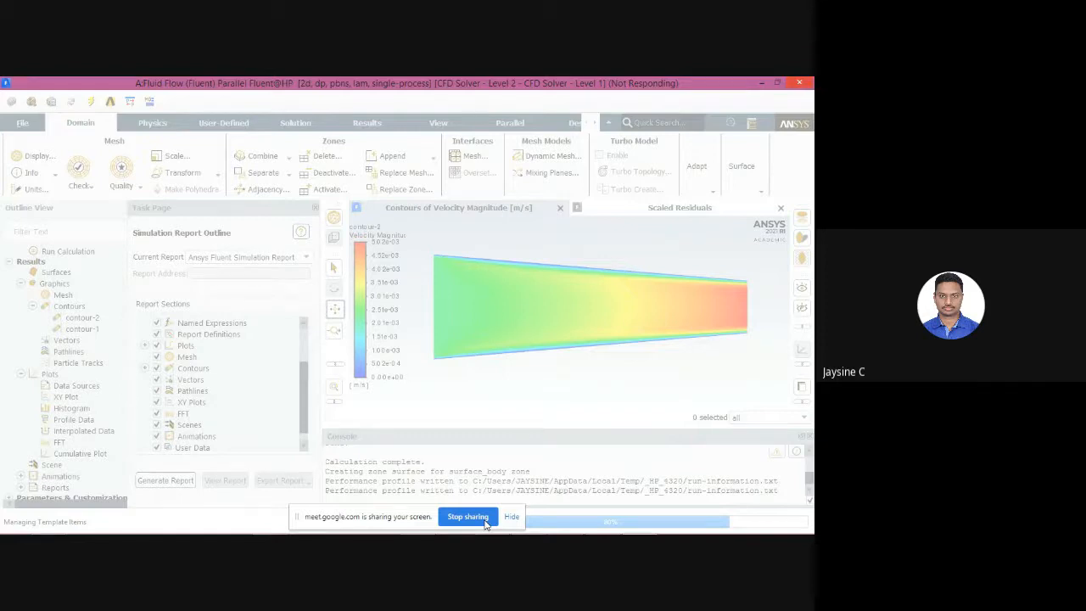
# Switch away from Fluent while the report generates and stop sharing the screen in Google Meet.
pyautogui.hotkey('alt', 'Tab')
pyautogui.hotkey('alt', 'Tab')
pyautogui.hotkey('alt', 'Tab')
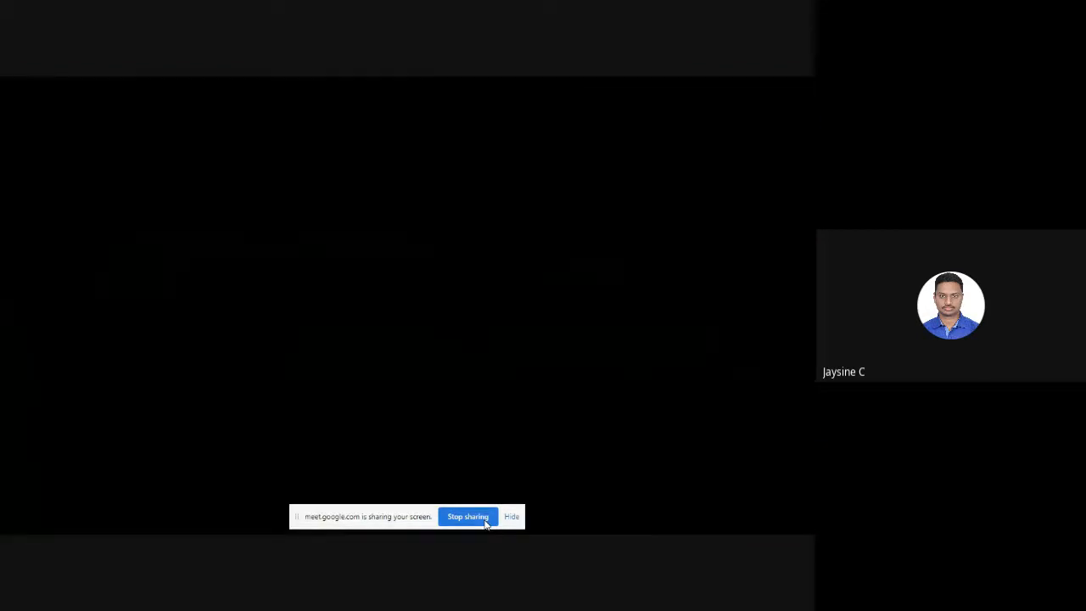
pyautogui.click(469, 516)
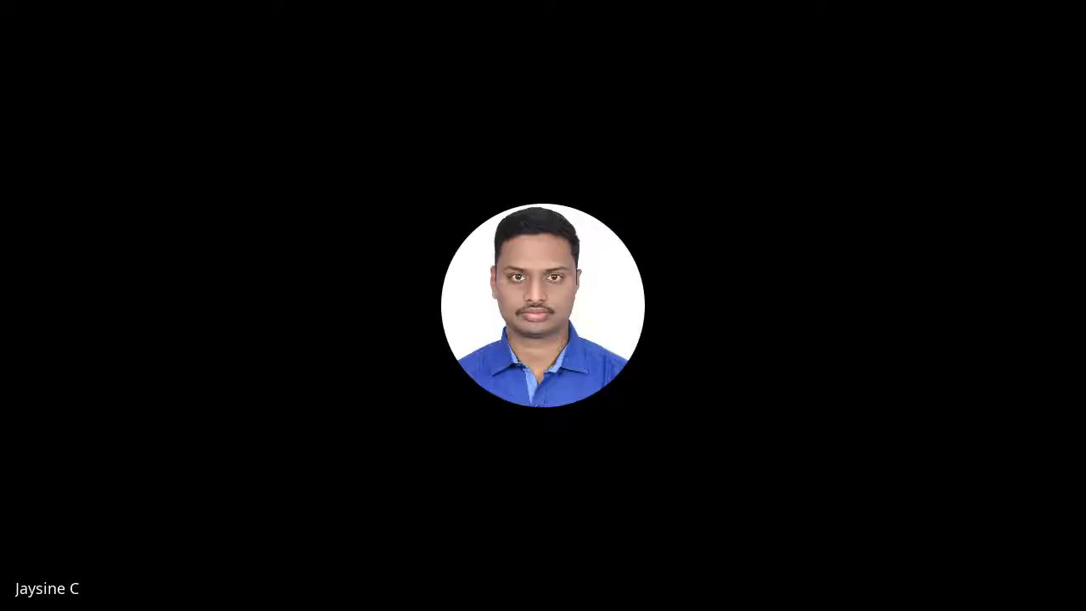